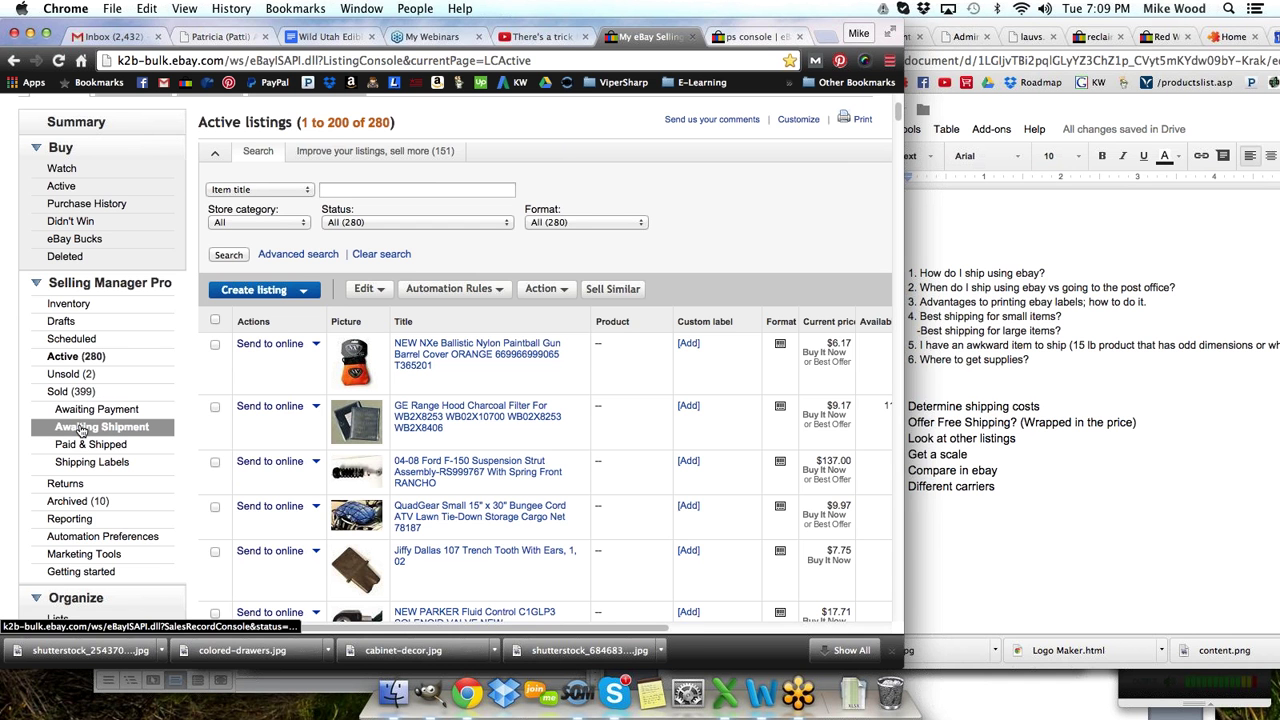
- Open the sold orders awaiting shipment and review the listed items, prices and sale dates
{"action": "left_click", "coordinate": [82, 428]}
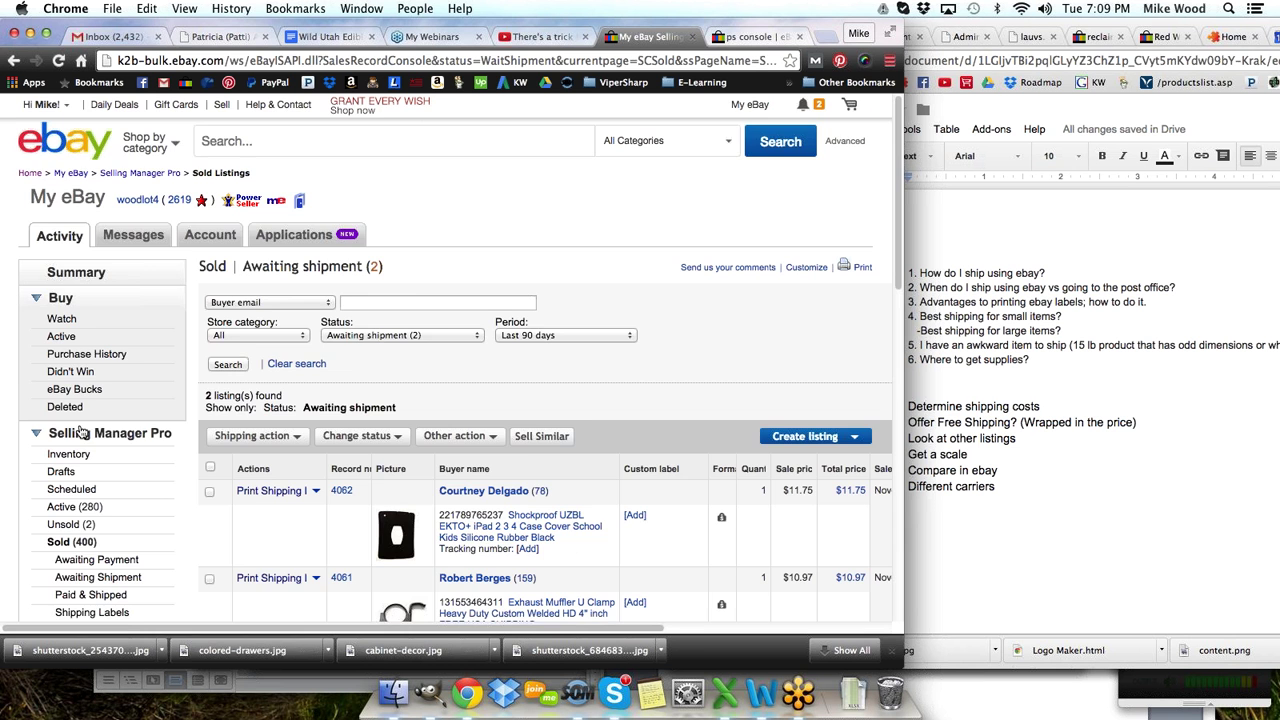
{"action": "scroll", "coordinate": [605, 215], "scroll_direction": "down", "scroll_amount": 4}
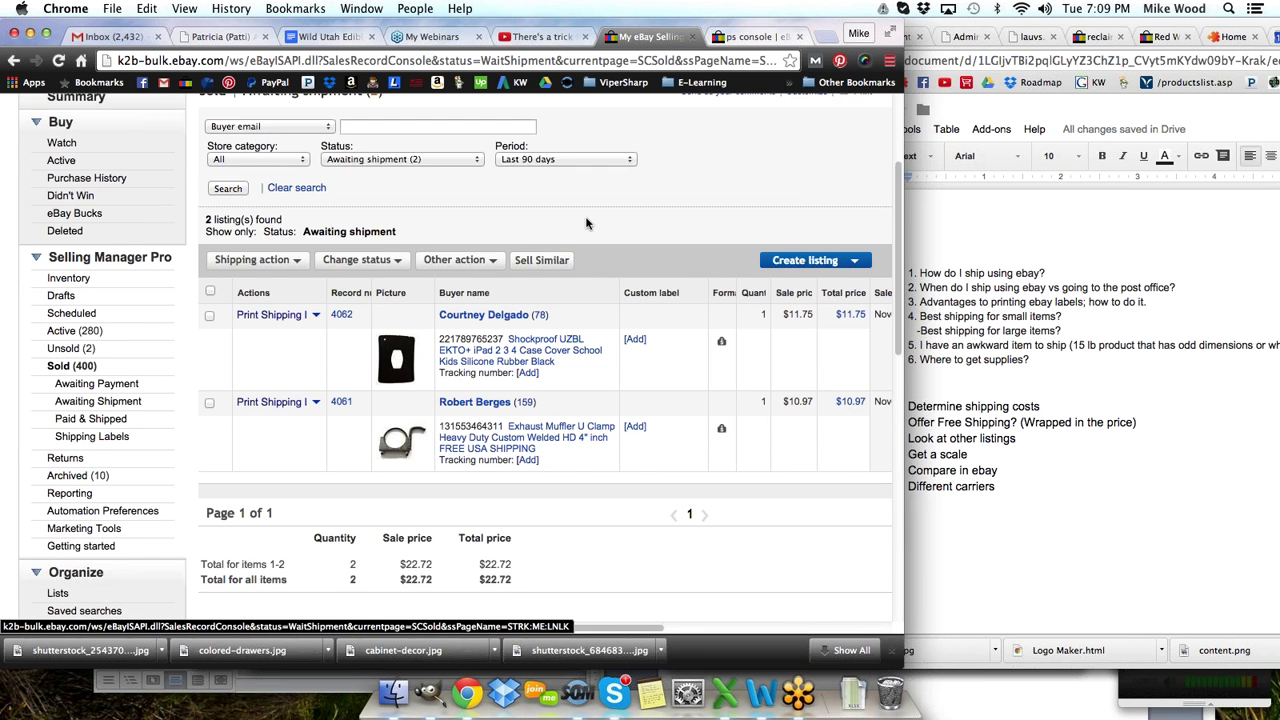
{"action": "scroll", "coordinate": [586, 226], "scroll_direction": "up", "scroll_amount": 2}
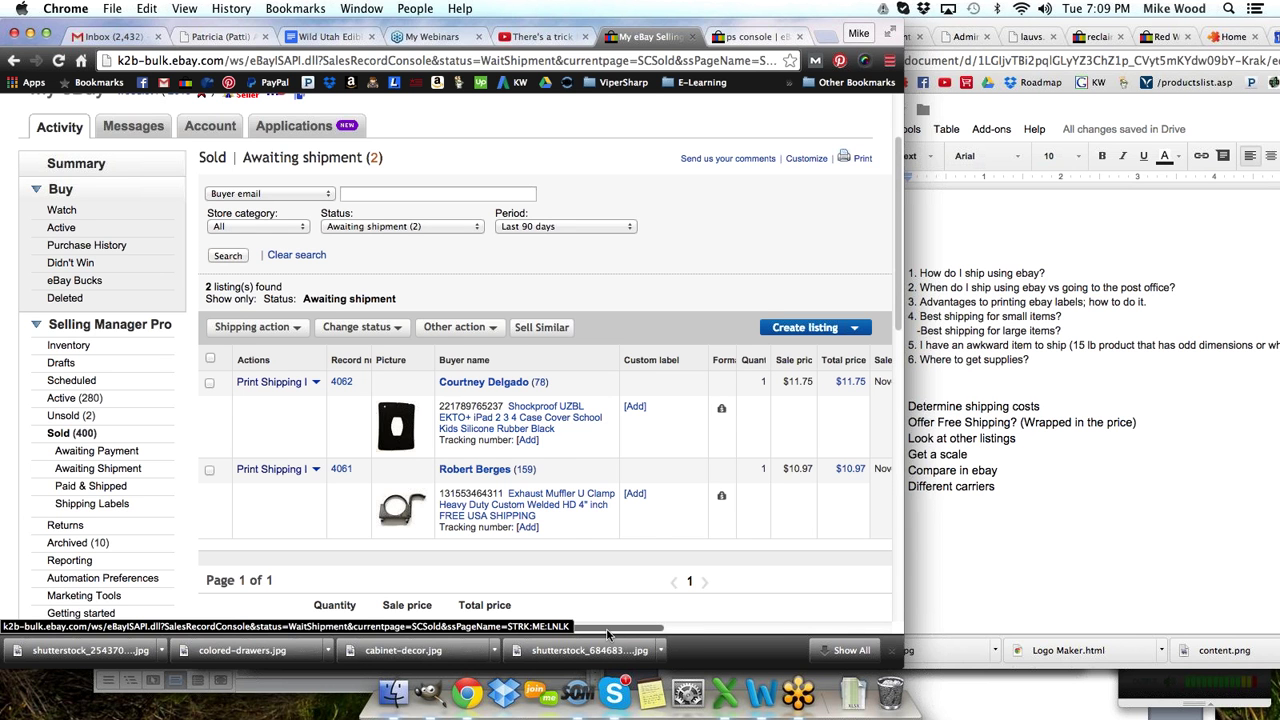
{"action": "left_click_drag", "start_coordinate": [608, 629], "coordinate": [523, 617]}
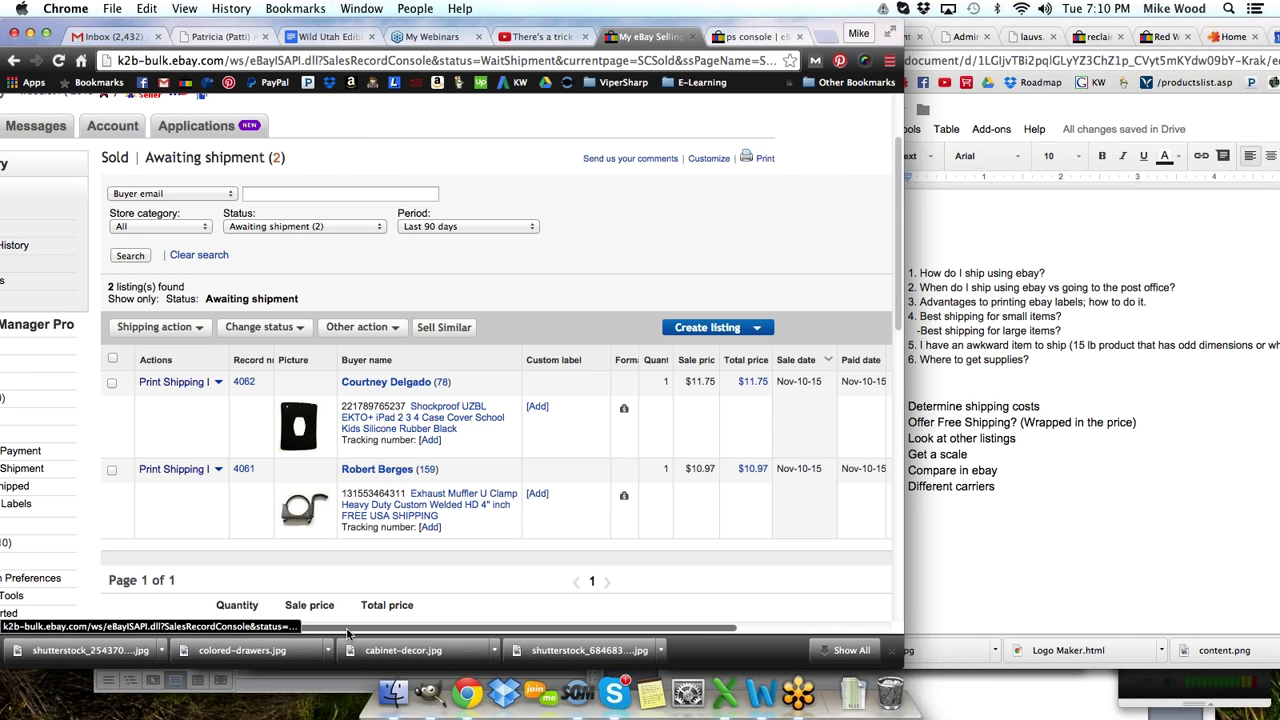
{"action": "scroll", "coordinate": [350, 600], "scroll_direction": "left", "scroll_amount": 5}
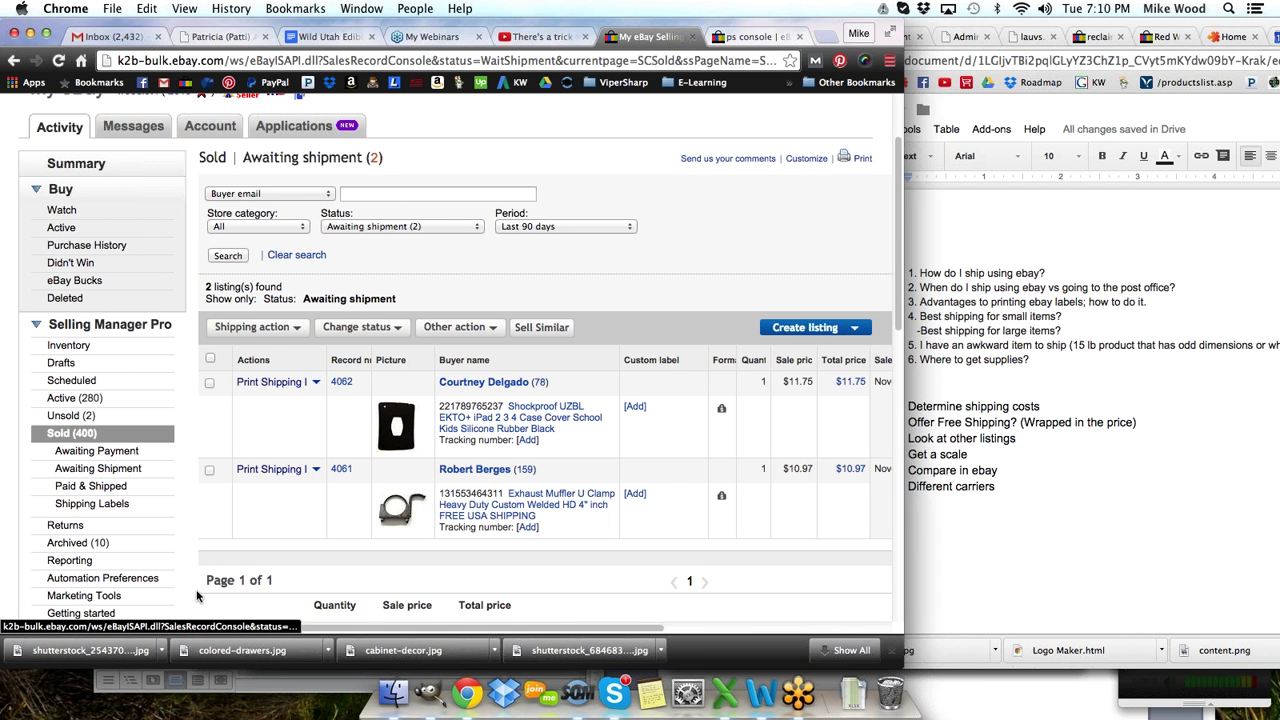
- Look through the available actions for the iPad case order and check its payment status
{"action": "left_click_drag", "start_coordinate": [503, 630], "coordinate": [614, 644]}
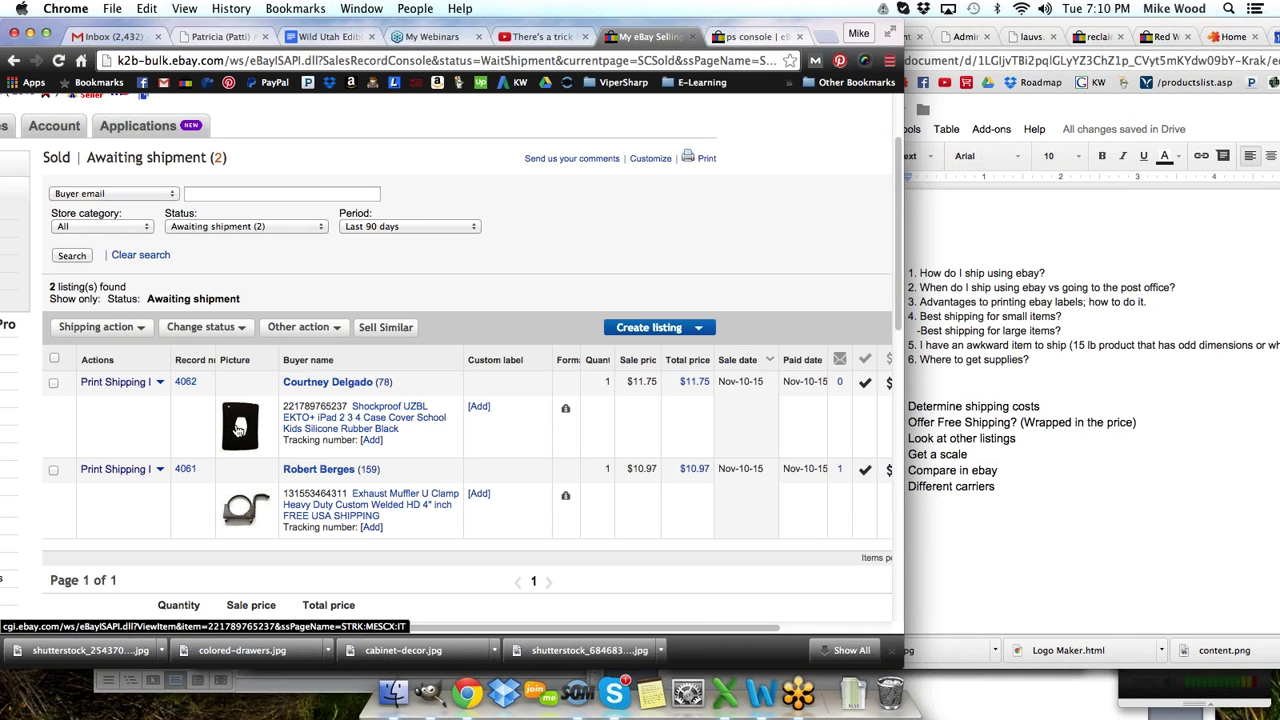
{"action": "left_click", "coordinate": [159, 384]}
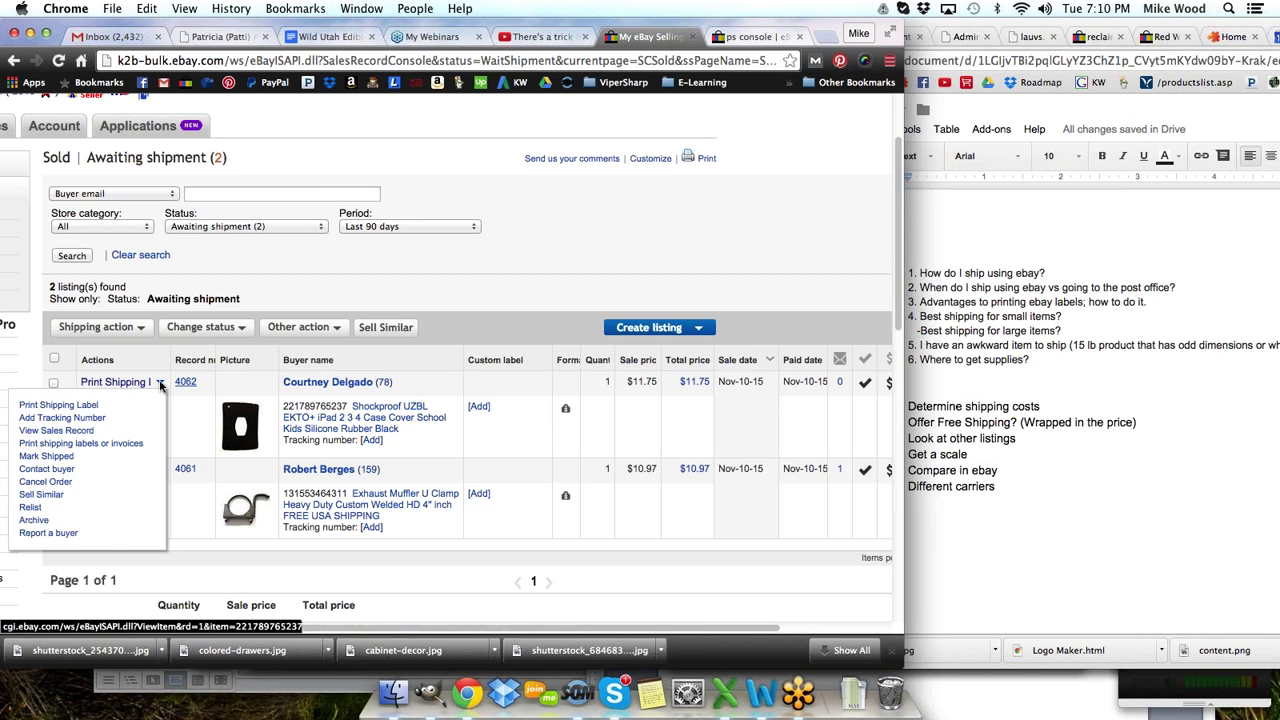
{"action": "left_click_drag", "start_coordinate": [638, 630], "coordinate": [745, 630]}
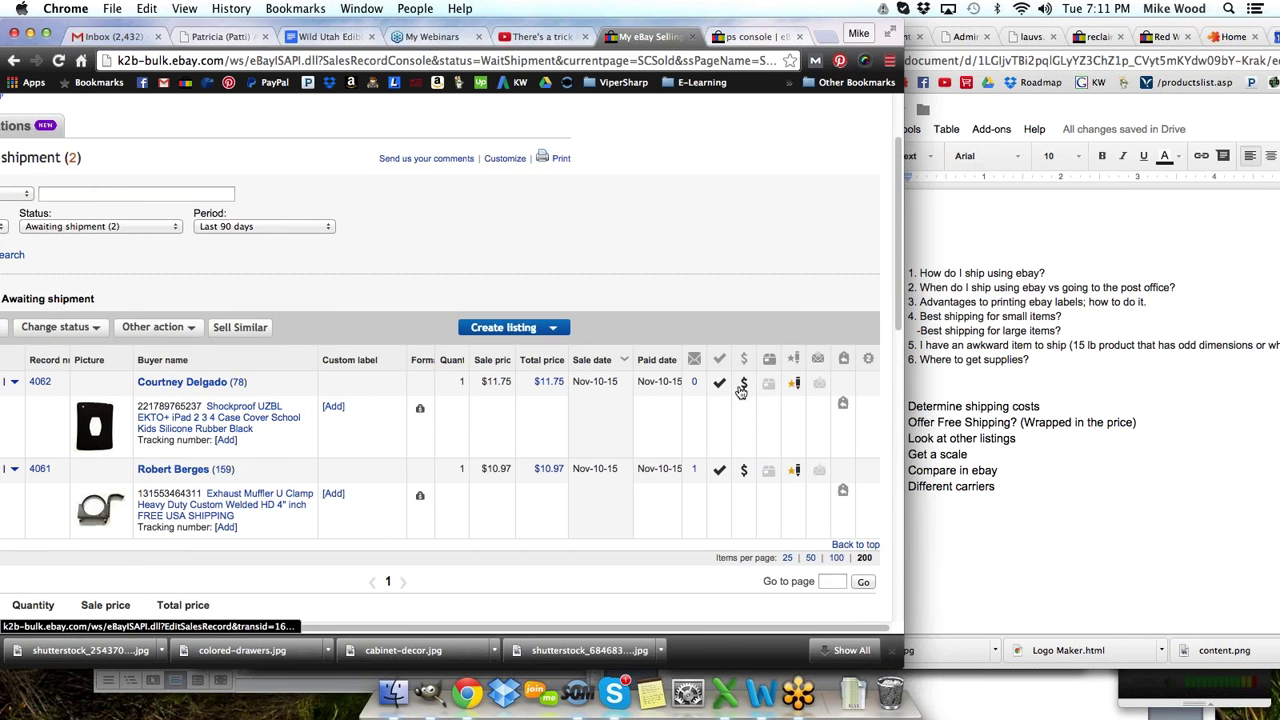
{"action": "mouse_move", "coordinate": [745, 391]}
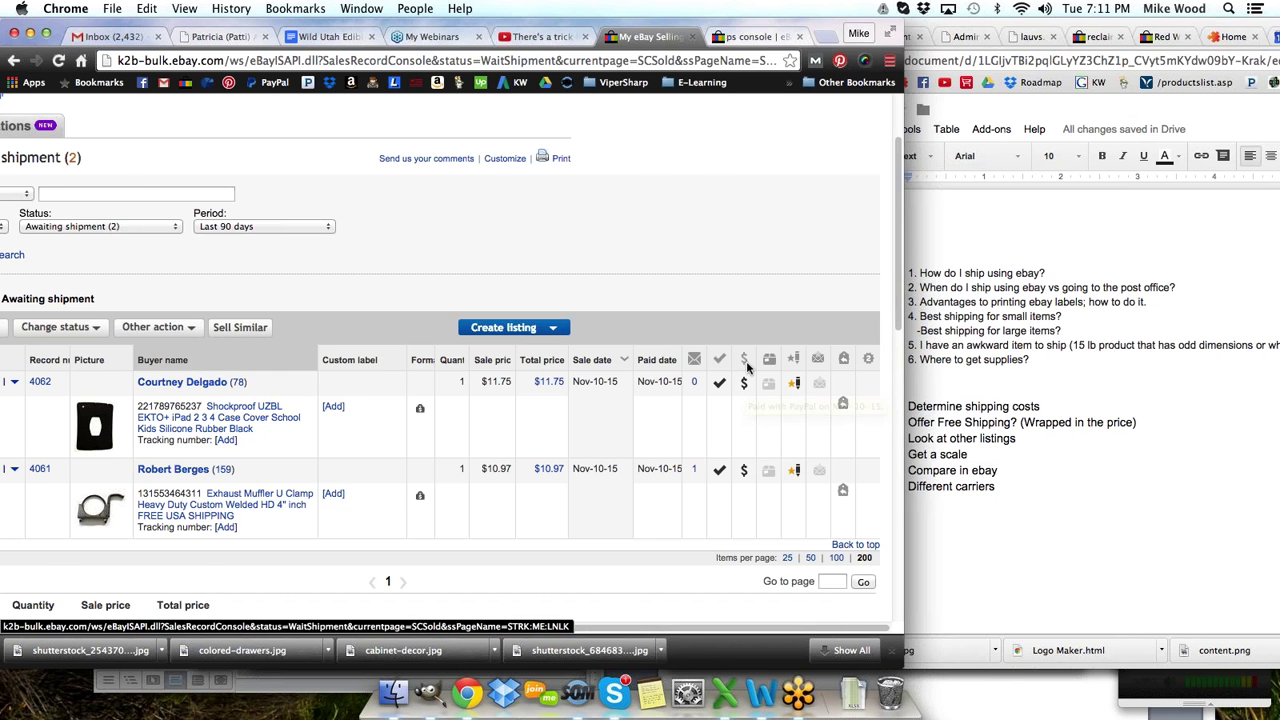
- Open the sold orders awaiting payment and examine the screwdriver kit's unpaid item note and the buyers' checkout status
{"action": "left_click_drag", "start_coordinate": [286, 628], "coordinate": [40, 628]}
{"action": "left_click", "coordinate": [122, 455]}
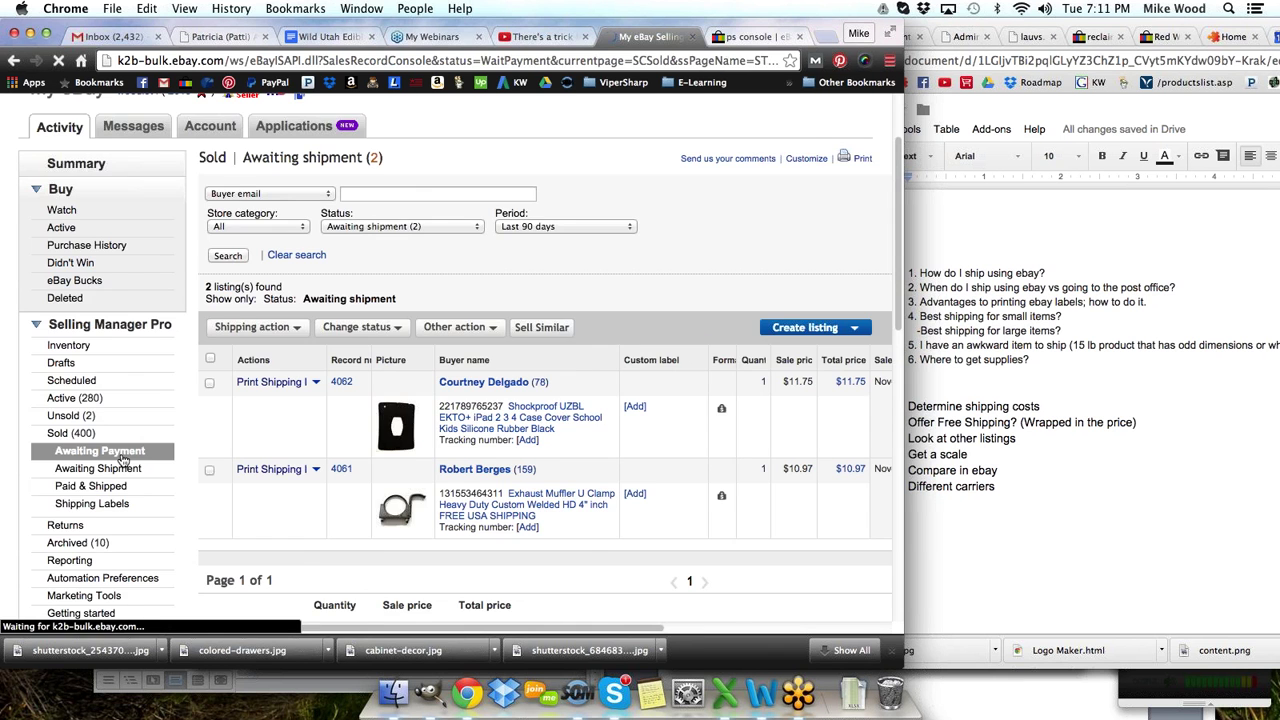
{"action": "scroll", "coordinate": [122, 455], "scroll_direction": "down", "scroll_amount": 3}
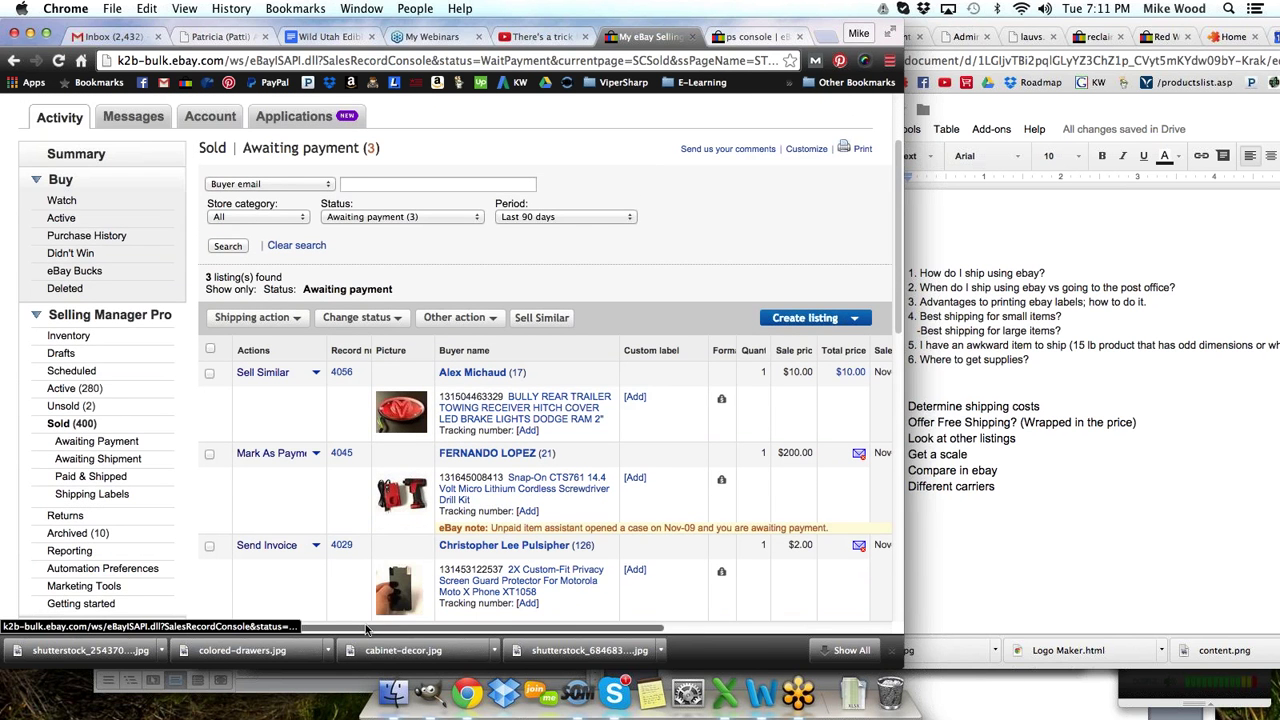
{"action": "left_click_drag", "start_coordinate": [366, 630], "coordinate": [502, 630]}
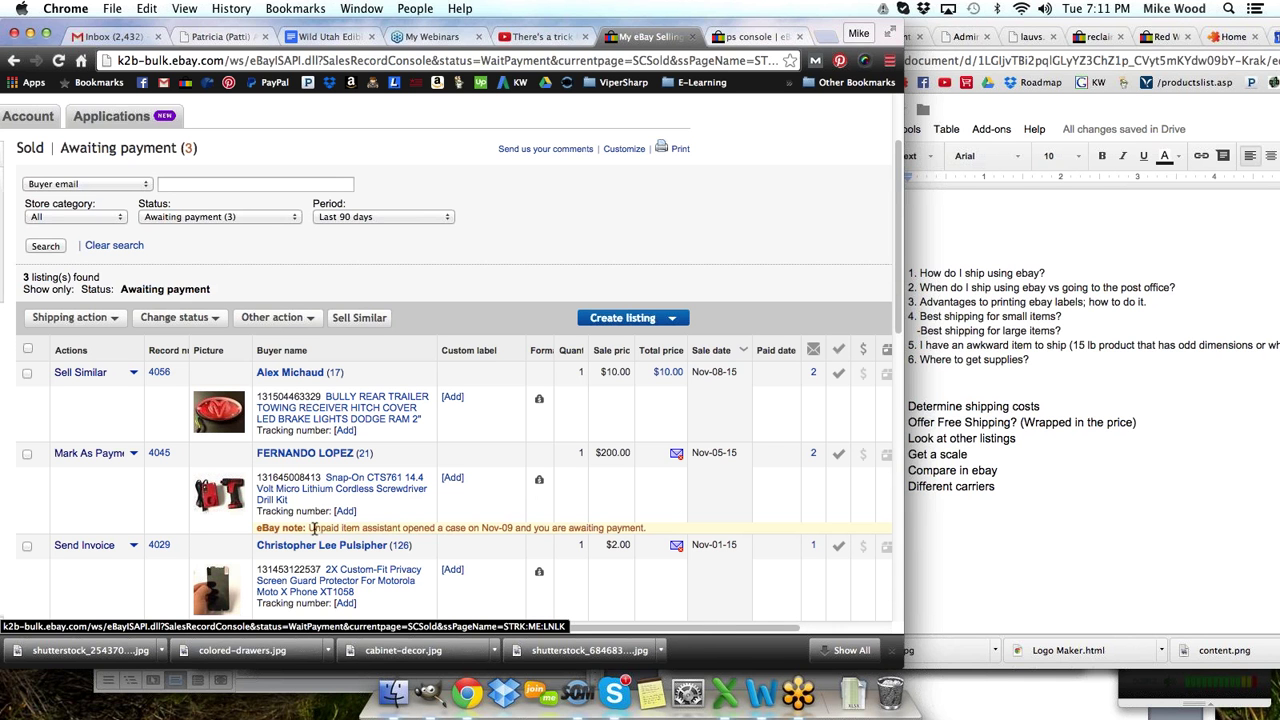
{"action": "left_click_drag", "start_coordinate": [311, 527], "coordinate": [469, 529]}
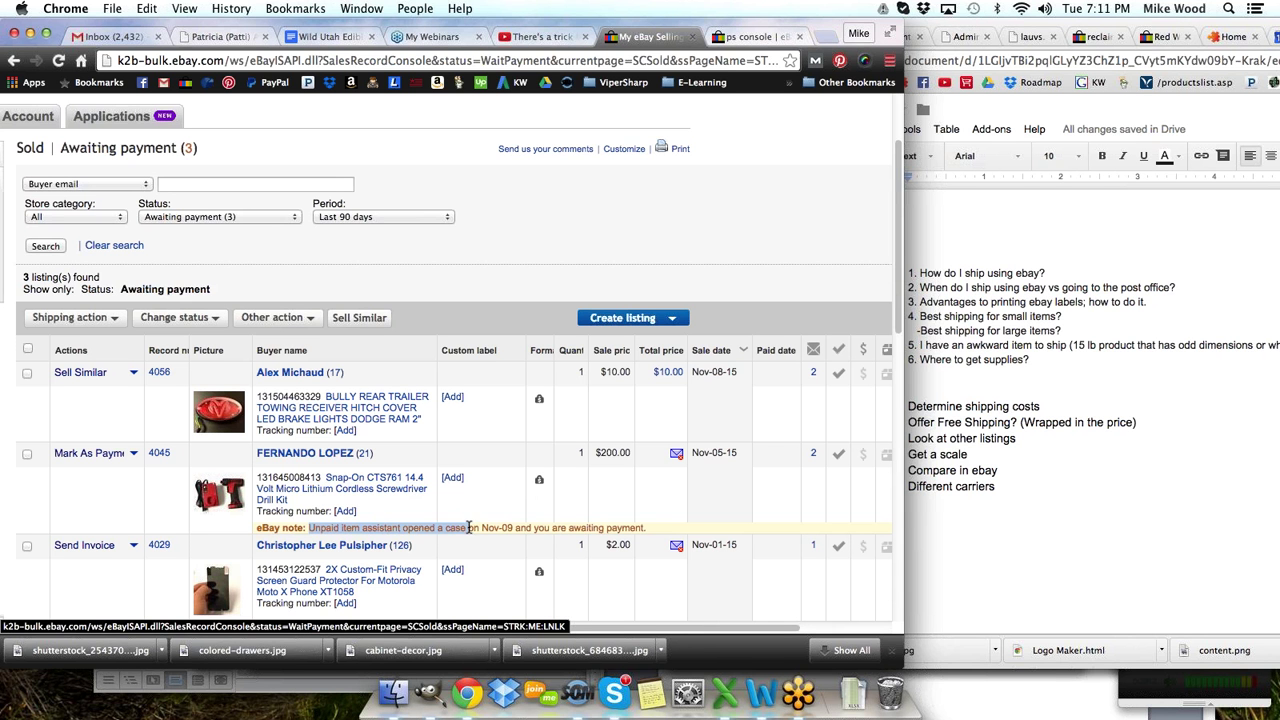
{"action": "left_click", "coordinate": [469, 528]}
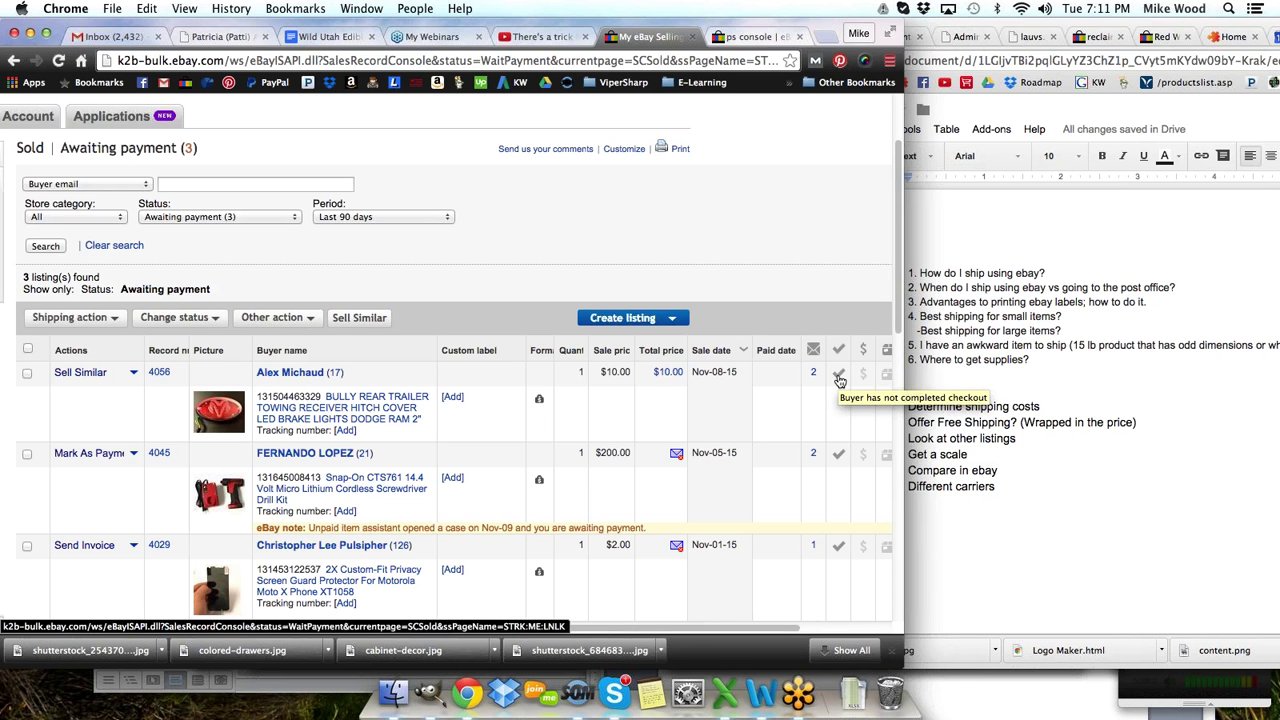
- Return to the sold orders awaiting shipment and check how the iPad case order was paid
{"action": "scroll", "coordinate": [98, 636], "scroll_direction": "left", "scroll_amount": 5}
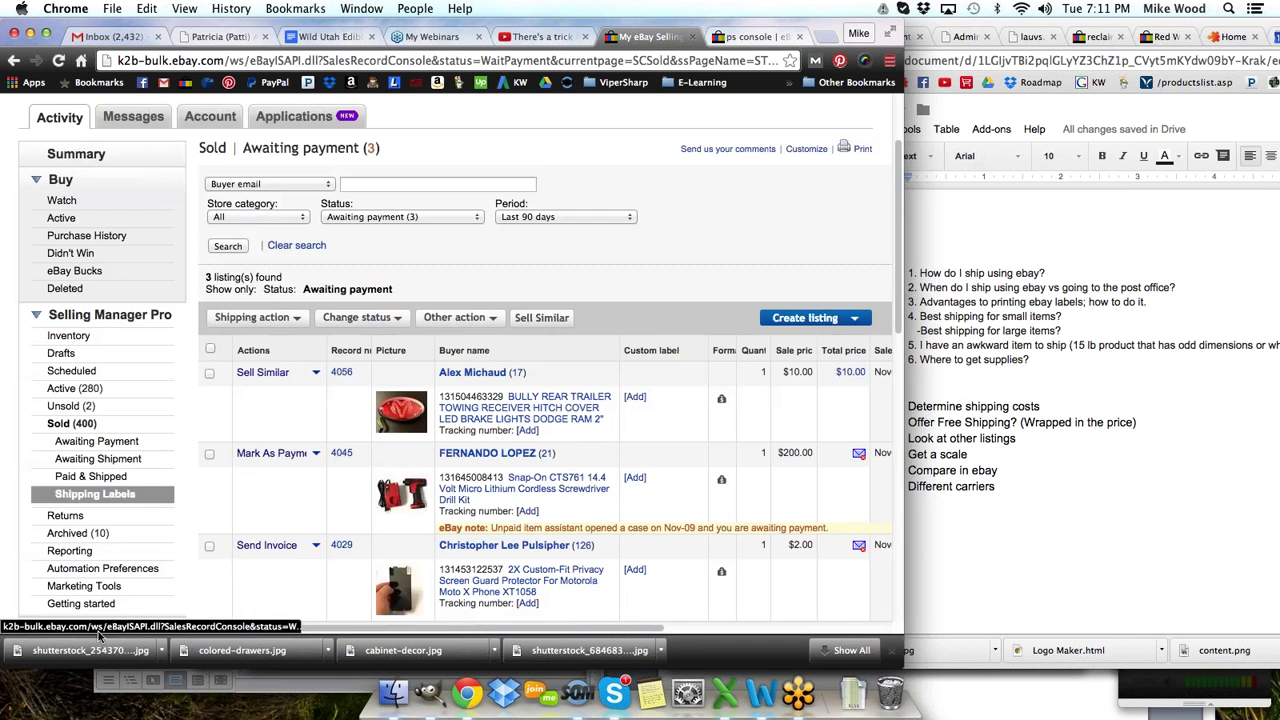
{"action": "left_click", "coordinate": [98, 458]}
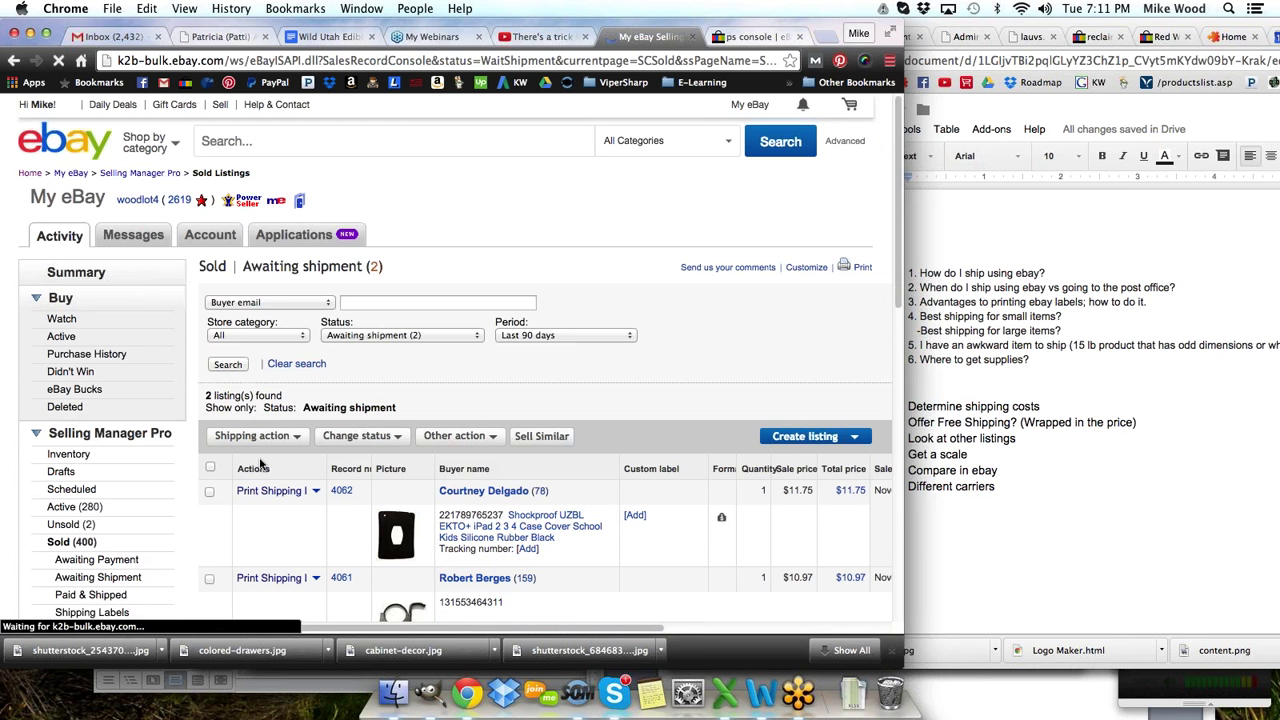
{"action": "scroll", "coordinate": [477, 469], "scroll_direction": "down", "scroll_amount": 2}
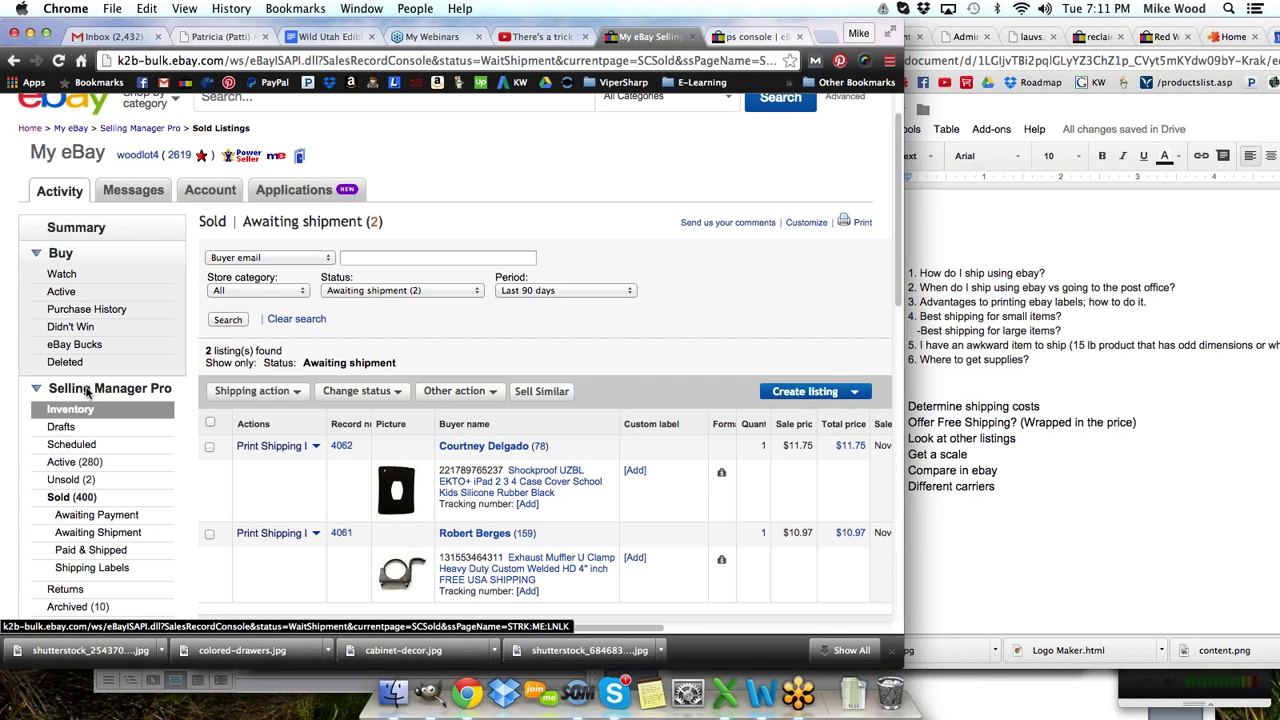
{"action": "scroll", "coordinate": [105, 500], "scroll_direction": "down", "scroll_amount": 1}
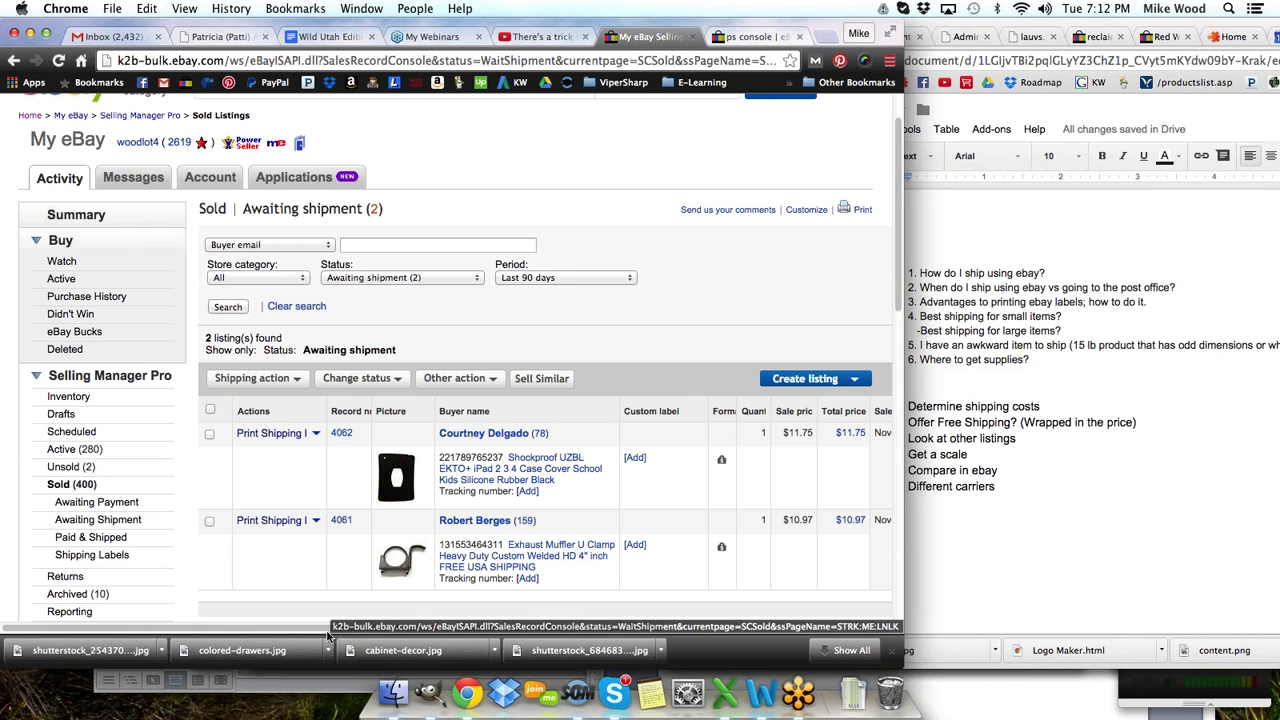
{"action": "left_click_drag", "start_coordinate": [336, 630], "coordinate": [520, 634]}
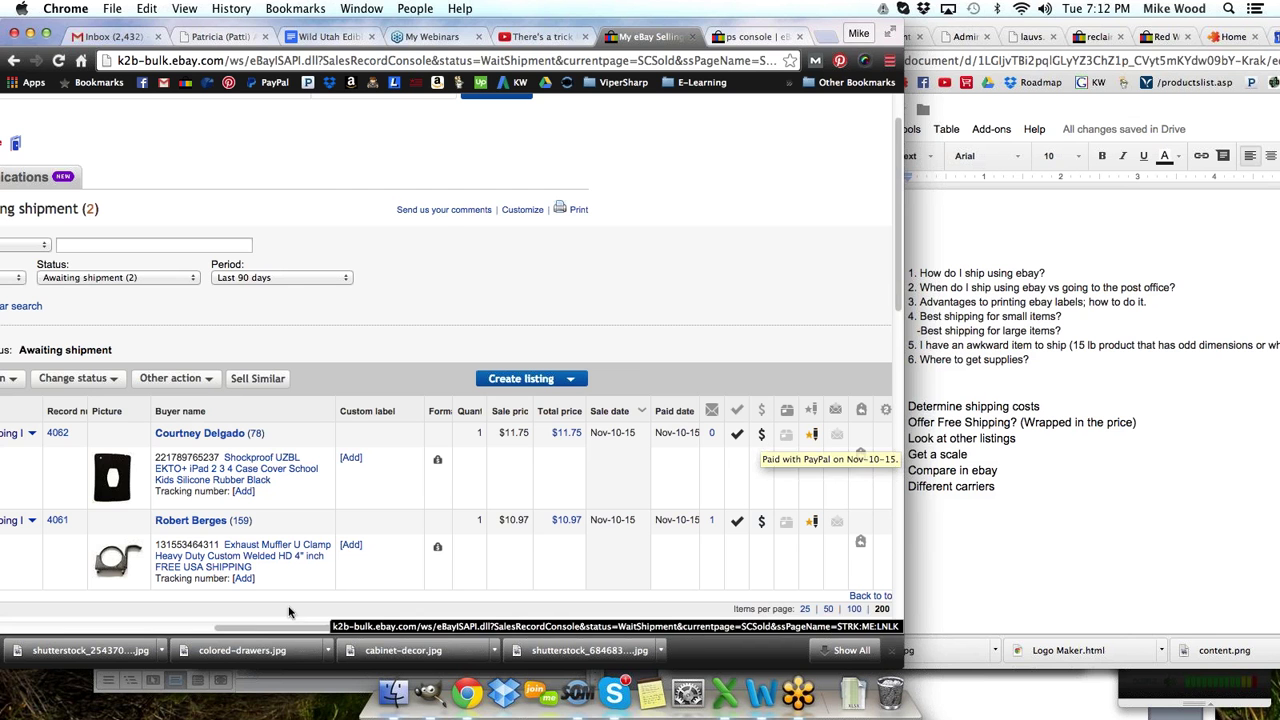
{"action": "left_click_drag", "start_coordinate": [224, 630], "coordinate": [68, 630]}
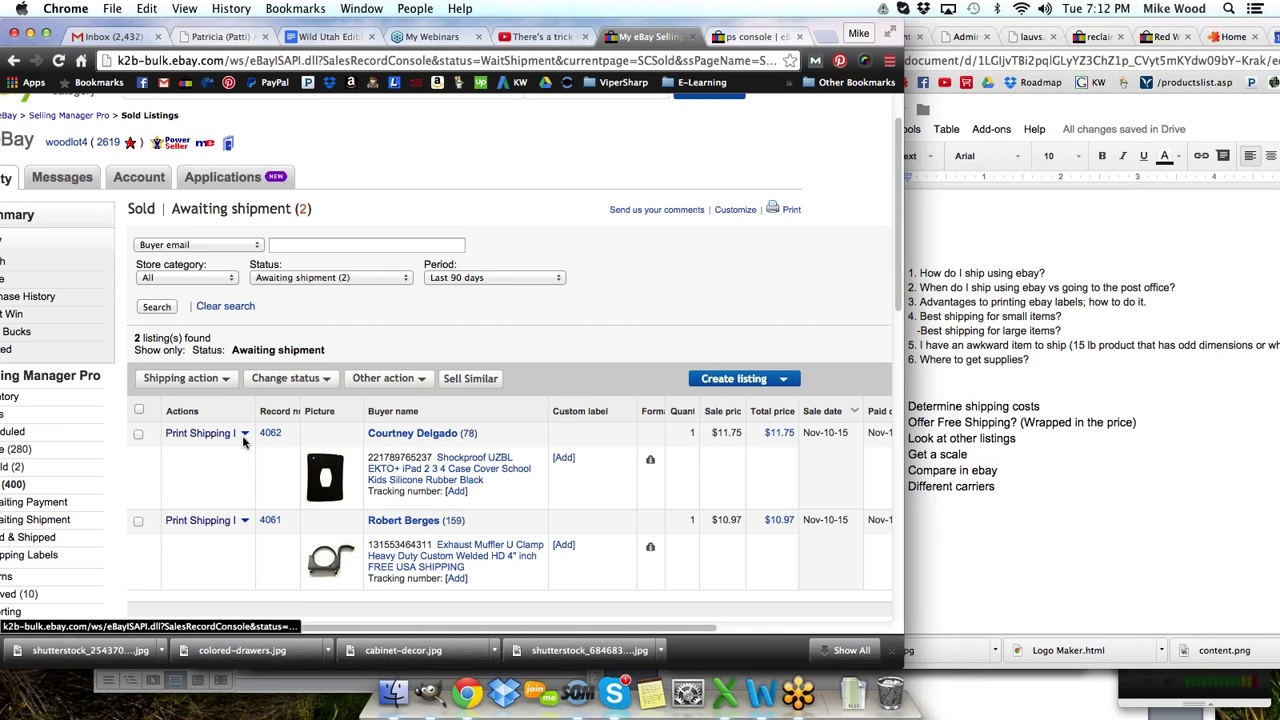
- Start a shipping label for the iPad case order and review the shipping service in its order summary
{"action": "left_click_drag", "start_coordinate": [247, 630], "coordinate": [280, 630]}
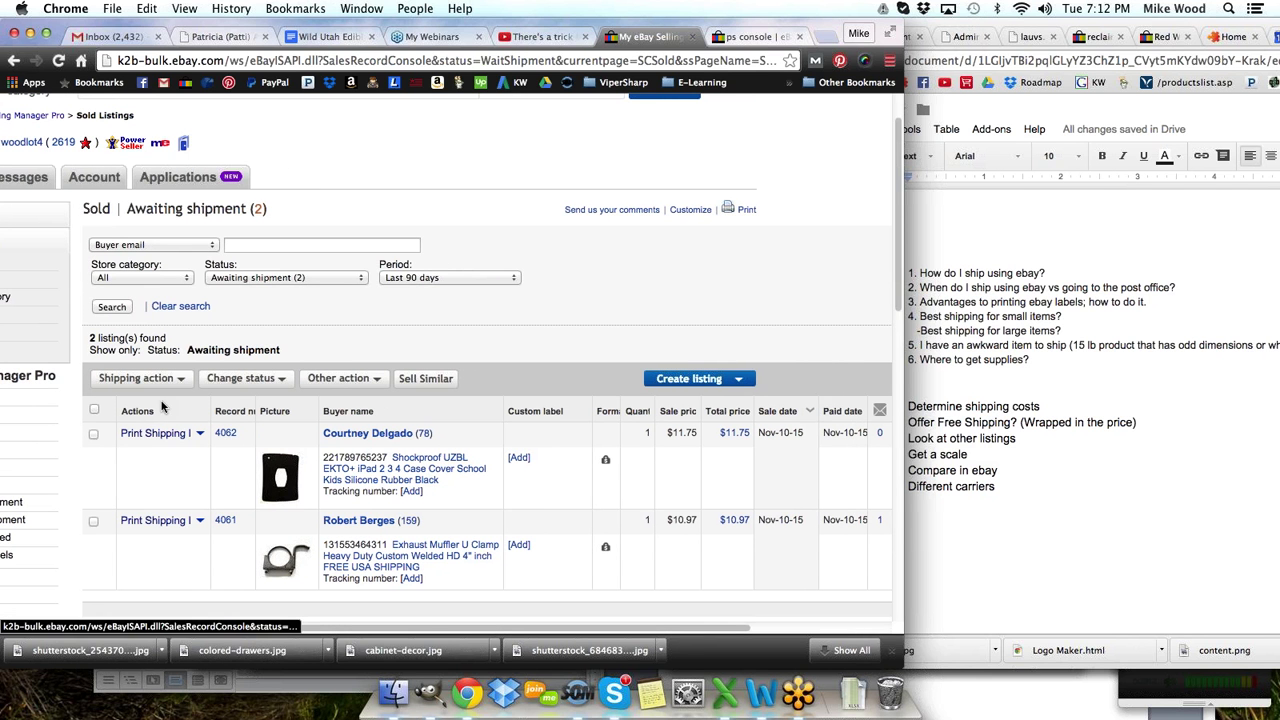
{"action": "left_click", "coordinate": [200, 434]}
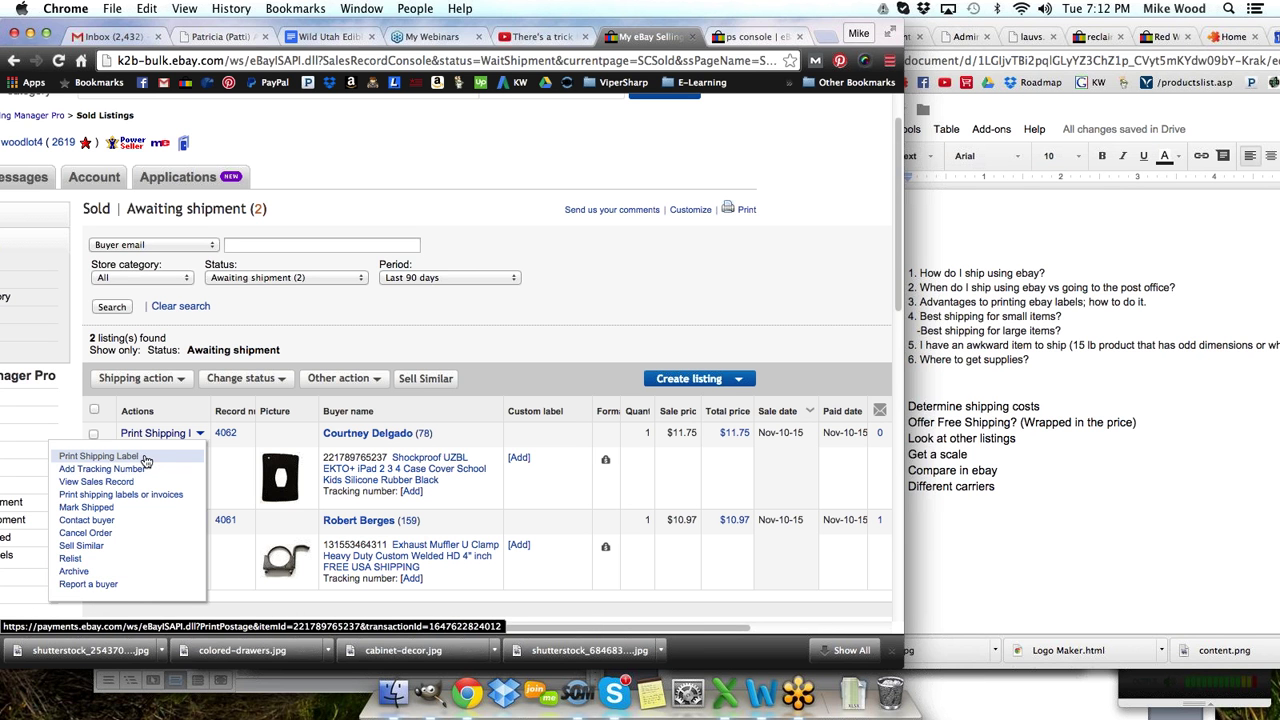
{"action": "left_click", "coordinate": [152, 435]}
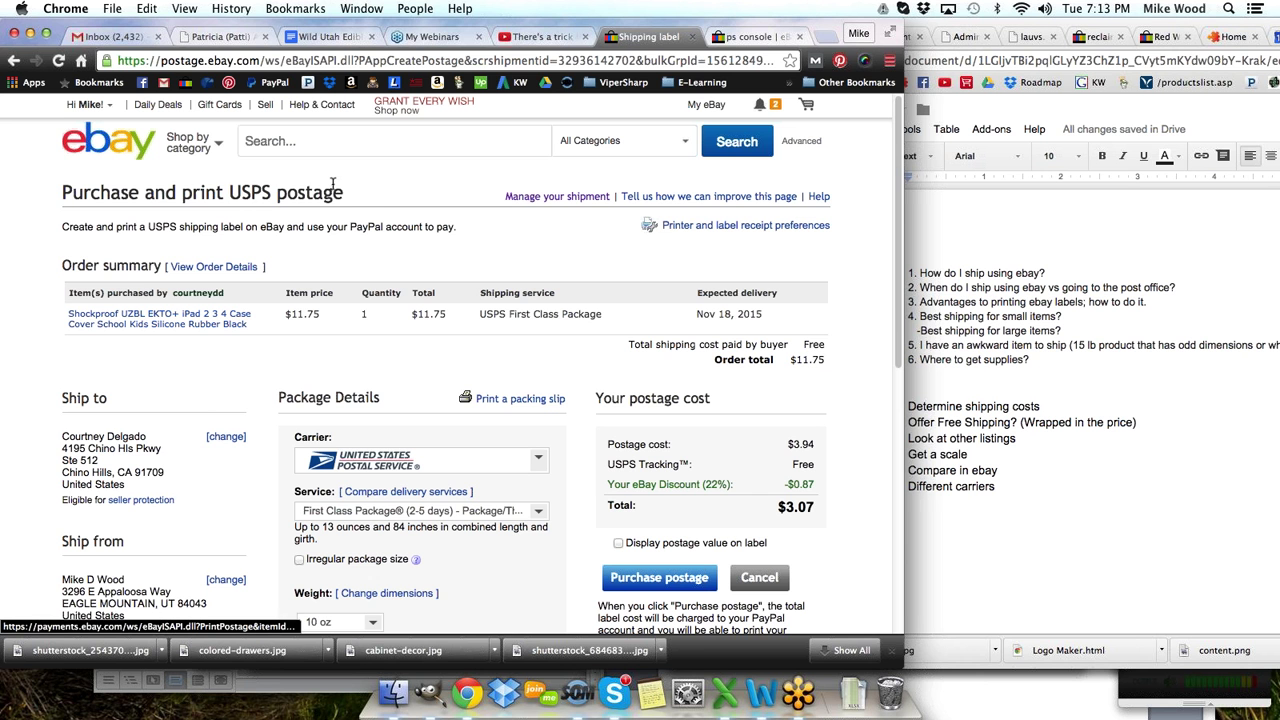
{"action": "left_click_drag", "start_coordinate": [362, 197], "coordinate": [58, 195]}
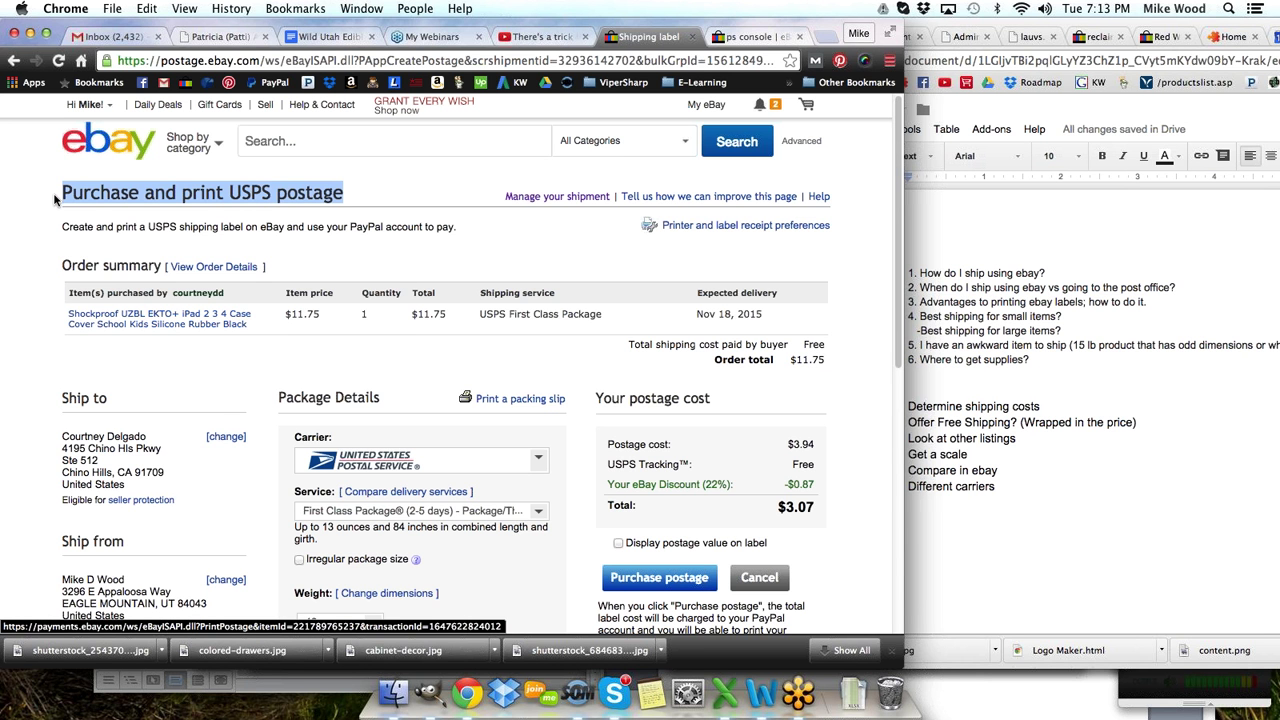
{"action": "left_click", "coordinate": [474, 240]}
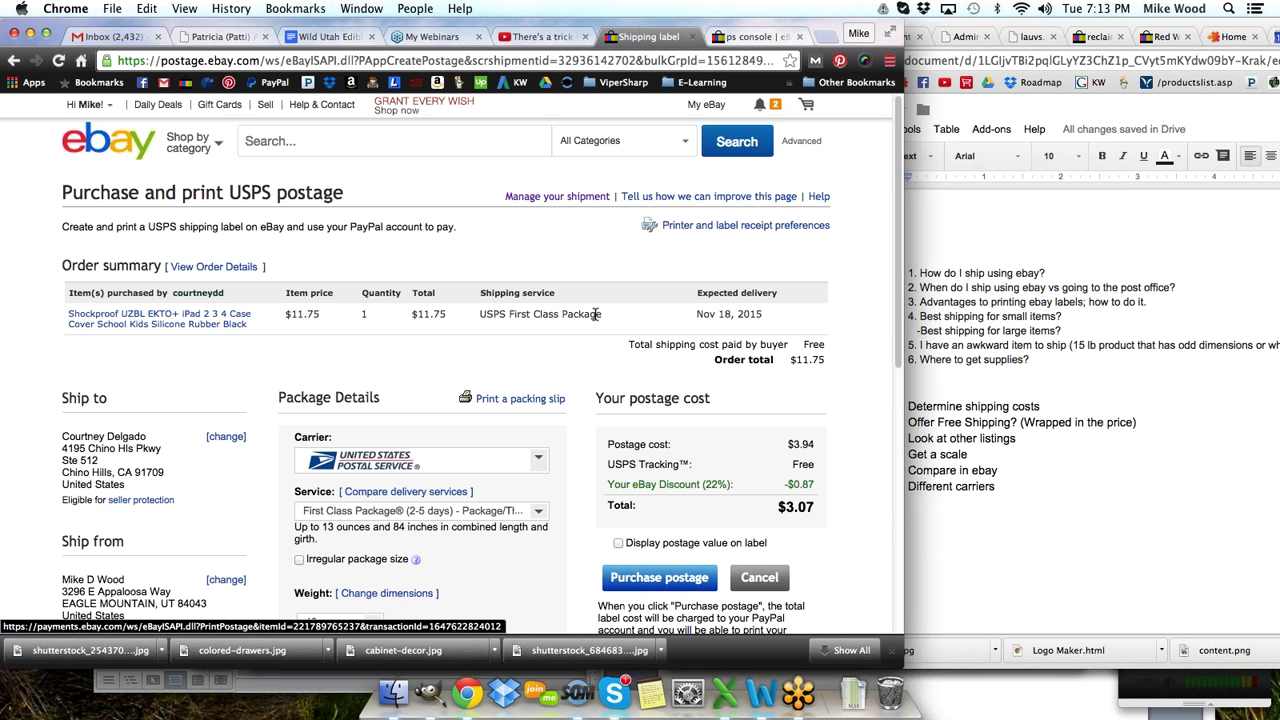
{"action": "left_click_drag", "start_coordinate": [606, 316], "coordinate": [478, 315]}
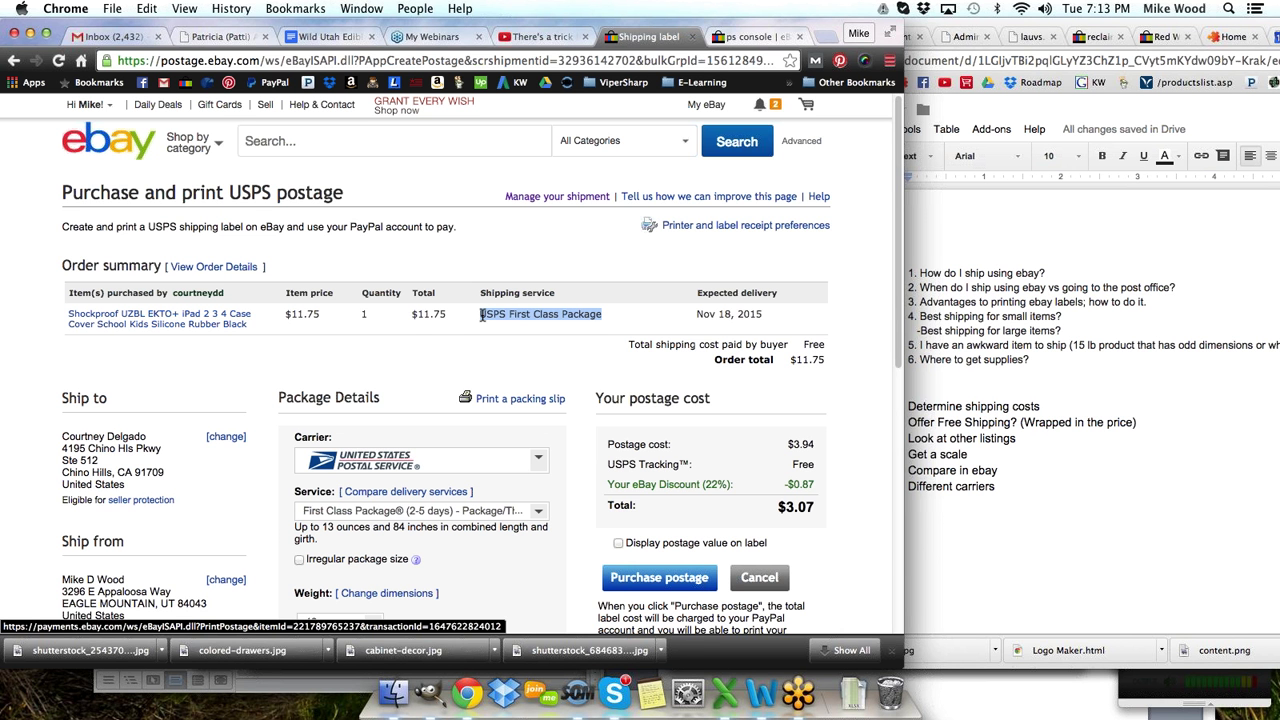
- Set the pounds part of the total package weight to 1 in the shipping rate comparison and save it
{"action": "scroll", "coordinate": [483, 316], "scroll_direction": "down", "scroll_amount": 3}
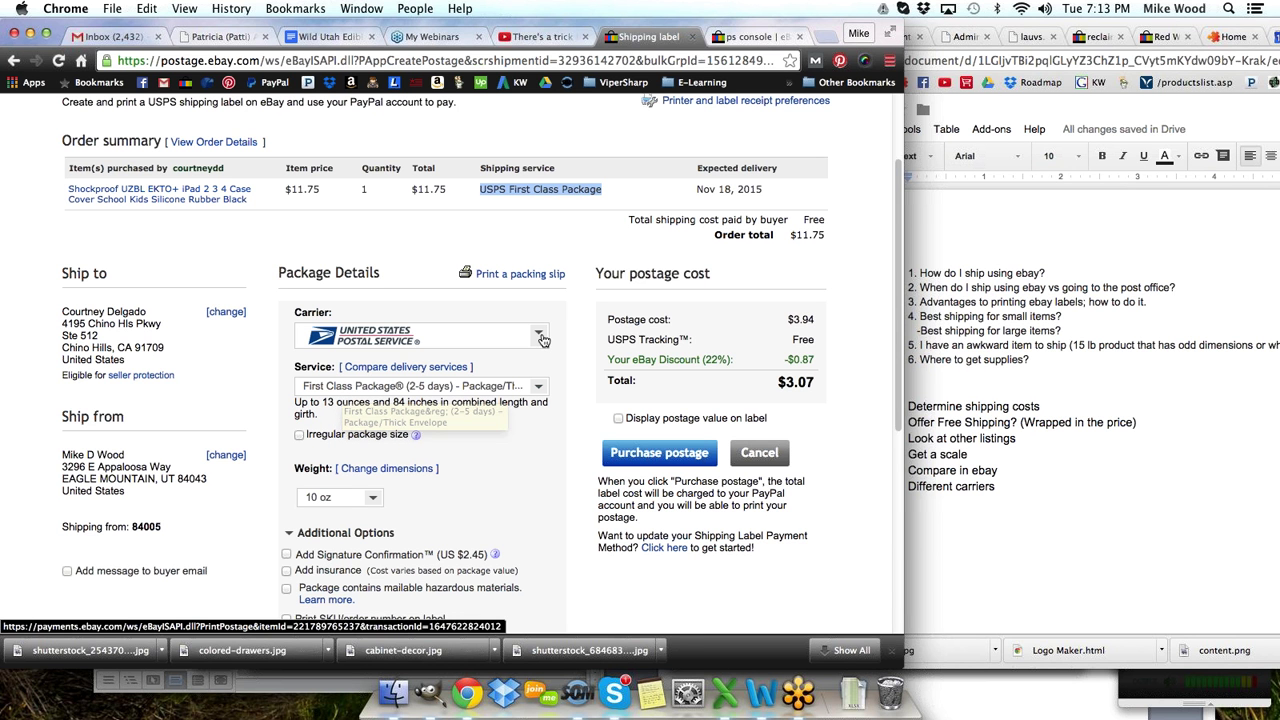
{"action": "left_click", "coordinate": [396, 472]}
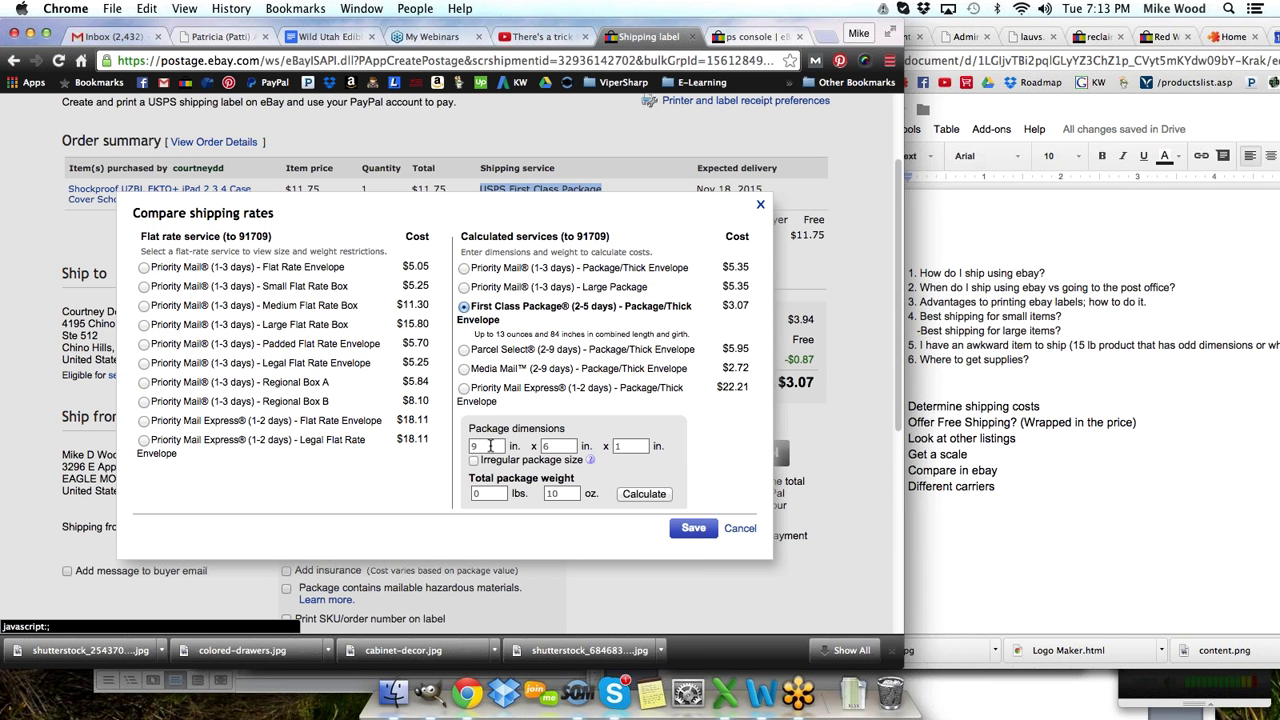
{"action": "left_click", "coordinate": [476, 493]}
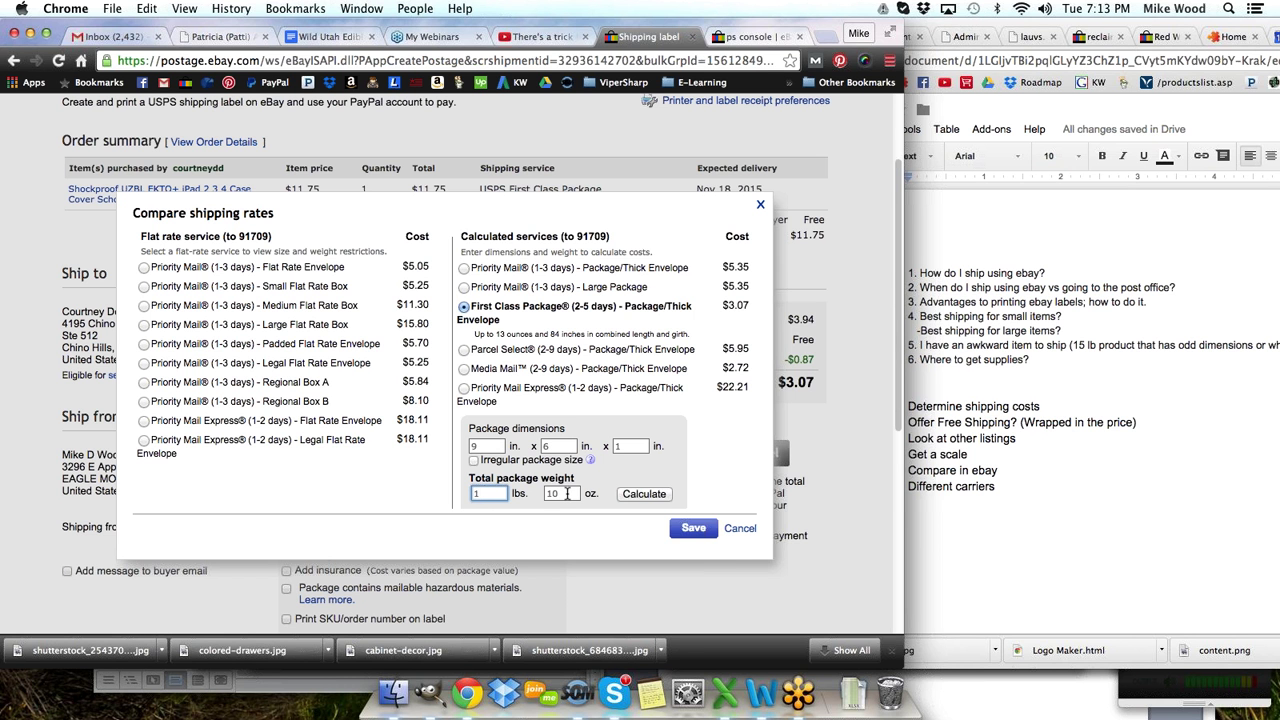
{"action": "left_click", "coordinate": [682, 527]}
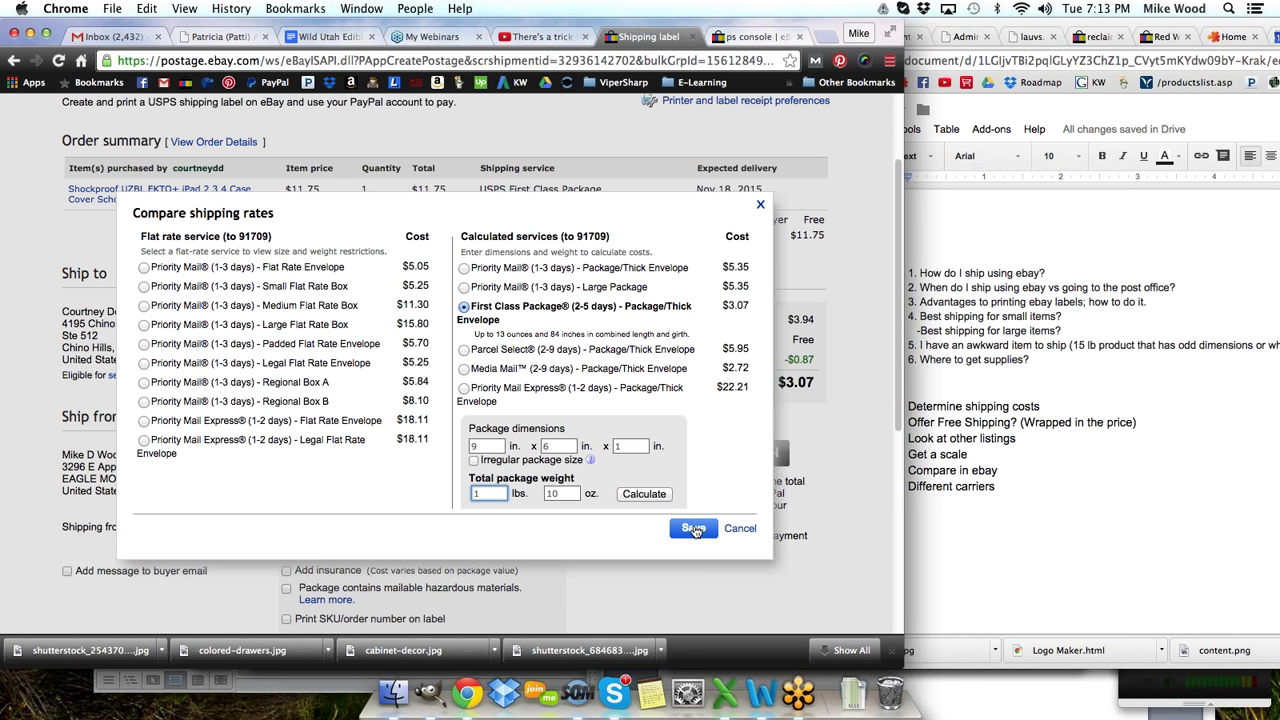
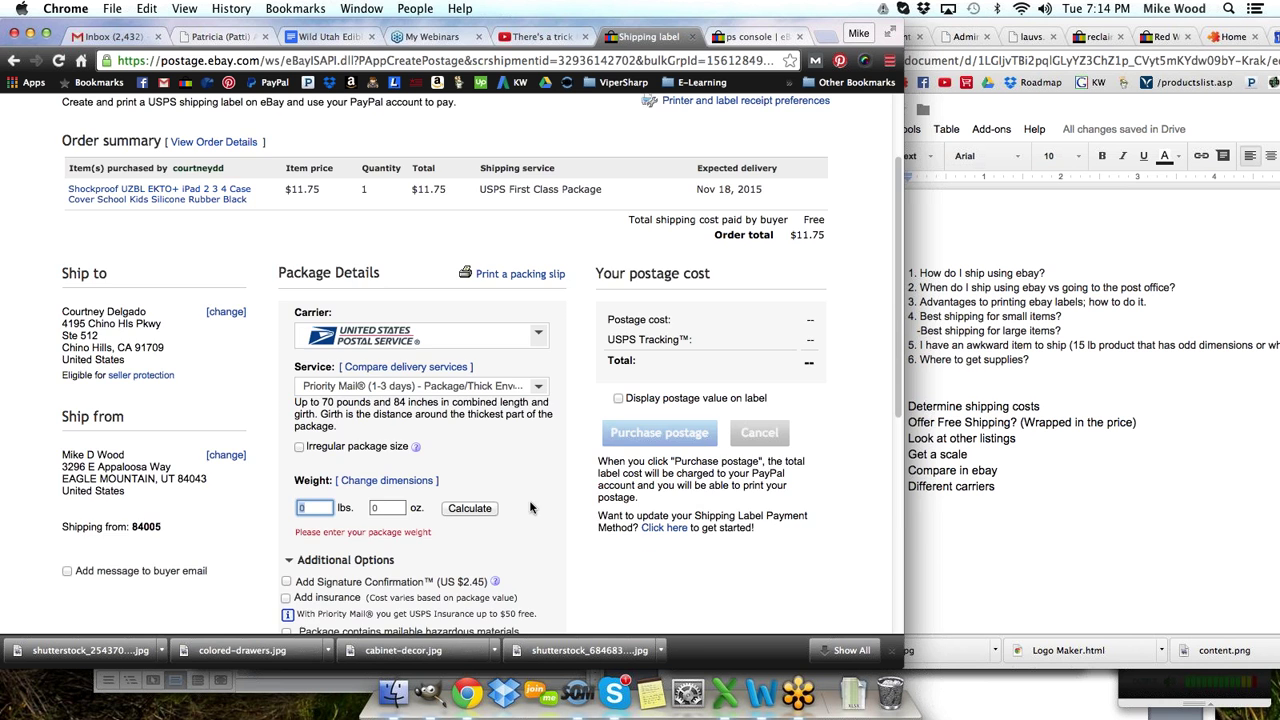
- Enter a package weight of 1 lb 10 oz for the Priority Mail label and calculate the postage
{"action": "scroll", "coordinate": [531, 499], "scroll_direction": "up", "scroll_amount": 4}
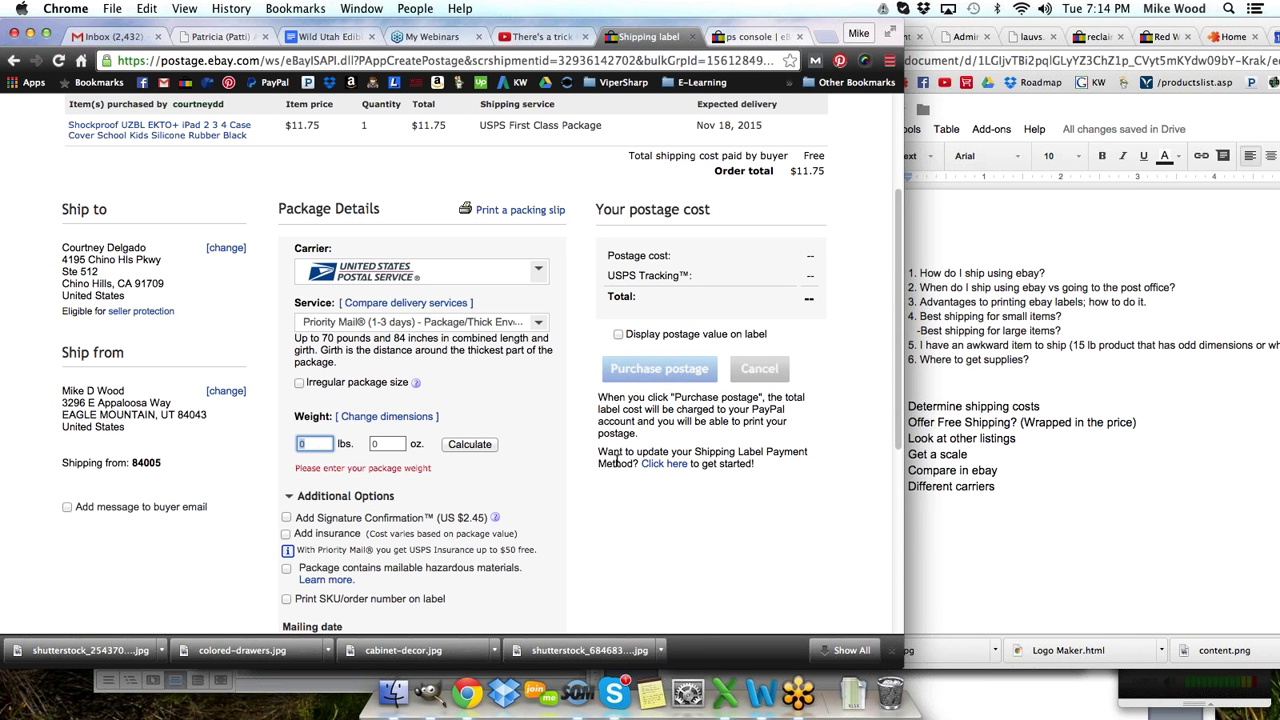
{"action": "type", "text": "1"}
{"action": "key", "text": "Tab"}
{"action": "type", "text": "10"}
{"action": "left_click", "coordinate": [479, 446]}
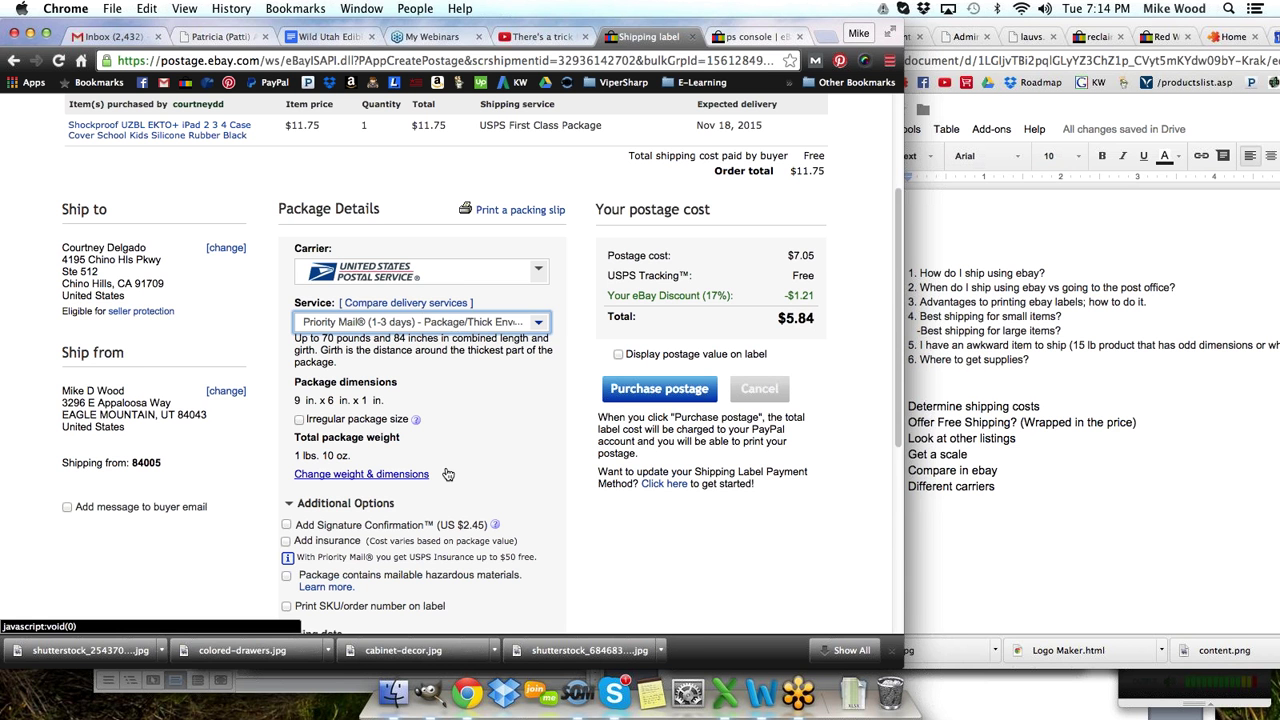
- Change the pounds part of the package weight to 3, recalculate the shipping rates and save the change
{"action": "left_click", "coordinate": [368, 476]}
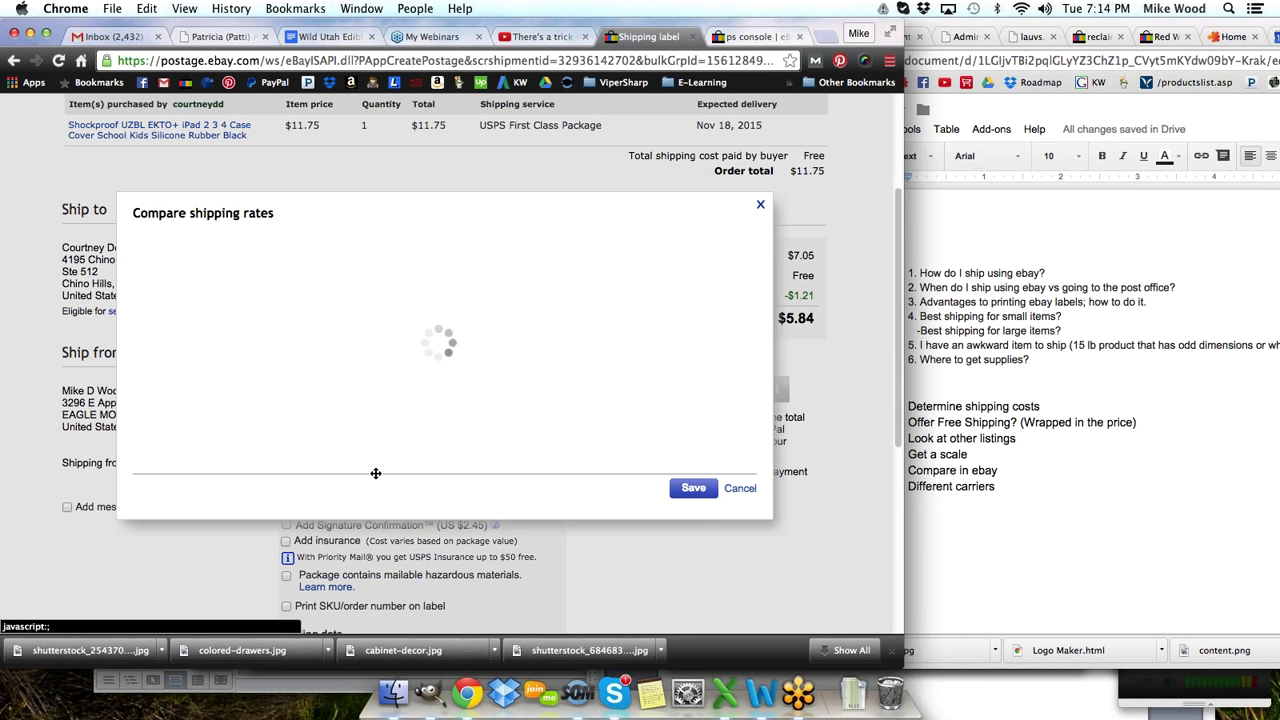
{"action": "double_click", "coordinate": [495, 502]}
{"action": "type", "text": "3"}
{"action": "left_click", "coordinate": [663, 503]}
{"action": "left_click", "coordinate": [694, 531]}
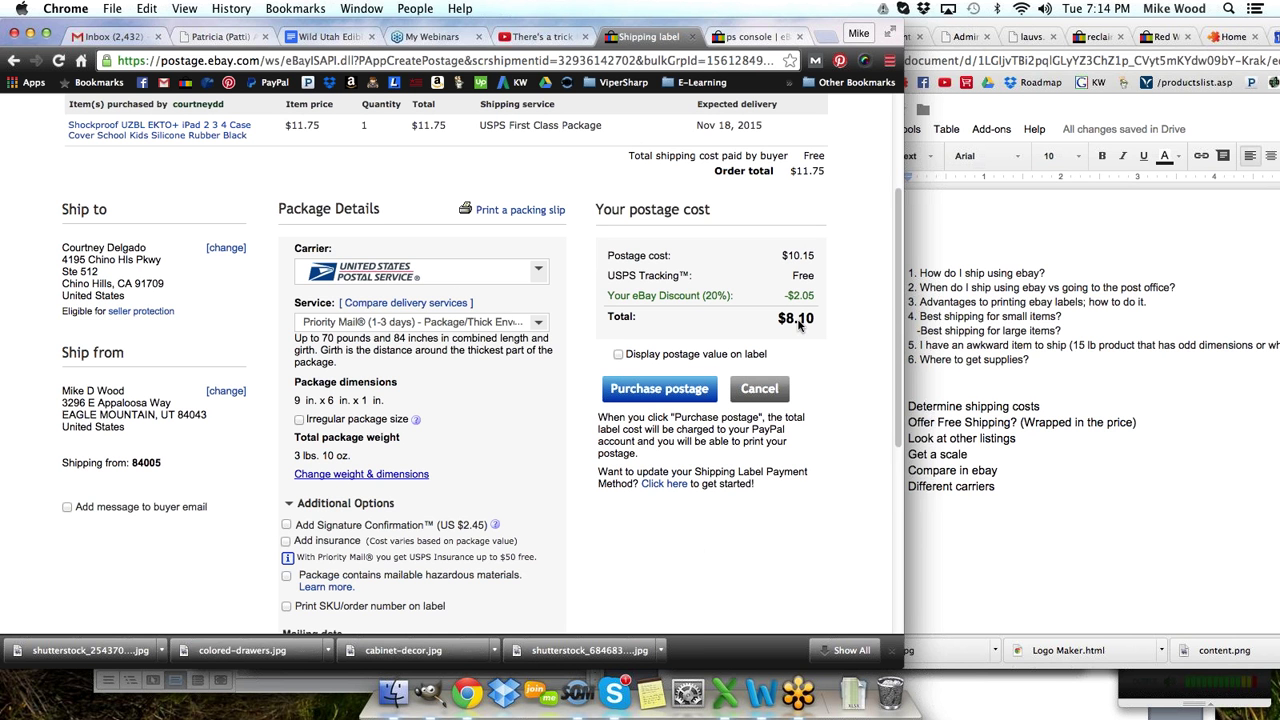
- Switch the iPad case label's carrier to FedEx and select the FedEx SmartPost (2 - 7 business days) service
{"action": "left_click", "coordinate": [420, 278]}
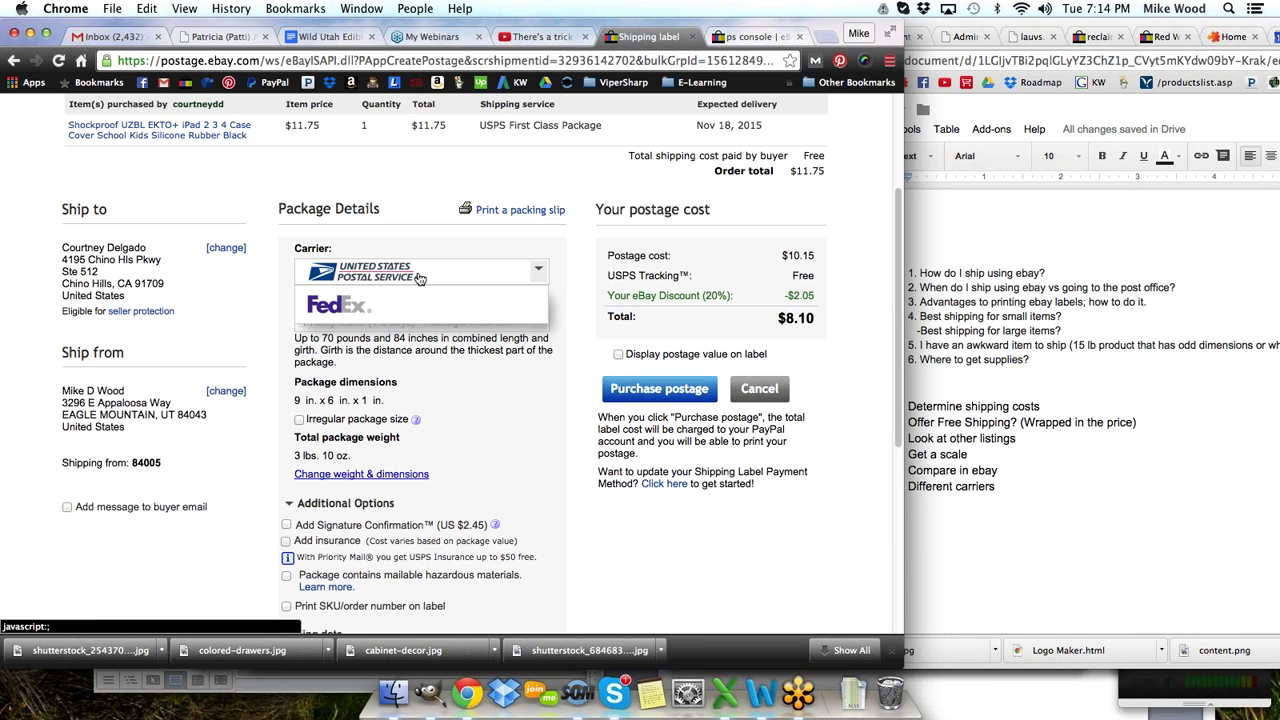
{"action": "left_click", "coordinate": [355, 305]}
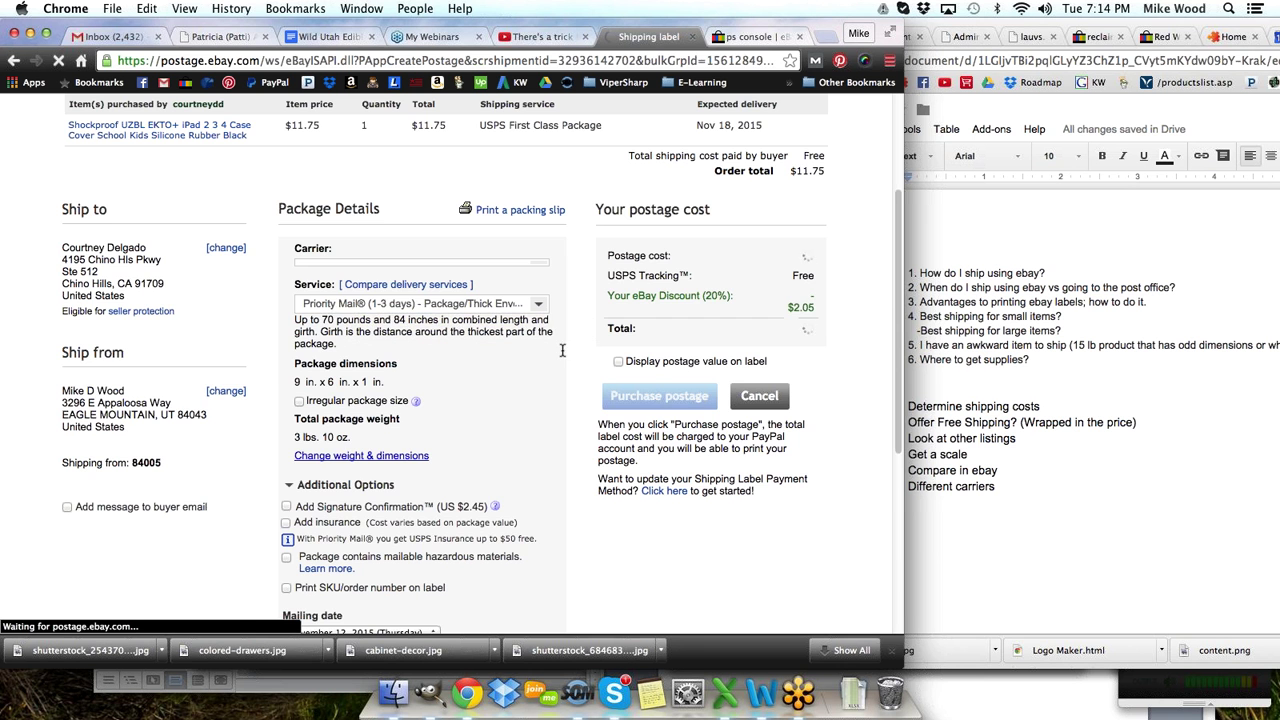
{"action": "scroll", "coordinate": [577, 369], "scroll_direction": "down", "scroll_amount": 2}
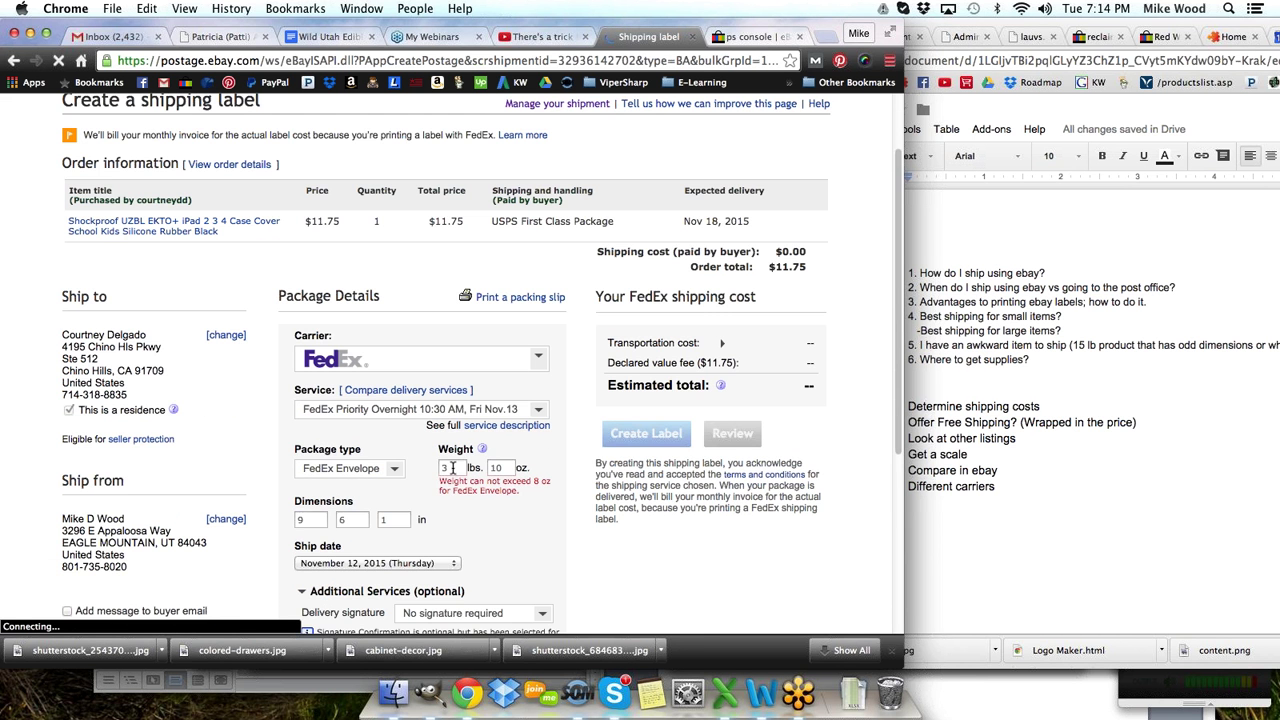
{"action": "left_click", "coordinate": [402, 412]}
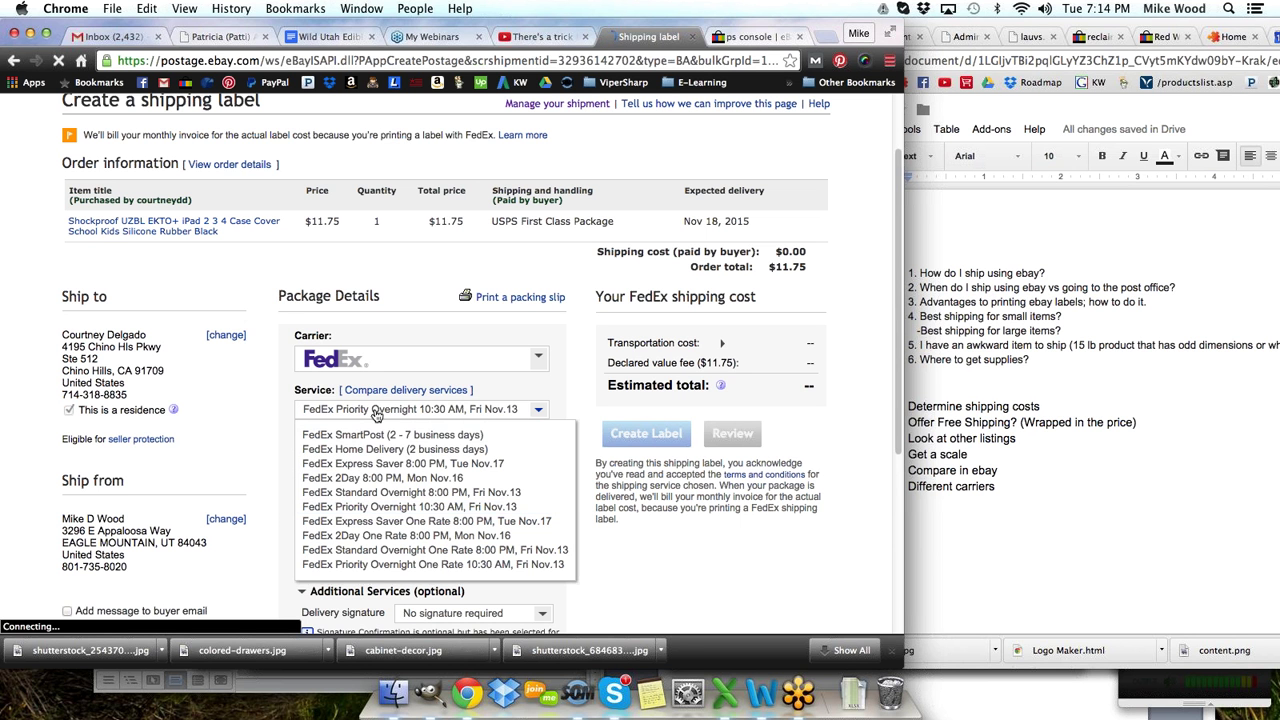
{"action": "left_click", "coordinate": [371, 437]}
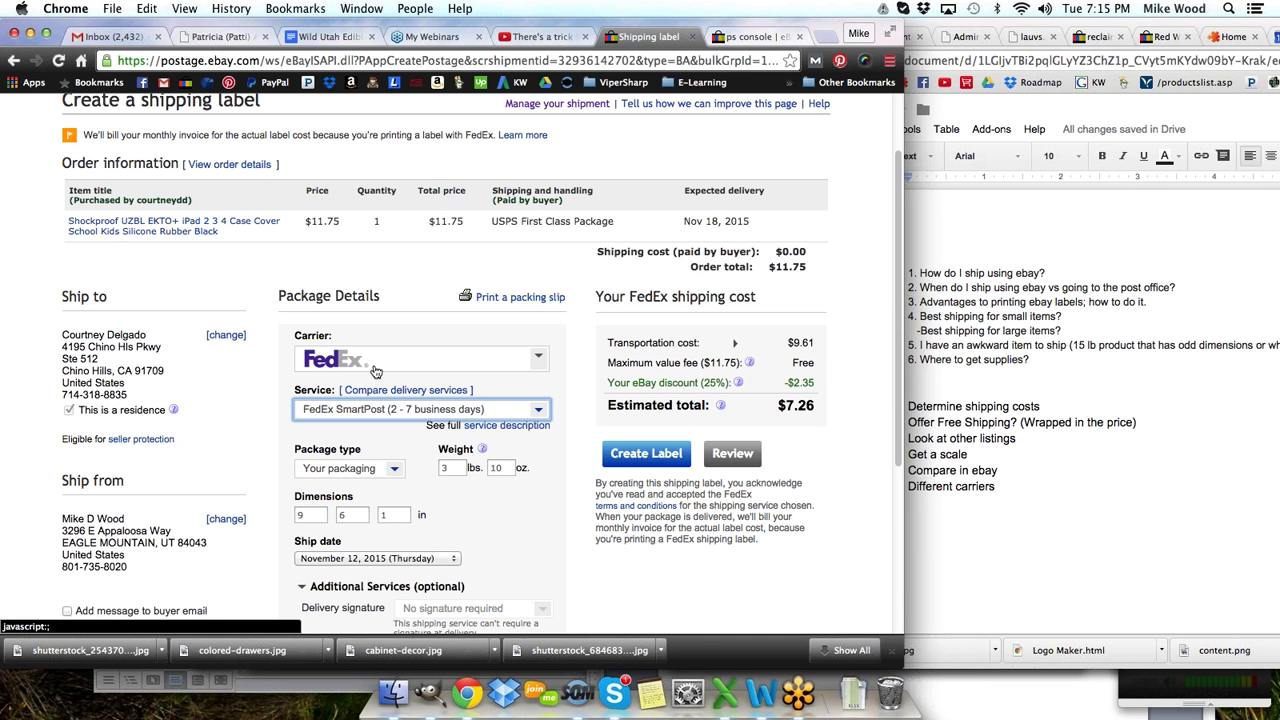
{"action": "left_click", "coordinate": [548, 587]}
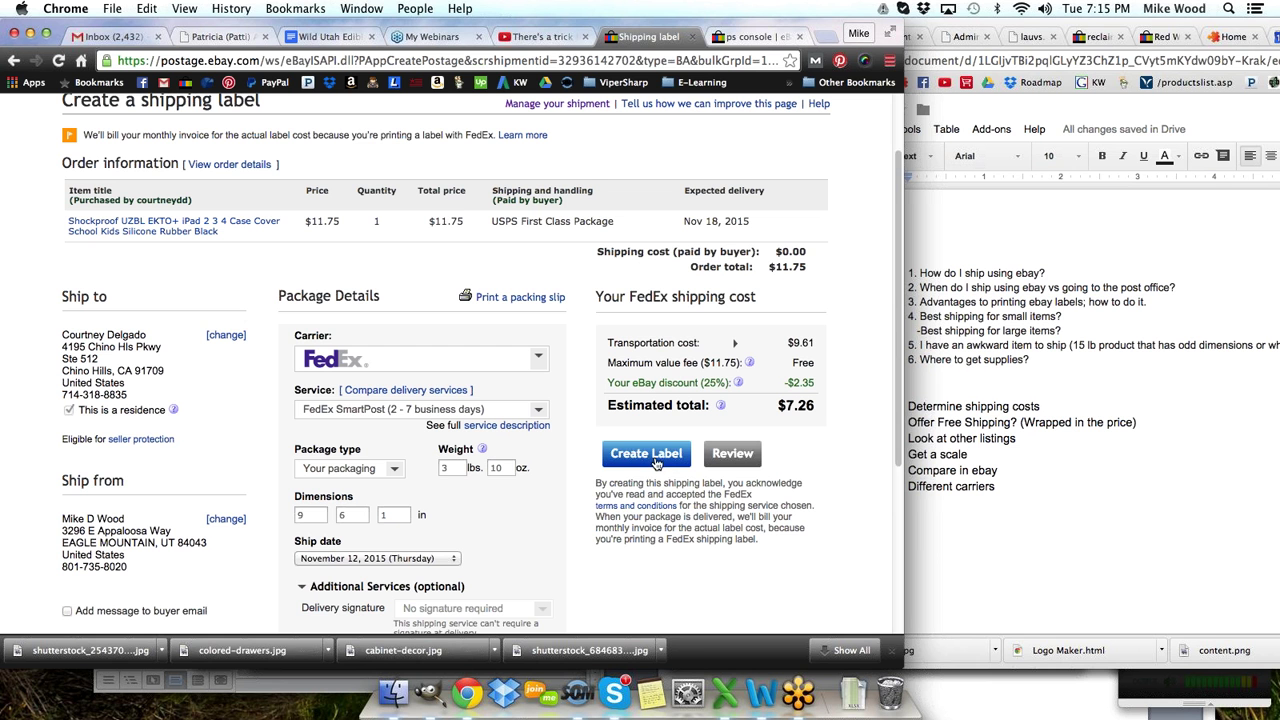
- Return to the orders awaiting shipment and start a shipping label for the exhaust muffler clamp
{"action": "left_click", "coordinate": [14, 61]}
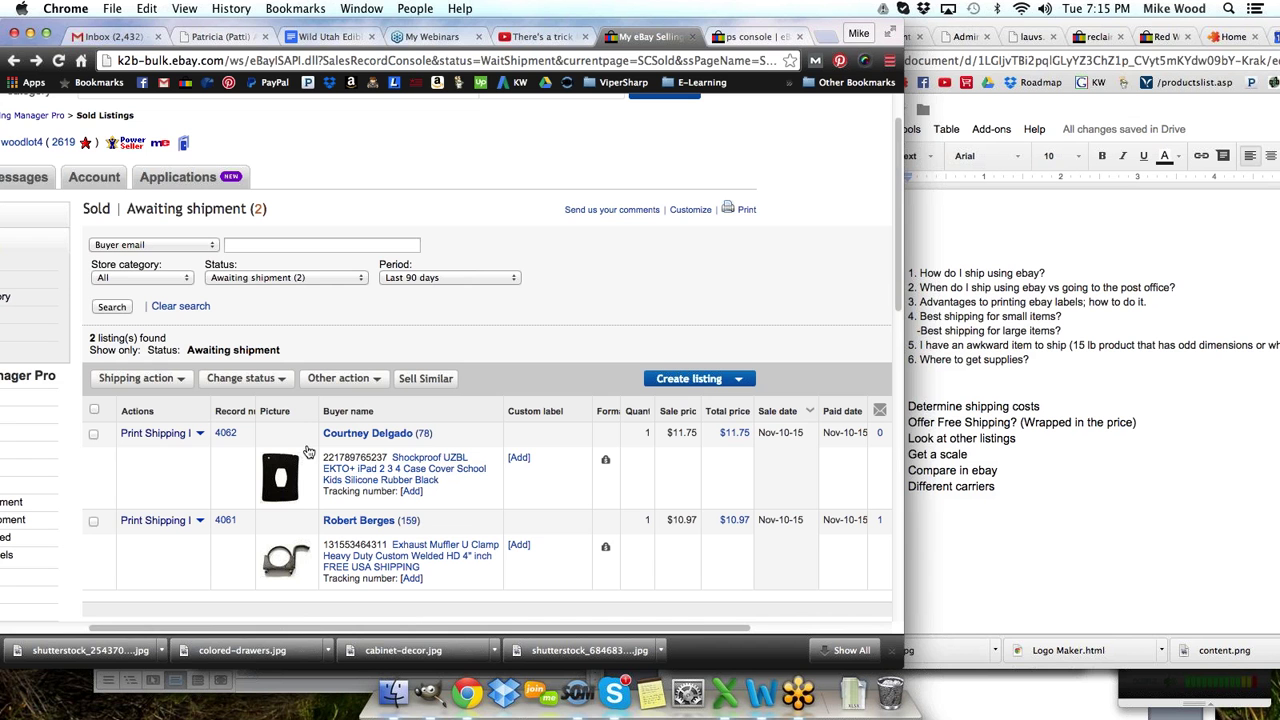
{"action": "left_click", "coordinate": [162, 527]}
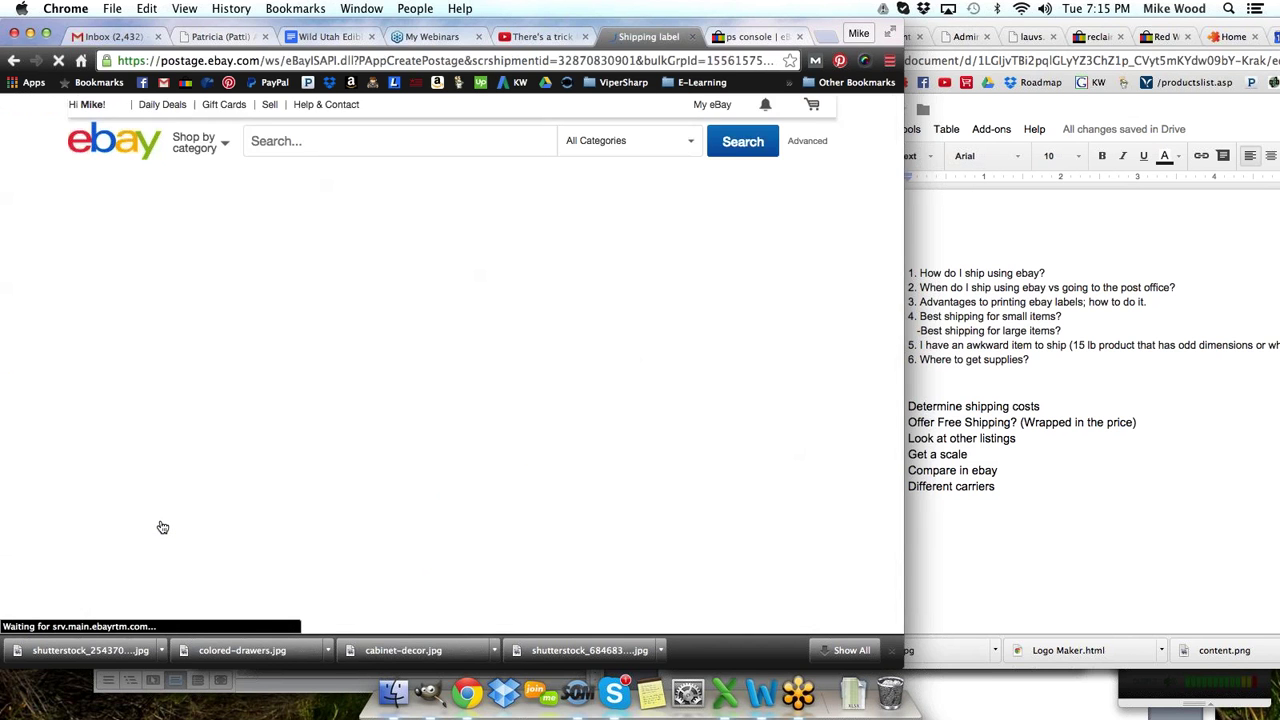
{"action": "scroll", "coordinate": [335, 508], "scroll_direction": "down", "scroll_amount": 1}
{"action": "scroll", "coordinate": [335, 508], "scroll_direction": "down", "scroll_amount": 3}
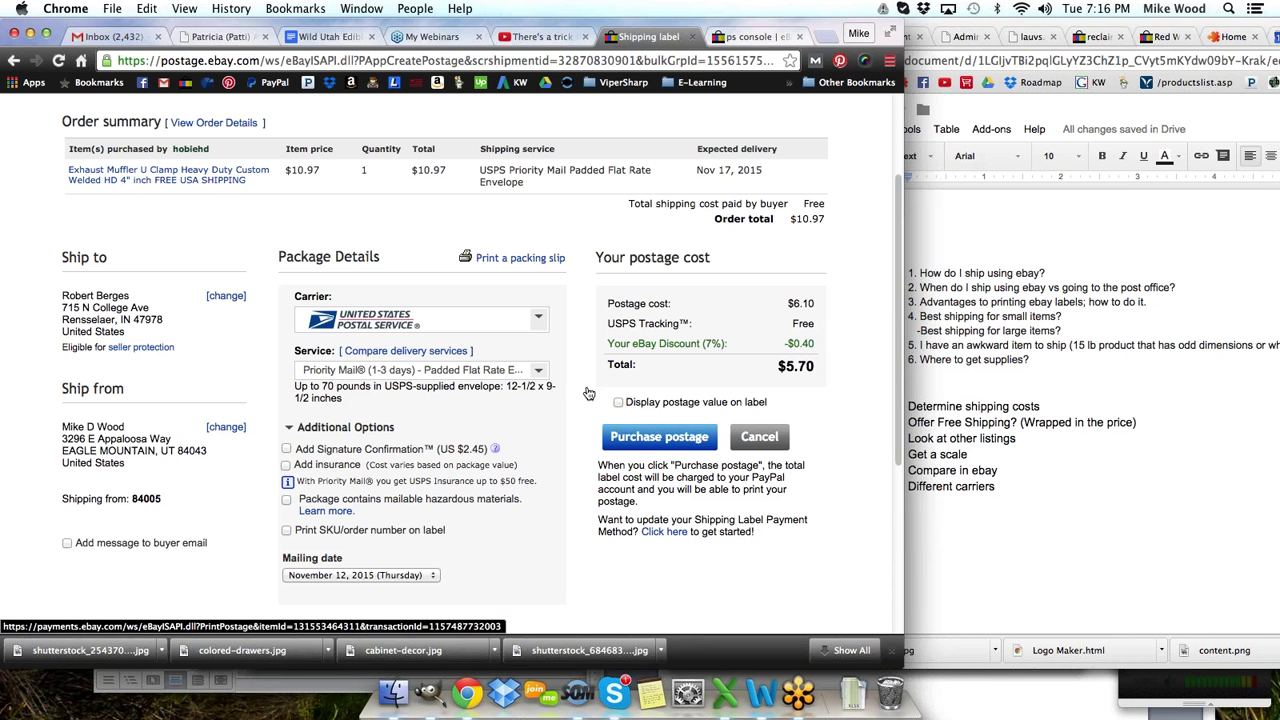
- Open the exhaust muffler clamp's listing in a new tab and examine its photo, shipping terms and listing info
{"action": "right_click", "coordinate": [187, 181]}
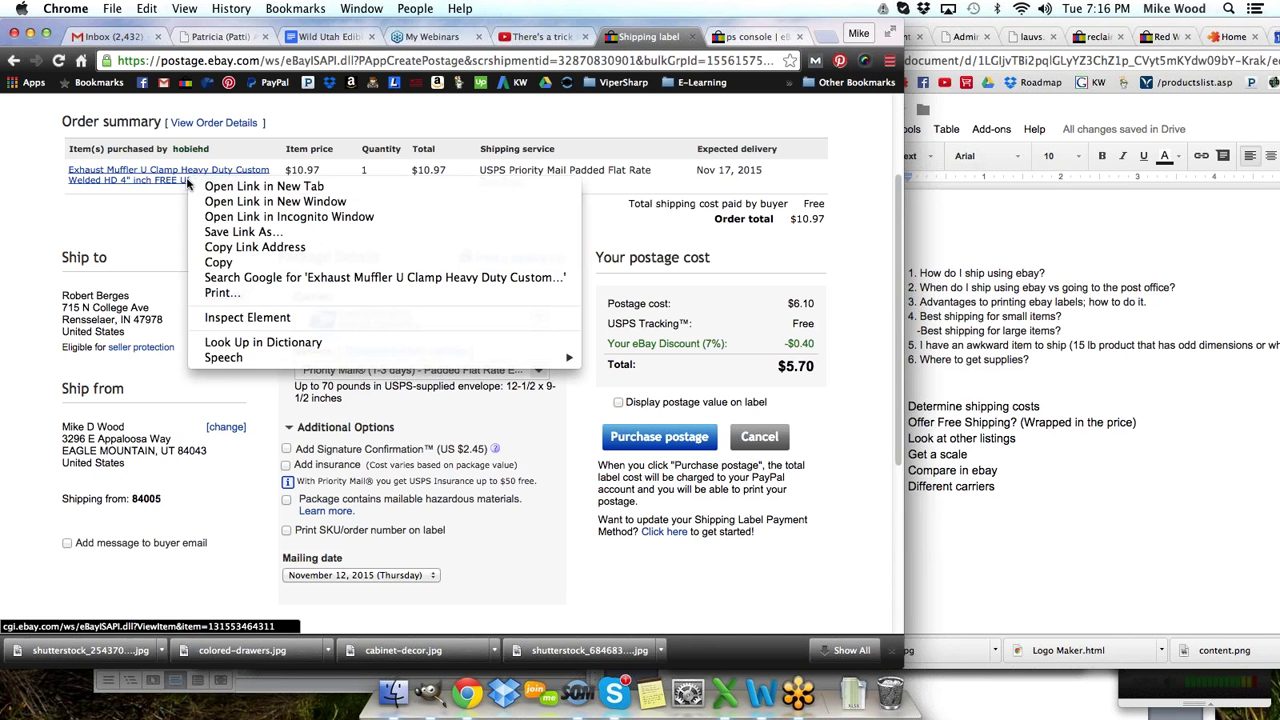
{"action": "left_click", "coordinate": [268, 187]}
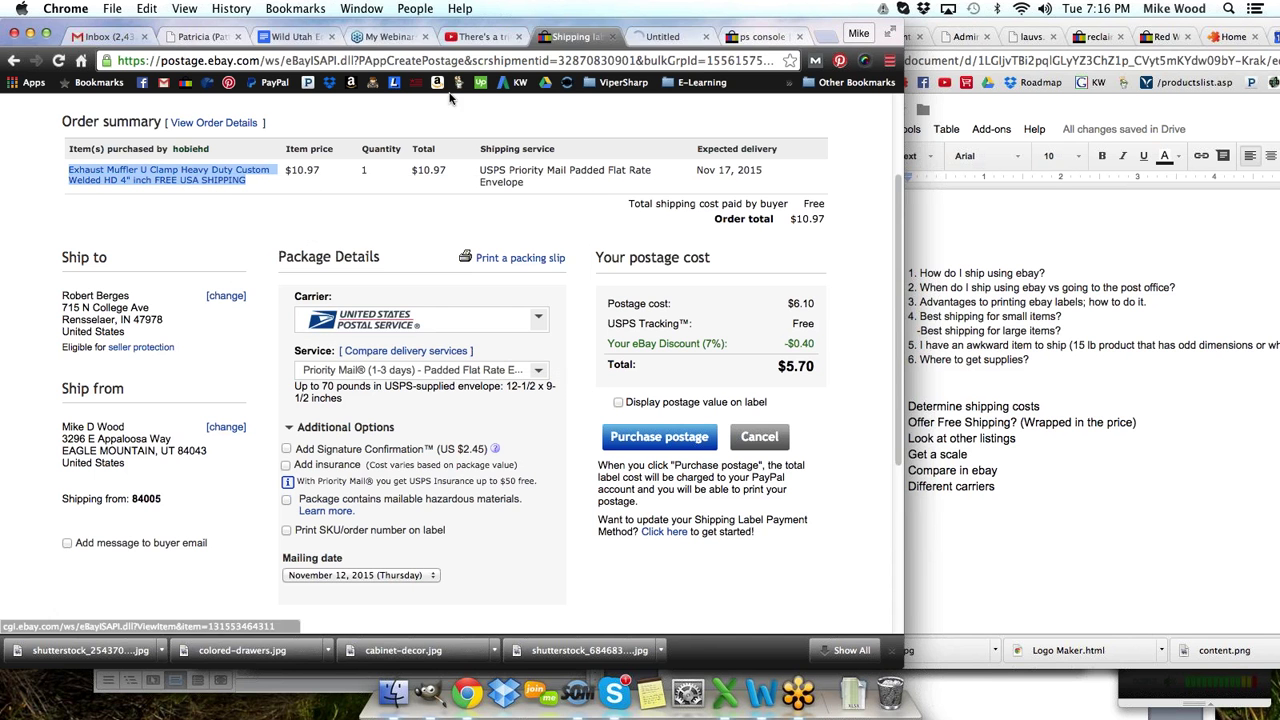
{"action": "left_click", "coordinate": [661, 38]}
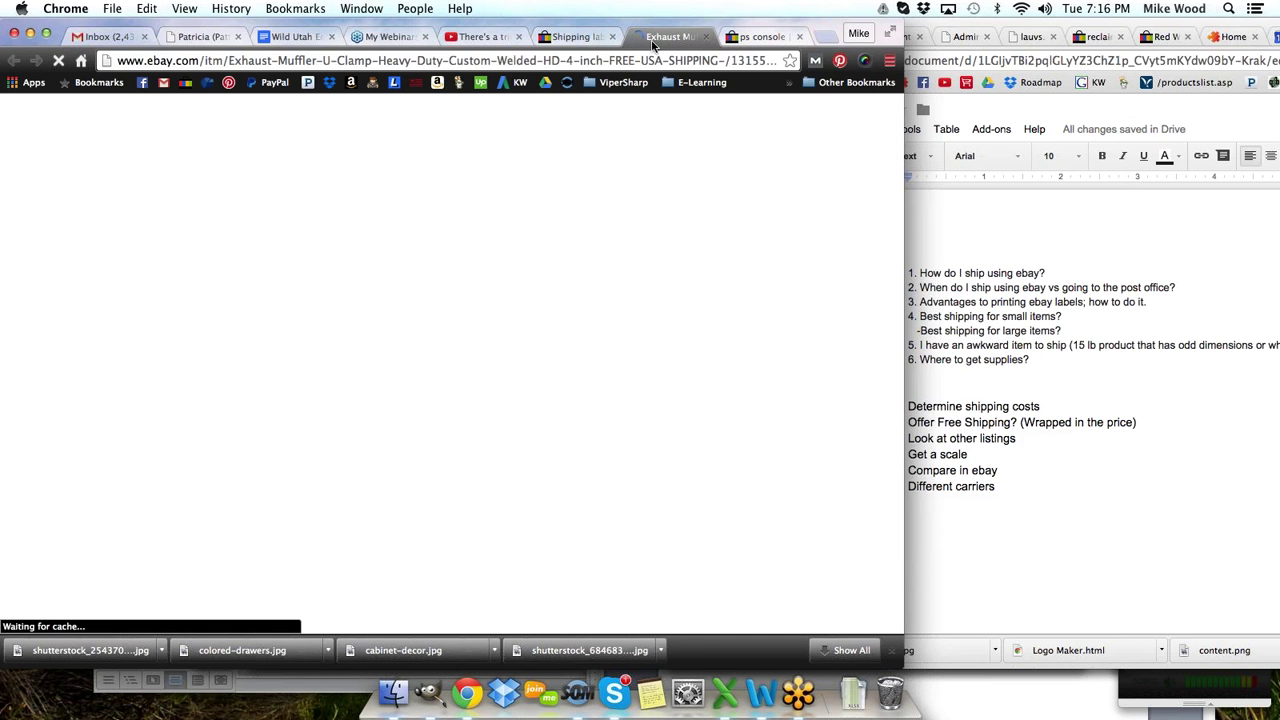
{"action": "scroll", "coordinate": [532, 268], "scroll_direction": "down", "scroll_amount": 5}
{"action": "scroll", "coordinate": [532, 268], "scroll_direction": "down", "scroll_amount": 3}
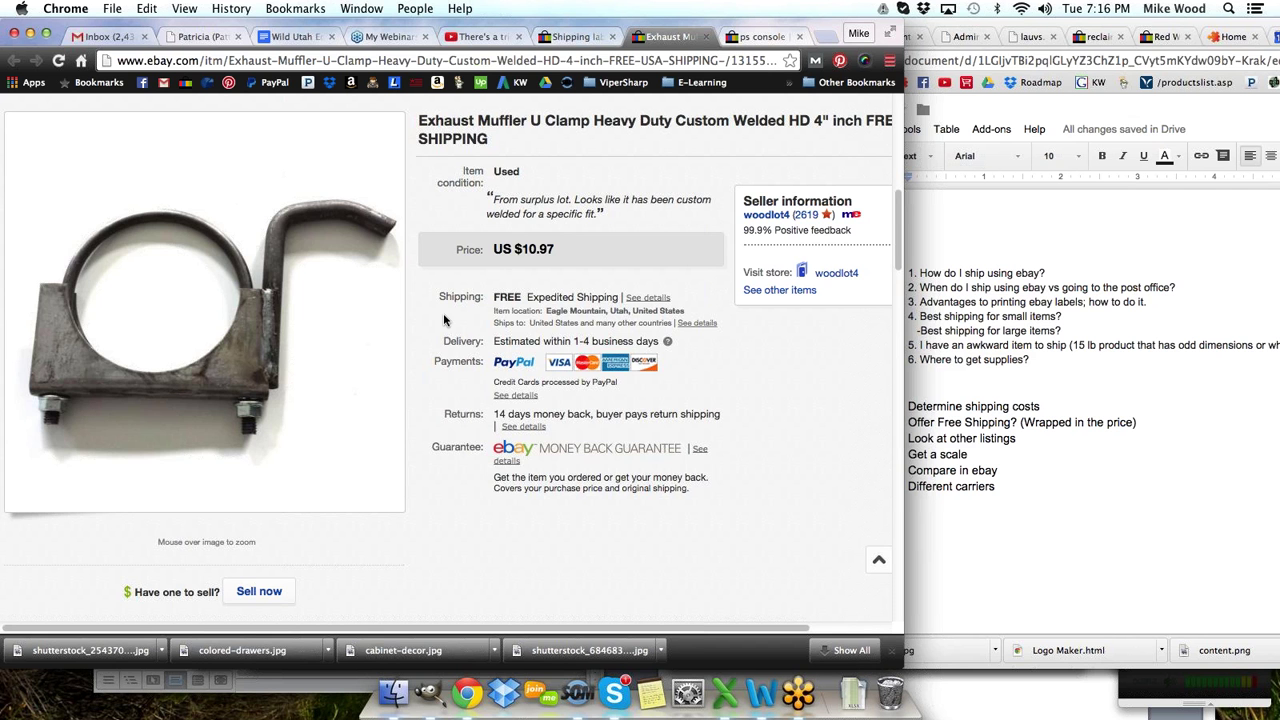
{"action": "mouse_move", "coordinate": [206, 314]}
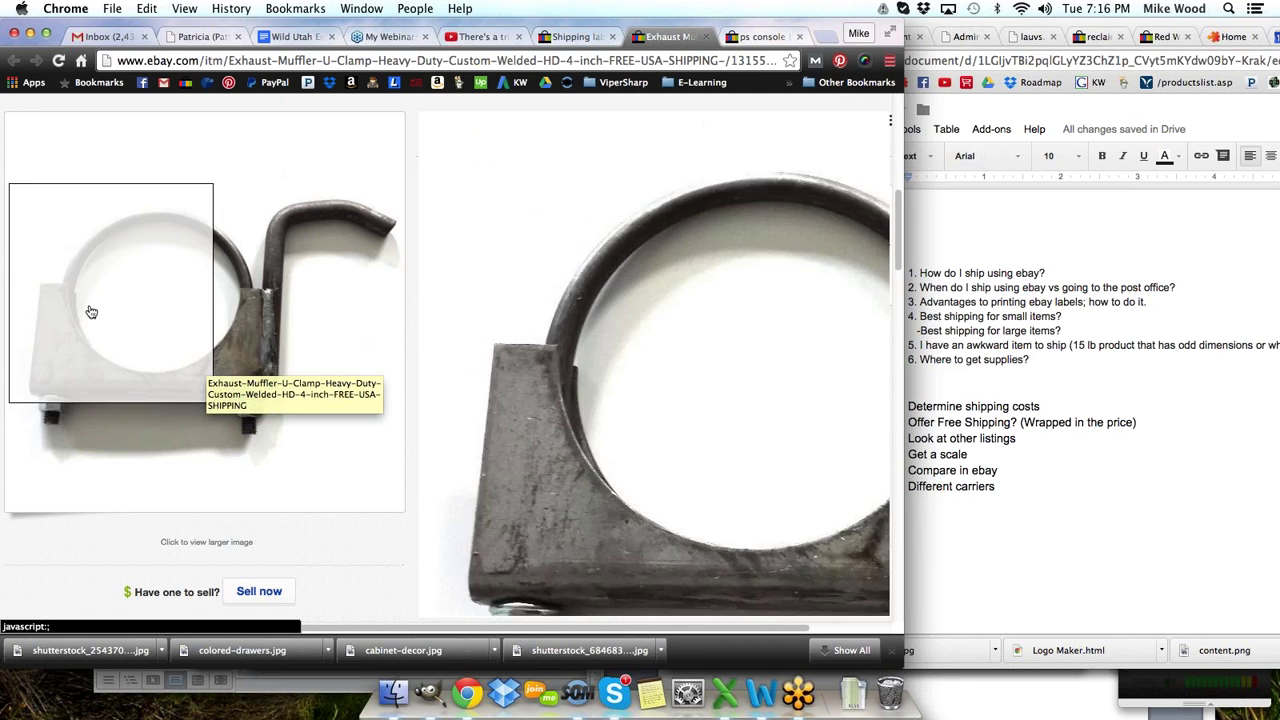
{"action": "scroll", "coordinate": [449, 372], "scroll_direction": "up", "scroll_amount": 2}
{"action": "scroll", "coordinate": [449, 372], "scroll_direction": "up", "scroll_amount": 3}
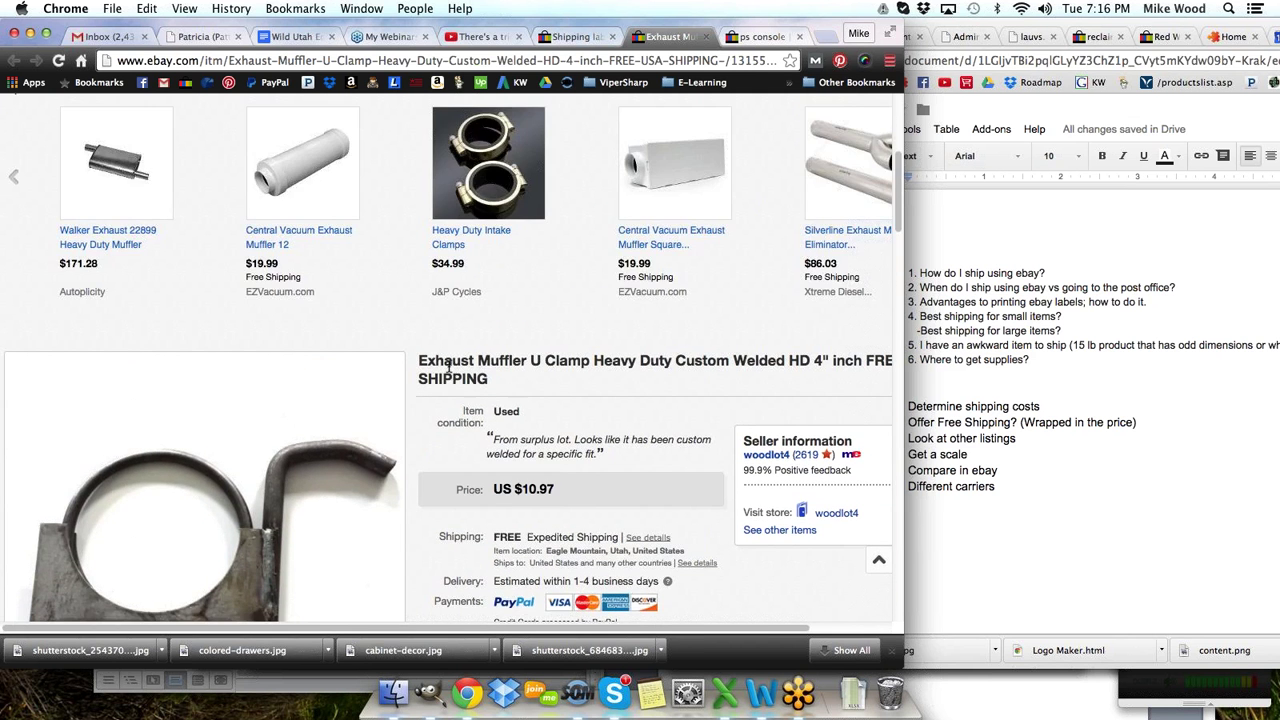
{"action": "scroll", "coordinate": [447, 365], "scroll_direction": "up", "scroll_amount": 6}
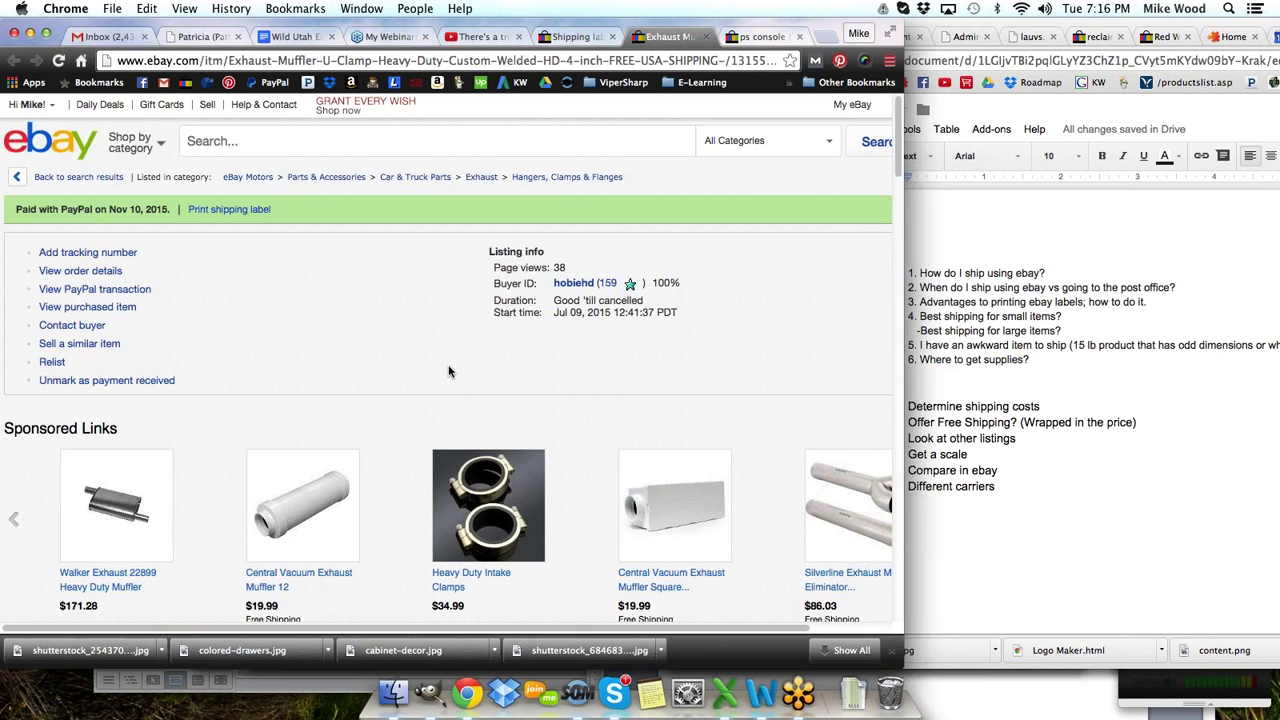
- Return to the muffler clamp's label and set its service to Priority Mail (1-3 days) - Flat Rate Envelope
{"action": "left_click", "coordinate": [575, 36]}
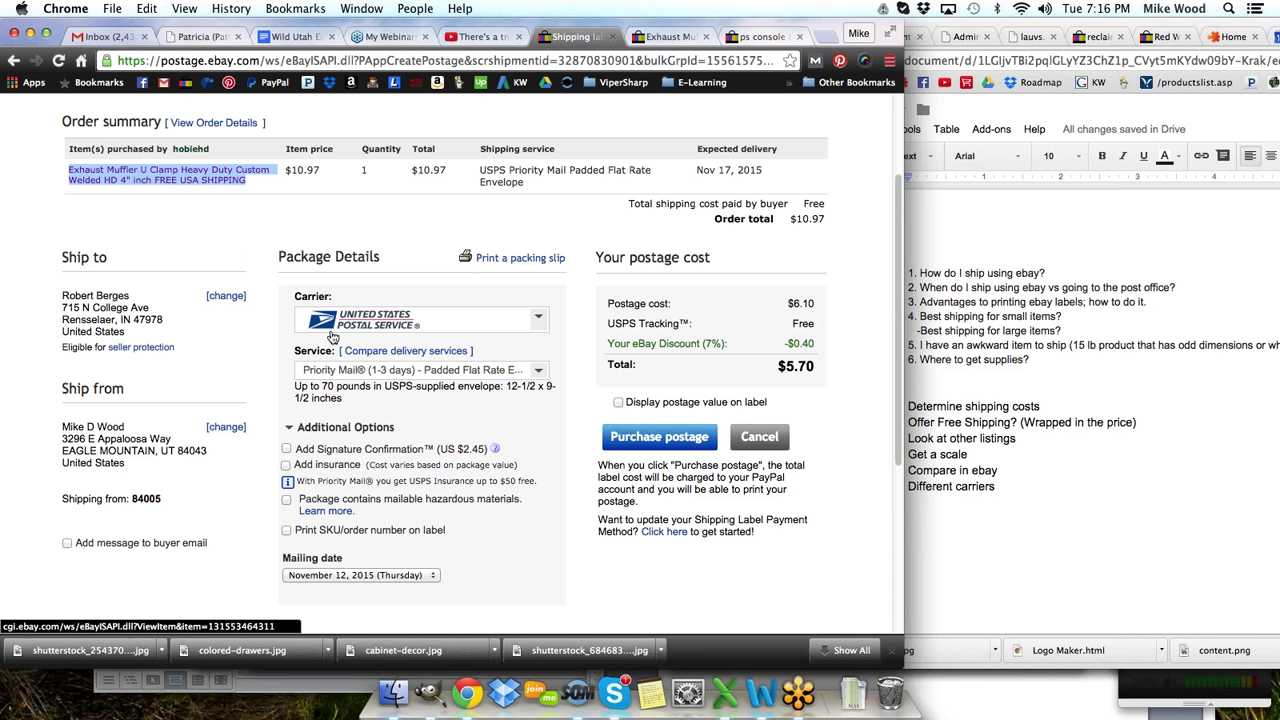
{"action": "left_click", "coordinate": [537, 372]}
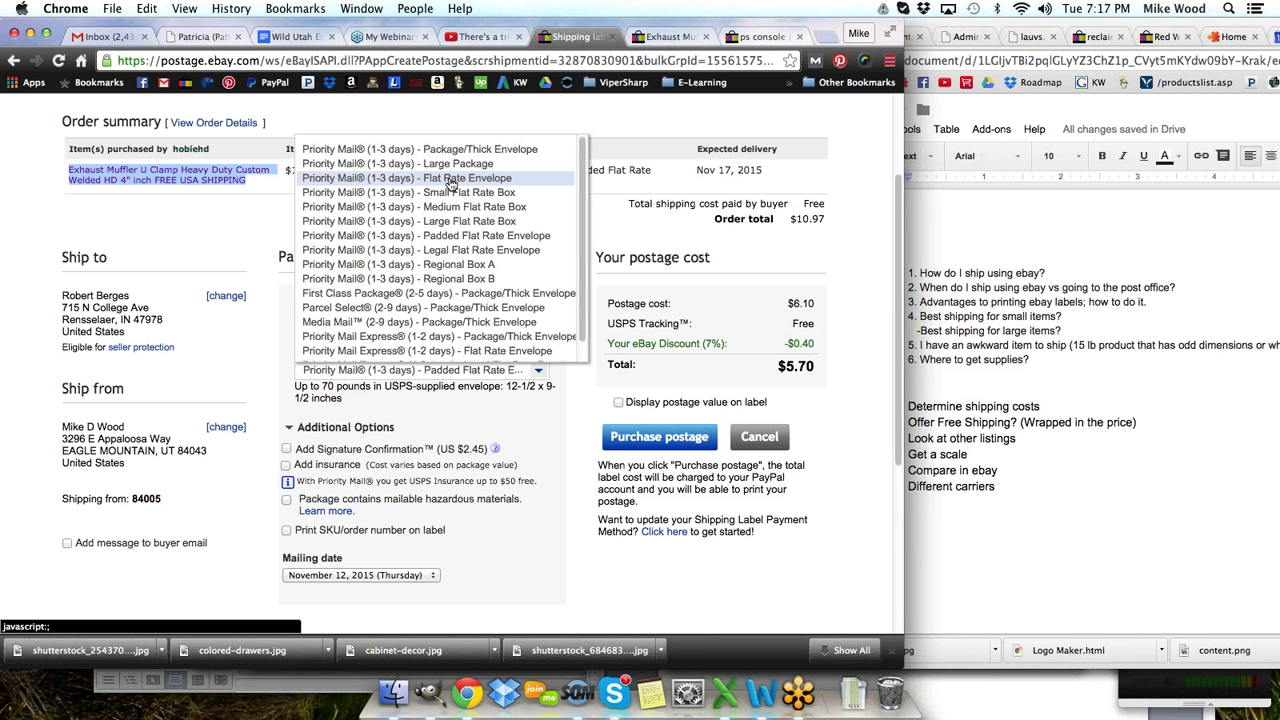
{"action": "left_click", "coordinate": [450, 178]}
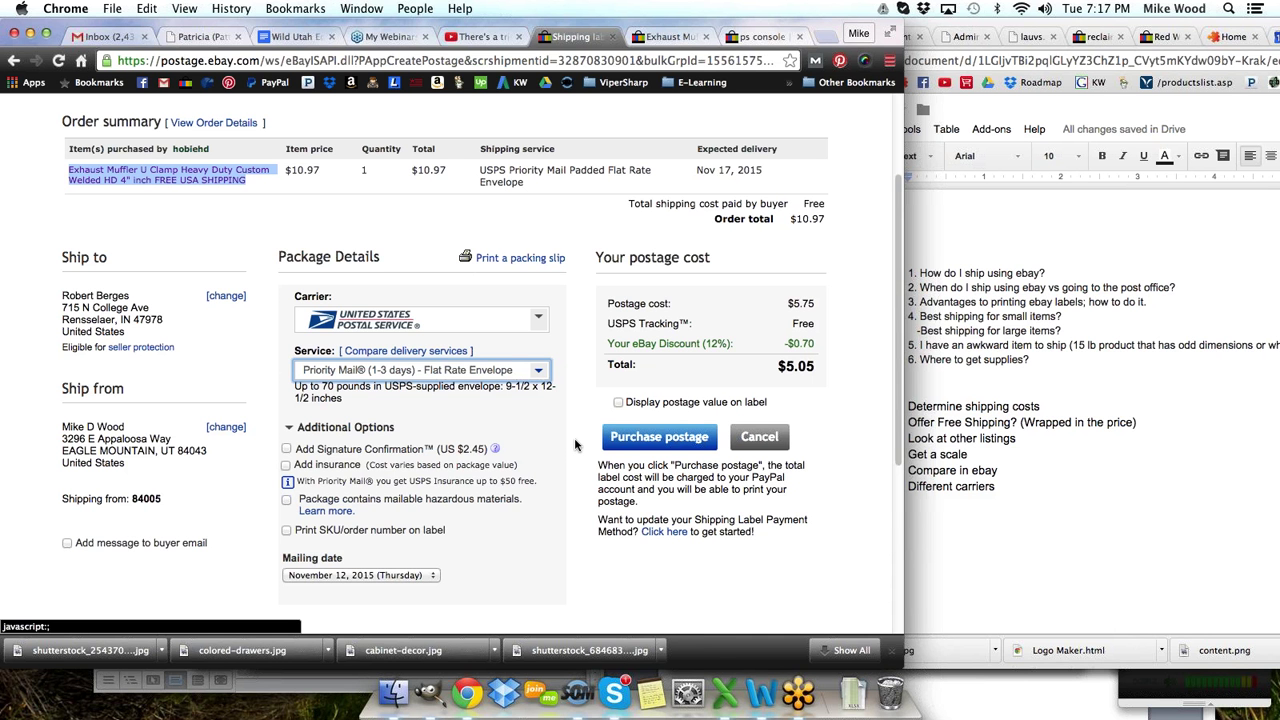
- Set the muffler clamp label's service to Media Mail (2-9 days) - Package/Thick Envelope and check the available carriers
{"action": "left_click", "coordinate": [540, 373]}
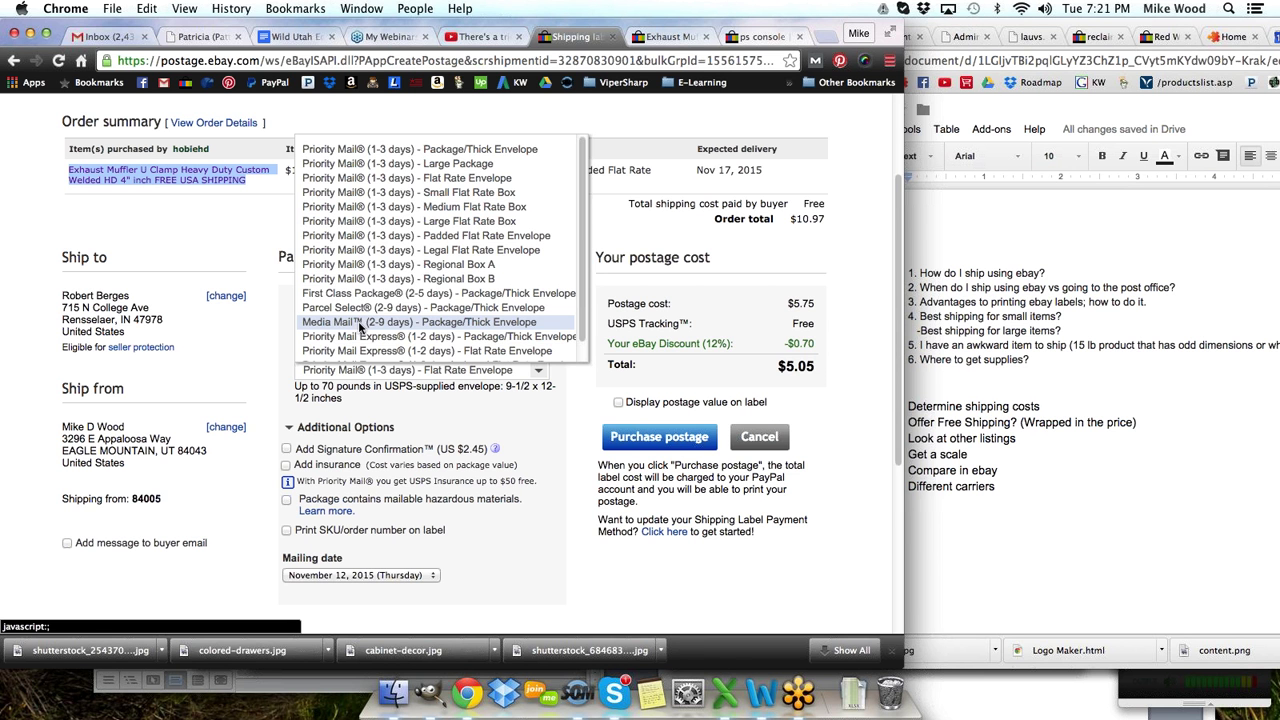
{"action": "left_click", "coordinate": [359, 323]}
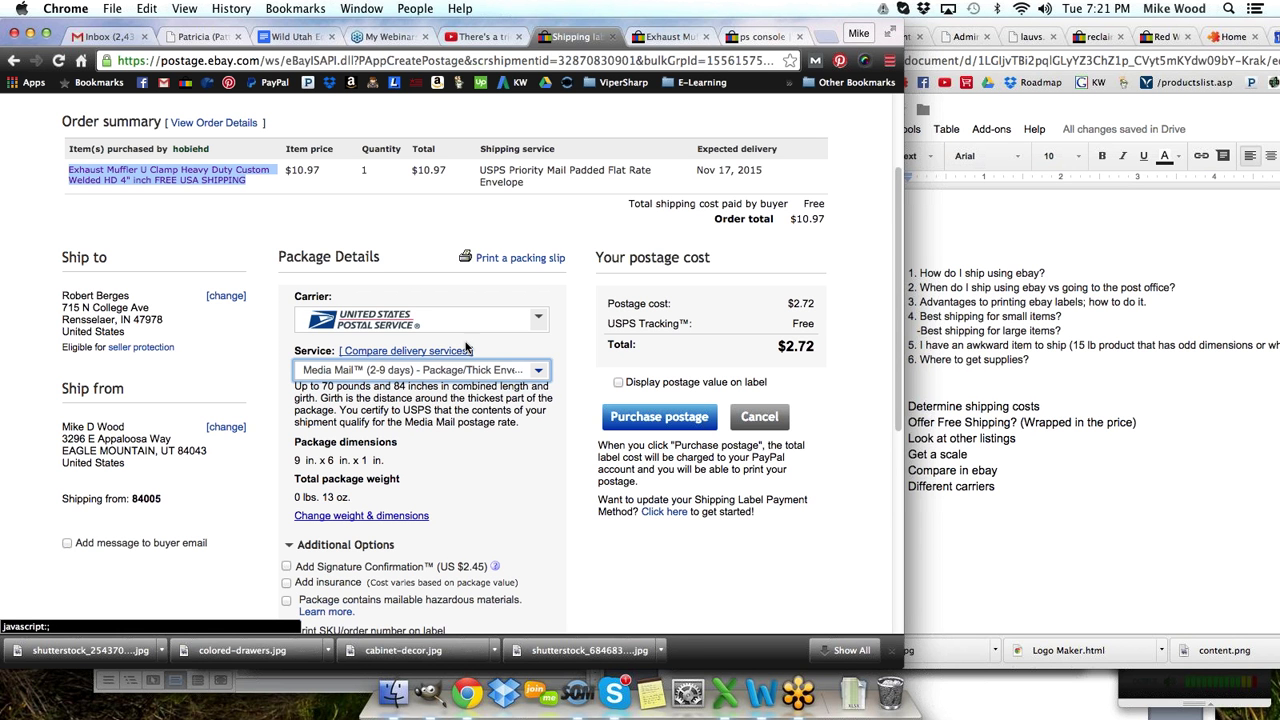
{"action": "left_click", "coordinate": [538, 320]}
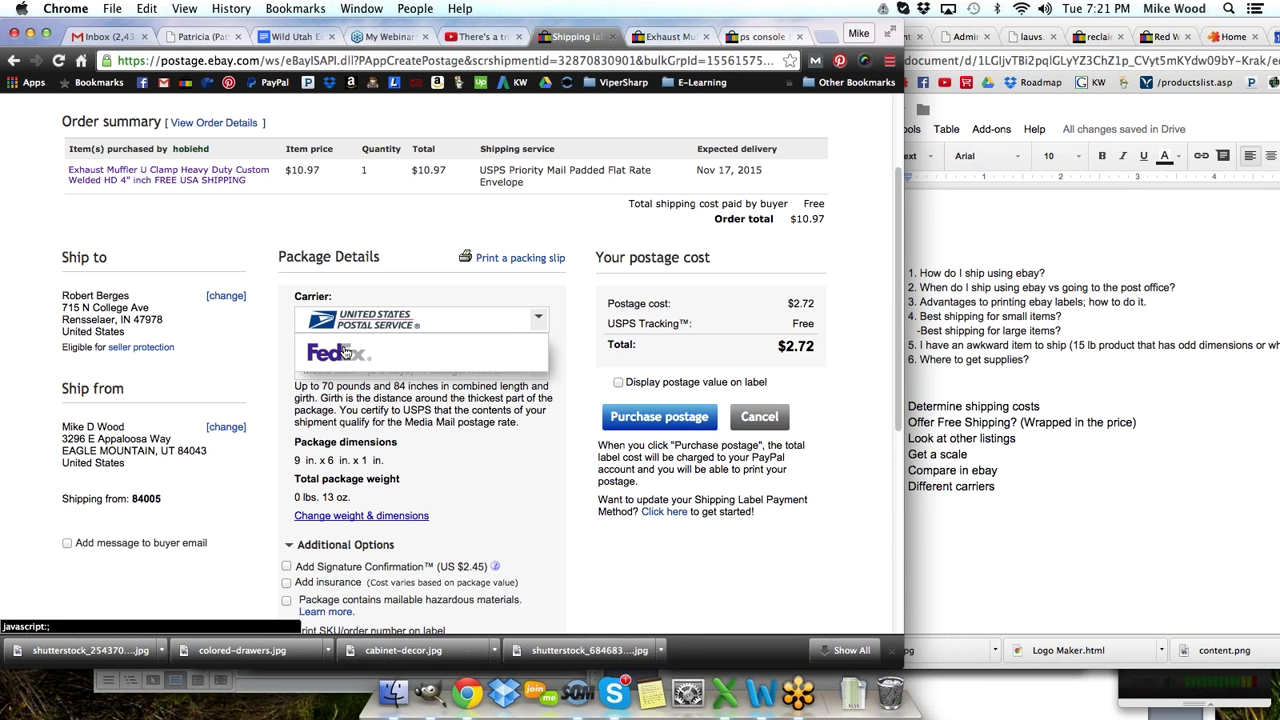
{"action": "left_click", "coordinate": [586, 330]}
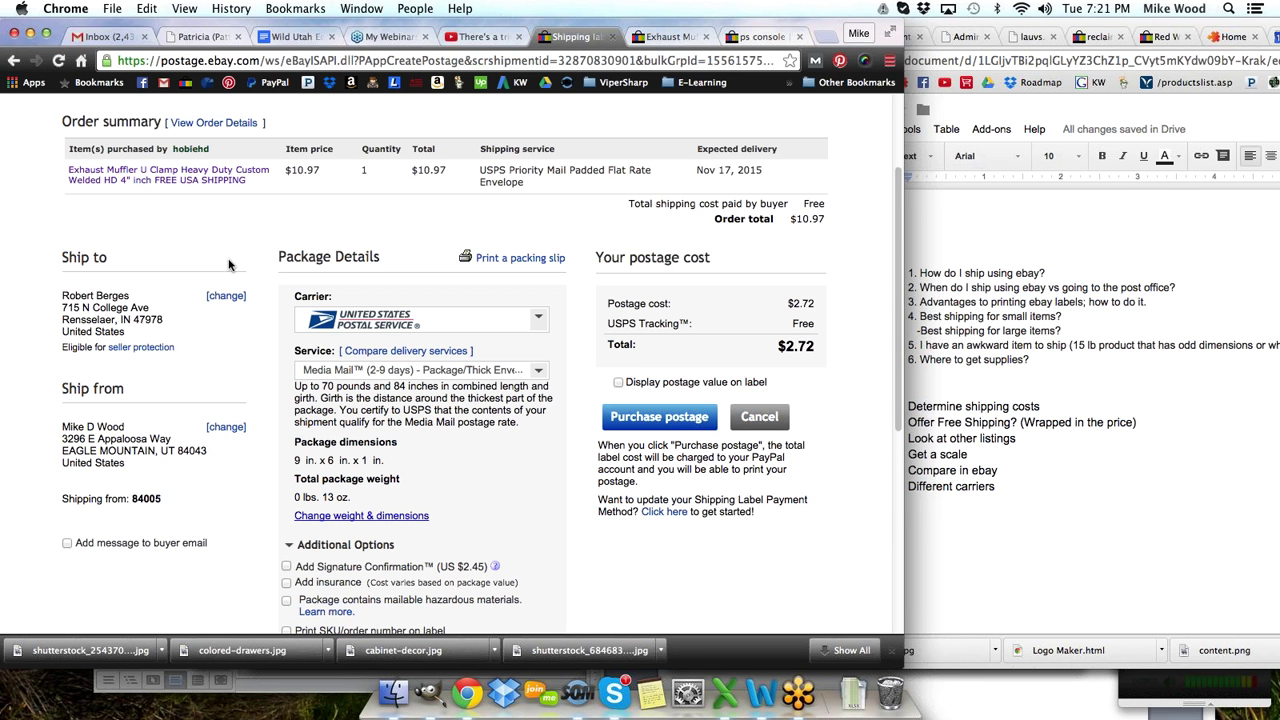
- Highlight the question "How do I ship using ebay?" in the Shipping Your Own Items notes
{"action": "left_click", "coordinate": [1048, 286]}
{"action": "left_click_drag", "start_coordinate": [1047, 274], "coordinate": [912, 272]}
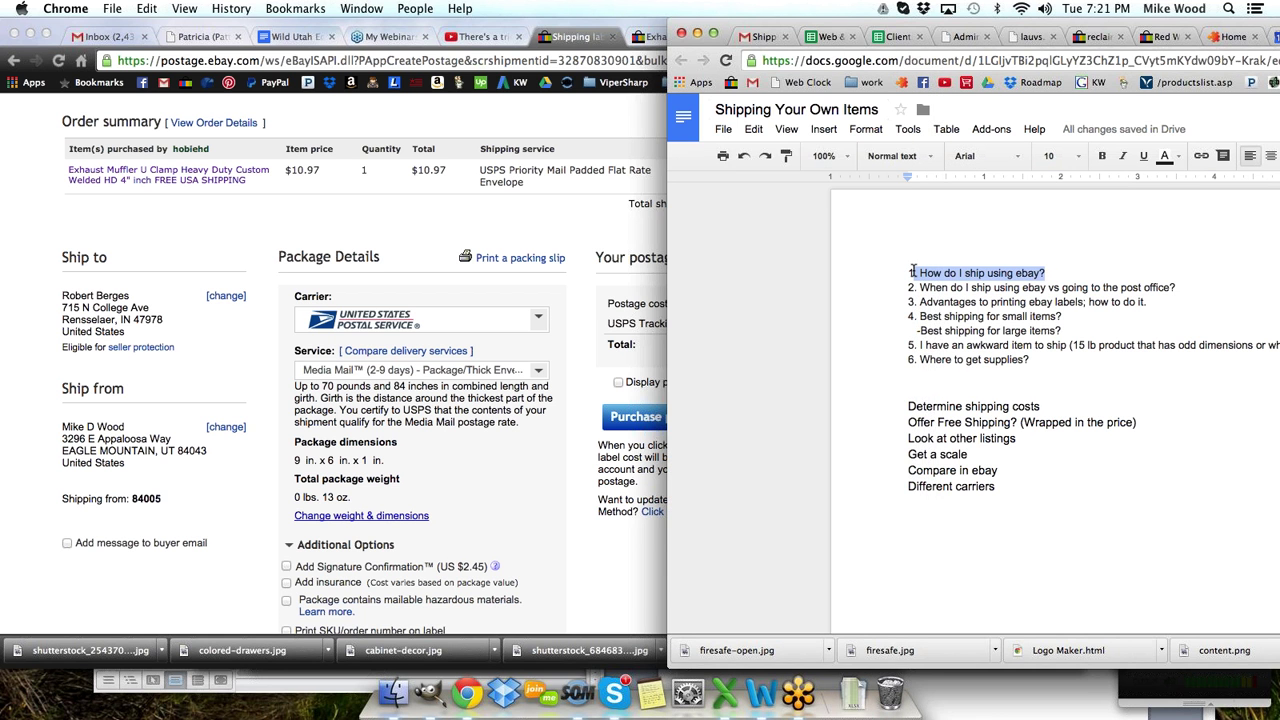
{"action": "left_click", "coordinate": [249, 233]}
- Leave the label page and open the draft listing for the ECONOMY 3/16 x 10-32 male rod ends from eBay's selling page
{"action": "left_click", "coordinate": [14, 61]}
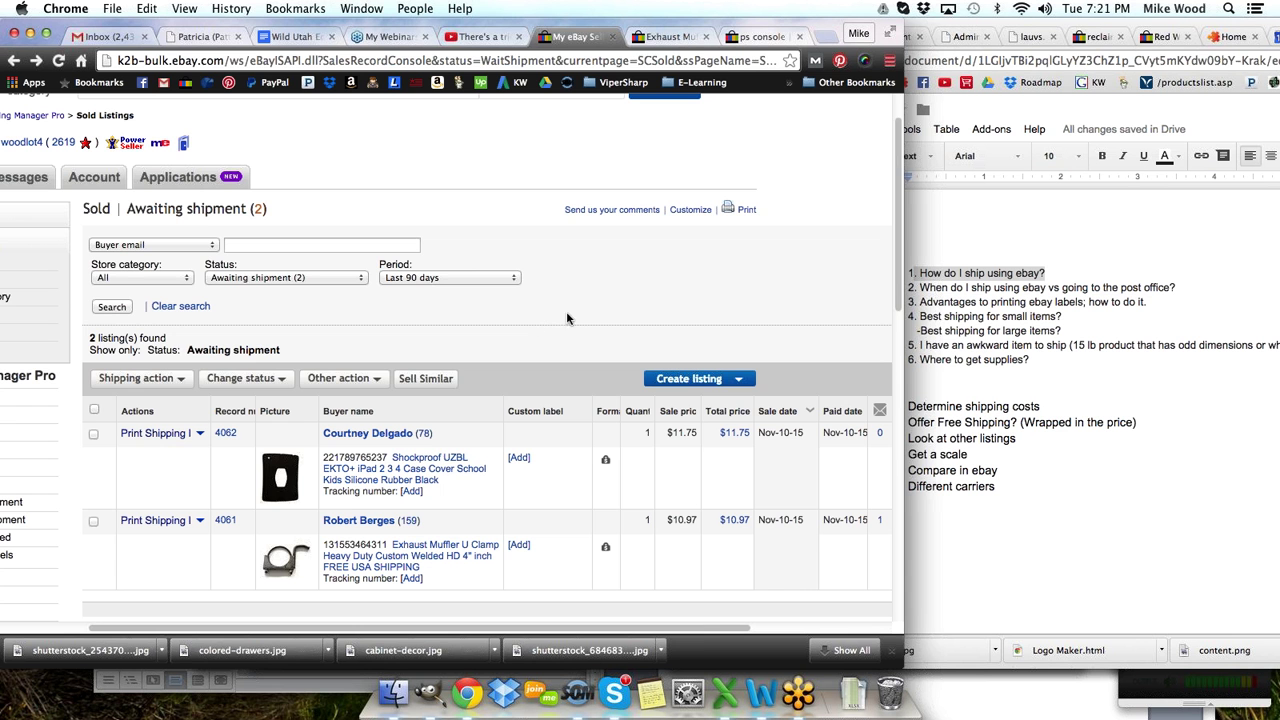
{"action": "left_click", "coordinate": [748, 37]}
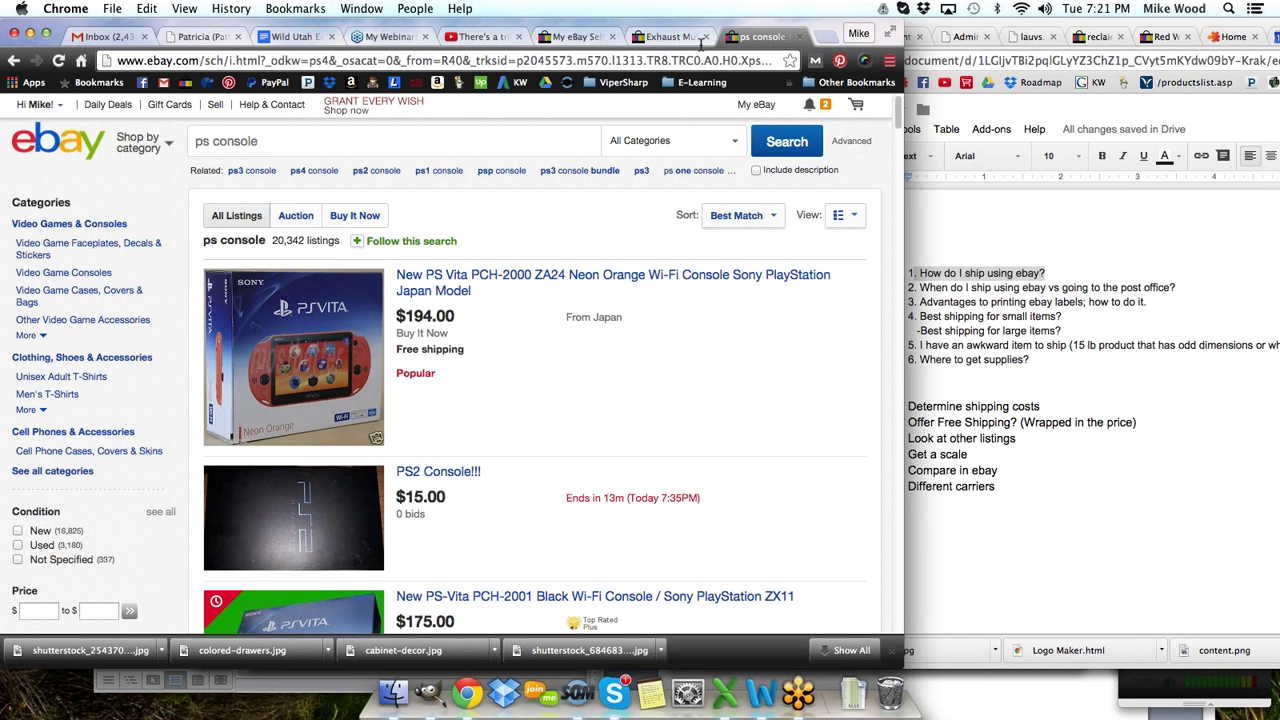
{"action": "left_click", "coordinate": [217, 105]}
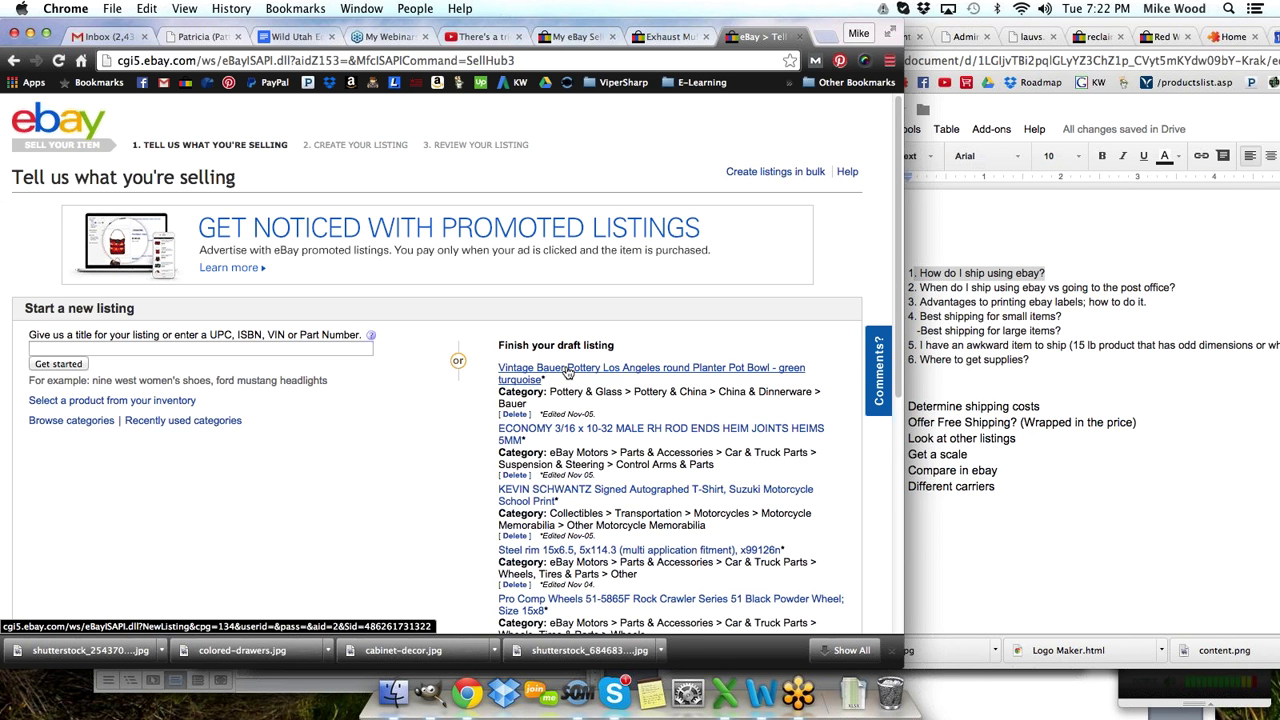
{"action": "left_click", "coordinate": [614, 436]}
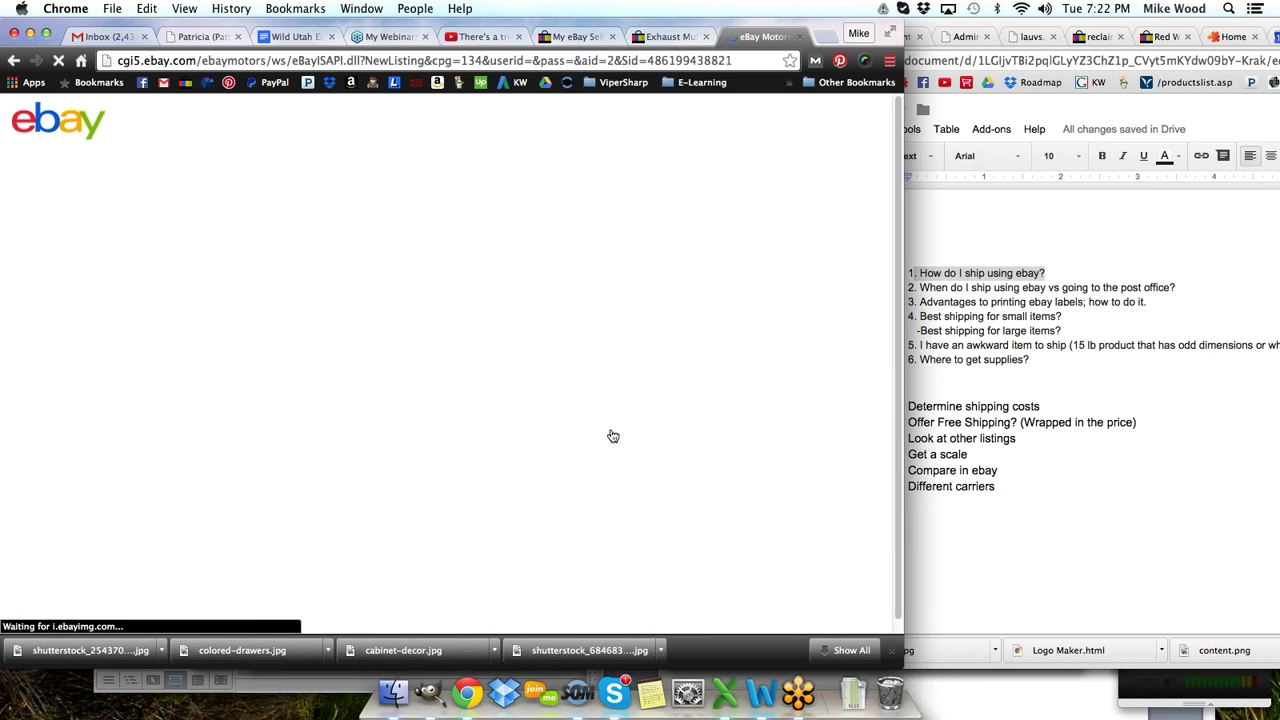
- Color the question "How do I ship using ebay?" red in the Shipping Your Own Items document
{"action": "left_click", "coordinate": [1046, 407]}
{"action": "left_click_drag", "start_coordinate": [1046, 407], "coordinate": [893, 436]}
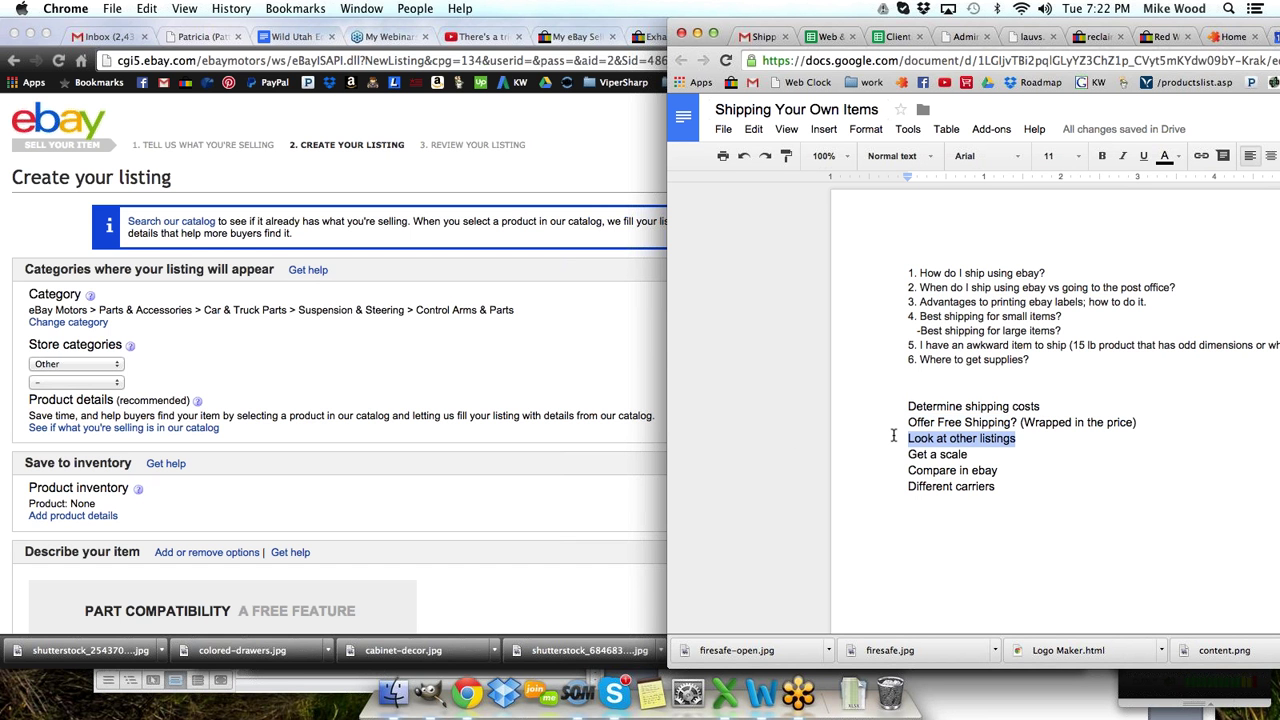
{"action": "left_click_drag", "start_coordinate": [1046, 273], "coordinate": [915, 272]}
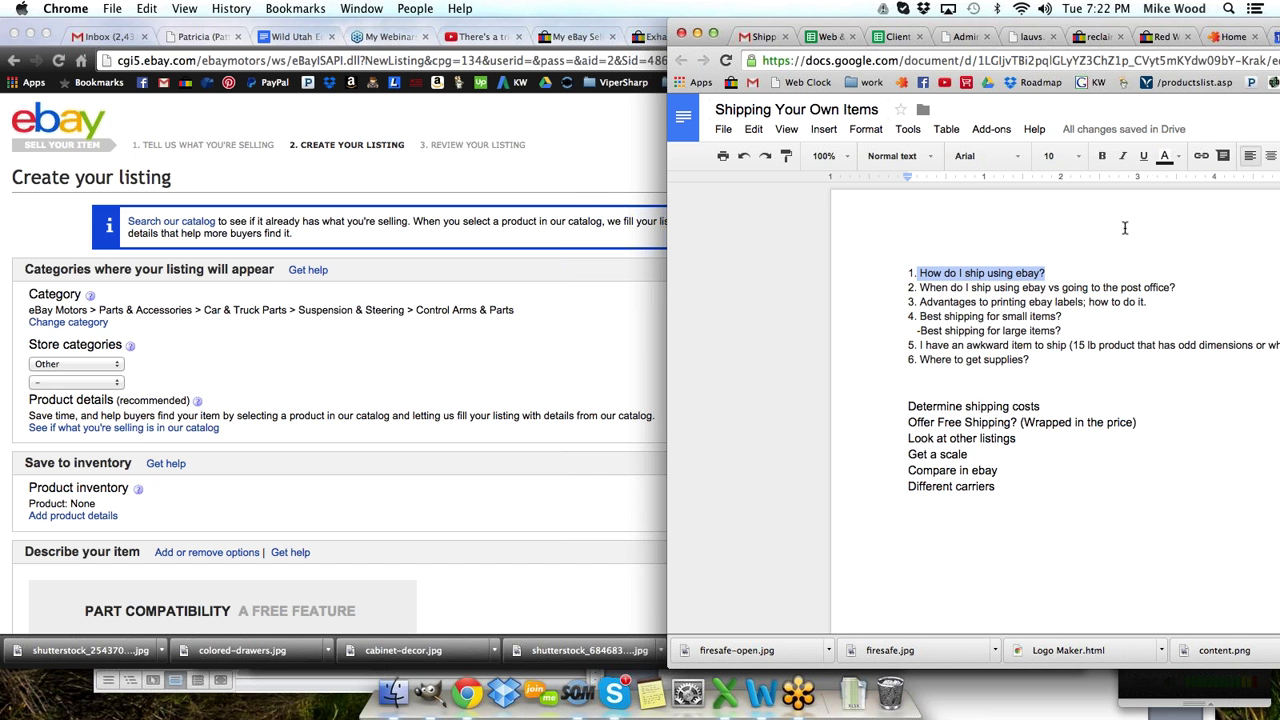
{"action": "left_click", "coordinate": [1165, 158]}
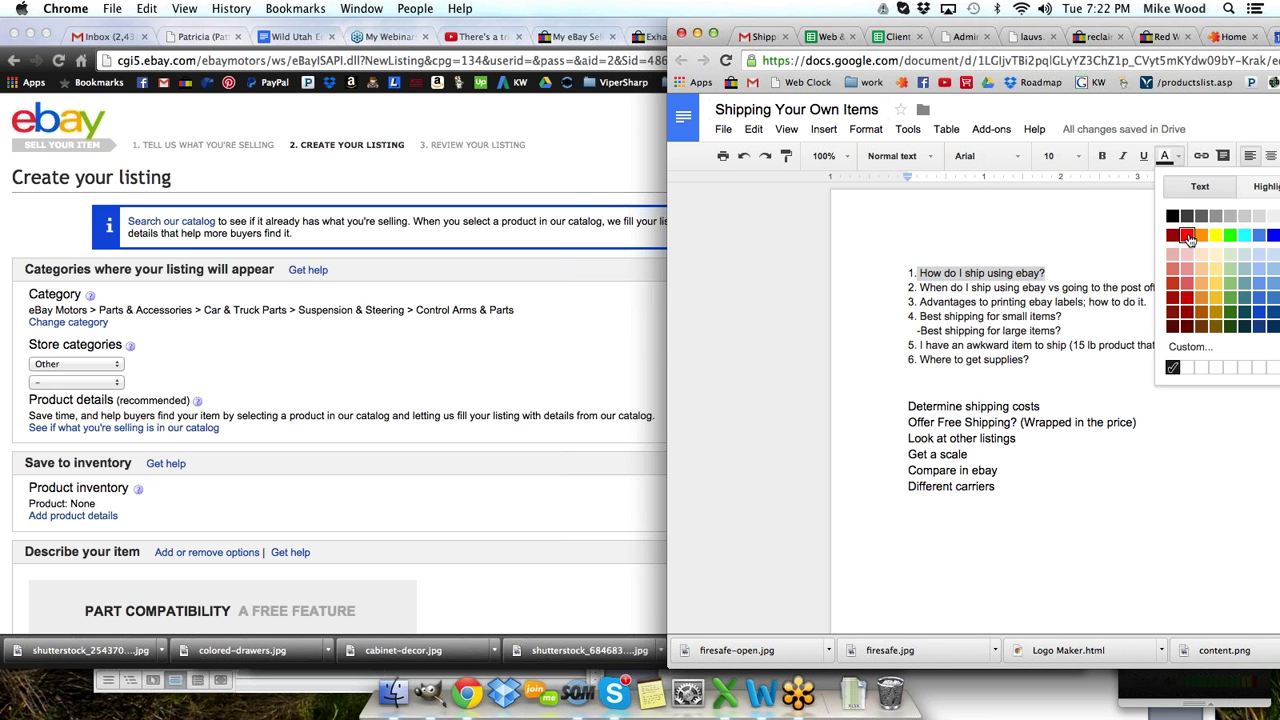
{"action": "left_click", "coordinate": [1188, 234]}
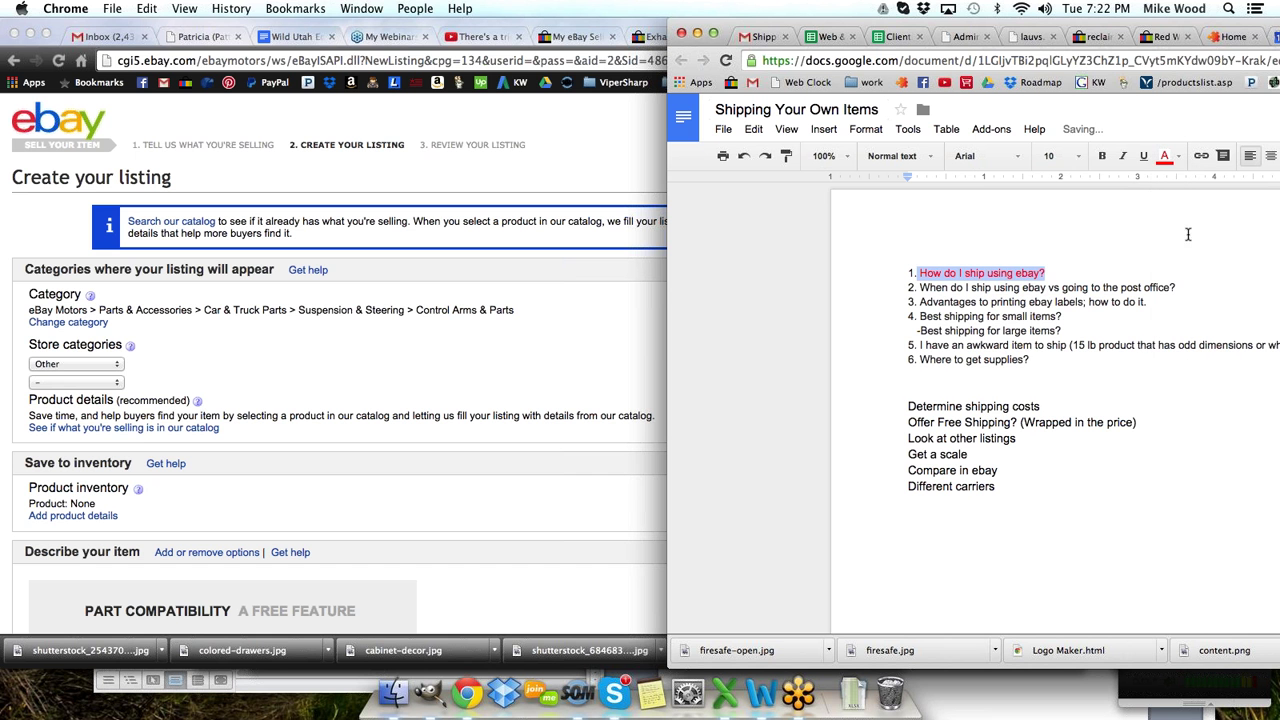
{"action": "left_click", "coordinate": [1034, 290]}
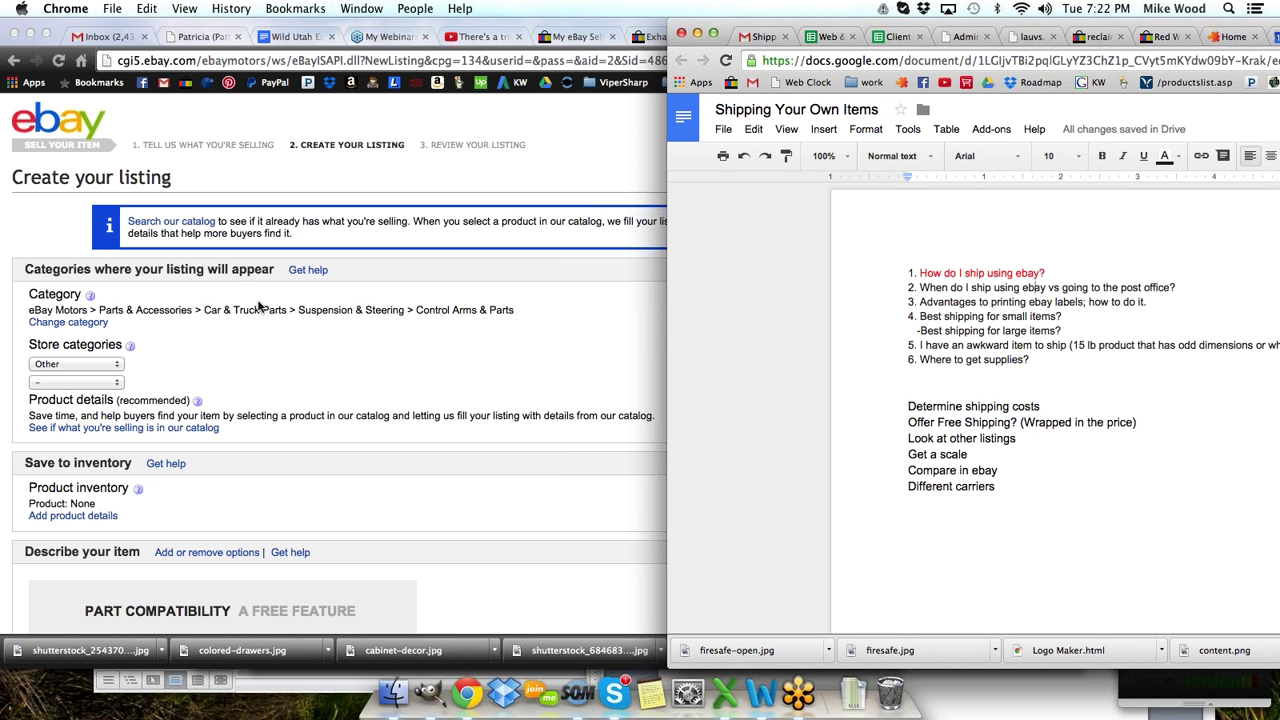
- Remove the Interchange Part Number, Other Part Number, Placement on Vehicle, Surface Finish, Warranty and Country/Region of Manufacture fields from the draft listing's item specifics
{"action": "left_click", "coordinate": [304, 356]}
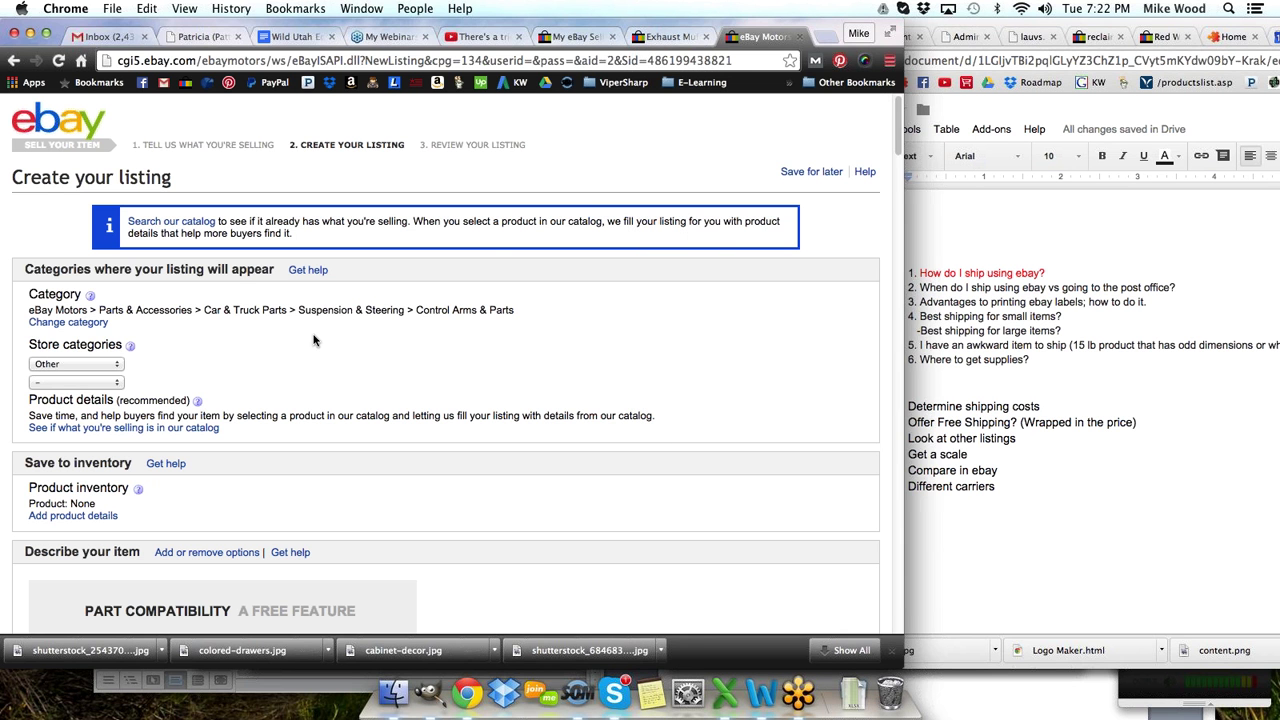
{"action": "scroll", "coordinate": [313, 341], "scroll_direction": "down", "scroll_amount": 15}
{"action": "scroll", "coordinate": [340, 290], "scroll_direction": "down", "scroll_amount": 5}
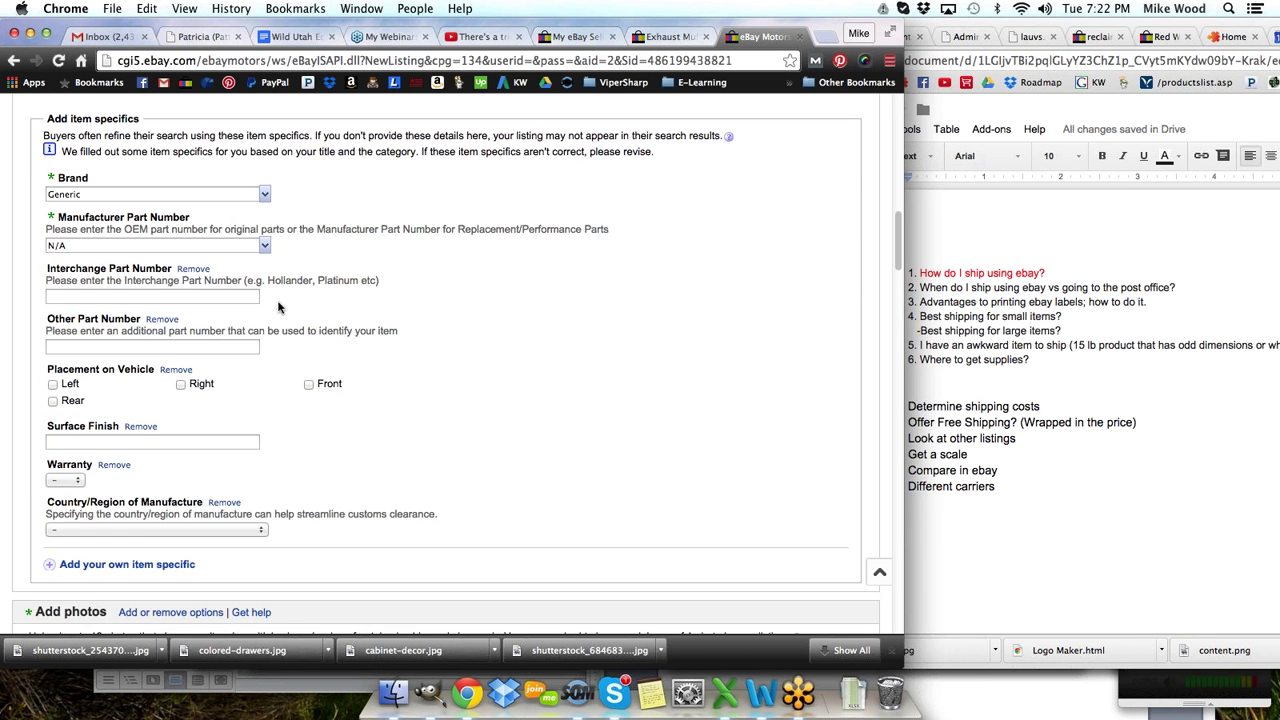
{"action": "left_click", "coordinate": [192, 272]}
{"action": "left_click", "coordinate": [163, 270]}
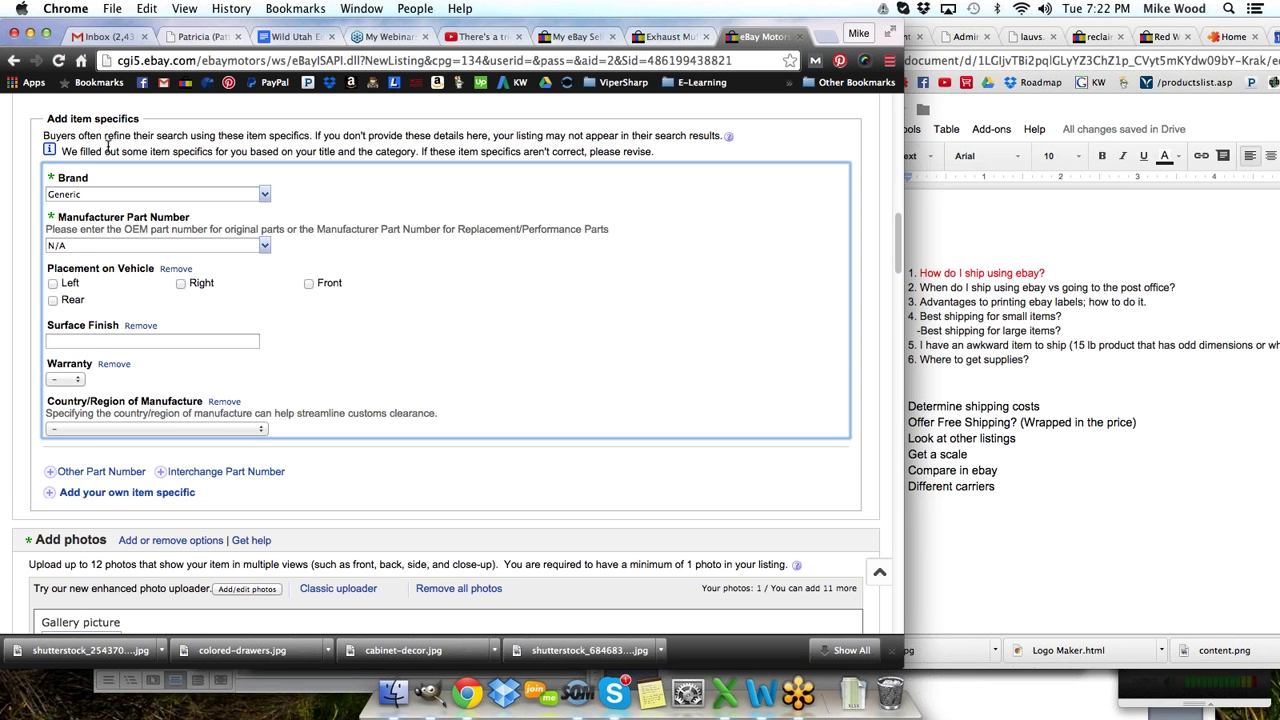
{"action": "left_click", "coordinate": [178, 270]}
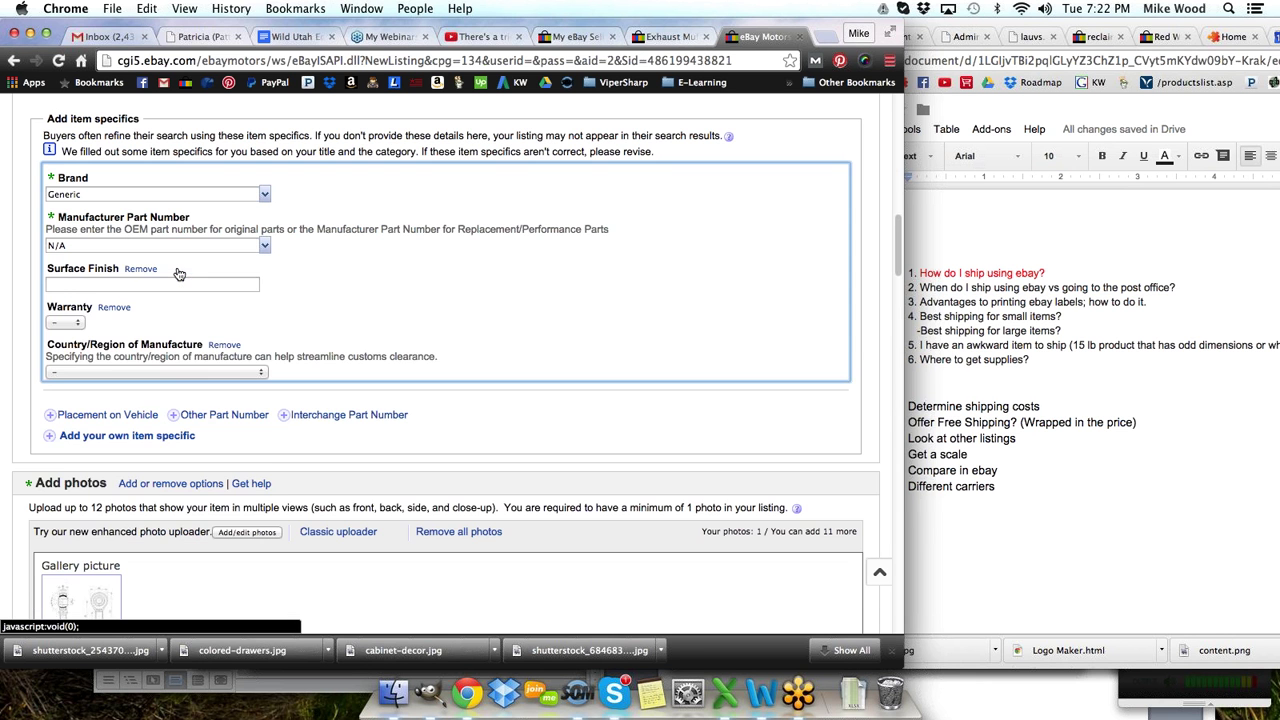
{"action": "left_click", "coordinate": [142, 270]}
{"action": "left_click", "coordinate": [114, 271]}
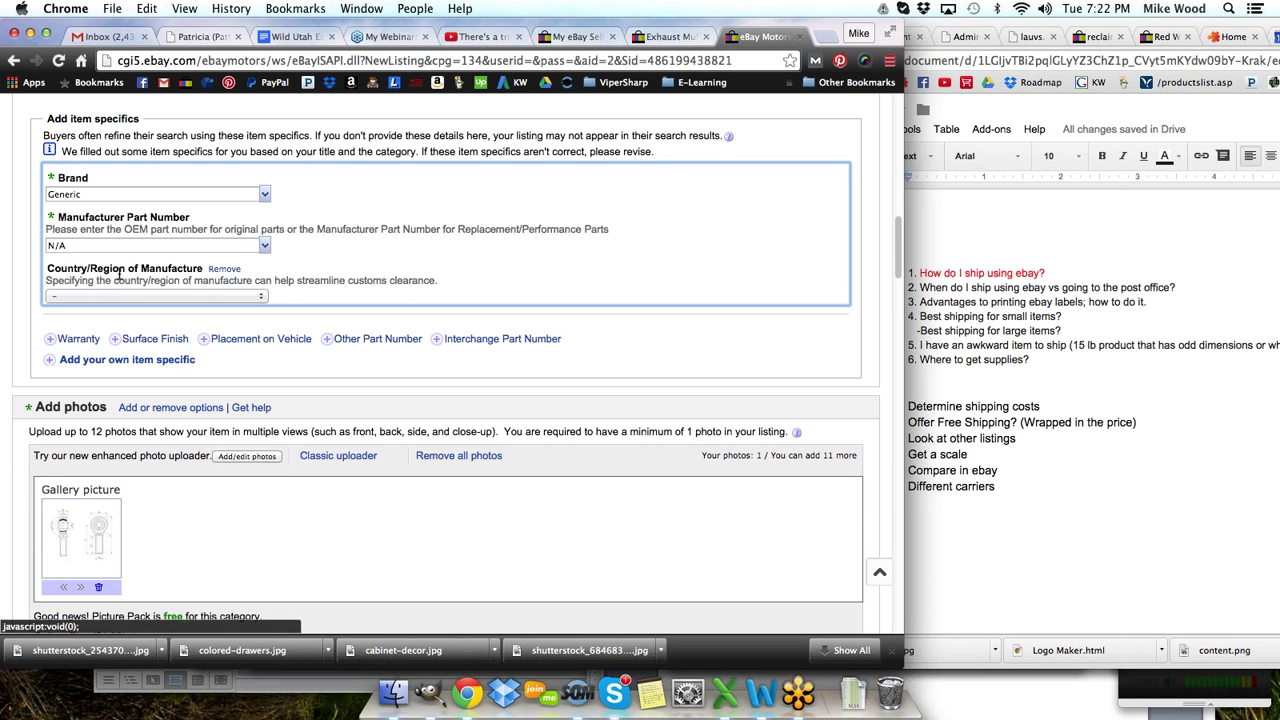
{"action": "left_click", "coordinate": [224, 270]}
- Review the draft listing's photos, description, fixed-price format, Best Offer, quantity, duration, charity and payment sections
{"action": "scroll", "coordinate": [218, 356], "scroll_direction": "down", "scroll_amount": 2}
{"action": "scroll", "coordinate": [218, 356], "scroll_direction": "down", "scroll_amount": 10}
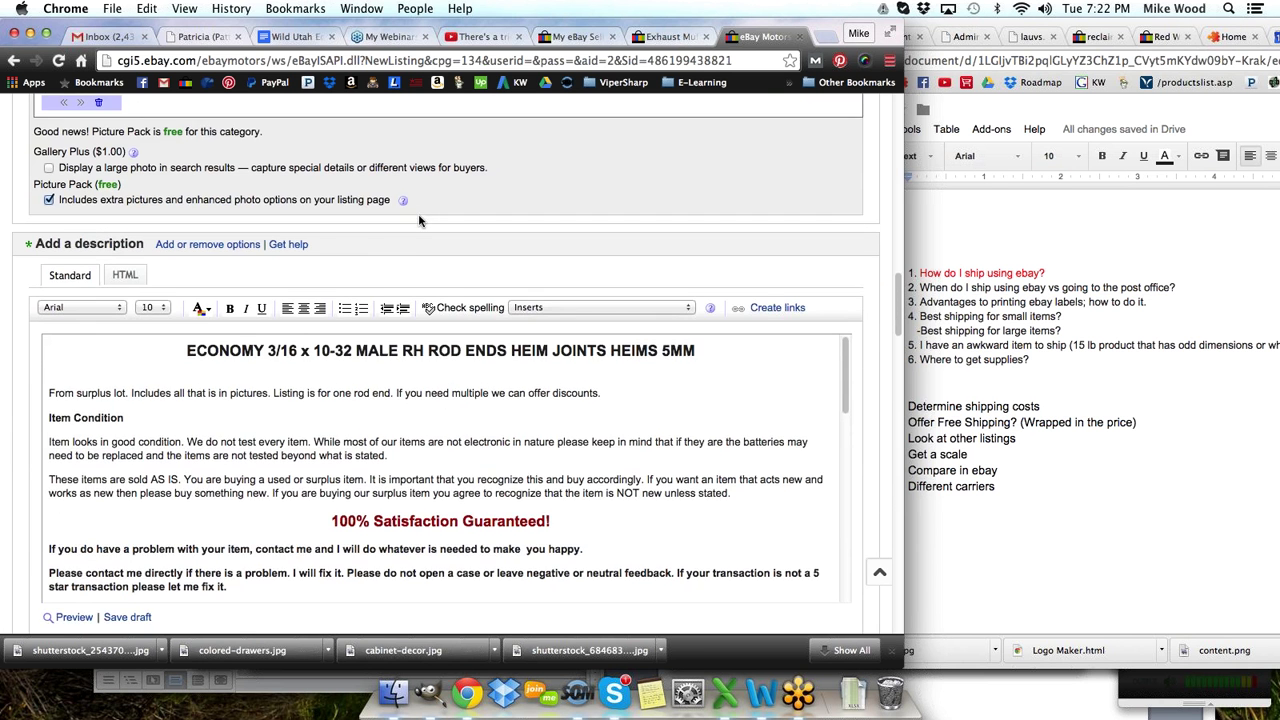
{"action": "scroll", "coordinate": [419, 220], "scroll_direction": "down", "scroll_amount": 4}
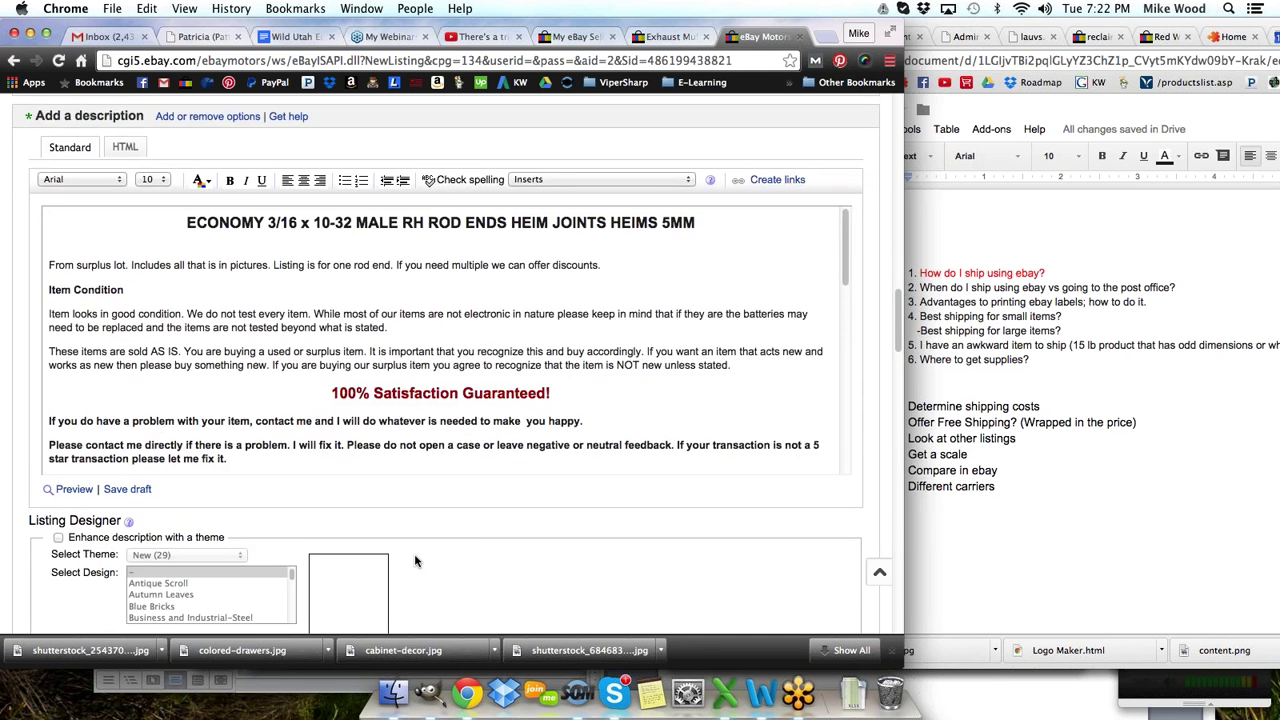
{"action": "scroll", "coordinate": [416, 561], "scroll_direction": "down", "scroll_amount": 10}
{"action": "scroll", "coordinate": [428, 494], "scroll_direction": "up", "scroll_amount": 7}
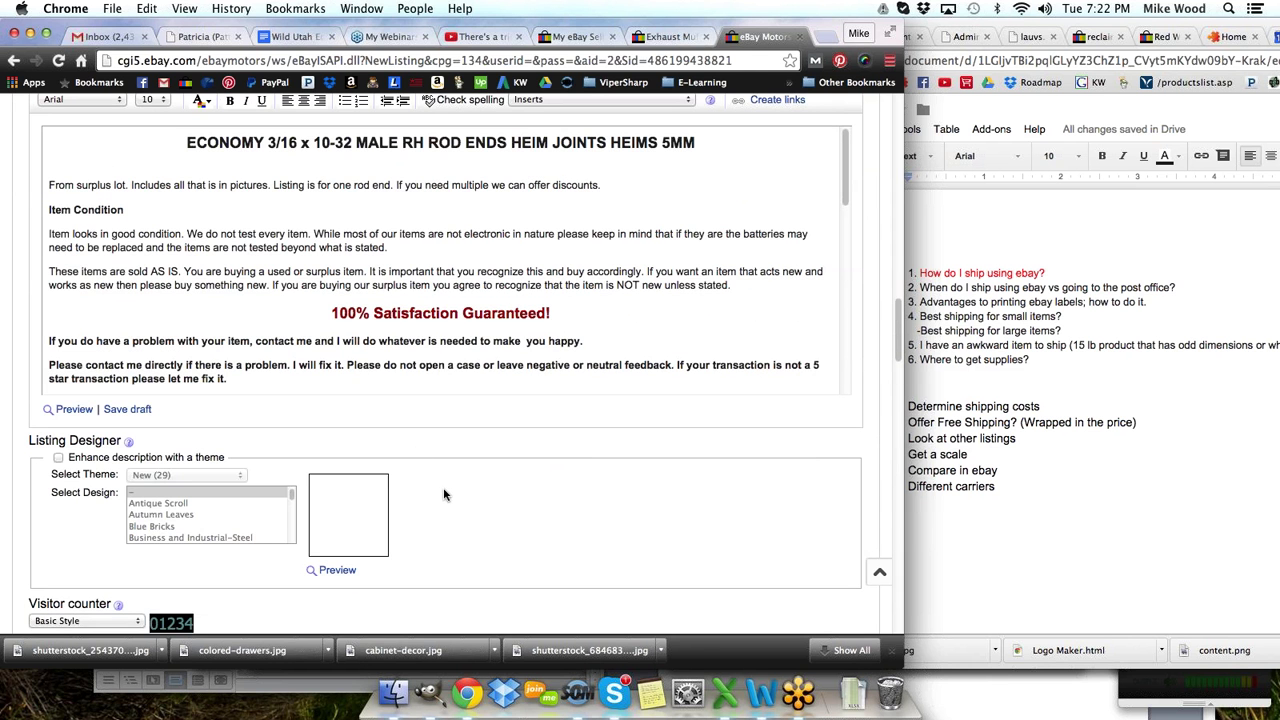
{"action": "scroll", "coordinate": [440, 490], "scroll_direction": "down", "scroll_amount": 5}
{"action": "scroll", "coordinate": [392, 464], "scroll_direction": "down", "scroll_amount": 7}
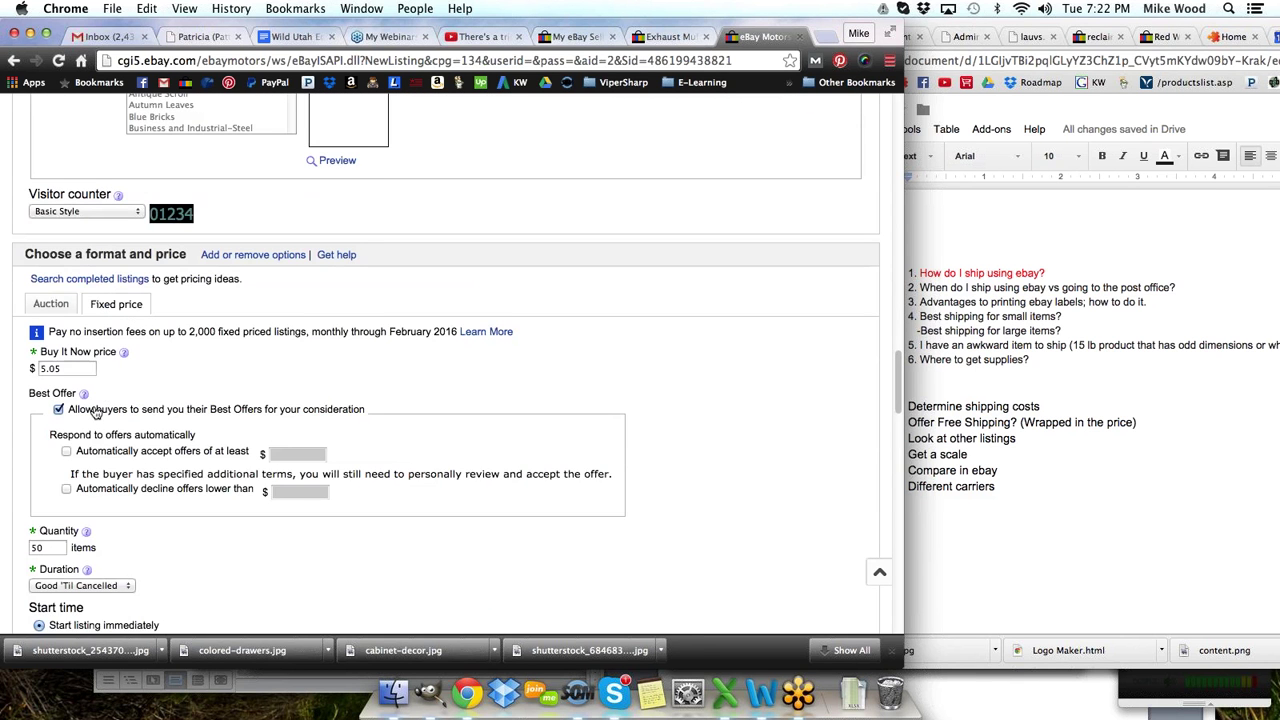
{"action": "scroll", "coordinate": [130, 395], "scroll_direction": "down", "scroll_amount": 1}
{"action": "scroll", "coordinate": [156, 386], "scroll_direction": "down", "scroll_amount": 1}
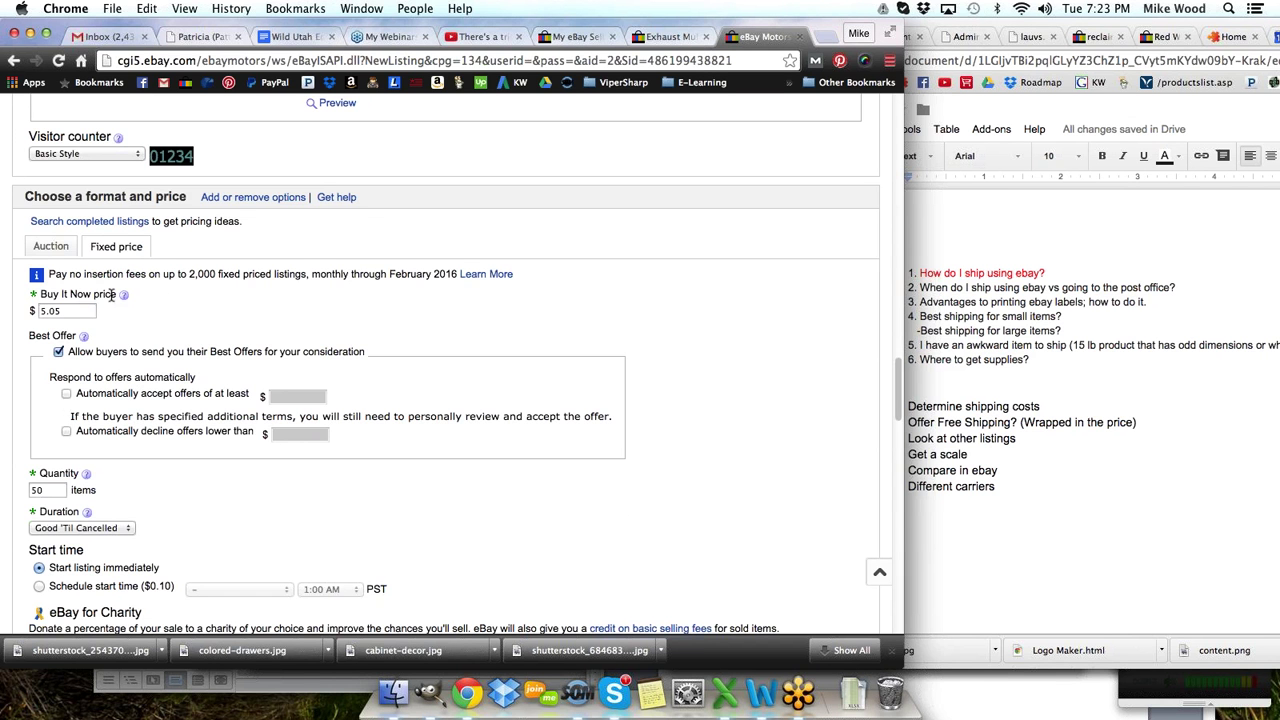
{"action": "scroll", "coordinate": [139, 381], "scroll_direction": "down", "scroll_amount": 4}
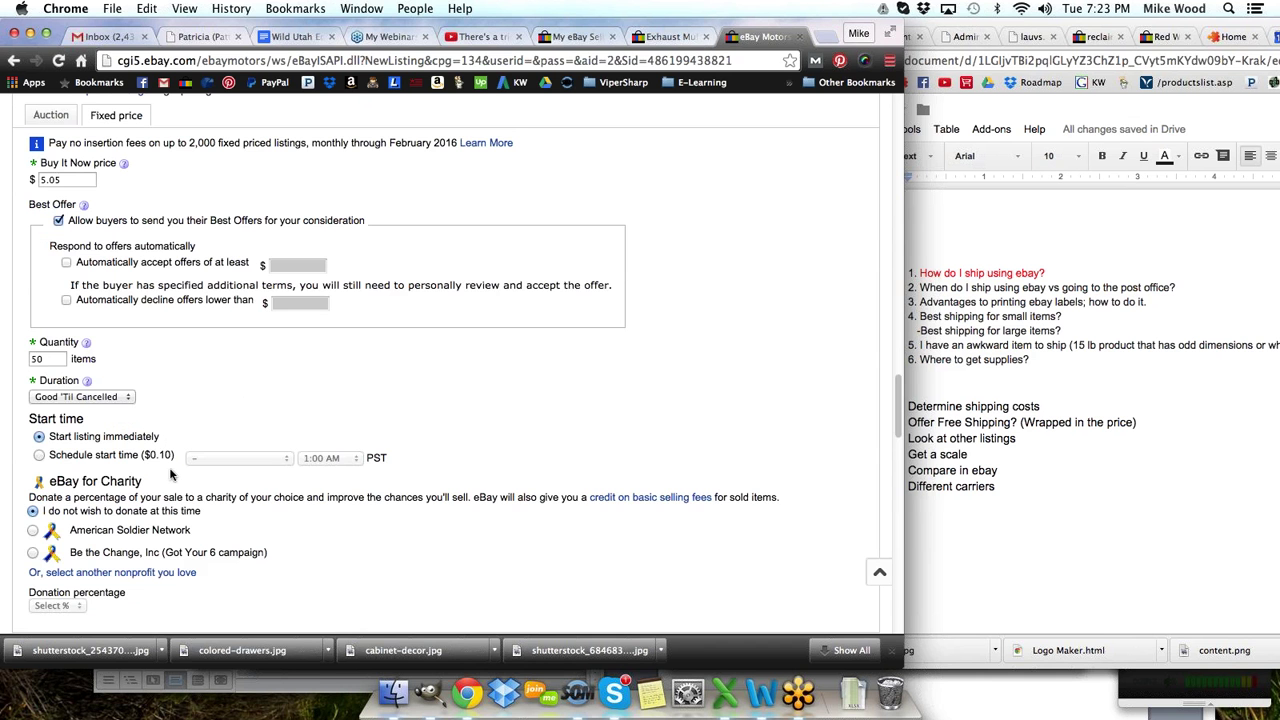
{"action": "scroll", "coordinate": [172, 474], "scroll_direction": "down", "scroll_amount": 3}
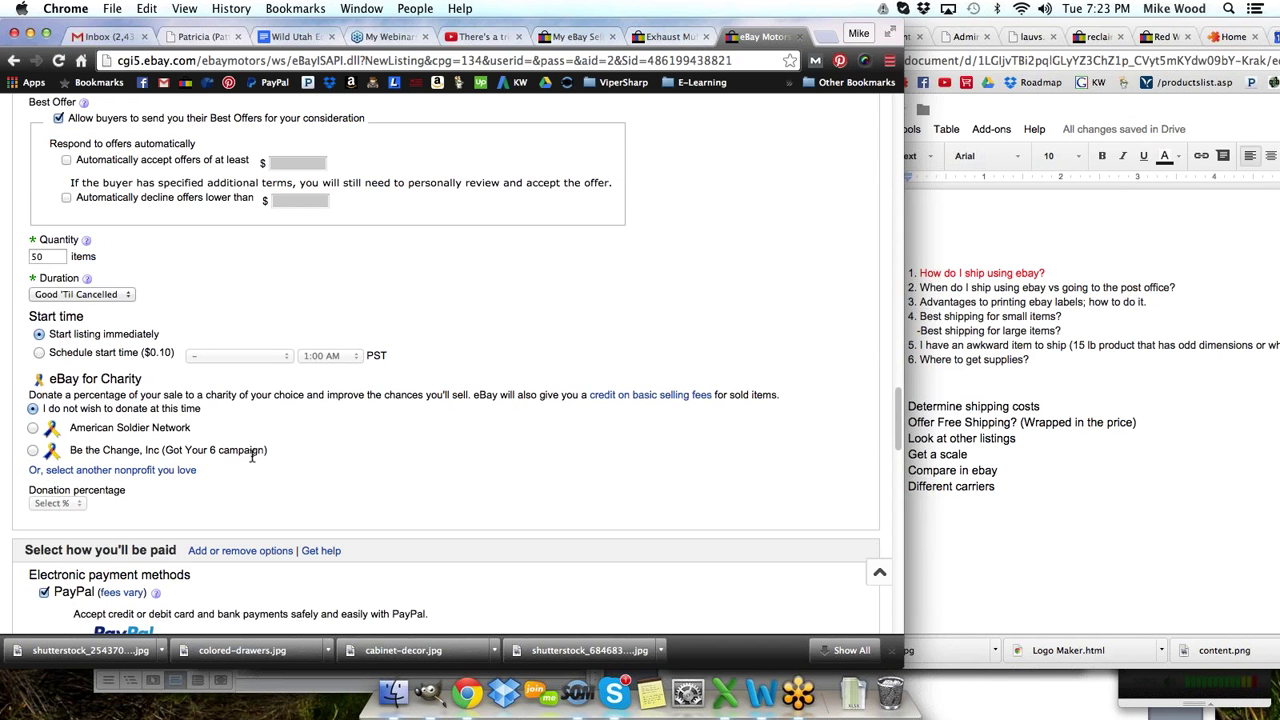
{"action": "scroll", "coordinate": [252, 456], "scroll_direction": "down", "scroll_amount": 10}
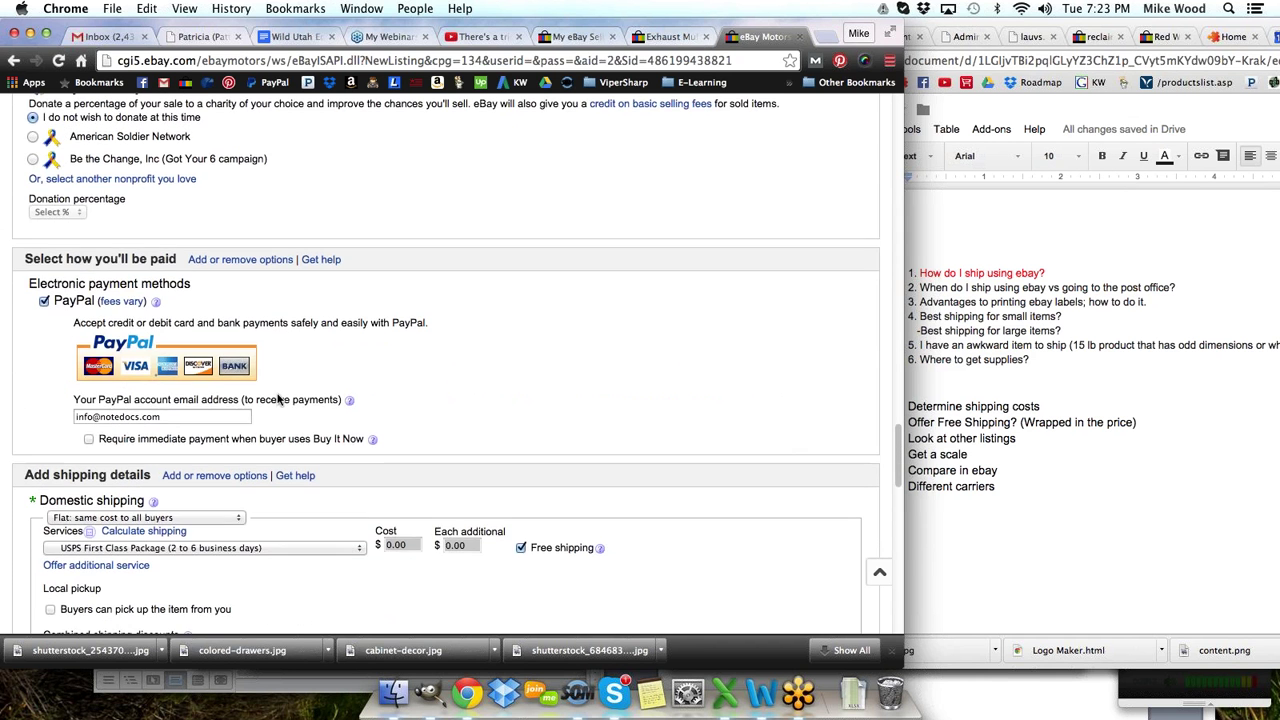
- Examine the domestic shipping types offered for the draft listing, keeping Flat: same cost to all buyers
{"action": "scroll", "coordinate": [278, 396], "scroll_direction": "down", "scroll_amount": 1}
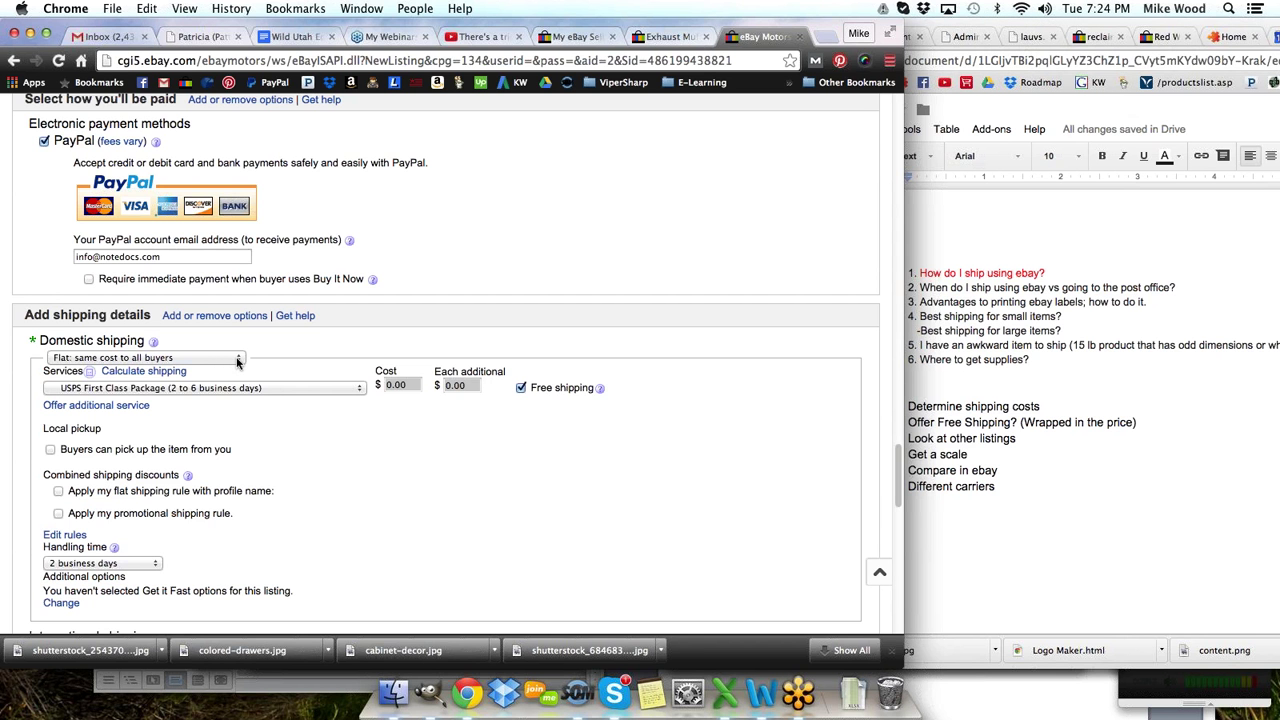
{"action": "left_click", "coordinate": [237, 360]}
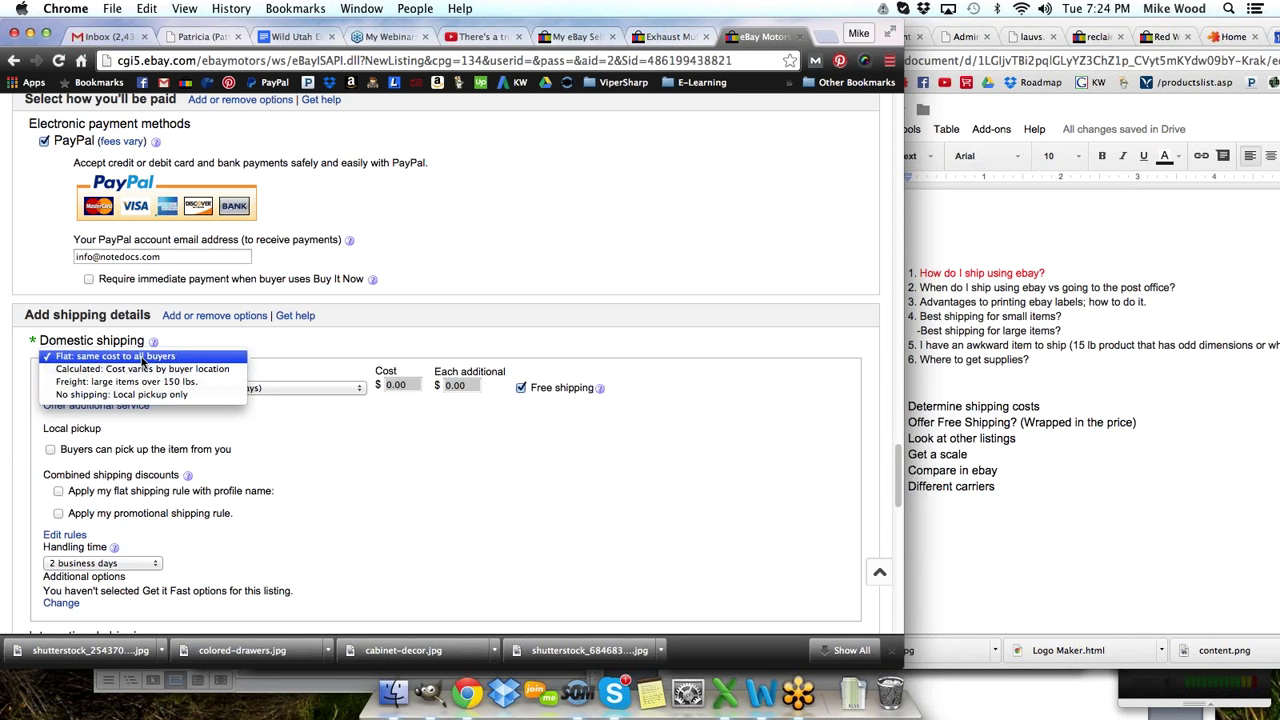
{"action": "left_click", "coordinate": [218, 357]}
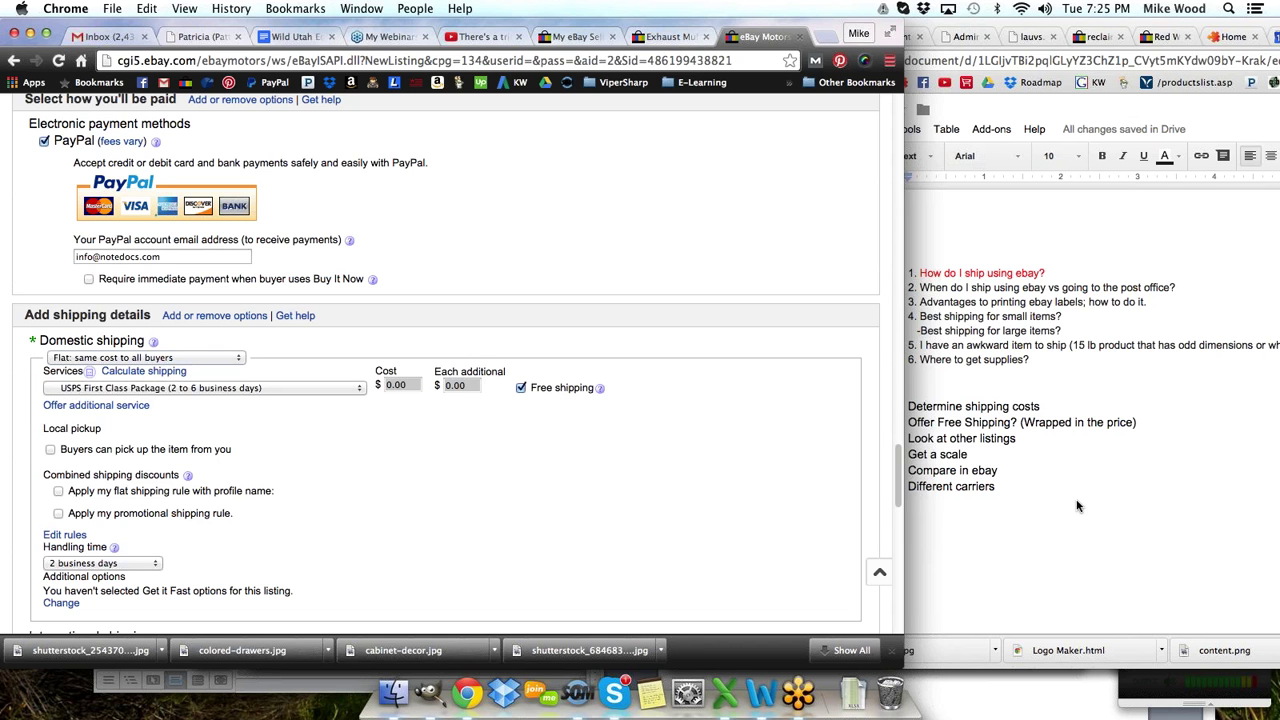
{"action": "left_click", "coordinate": [1086, 534]}
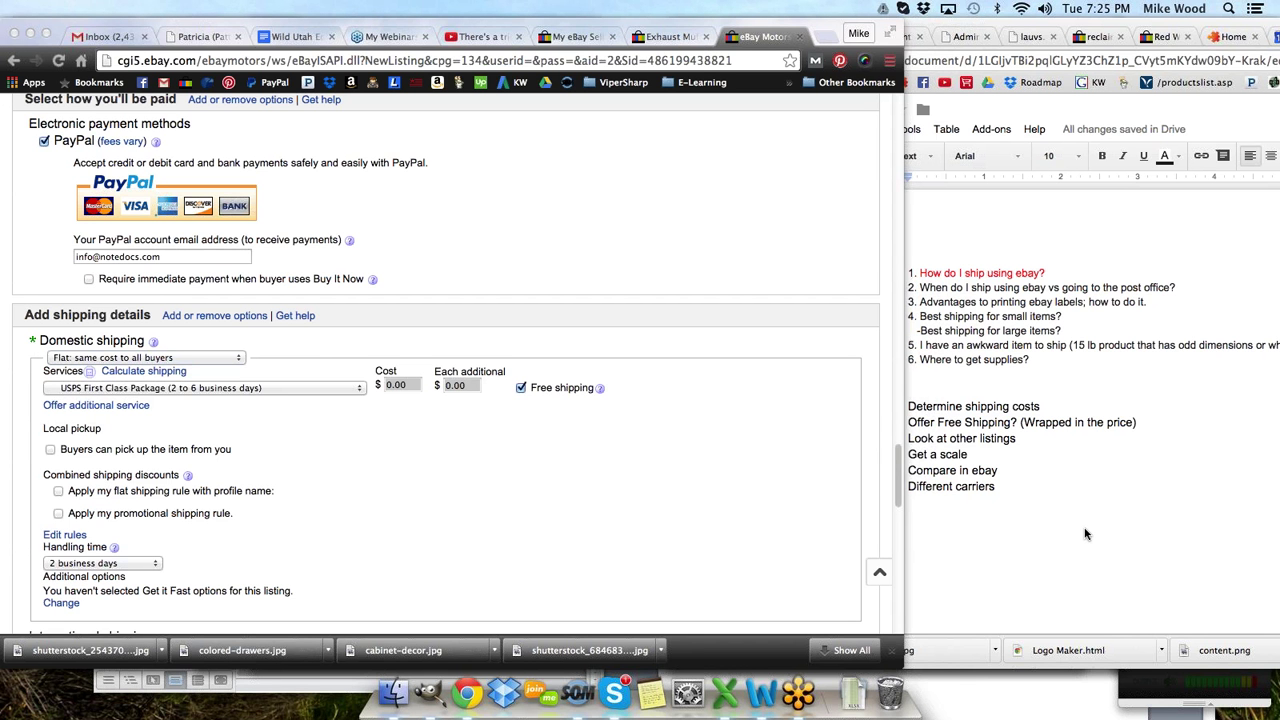
- Return to the Awaiting shipment list and open the shipping label page for the exhaust muffler clamp order
{"action": "left_click", "coordinate": [575, 35]}
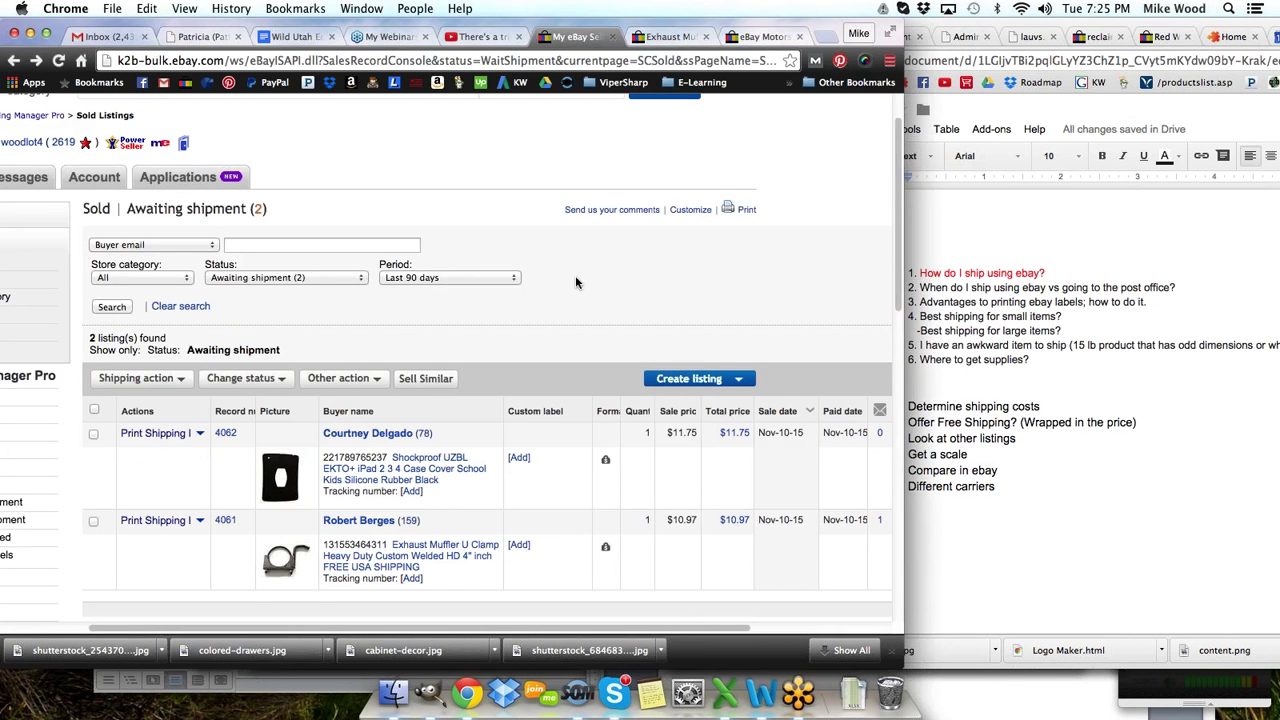
{"action": "scroll", "coordinate": [575, 282], "scroll_direction": "up", "scroll_amount": 1}
{"action": "scroll", "coordinate": [565, 285], "scroll_direction": "down", "scroll_amount": 2}
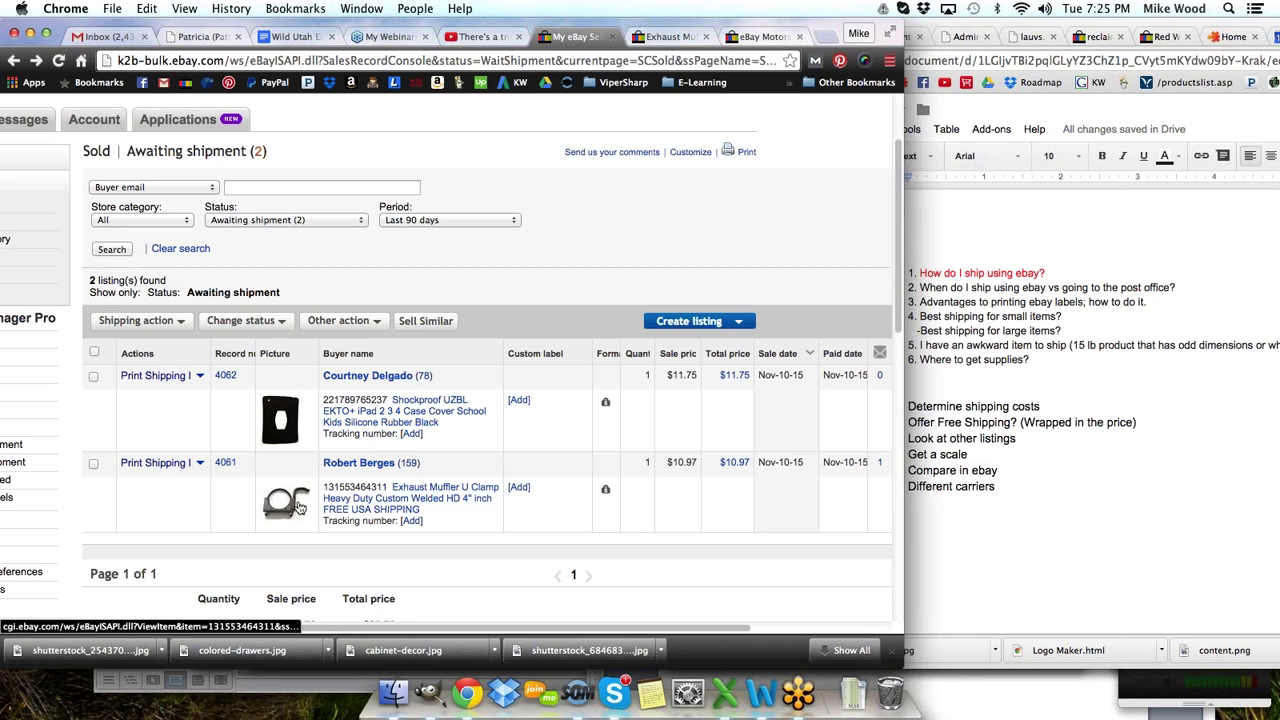
{"action": "left_click", "coordinate": [155, 463]}
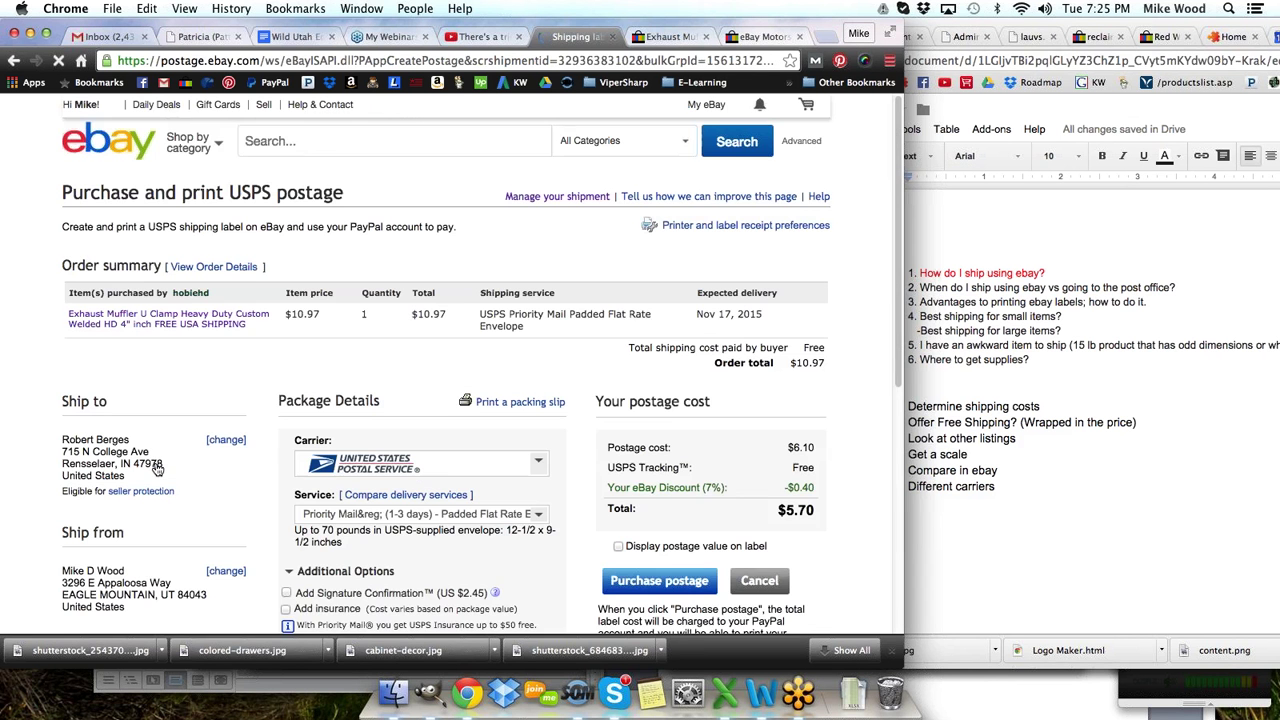
- Check the list of available USPS services for the muffler clamp label without changing the selection
{"action": "scroll", "coordinate": [349, 222], "scroll_direction": "down", "scroll_amount": 3}
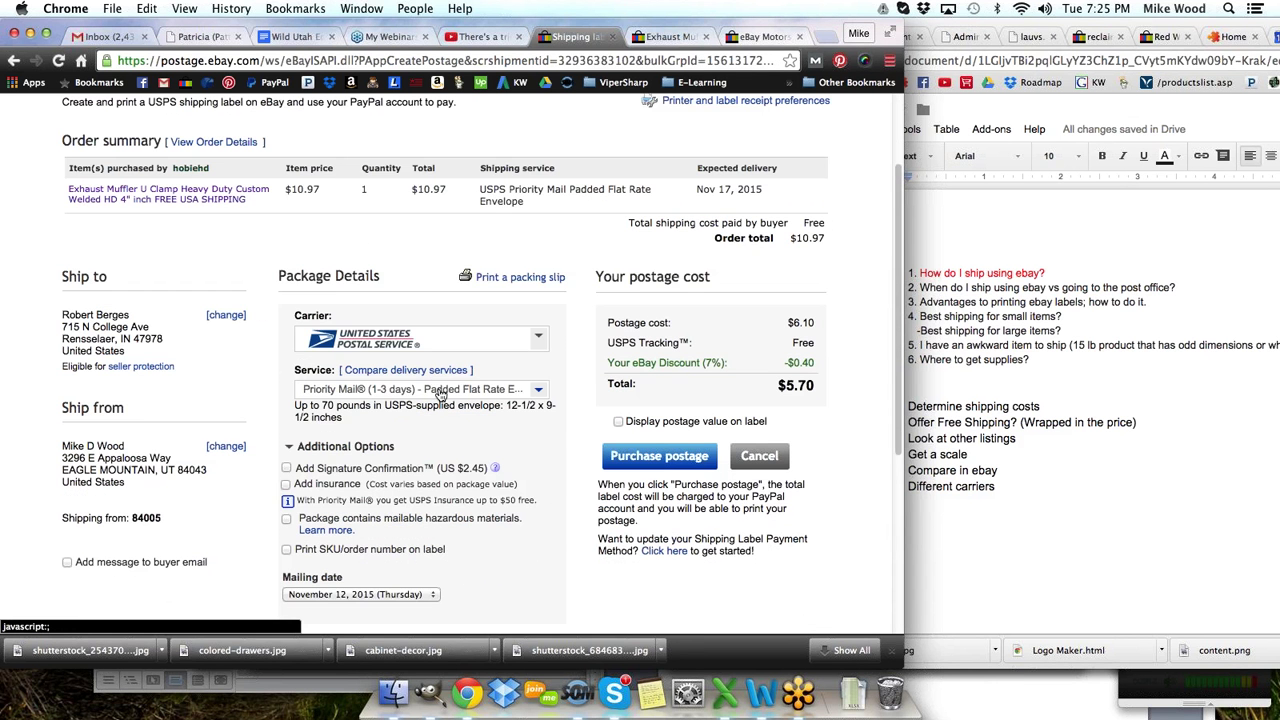
{"action": "left_click", "coordinate": [455, 392]}
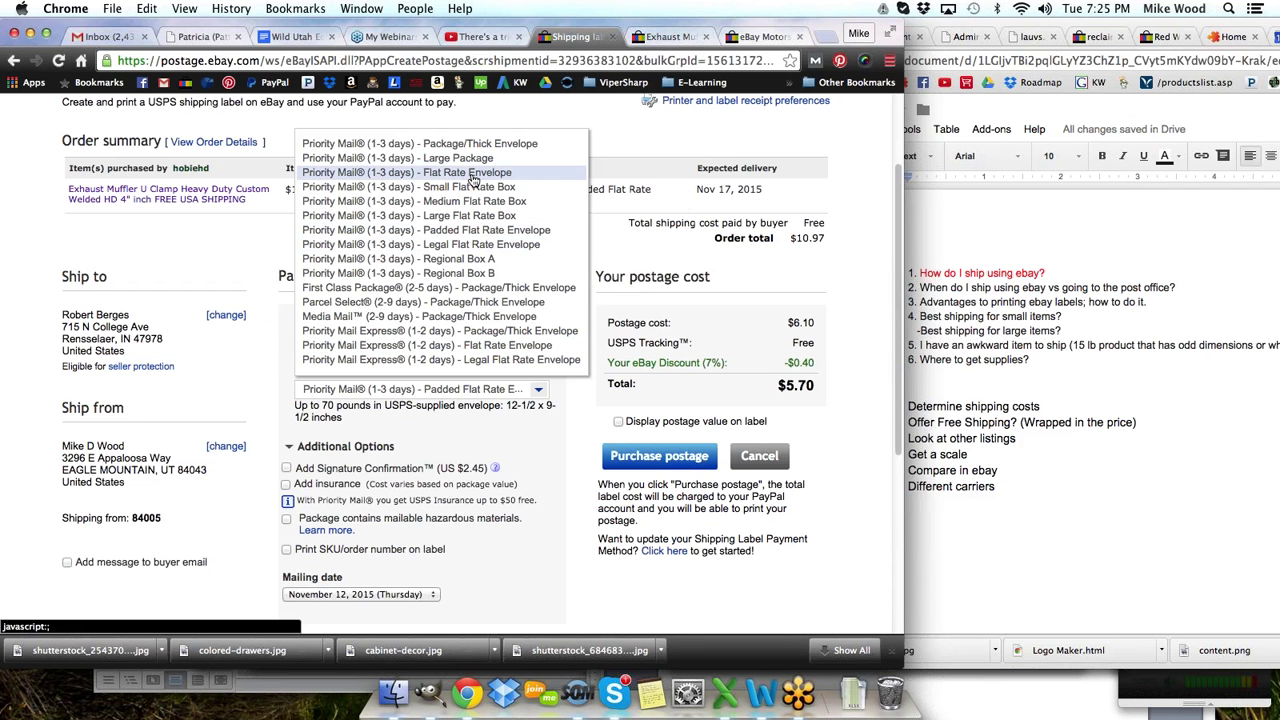
{"action": "left_click", "coordinate": [659, 285]}
- Look over the muffler clamp's order and package details, and purchase the Priority Mail Padded Flat Rate Envelope postage
{"action": "scroll", "coordinate": [659, 285], "scroll_direction": "up", "scroll_amount": 3}
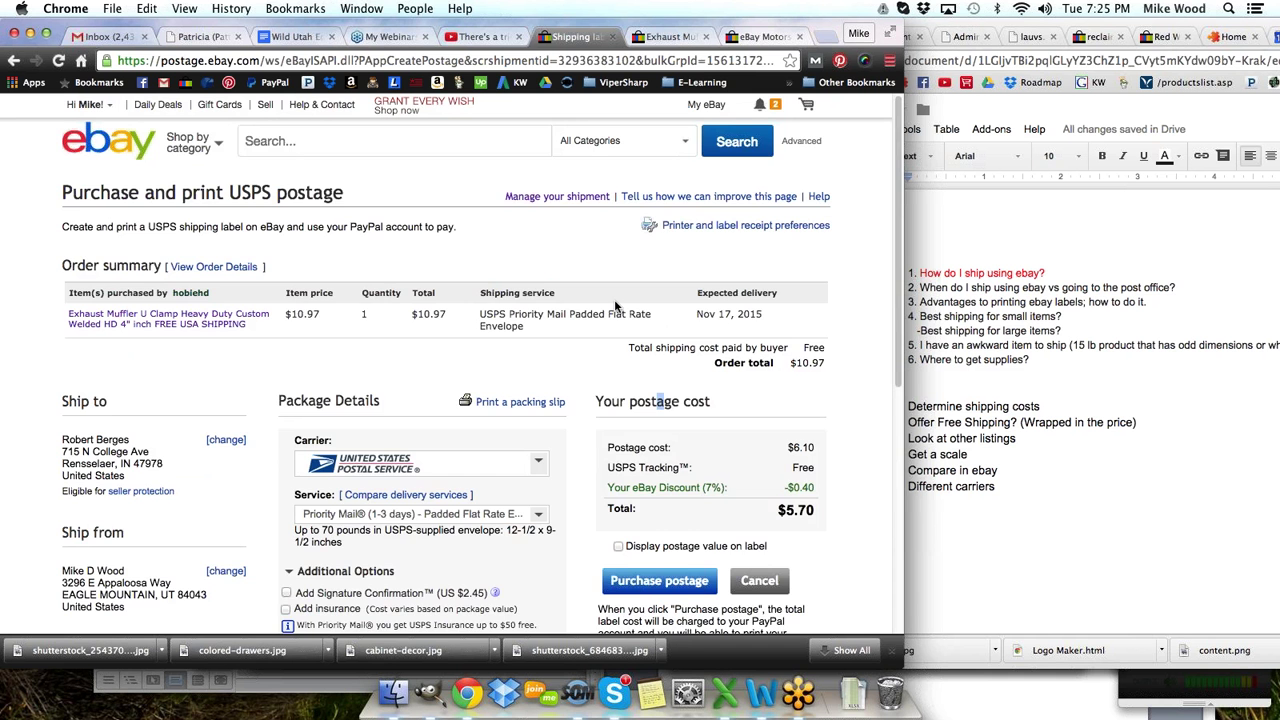
{"action": "scroll", "coordinate": [612, 300], "scroll_direction": "down", "scroll_amount": 6}
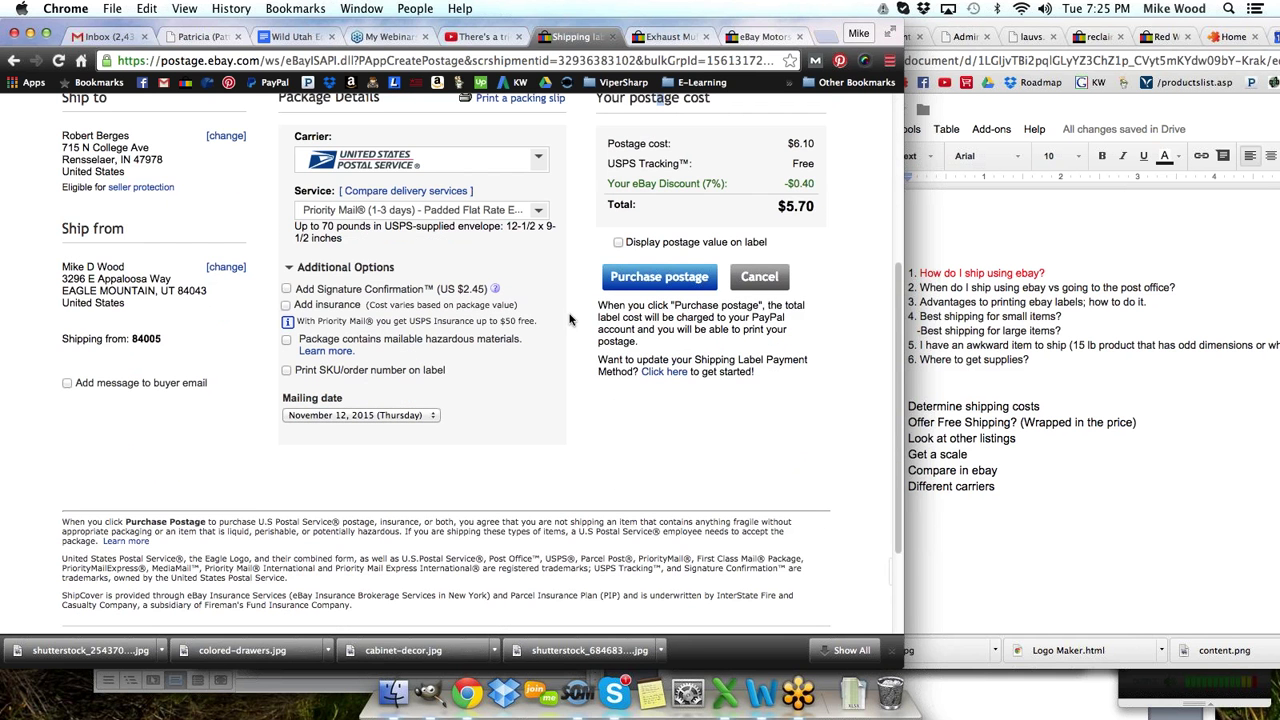
{"action": "scroll", "coordinate": [570, 371], "scroll_direction": "up", "scroll_amount": 6}
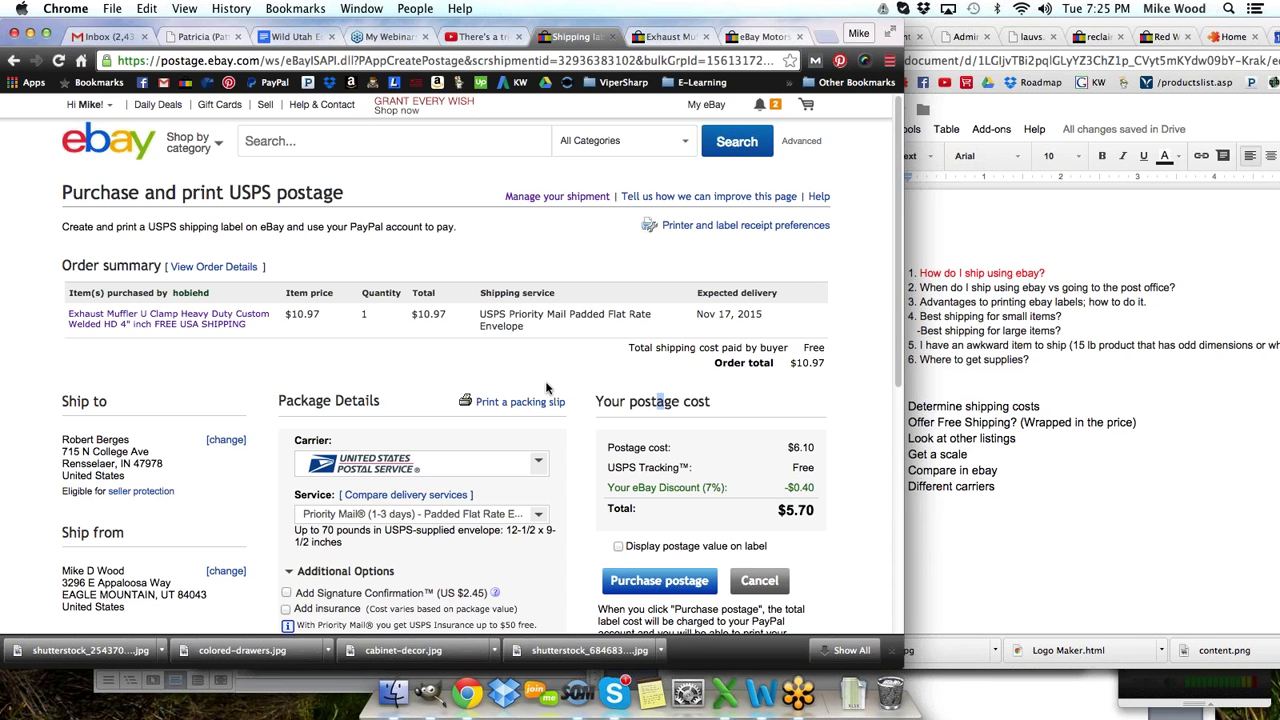
{"action": "left_click", "coordinate": [661, 582]}
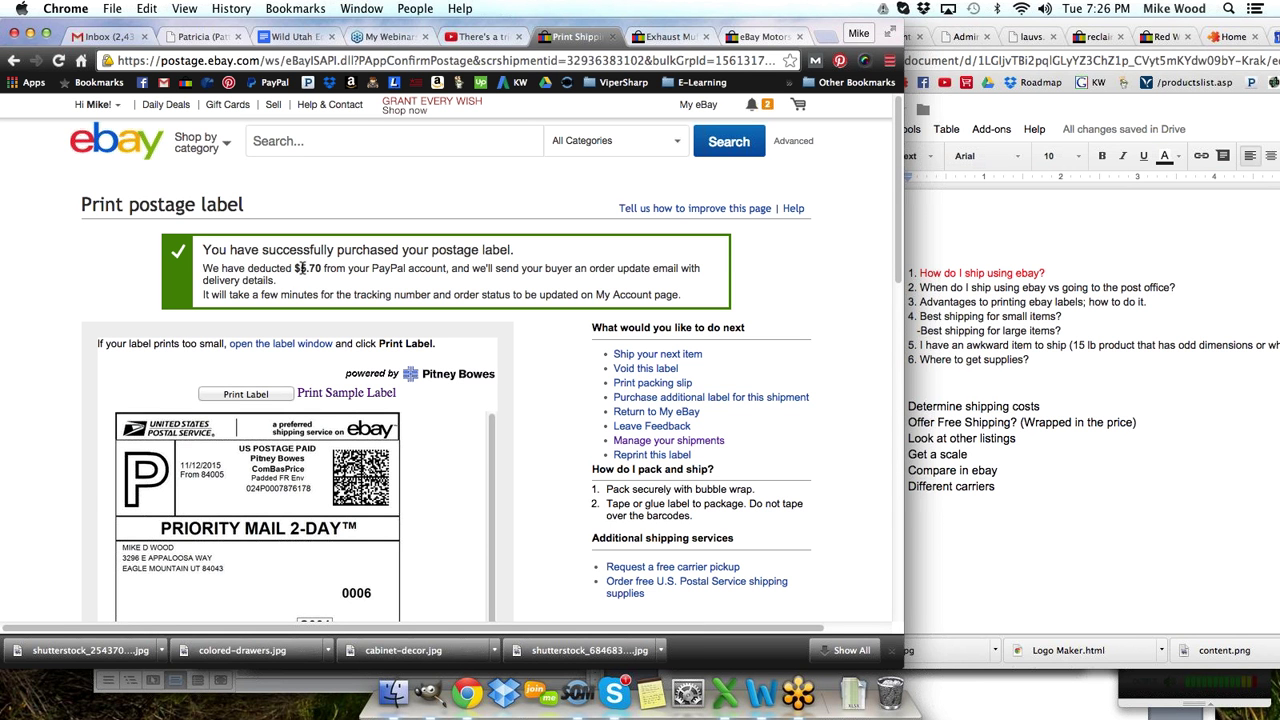
- Highlight the PayPal deduction in the purchase confirmation and examine the postage label and its follow-up options
{"action": "left_click_drag", "start_coordinate": [298, 268], "coordinate": [452, 270]}
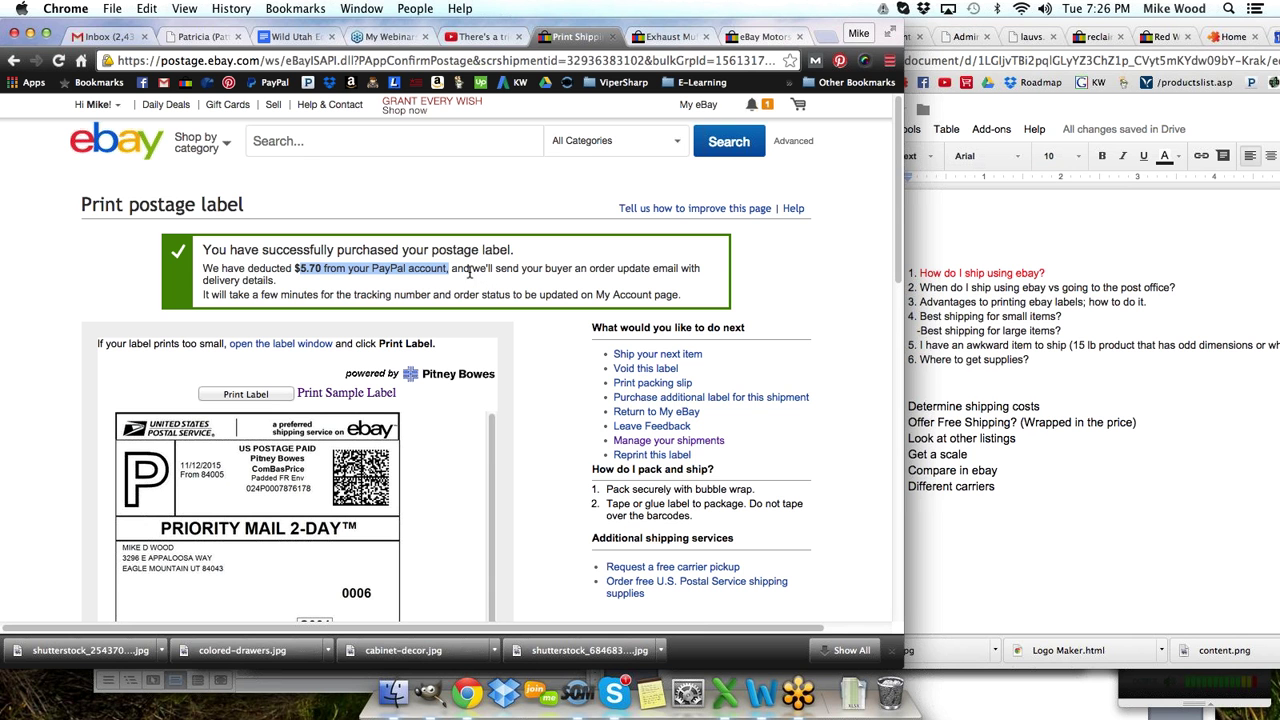
{"action": "left_click", "coordinate": [435, 280]}
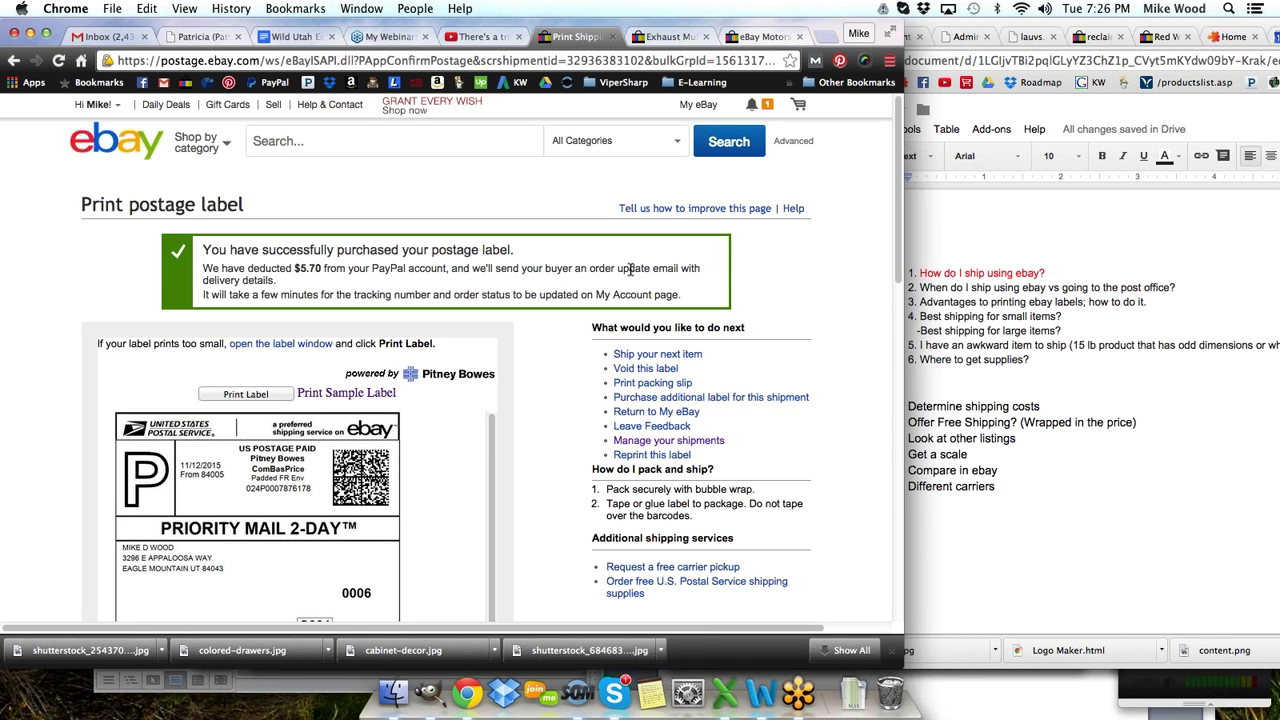
{"action": "left_click_drag", "start_coordinate": [288, 286], "coordinate": [446, 281]}
{"action": "left_click", "coordinate": [446, 281]}
{"action": "scroll", "coordinate": [447, 285], "scroll_direction": "down", "scroll_amount": 1}
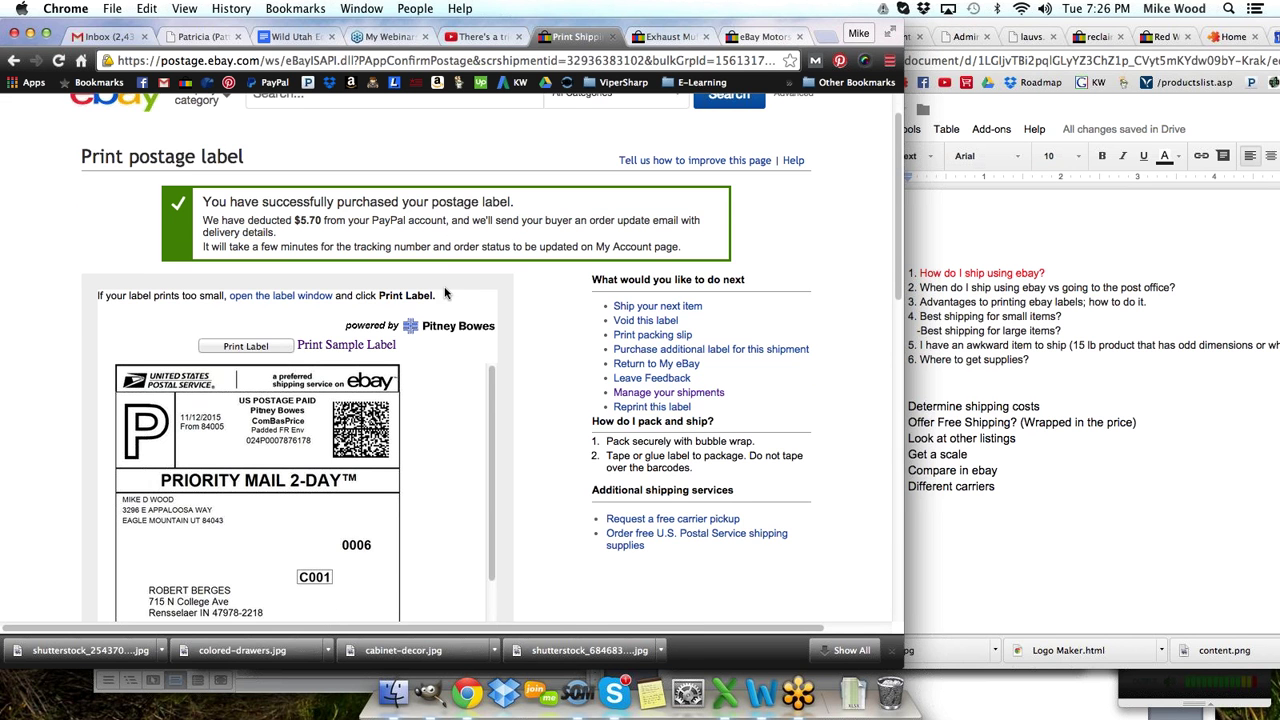
{"action": "scroll", "coordinate": [510, 290], "scroll_direction": "down", "scroll_amount": 1}
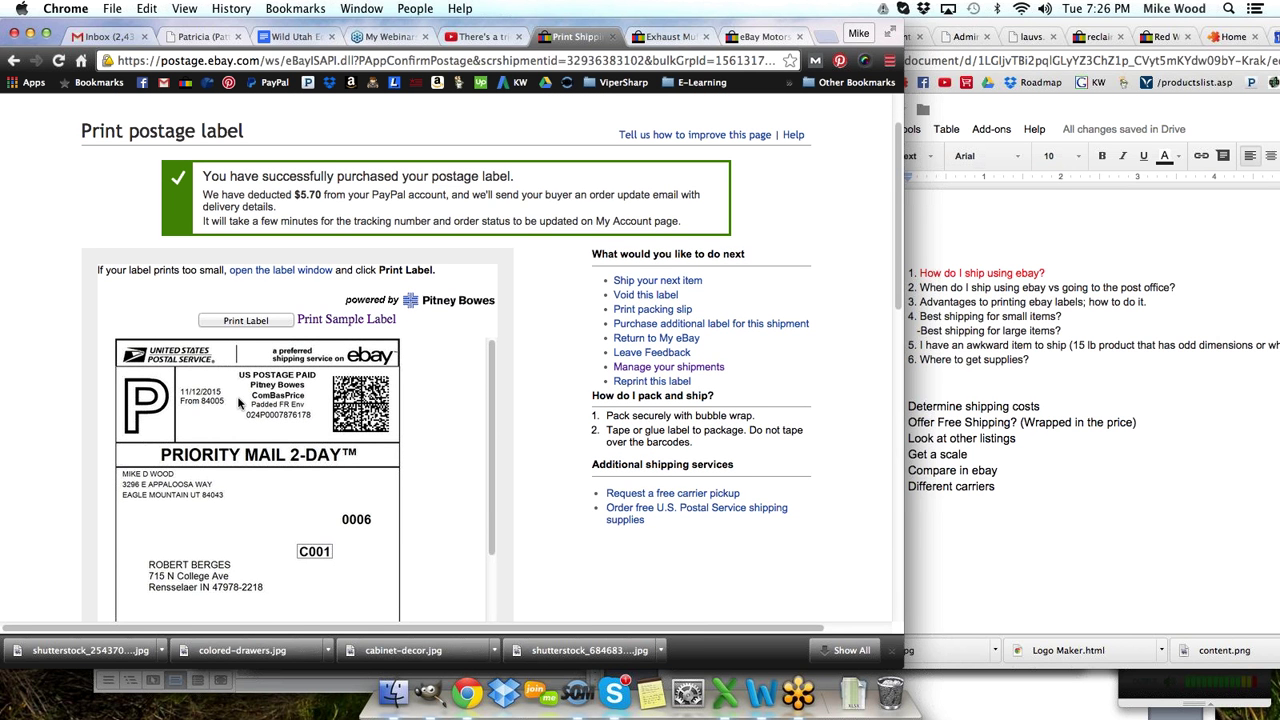
- Open the print settings for the postage label and set the destination to Save as PDF
{"action": "left_click", "coordinate": [248, 320]}
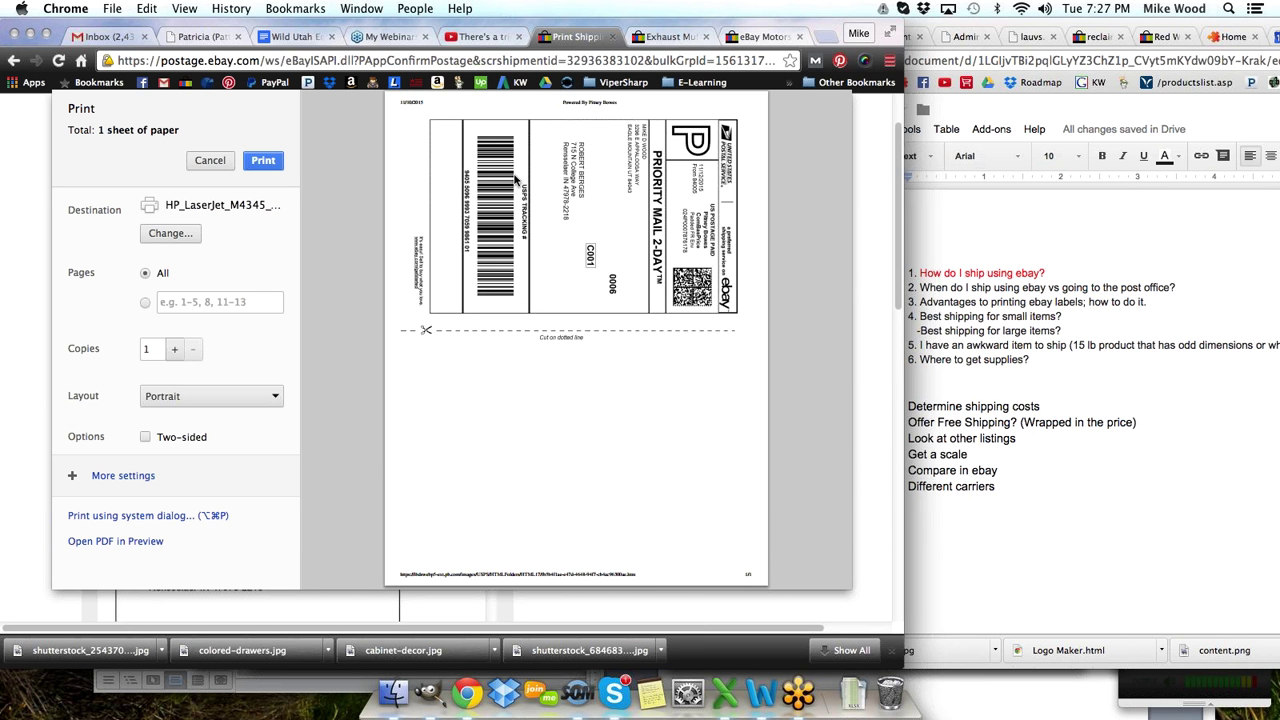
{"action": "left_click", "coordinate": [172, 236]}
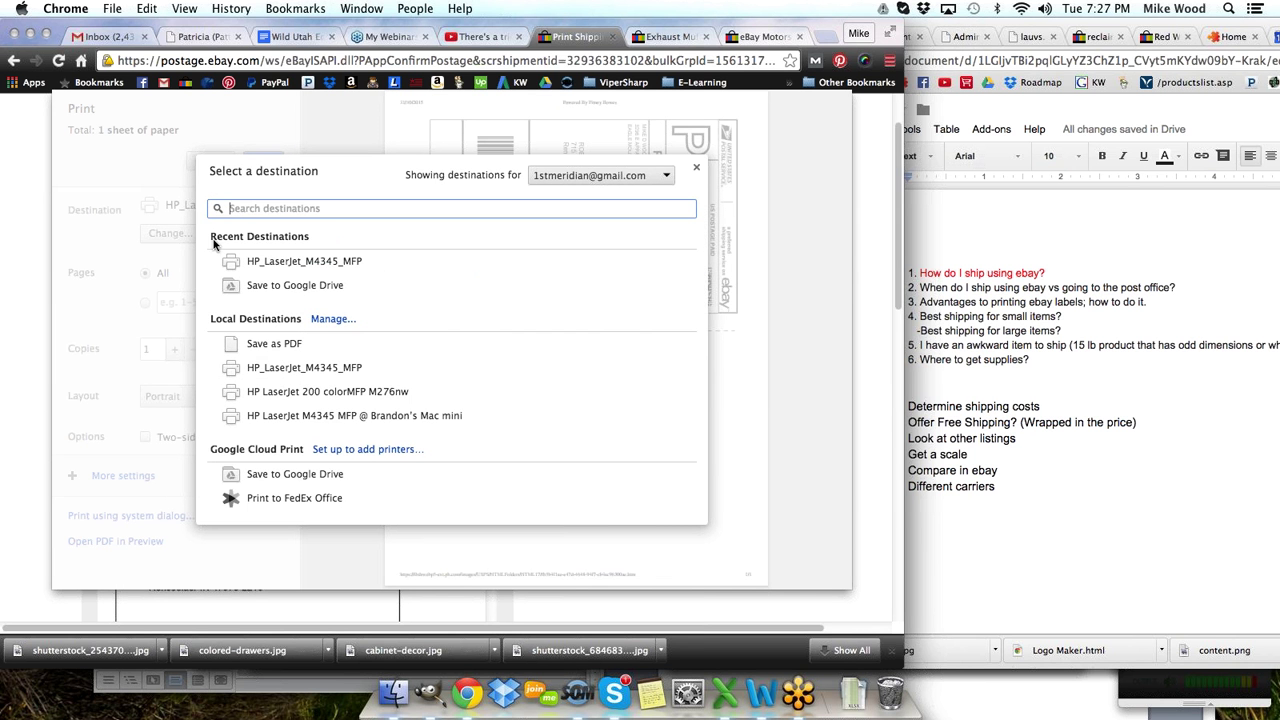
{"action": "left_click", "coordinate": [277, 343]}
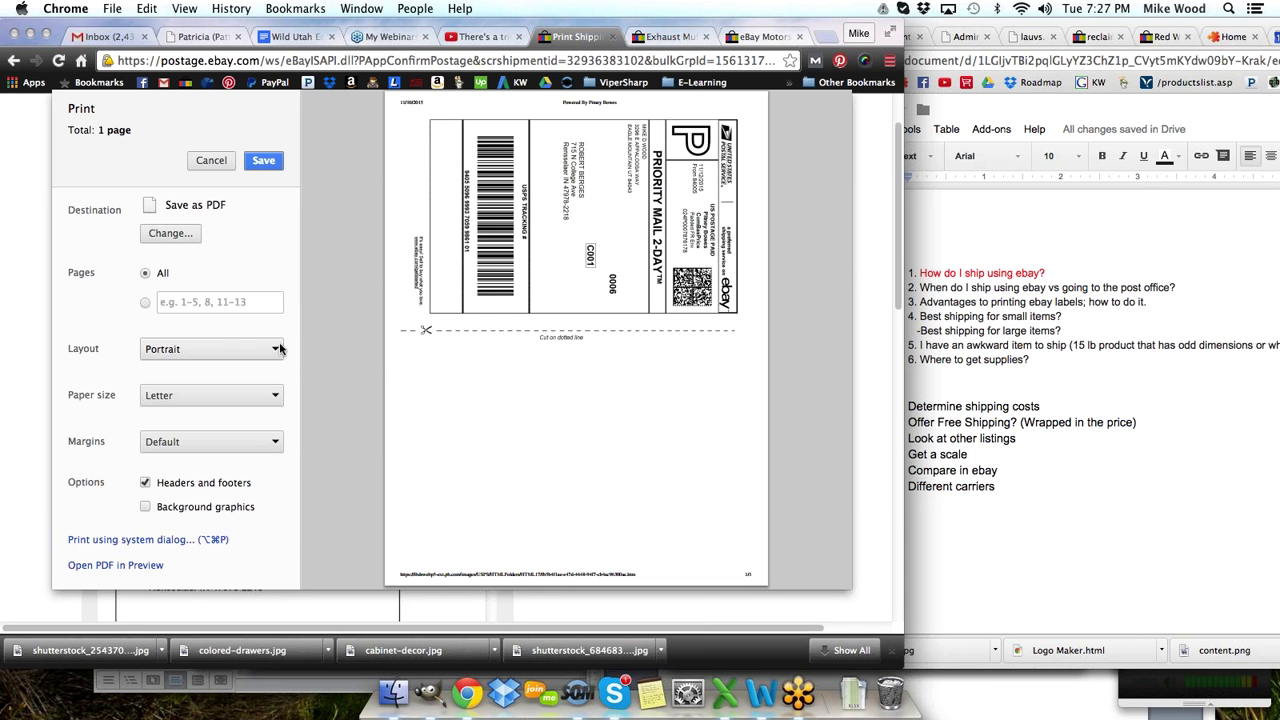
- Save the postage label PDF as "u-joint-shipping-label" in Dropbox's Camera Uploads folder
{"action": "left_click", "coordinate": [267, 164]}
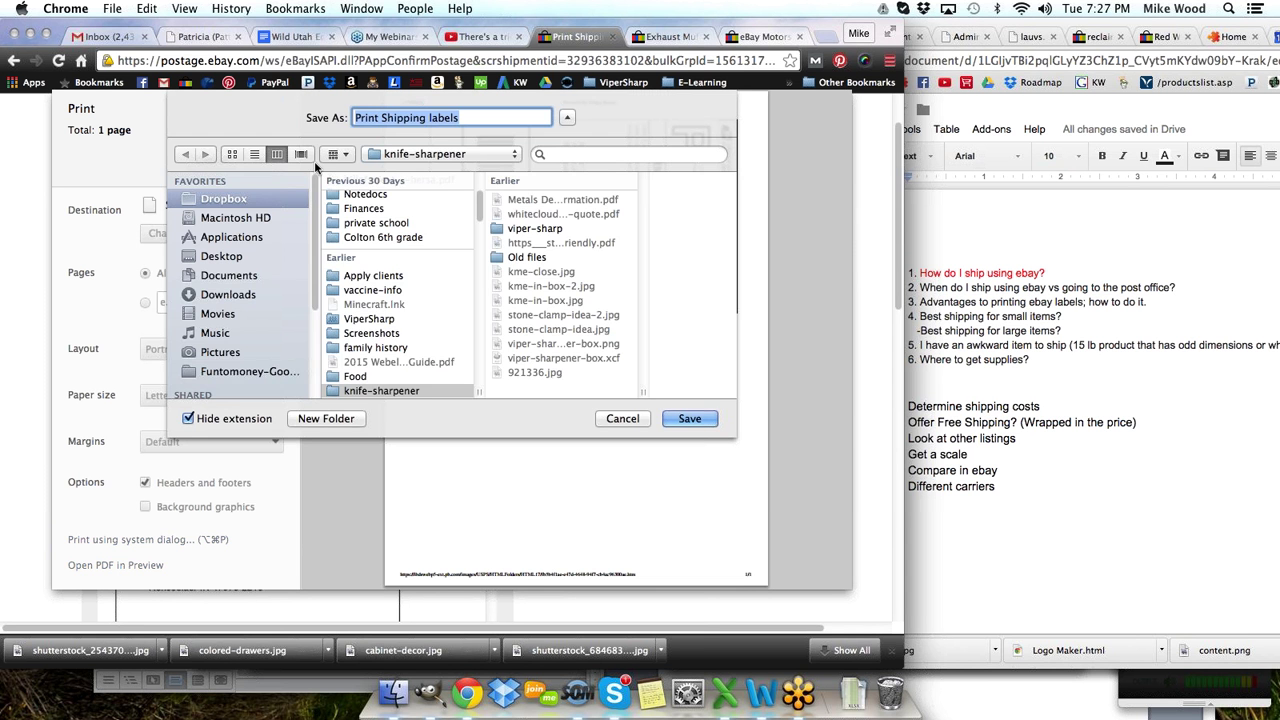
{"action": "scroll", "coordinate": [362, 249], "scroll_direction": "up", "scroll_amount": 1}
{"action": "scroll", "coordinate": [362, 249], "scroll_direction": "up", "scroll_amount": 3}
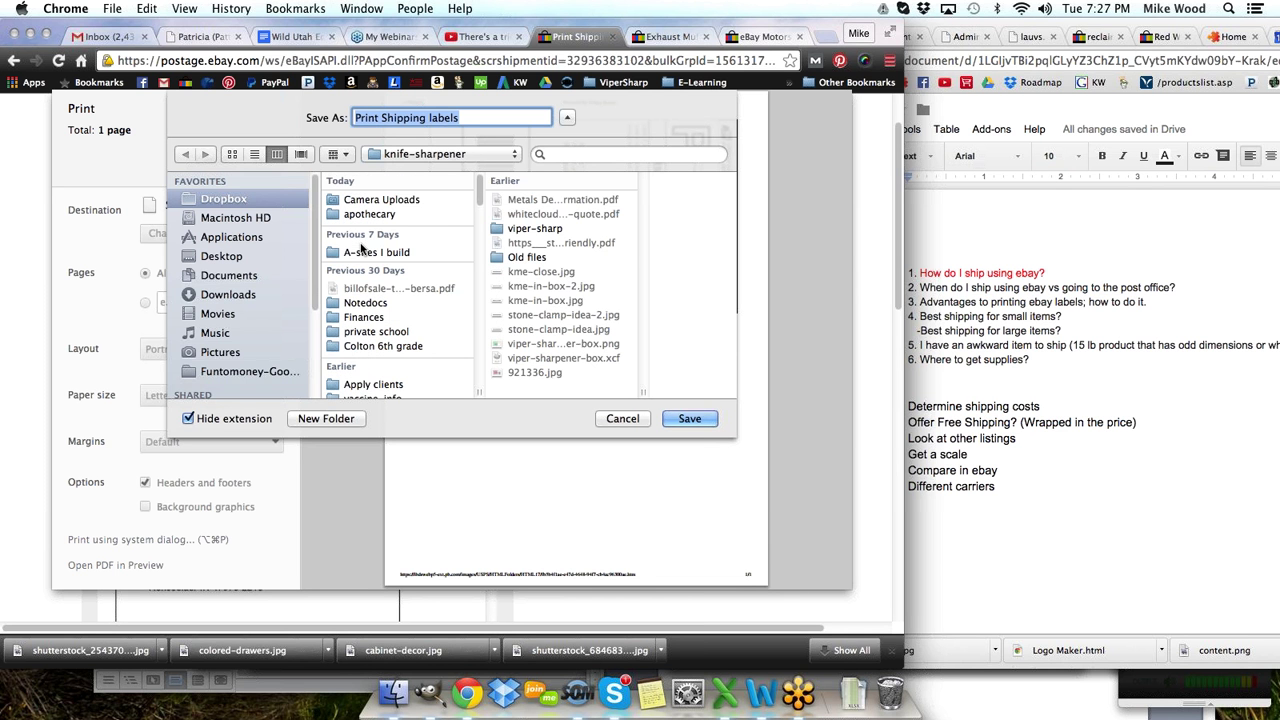
{"action": "left_click", "coordinate": [366, 201]}
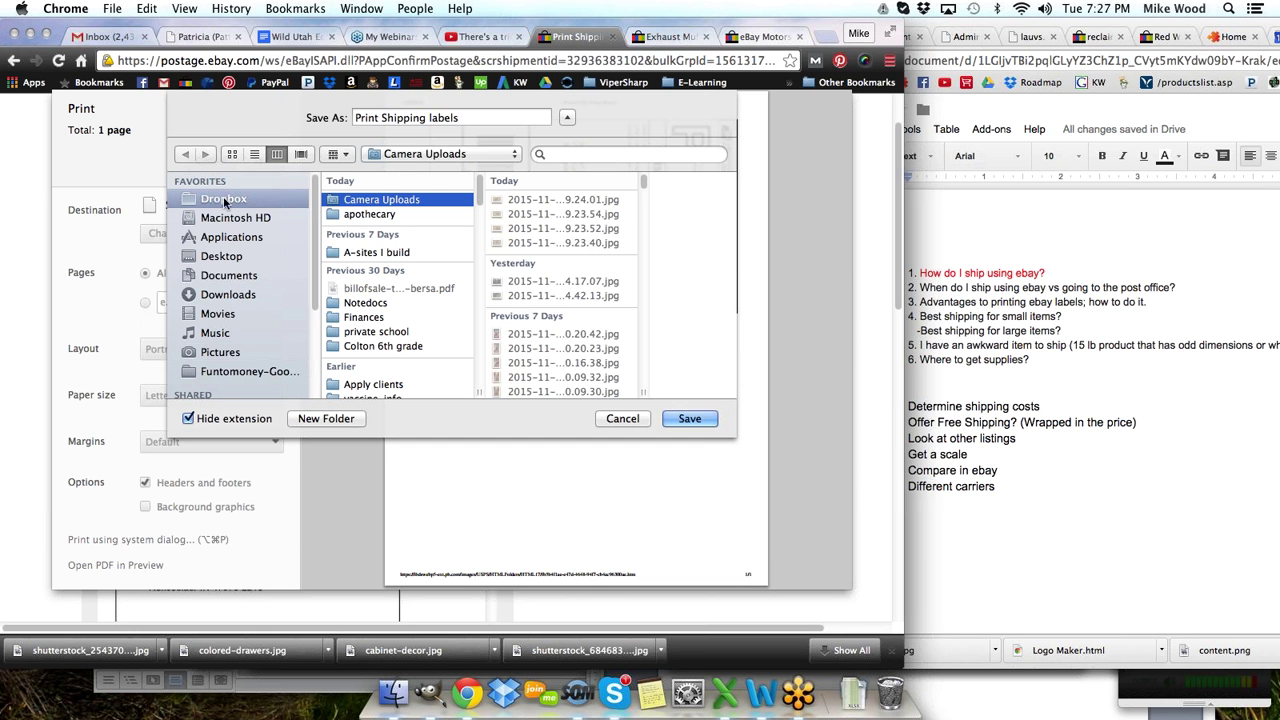
{"action": "left_click", "coordinate": [450, 118]}
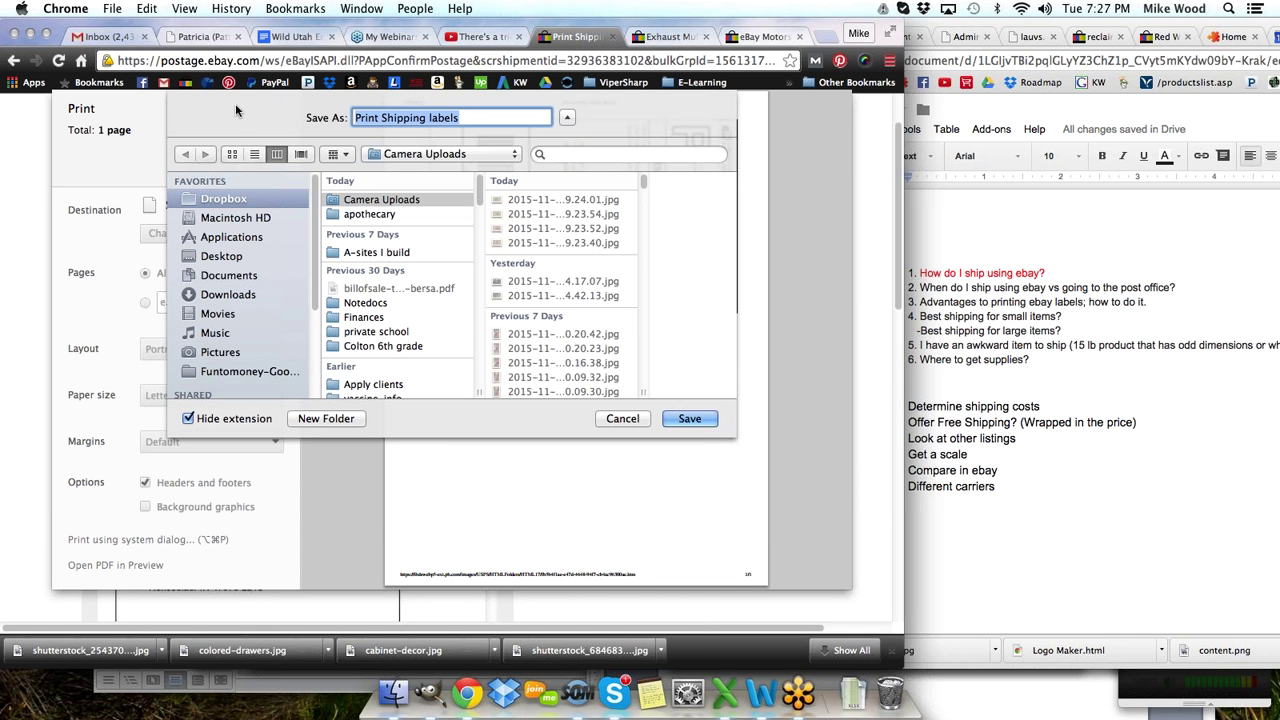
{"action": "type", "text": "u-joint-p"}
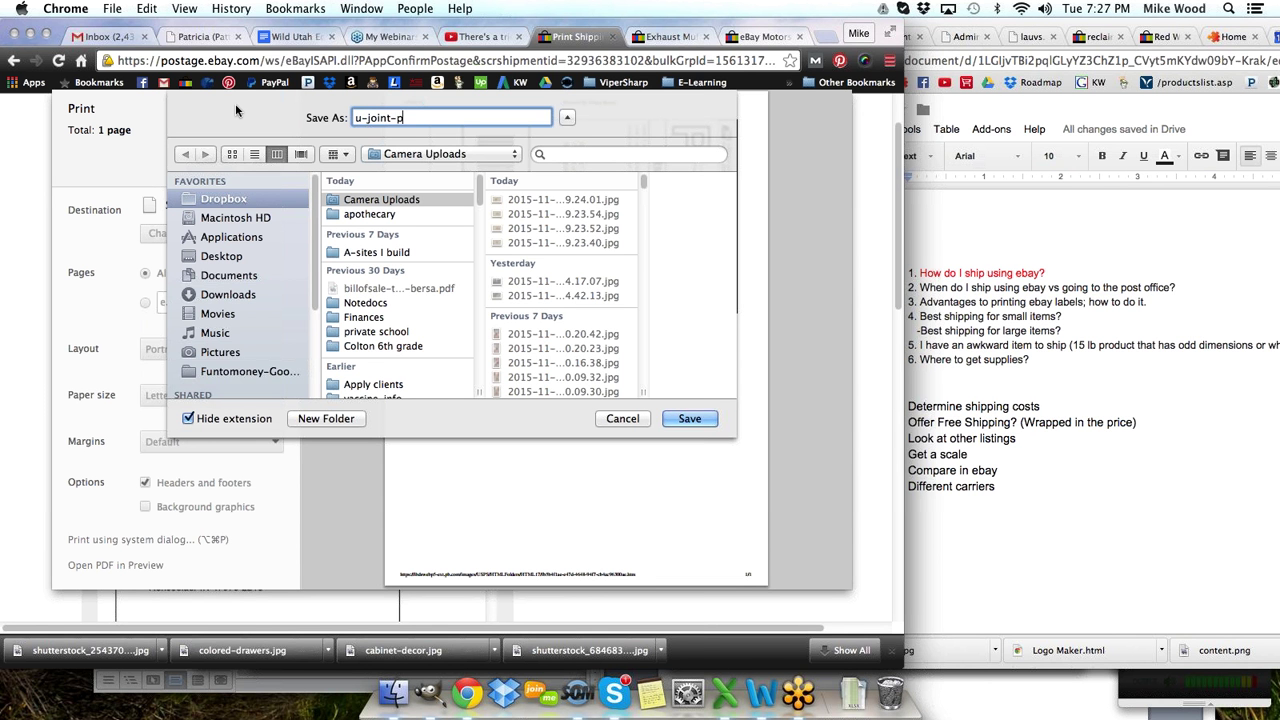
{"action": "type", "text": "shipping-label"}
{"action": "left_click", "coordinate": [691, 420]}
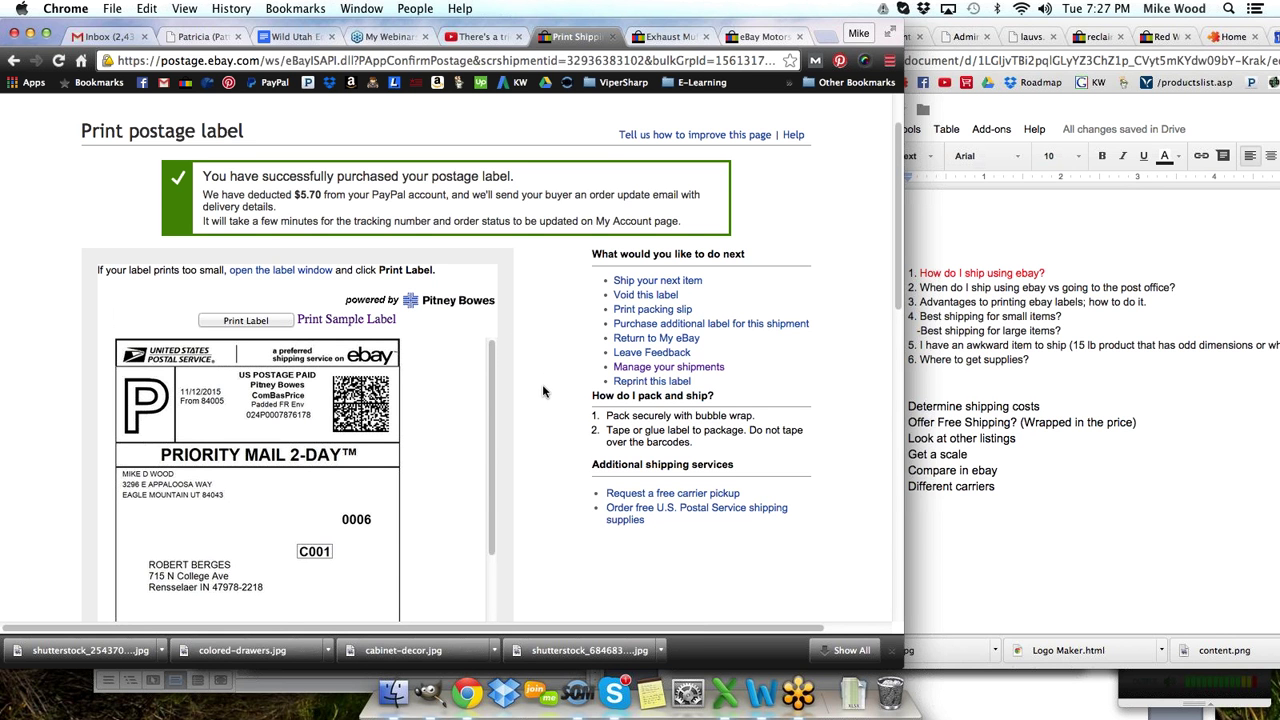
{"action": "scroll", "coordinate": [543, 391], "scroll_direction": "down", "scroll_amount": 1}
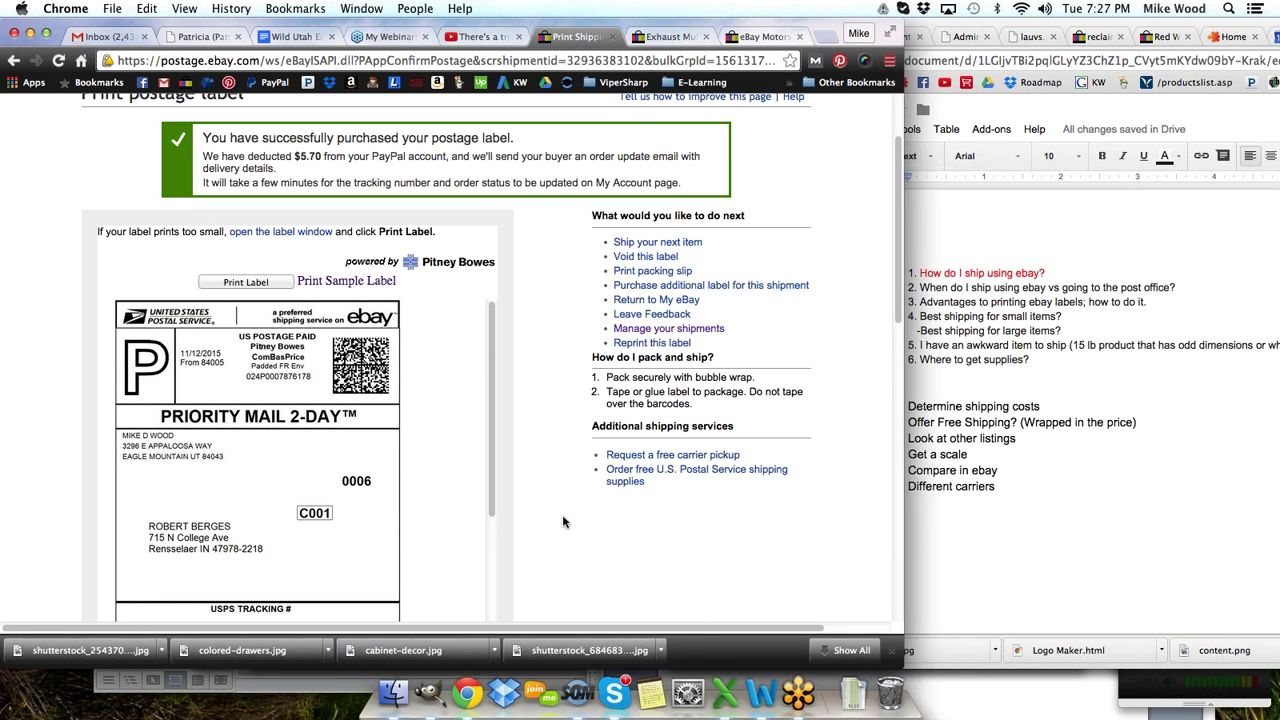
- Switch to Gmail and compose a new message to the intended recipient with the subject "Shipping label for u joint"
{"action": "left_click", "coordinate": [100, 37]}
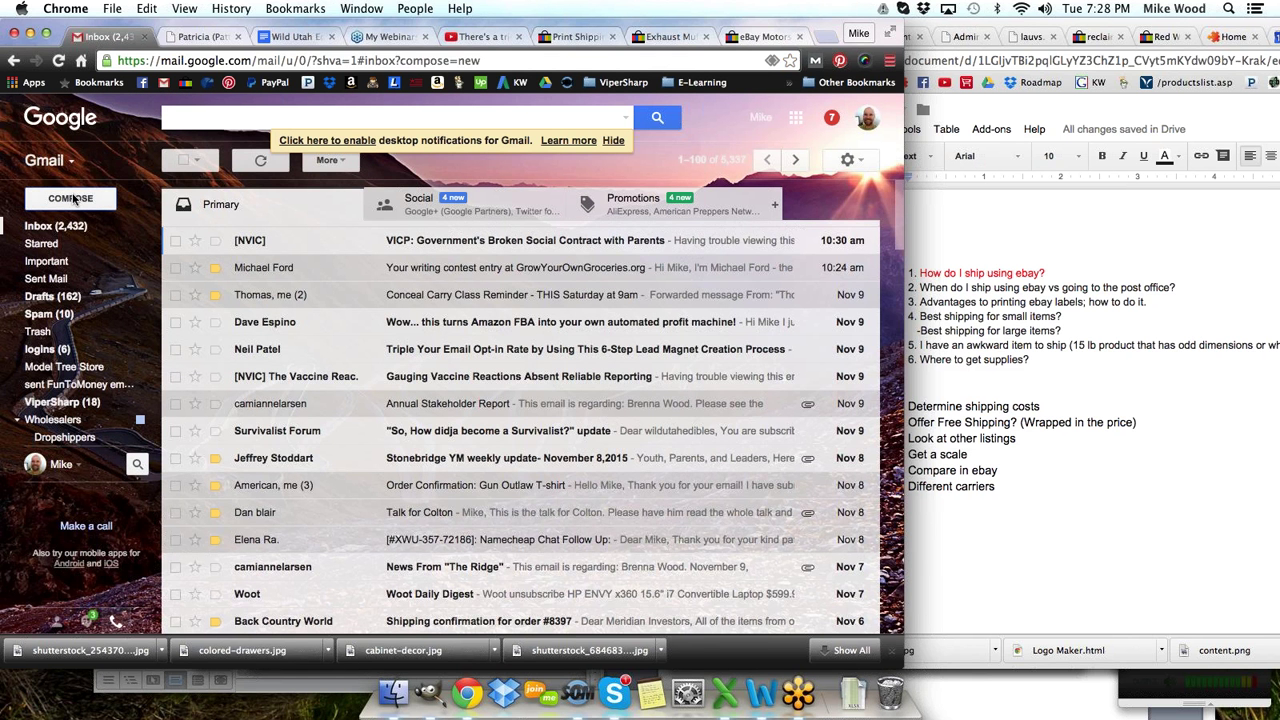
{"action": "left_click", "coordinate": [70, 198]}
{"action": "type", "text": "jul"}
{"action": "key", "text": "Return"}
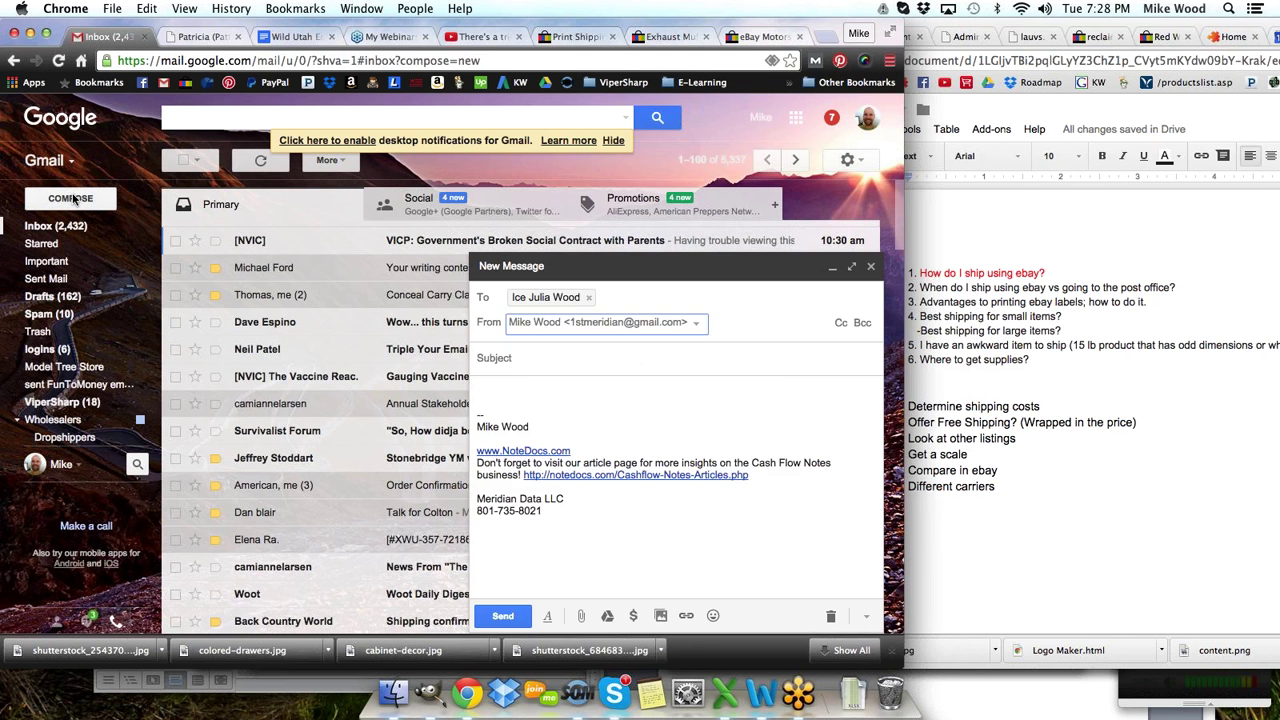
{"action": "key", "text": "Tab"}
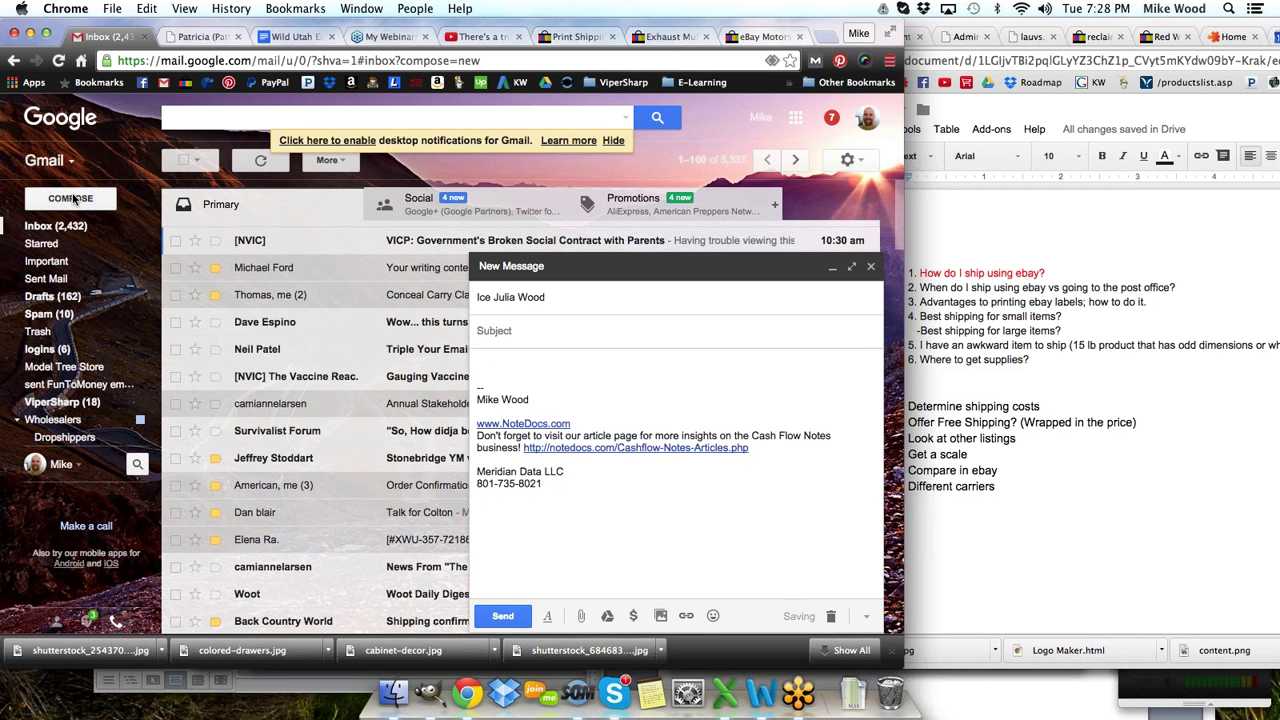
{"action": "type", "text": "Printin"}
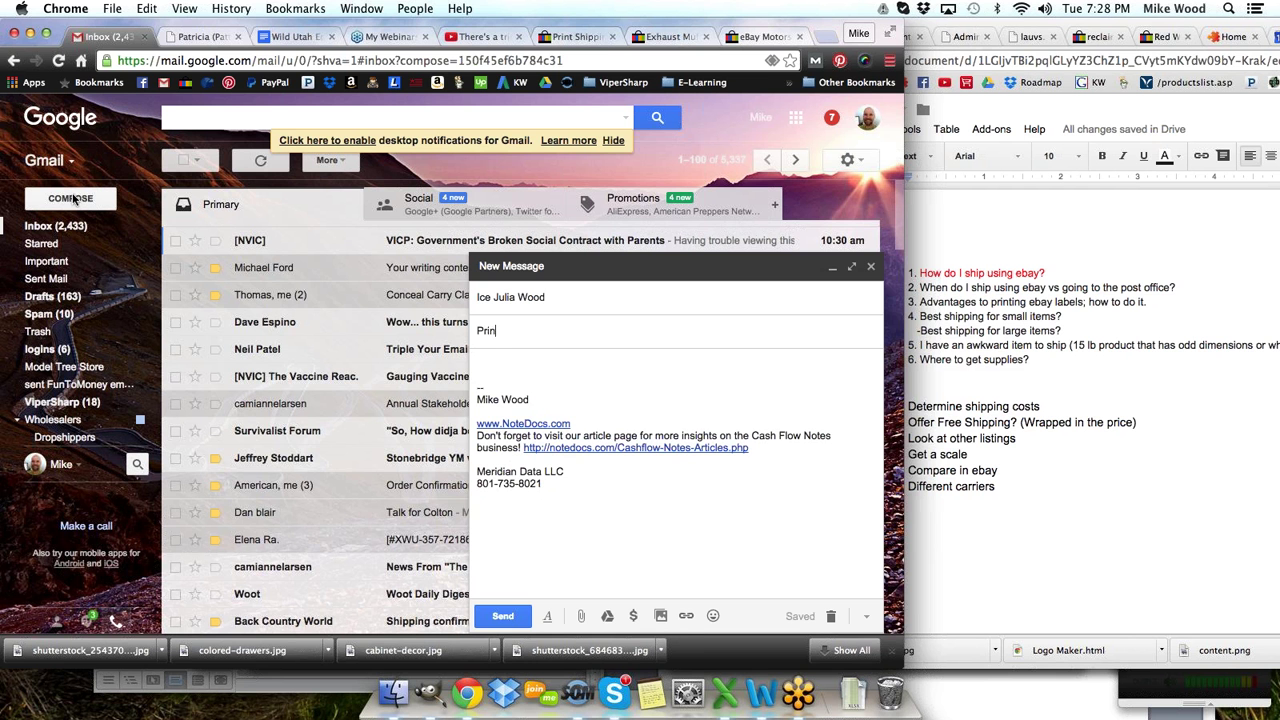
{"action": "key", "text": "BackSpace"}
{"action": "key", "text": "BackSpace"}
{"action": "type", "text": "Shipp"}
{"action": "type", "text": "u joint"}
{"action": "key", "text": "Tab"}
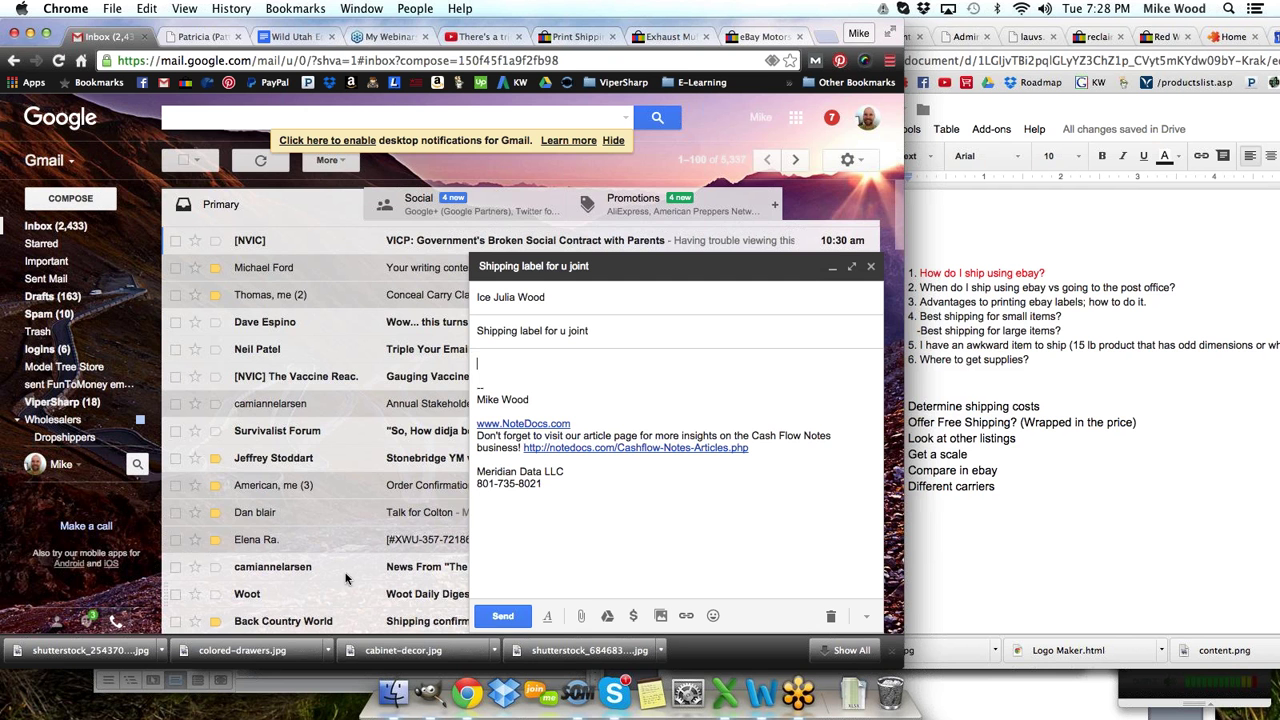
- Attach u-joint-shipping-label.pdf from the Camera Uploads folder to the message and send it
{"action": "left_click", "coordinate": [583, 616]}
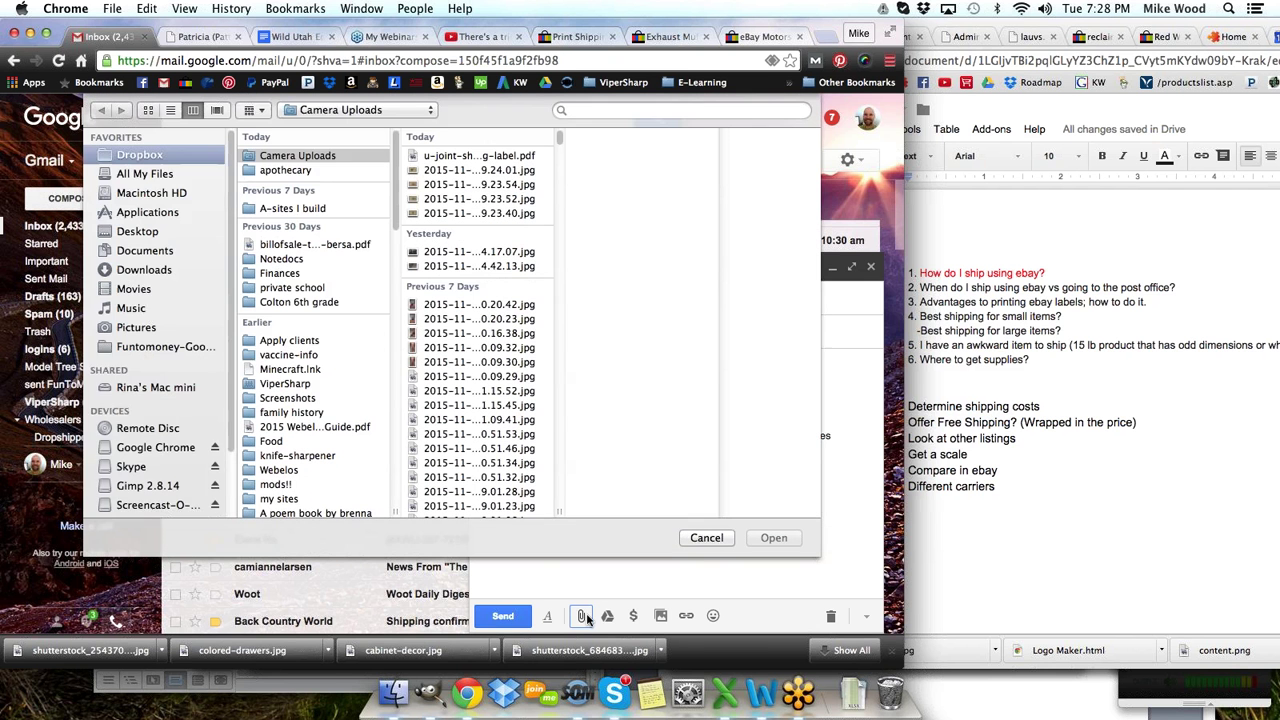
{"action": "double_click", "coordinate": [458, 158]}
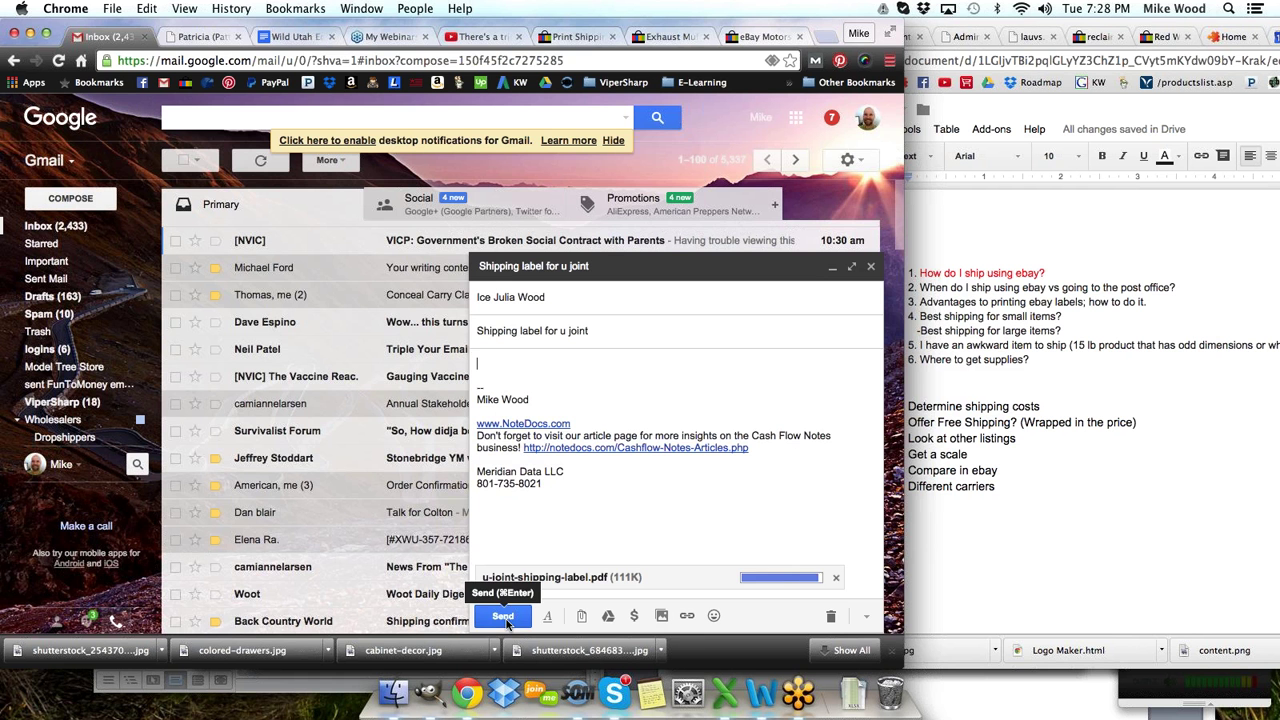
{"action": "left_click", "coordinate": [505, 617]}
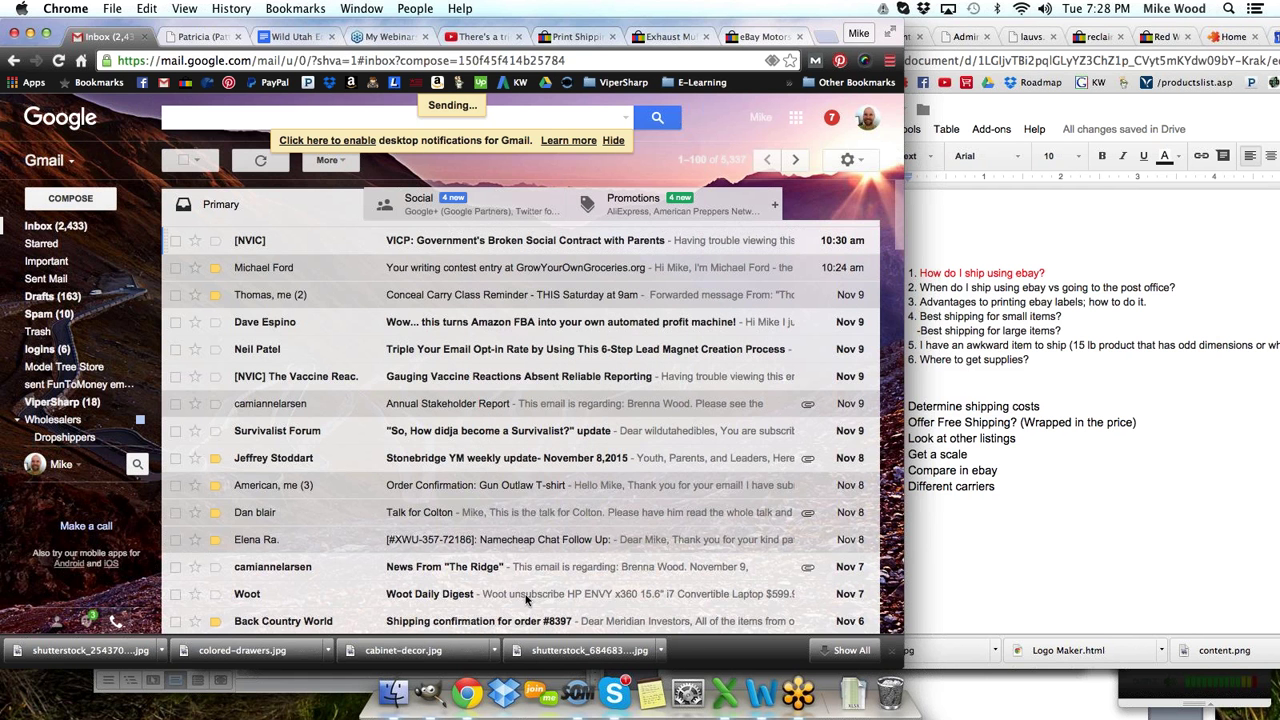
- Return to eBay's postage purchase confirmation and highlight the "What would you like to do next" heading to review its options
{"action": "left_click", "coordinate": [674, 38]}
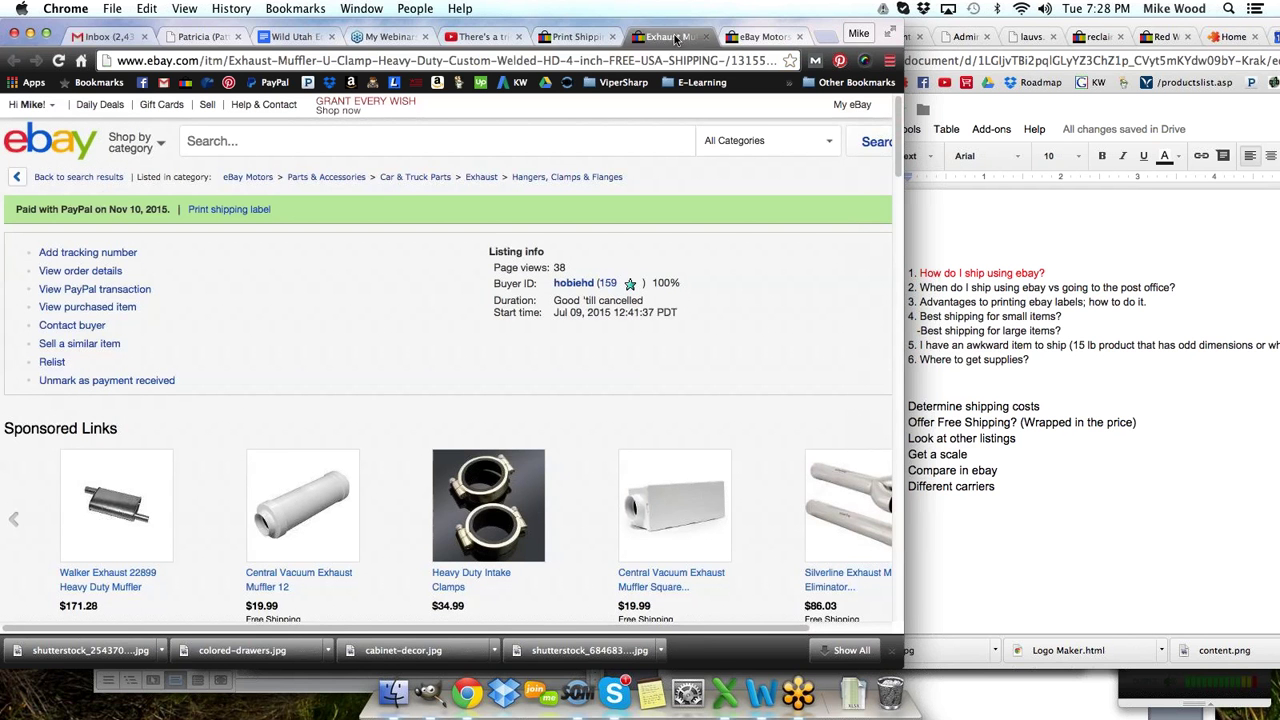
{"action": "left_click", "coordinate": [760, 37]}
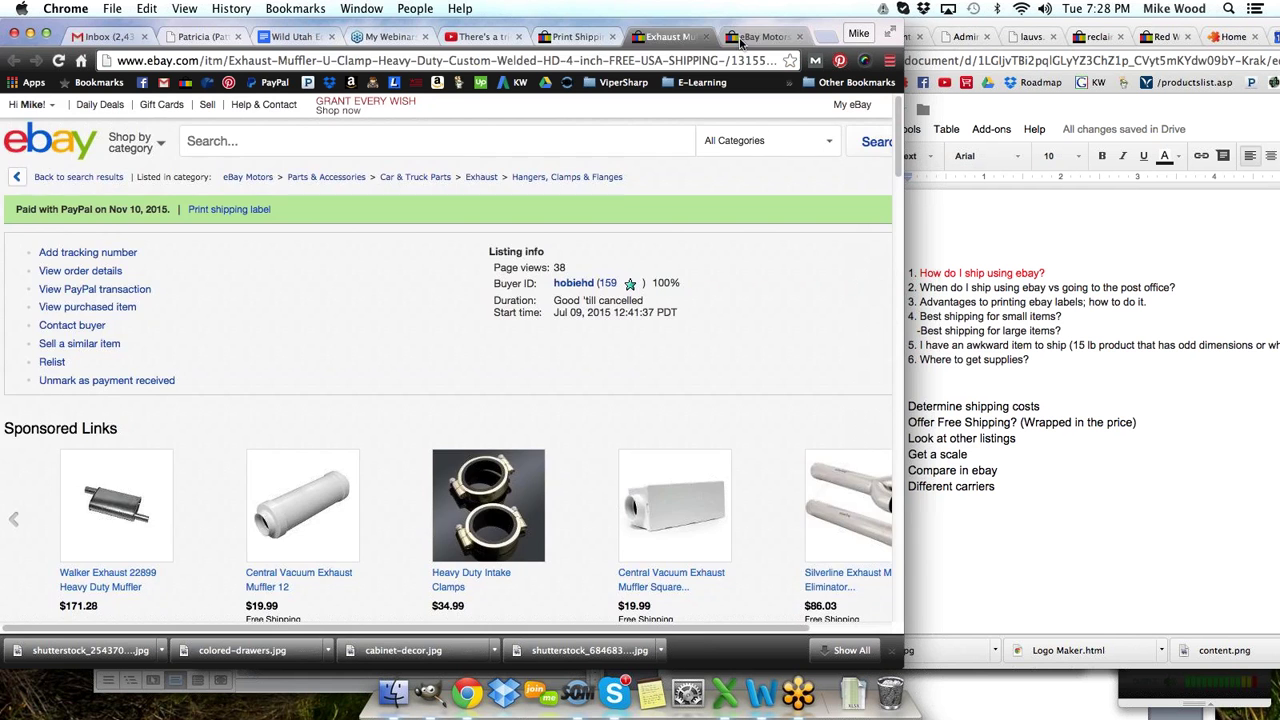
{"action": "left_click", "coordinate": [667, 37]}
{"action": "left_click", "coordinate": [577, 37]}
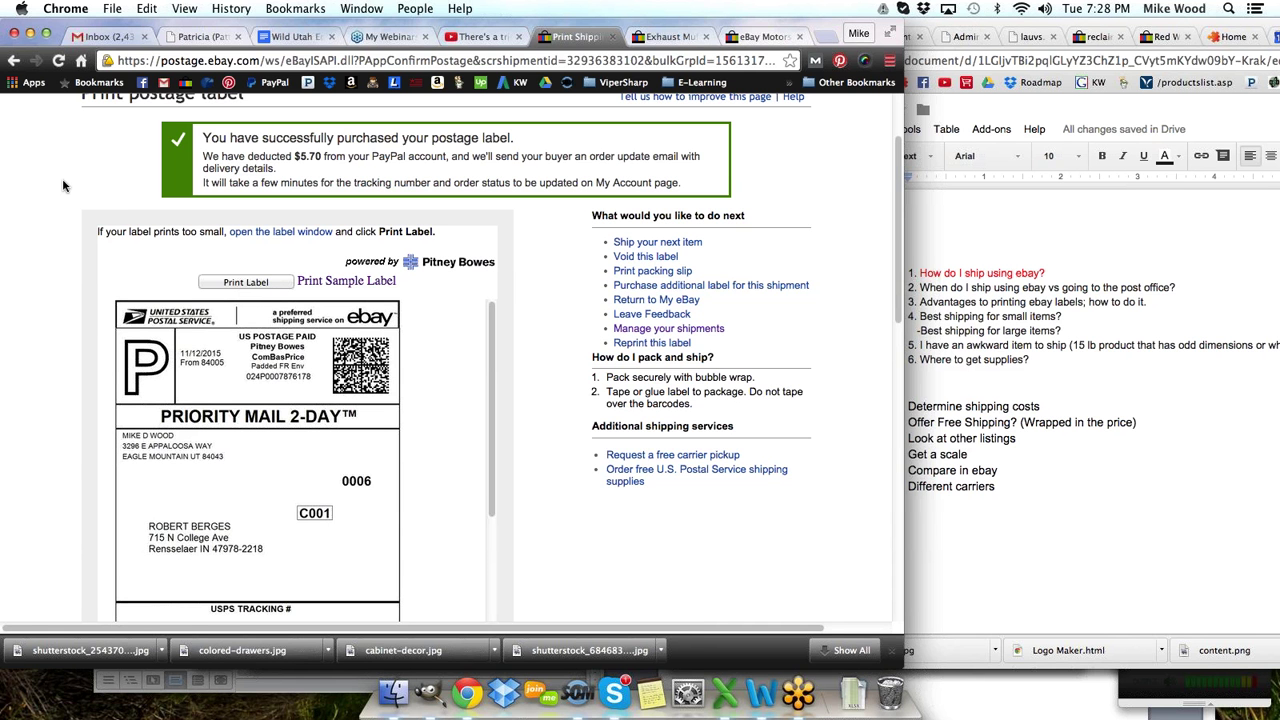
{"action": "scroll", "coordinate": [65, 186], "scroll_direction": "down", "scroll_amount": 1}
{"action": "scroll", "coordinate": [60, 184], "scroll_direction": "up", "scroll_amount": 3}
{"action": "scroll", "coordinate": [60, 192], "scroll_direction": "down", "scroll_amount": 1}
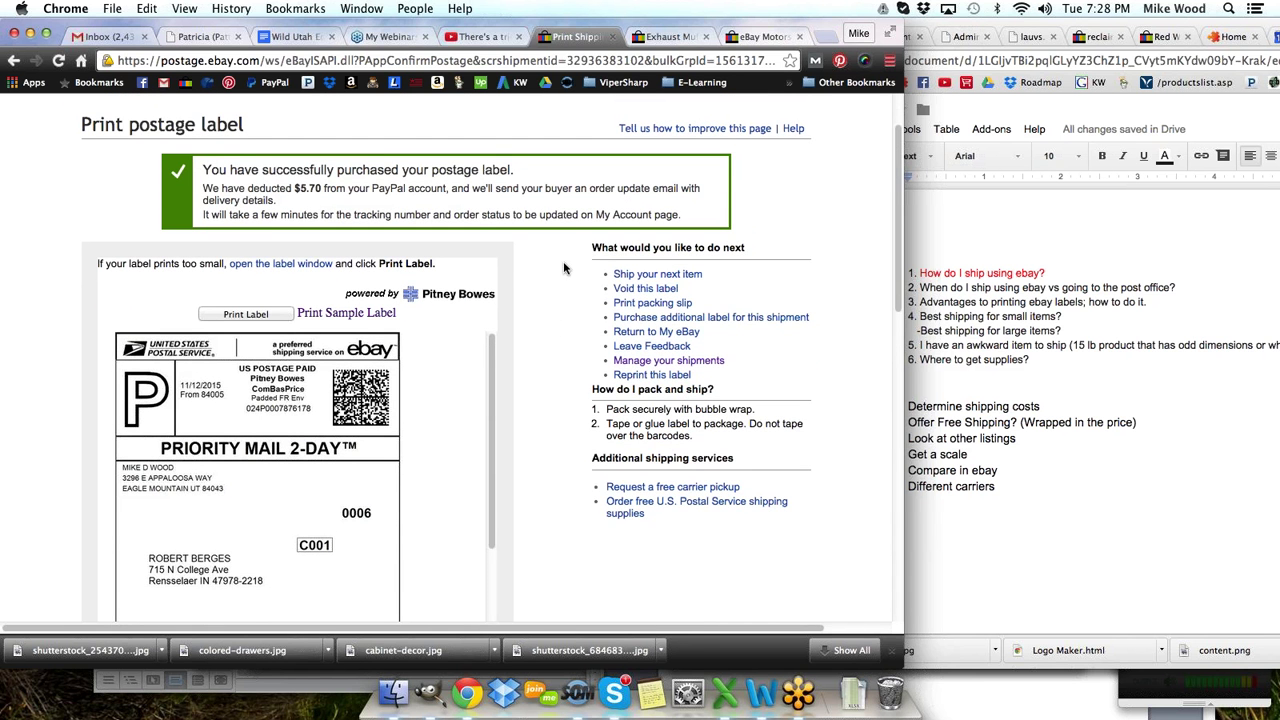
{"action": "left_click_drag", "start_coordinate": [570, 248], "coordinate": [752, 240]}
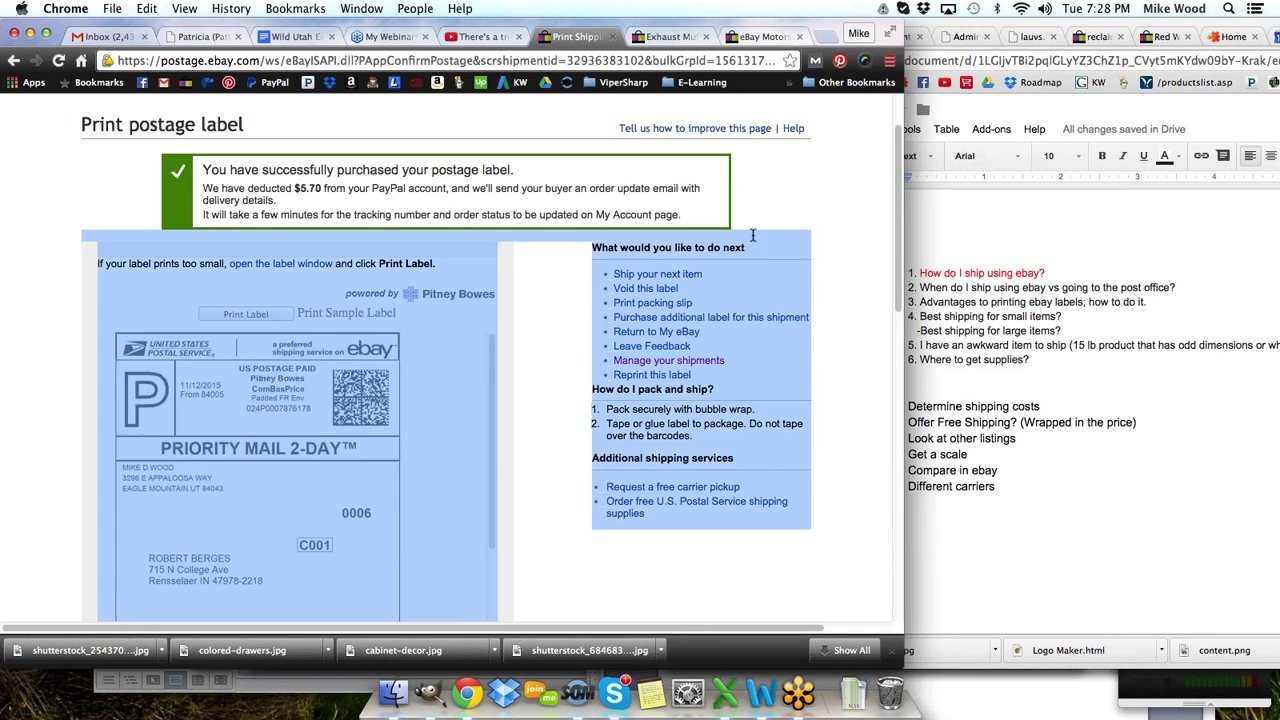
{"action": "left_click", "coordinate": [678, 249]}
{"action": "left_click_drag", "start_coordinate": [592, 248], "coordinate": [747, 246]}
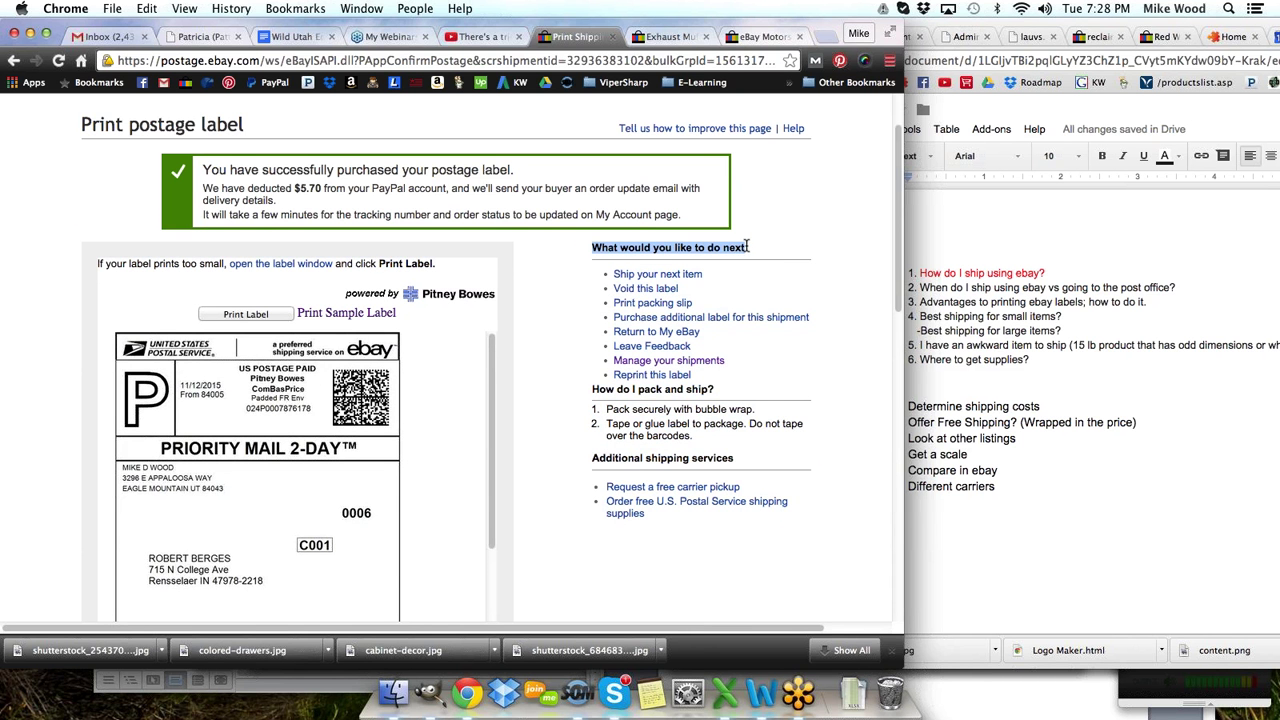
{"action": "left_click", "coordinate": [747, 247]}
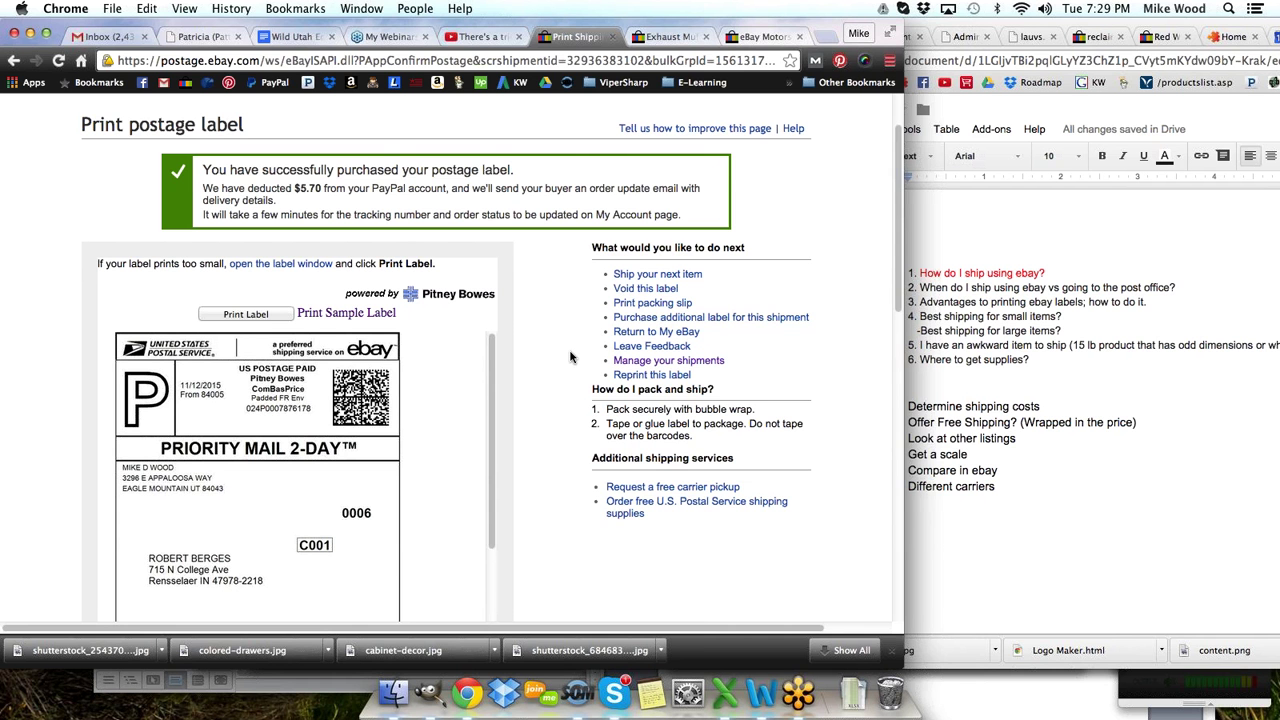
- Add the line "7. How to reprint a label?" below question 6 in the Shipping Your Own Items document
{"action": "left_click", "coordinate": [1032, 359]}
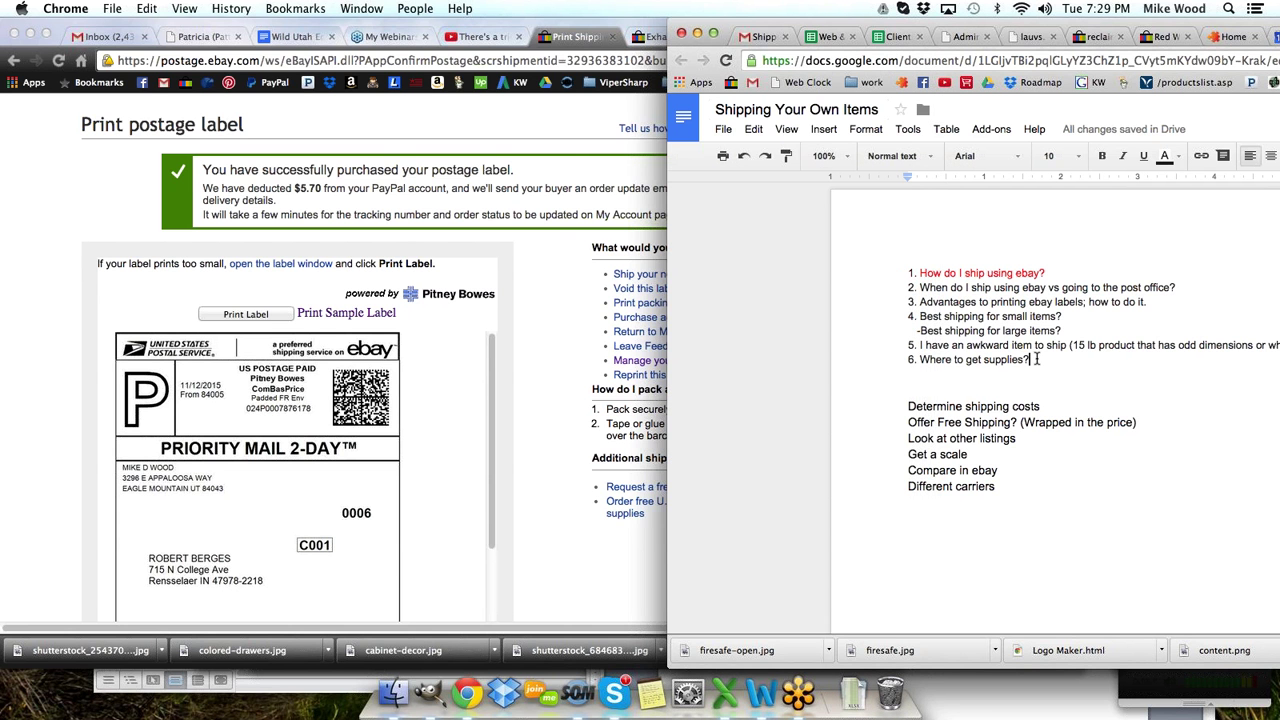
{"action": "key", "text": "Return"}
{"action": "type", "text": "7"}
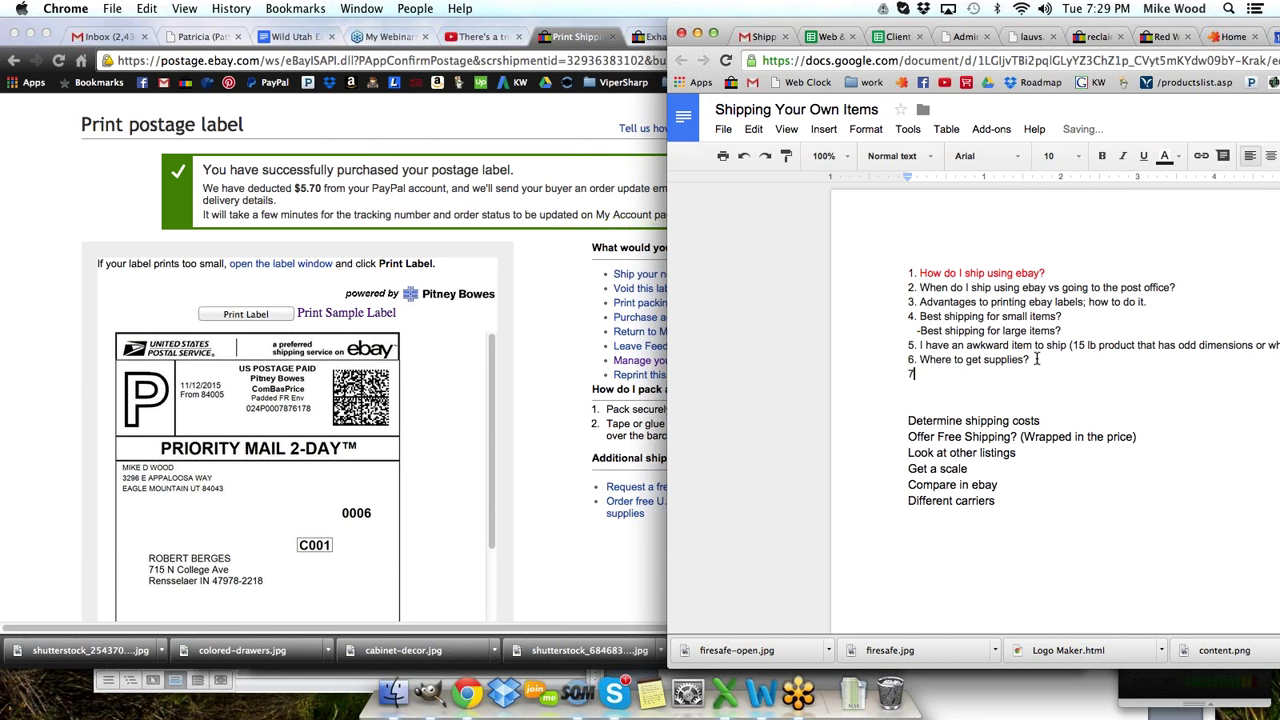
{"action": "type", "text": ". How to reprint a label?"}
- Back on the postage label page, highlight the packing and "Do not tape over the barcodes" instructions and examine the label's barcode
{"action": "left_click", "coordinate": [568, 431]}
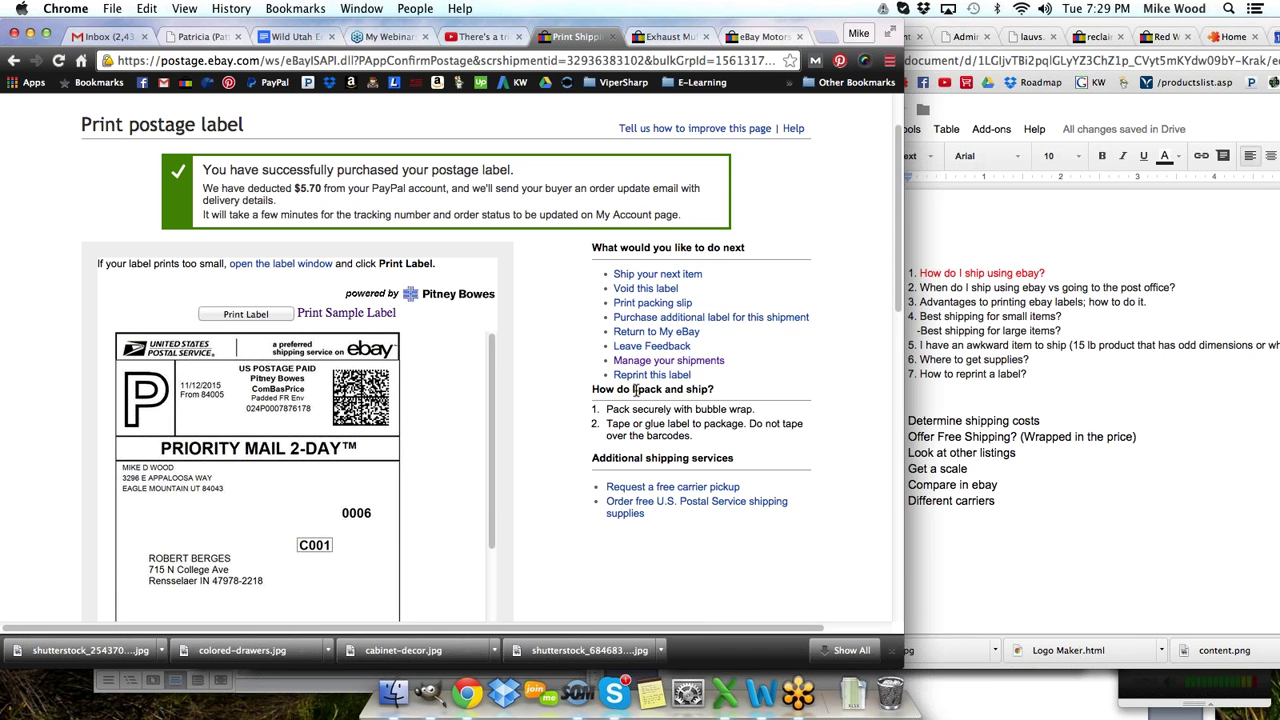
{"action": "left_click_drag", "start_coordinate": [650, 390], "coordinate": [602, 410]}
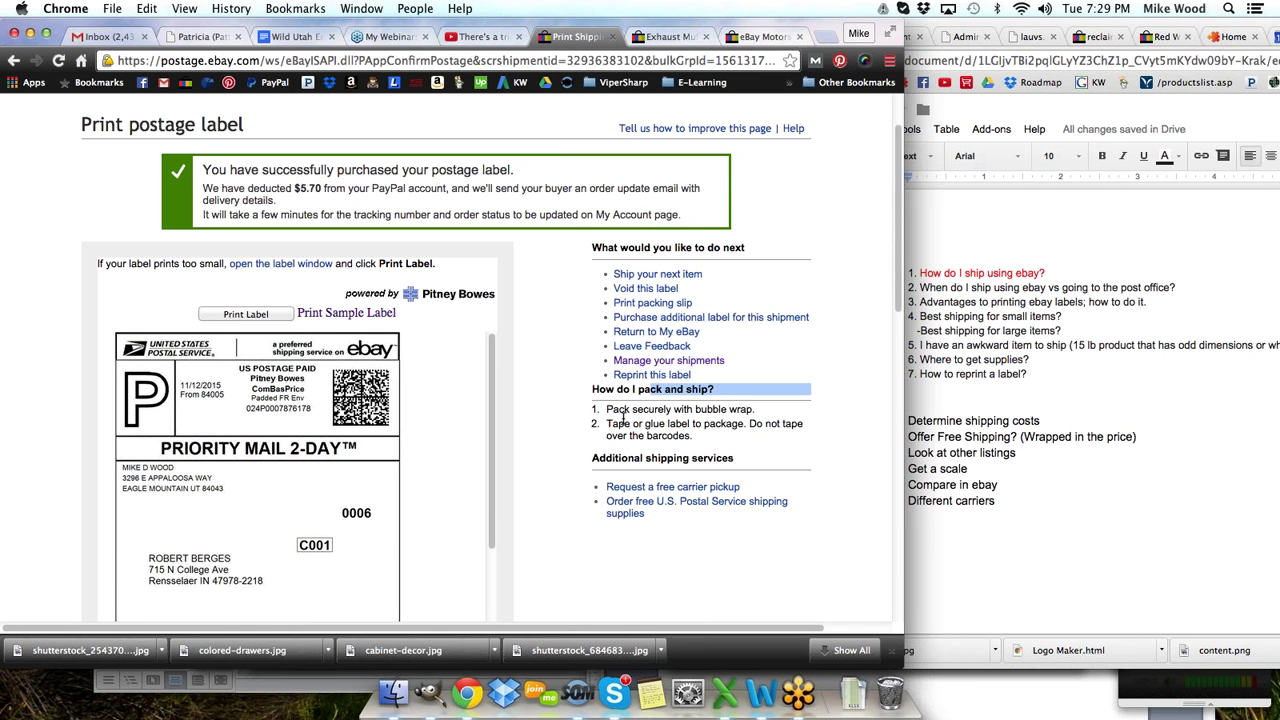
{"action": "left_click", "coordinate": [602, 410]}
{"action": "triple_click", "coordinate": [698, 416]}
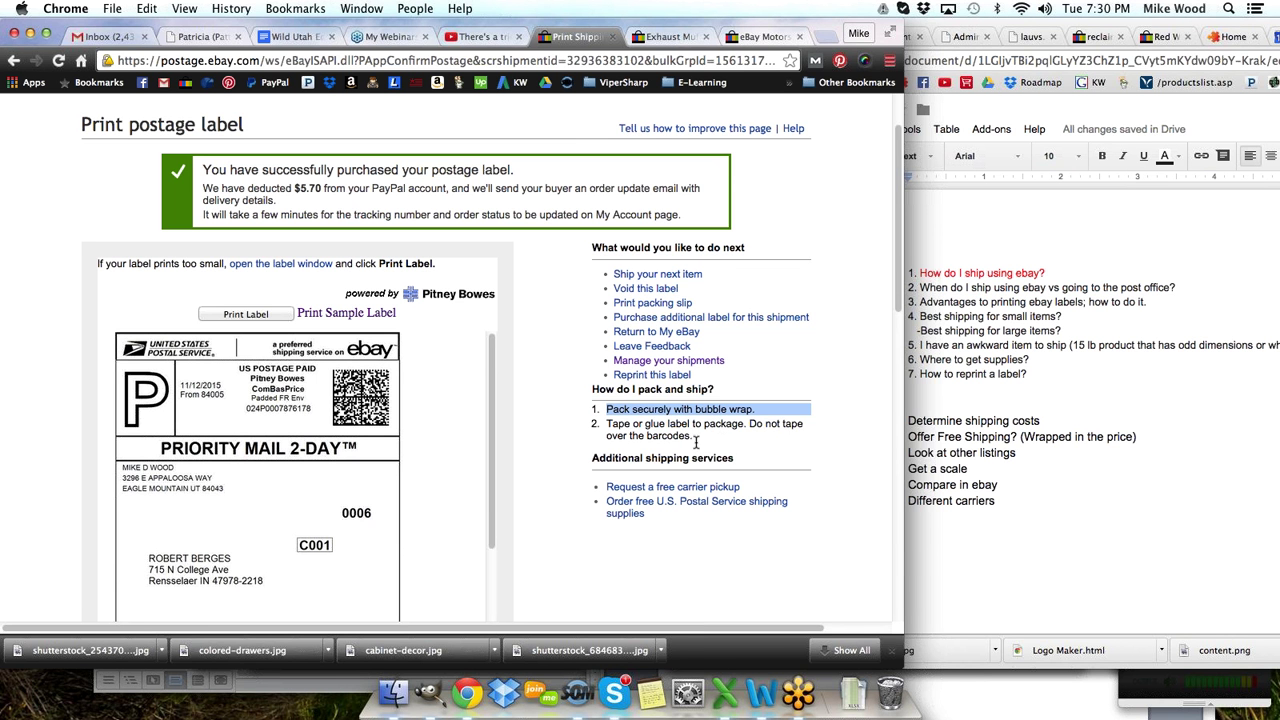
{"action": "left_click_drag", "start_coordinate": [692, 437], "coordinate": [745, 423]}
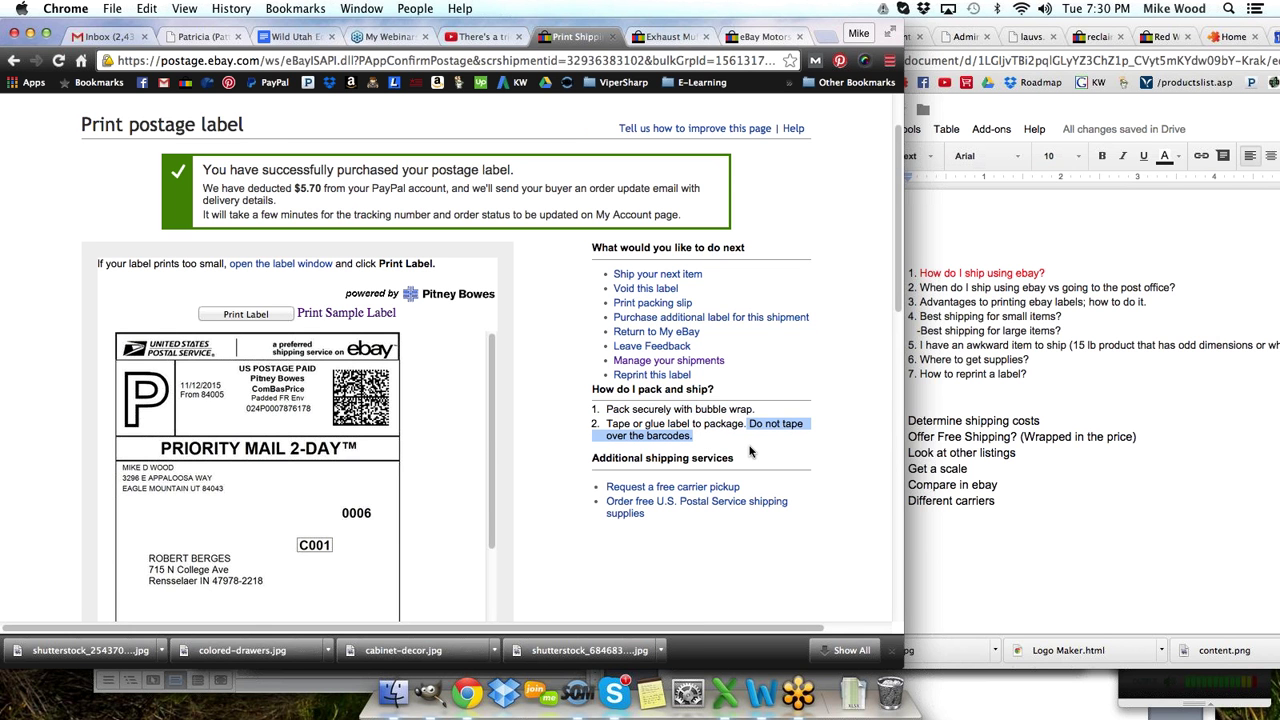
{"action": "scroll", "coordinate": [410, 452], "scroll_direction": "down", "scroll_amount": 5}
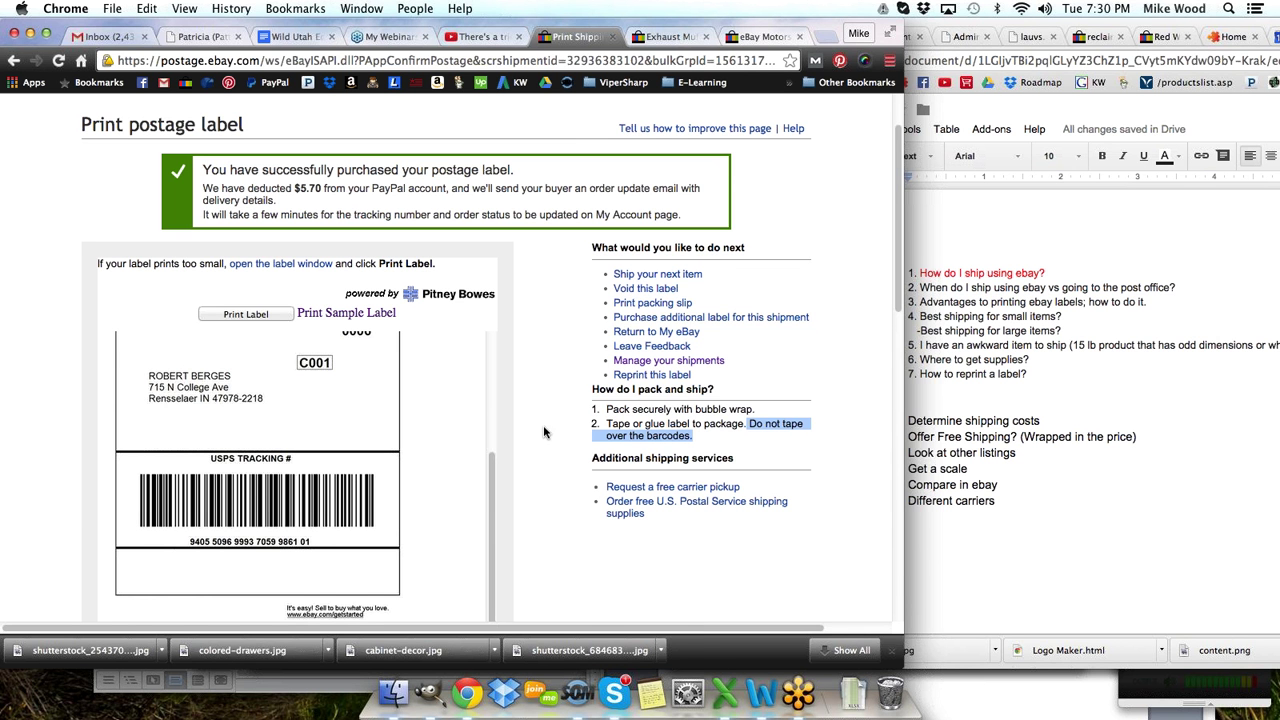
- Highlight the "Additional shipping services" heading and open the free carrier pickup request
{"action": "left_click", "coordinate": [728, 458]}
{"action": "left_click_drag", "start_coordinate": [592, 458], "coordinate": [731, 462]}
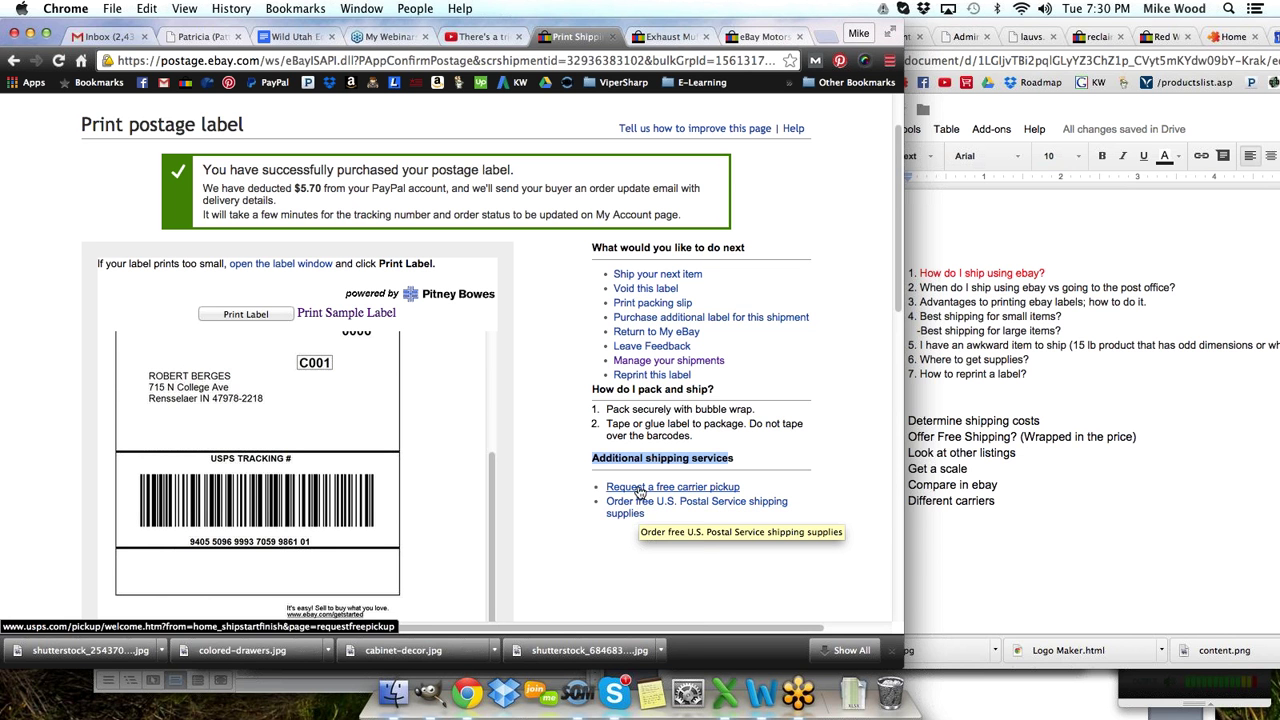
{"action": "left_click", "coordinate": [640, 488]}
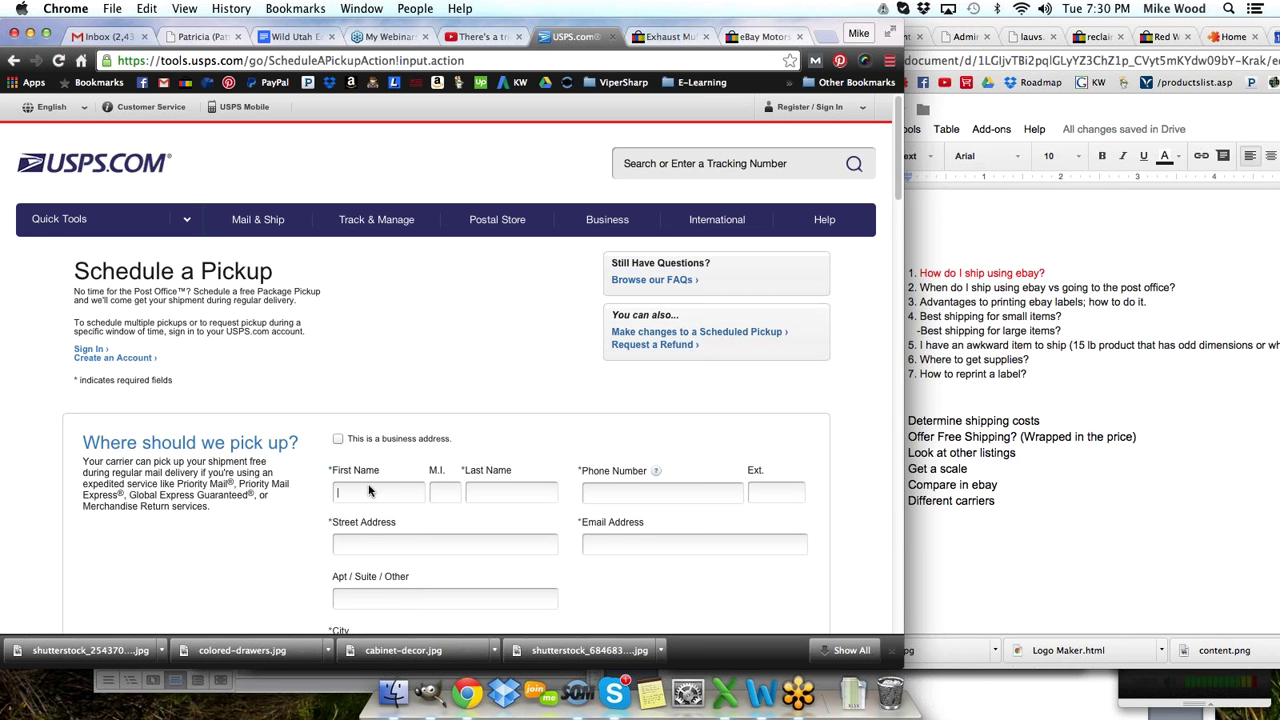
- Examine the USPS Schedule a Pickup form, including its pickup address, contact and availability fields, without filling it in
{"action": "scroll", "coordinate": [392, 509], "scroll_direction": "down", "scroll_amount": 1}
{"action": "scroll", "coordinate": [392, 509], "scroll_direction": "down", "scroll_amount": 3}
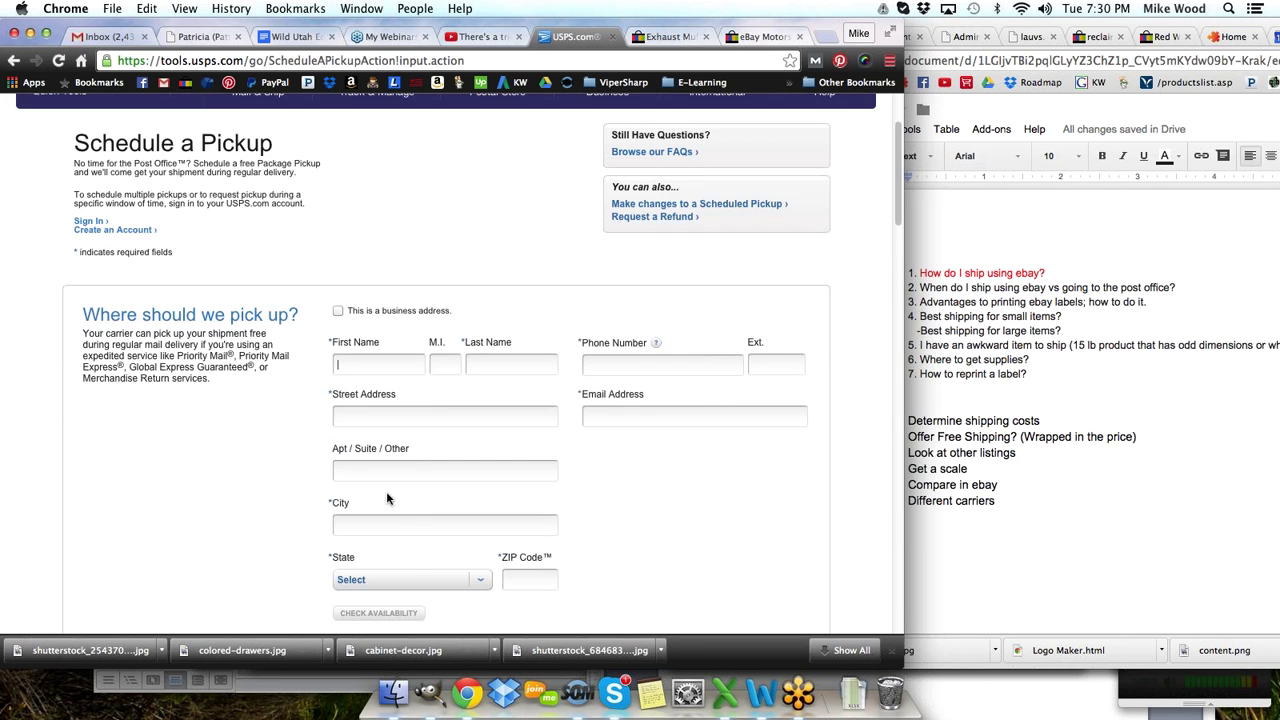
{"action": "scroll", "coordinate": [409, 477], "scroll_direction": "down", "scroll_amount": 4}
{"action": "scroll", "coordinate": [281, 494], "scroll_direction": "up", "scroll_amount": 5}
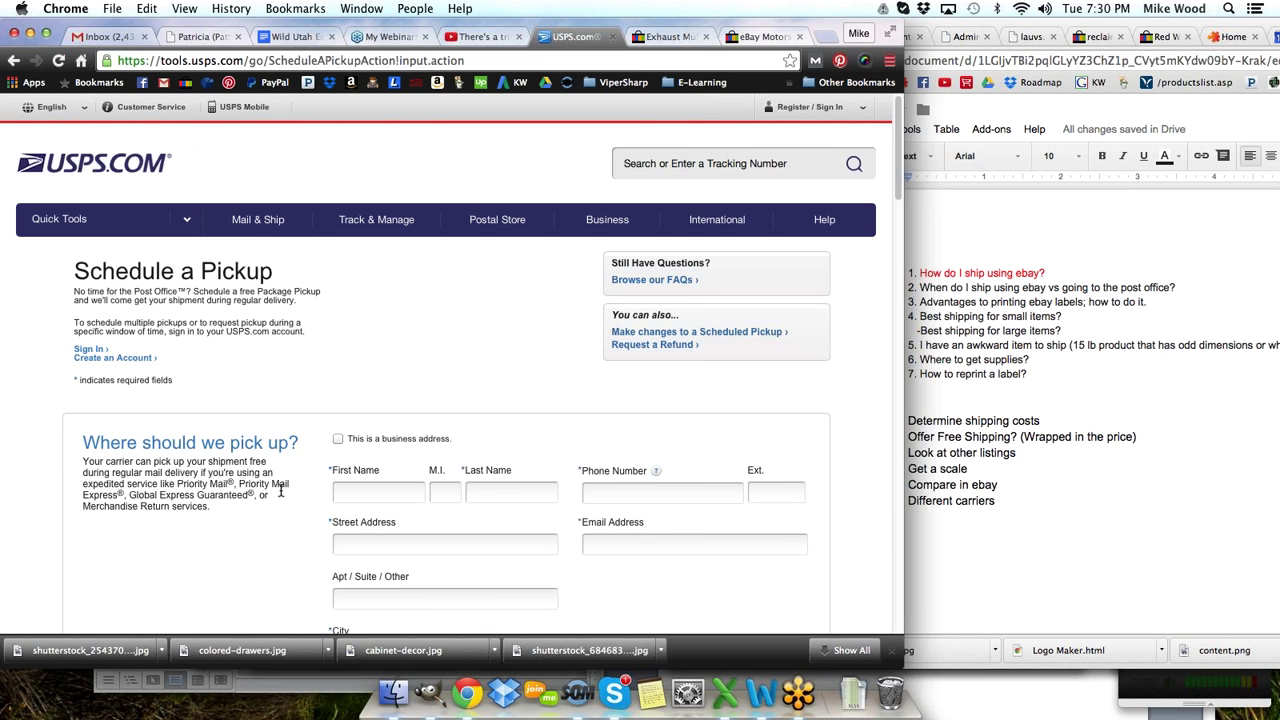
{"action": "scroll", "coordinate": [283, 490], "scroll_direction": "down", "scroll_amount": 4}
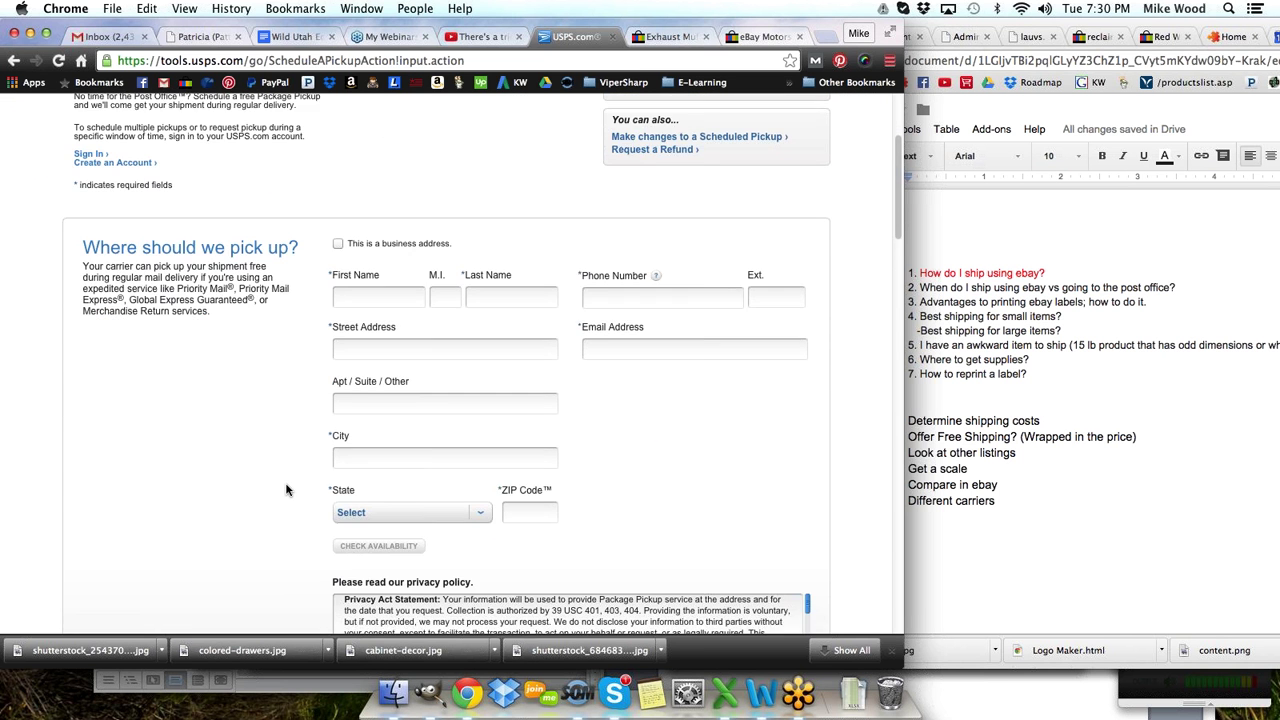
{"action": "scroll", "coordinate": [286, 488], "scroll_direction": "down", "scroll_amount": 4}
{"action": "scroll", "coordinate": [277, 472], "scroll_direction": "up", "scroll_amount": 4}
{"action": "scroll", "coordinate": [277, 473], "scroll_direction": "up", "scroll_amount": 1}
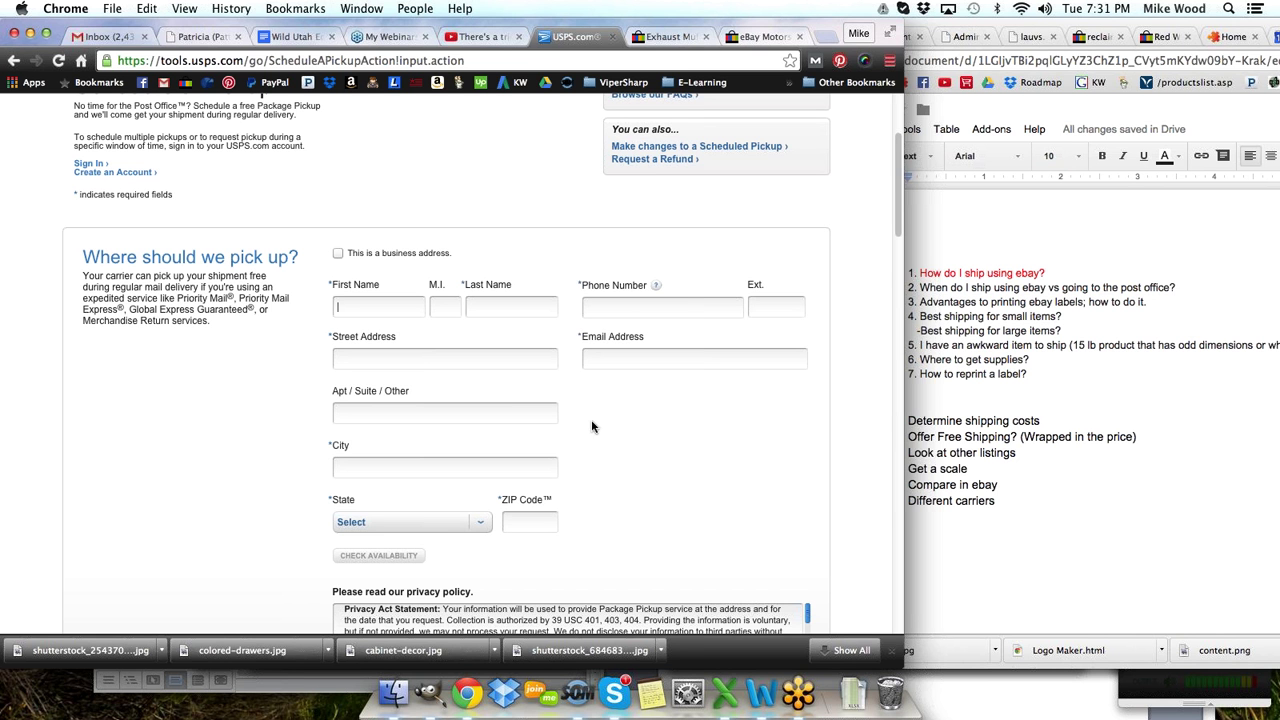
- Examine the pickup form's privacy policy, shipment location, additional instructions and pickup time sections
{"action": "scroll", "coordinate": [732, 408], "scroll_direction": "down", "scroll_amount": 5}
{"action": "scroll", "coordinate": [732, 405], "scroll_direction": "down", "scroll_amount": 5}
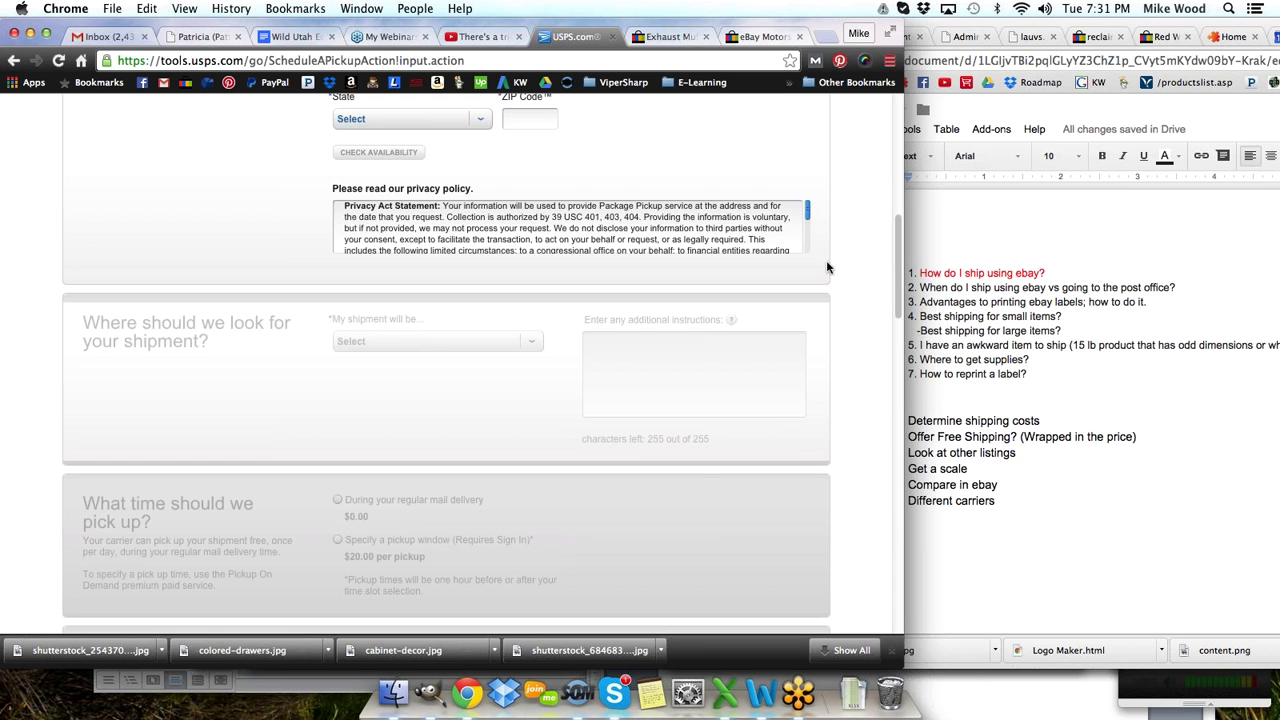
{"action": "scroll", "coordinate": [810, 218], "scroll_direction": "down", "scroll_amount": 3}
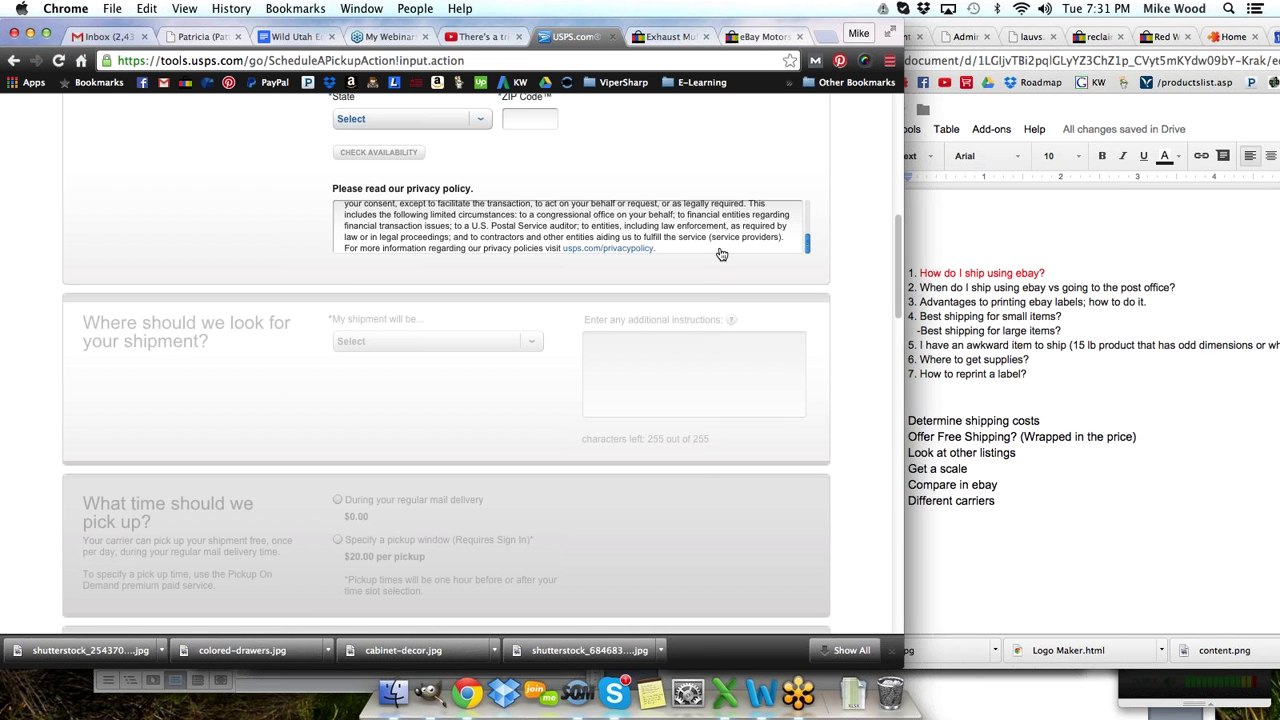
{"action": "scroll", "coordinate": [709, 286], "scroll_direction": "down", "scroll_amount": 6}
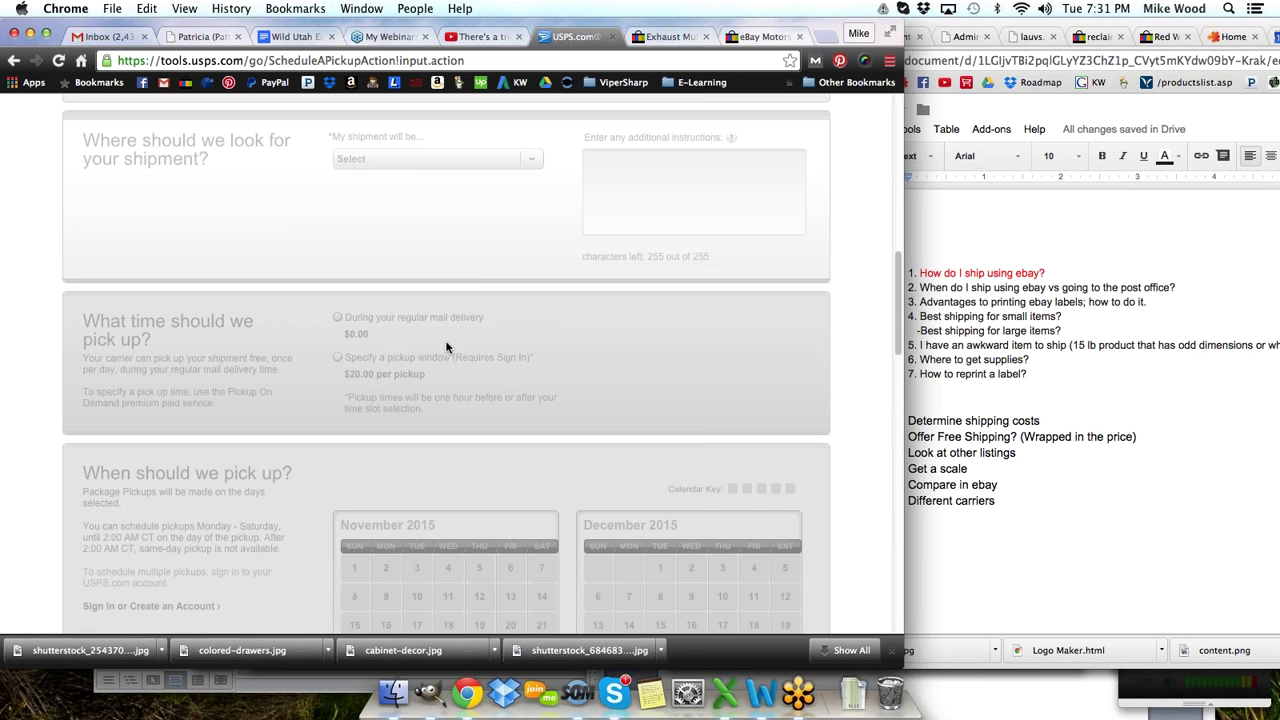
{"action": "scroll", "coordinate": [451, 263], "scroll_direction": "up", "scroll_amount": 10}
{"action": "scroll", "coordinate": [566, 518], "scroll_direction": "down", "scroll_amount": 3}
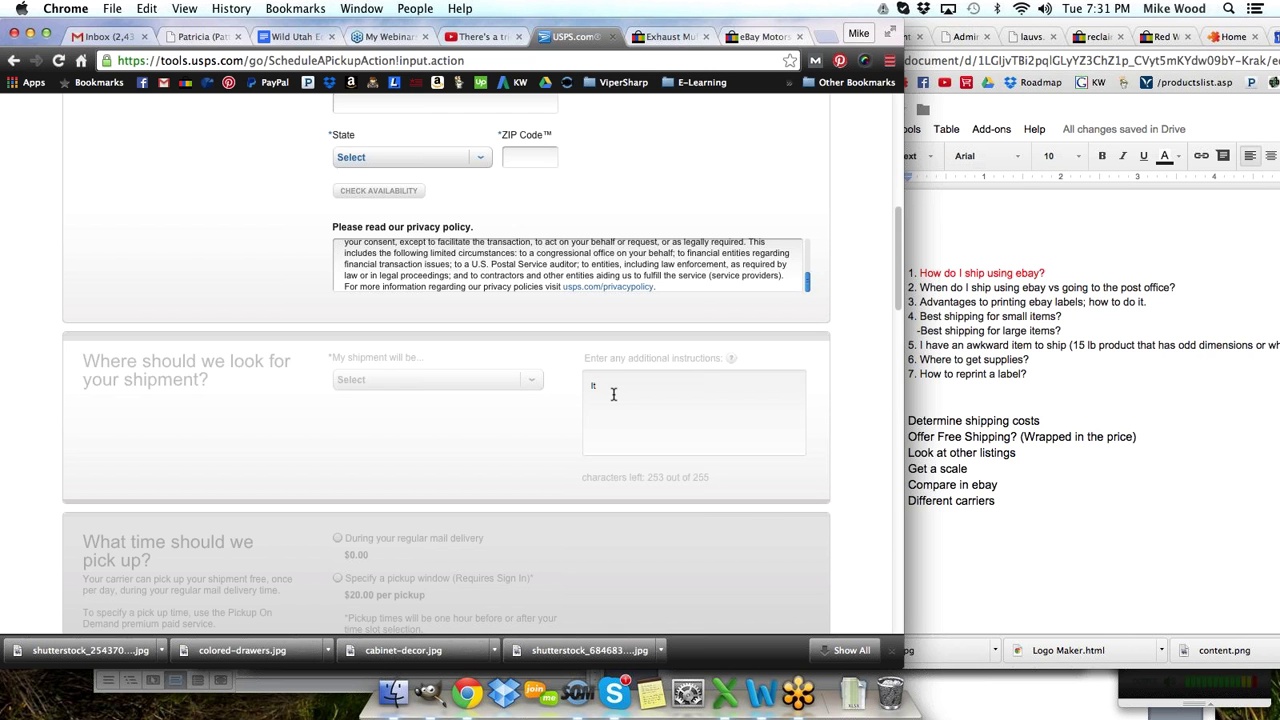
- Try noting in the pickup form's additional instructions that the shipment is on the front porch
{"action": "type", "text": "on teh front porch"}
{"action": "right_click", "coordinate": [647, 389]}
{"action": "left_click", "coordinate": [668, 389]}
- Examine the pickup time options and their prices, plus the pickup date calendars on the Schedule a Pickup form
{"action": "scroll", "coordinate": [647, 411], "scroll_direction": "down", "scroll_amount": 2}
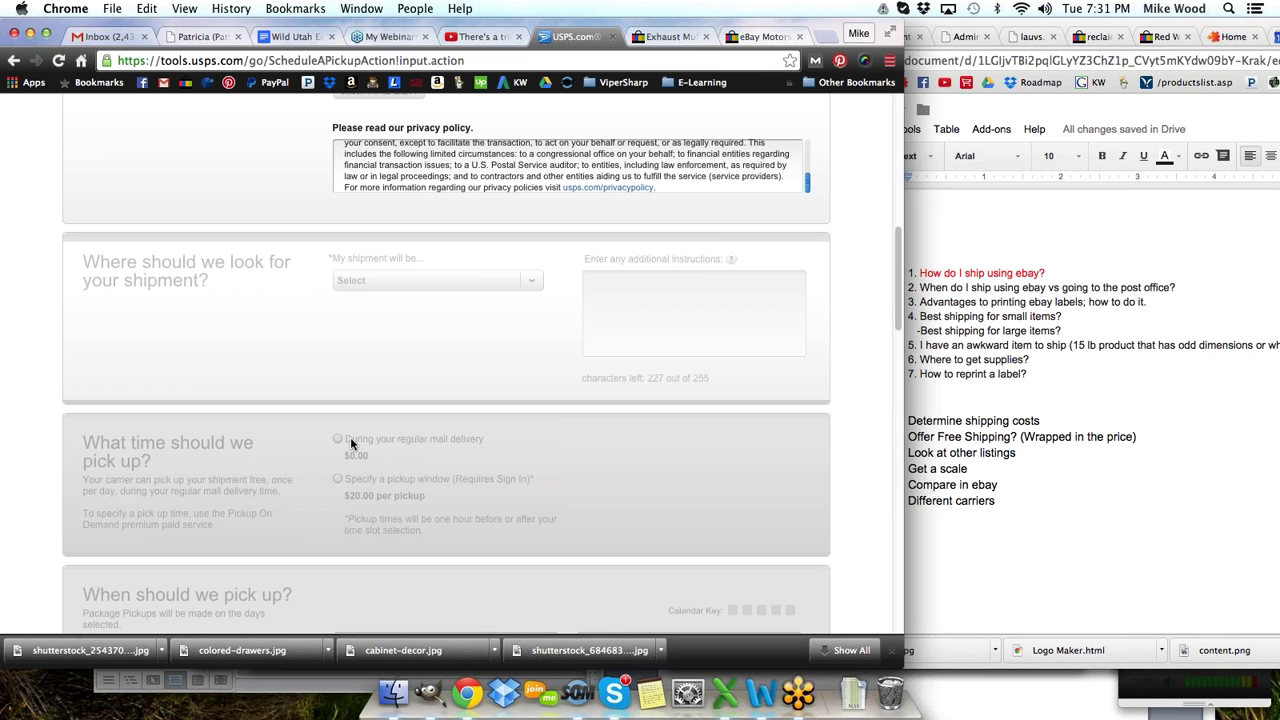
{"action": "scroll", "coordinate": [505, 428], "scroll_direction": "down", "scroll_amount": 3}
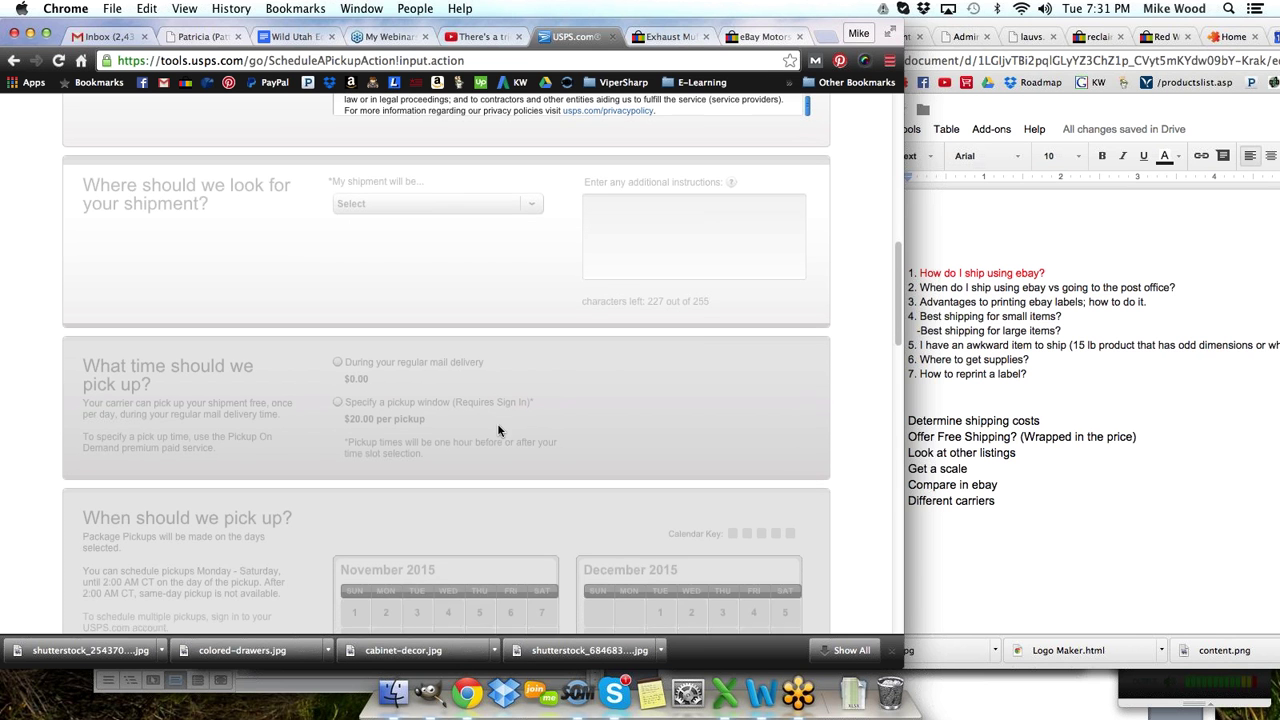
{"action": "scroll", "coordinate": [499, 432], "scroll_direction": "down", "scroll_amount": 1}
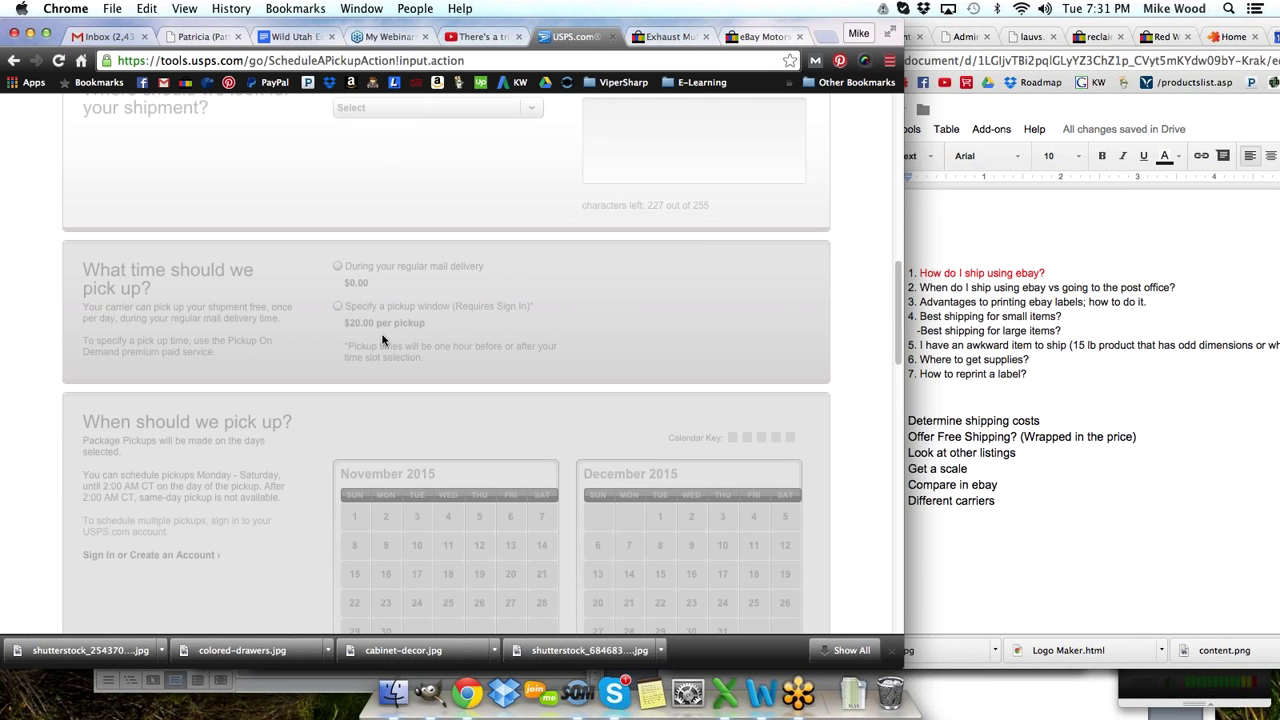
{"action": "scroll", "coordinate": [540, 409], "scroll_direction": "down", "scroll_amount": 2}
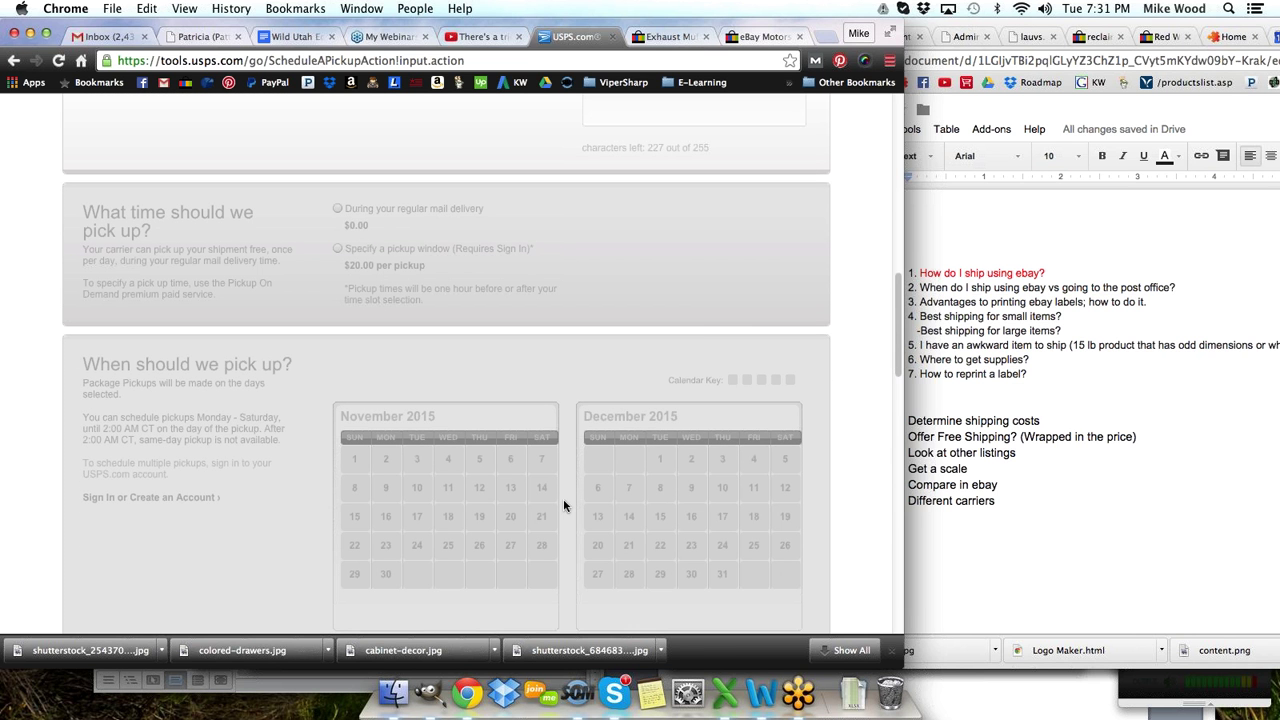
{"action": "scroll", "coordinate": [290, 460], "scroll_direction": "down", "scroll_amount": 2}
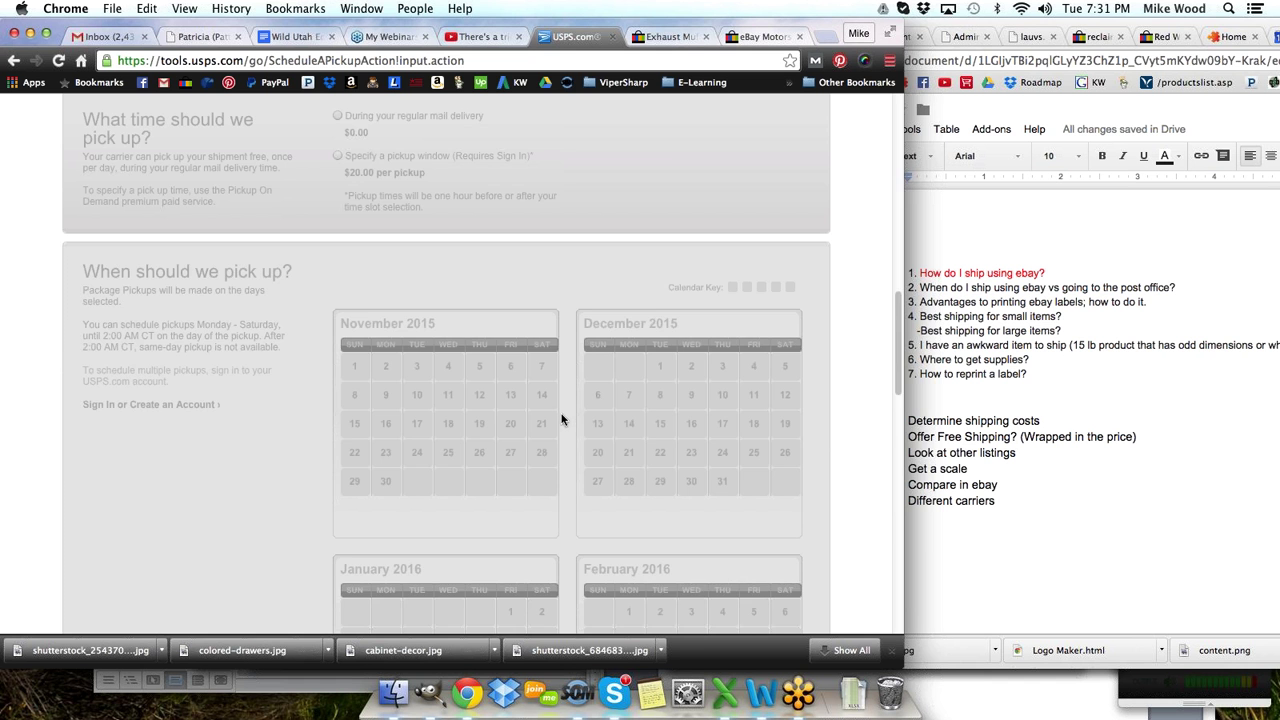
{"action": "scroll", "coordinate": [562, 410], "scroll_direction": "up", "scroll_amount": 15}
{"action": "scroll", "coordinate": [562, 420], "scroll_direction": "up", "scroll_amount": 5}
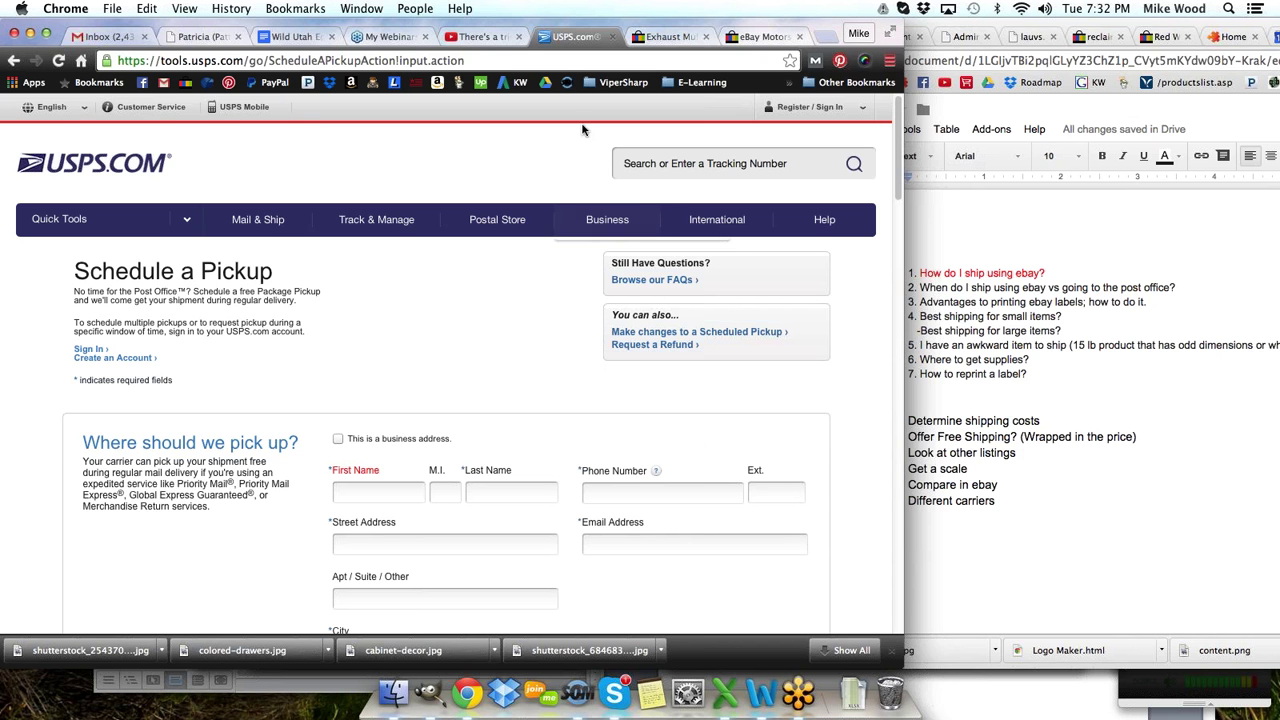
- Return to the Print postage label page and review its additional shipping services alongside the question list in the Shipping Your Own Items document
{"action": "left_click", "coordinate": [14, 61]}
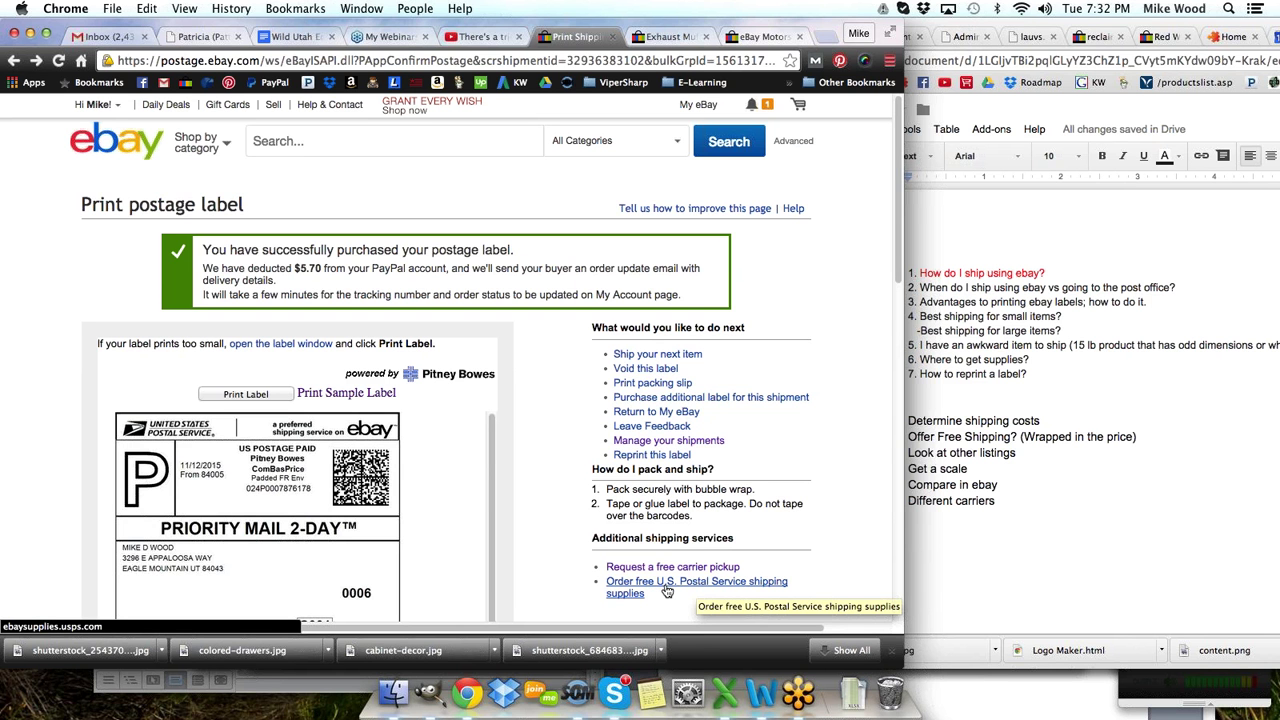
{"action": "left_click", "coordinate": [1028, 408]}
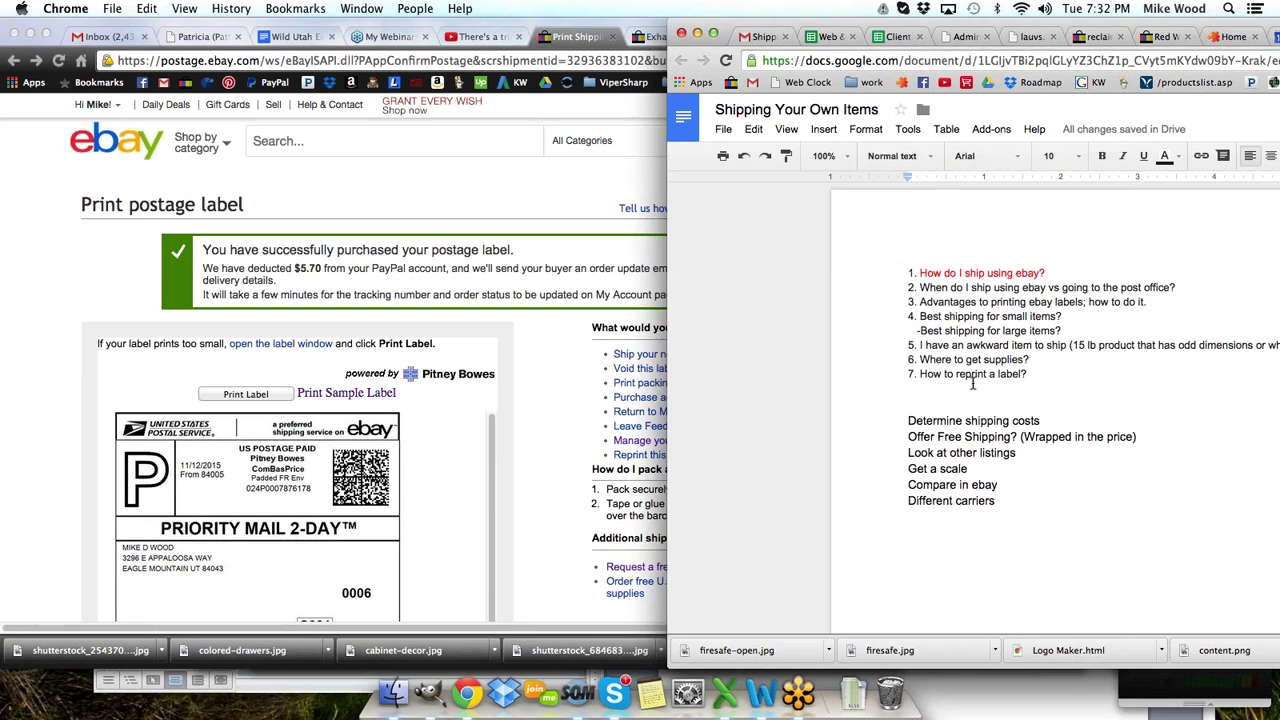
{"action": "left_click", "coordinate": [501, 189]}
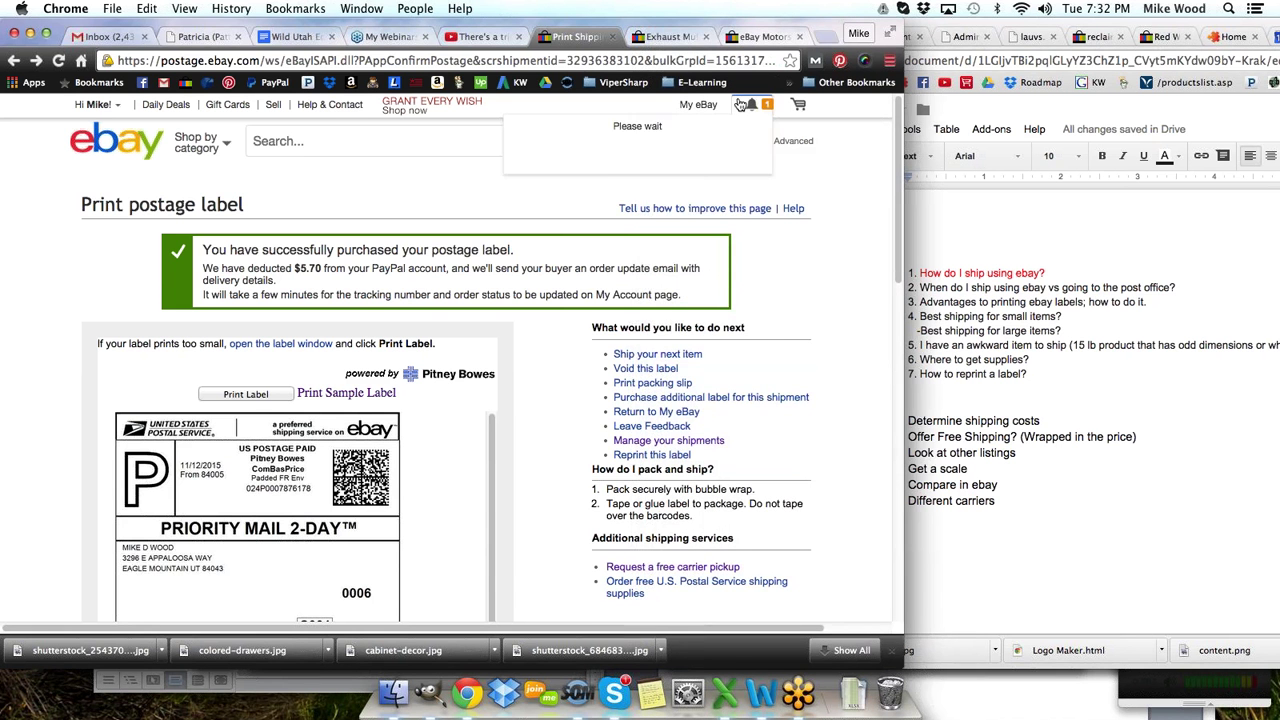
- Go to the eBay Motors listing form and open the enhanced photo uploader from its Add photos section
{"action": "left_click", "coordinate": [652, 38]}
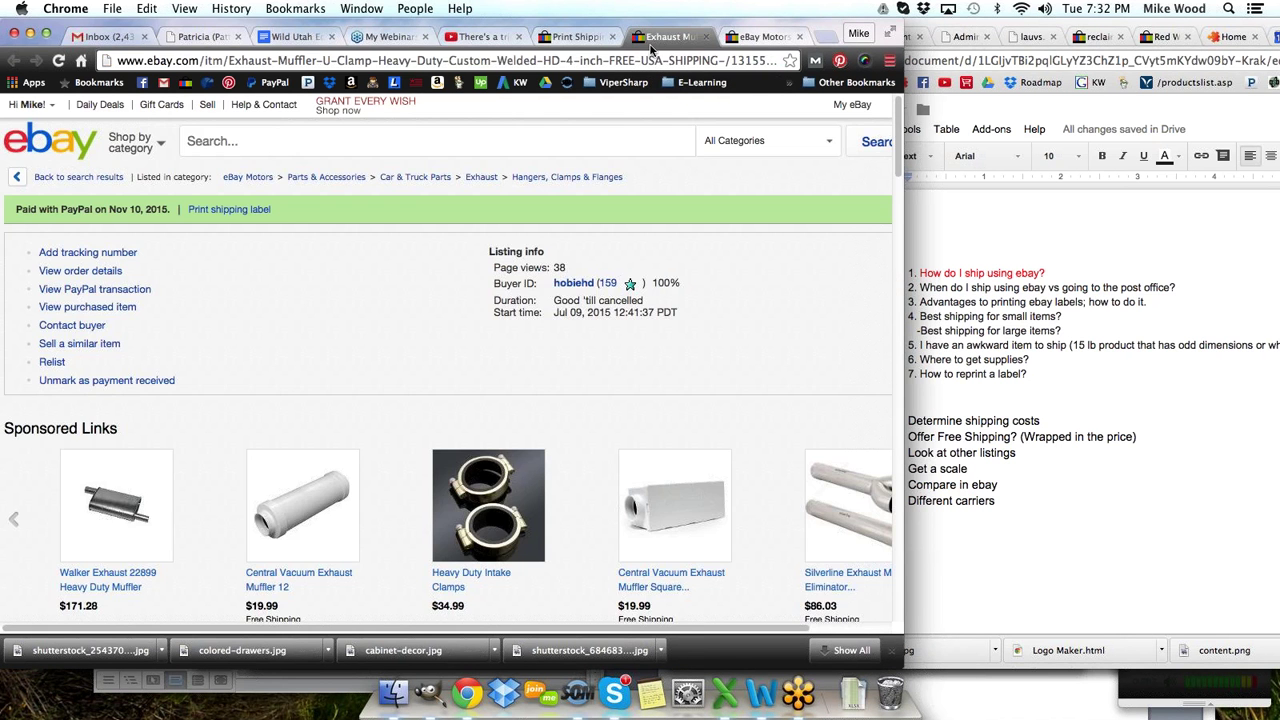
{"action": "left_click", "coordinate": [275, 146]}
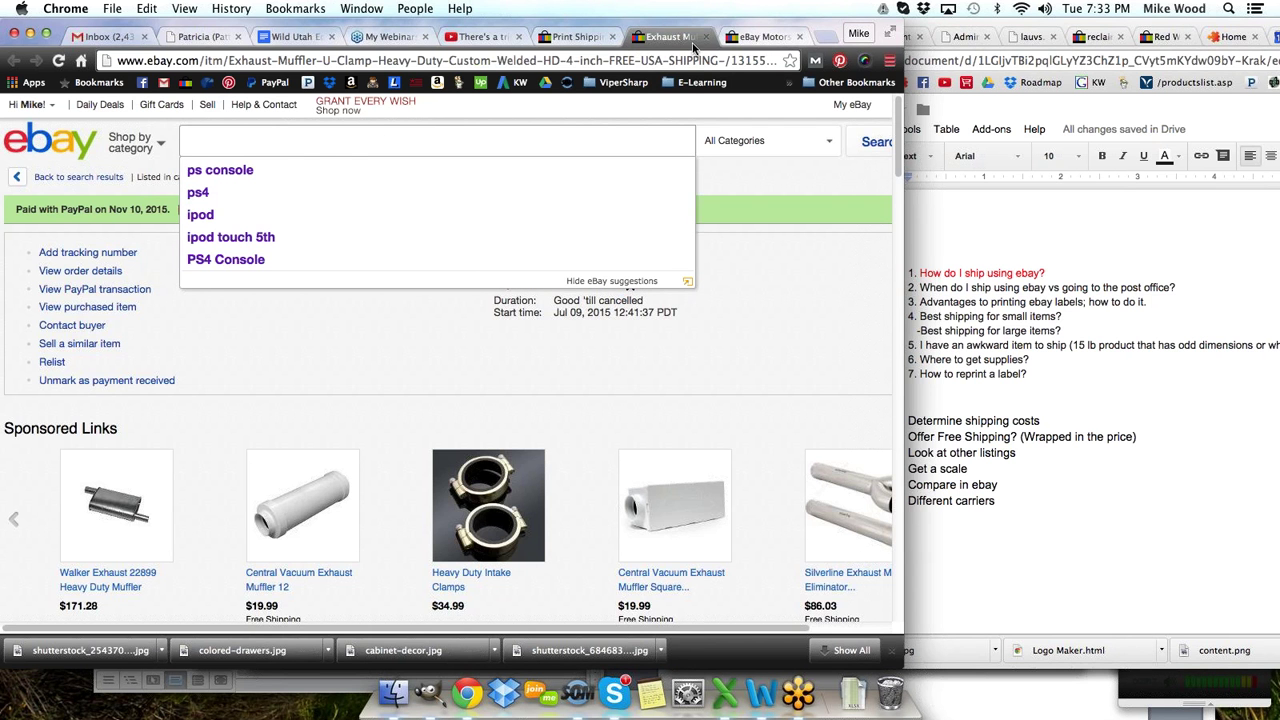
{"action": "left_click", "coordinate": [760, 37]}
{"action": "scroll", "coordinate": [414, 410], "scroll_direction": "up", "scroll_amount": 20}
{"action": "scroll", "coordinate": [406, 408], "scroll_direction": "down", "scroll_amount": 5}
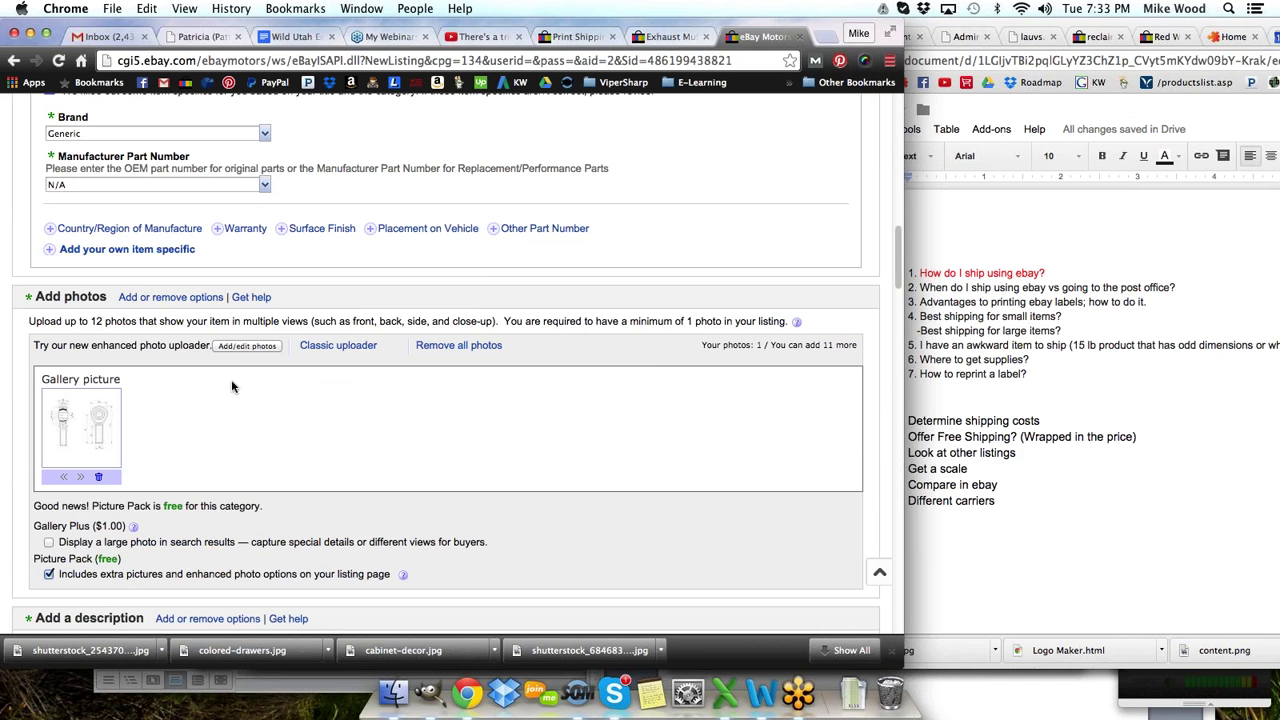
{"action": "left_click", "coordinate": [235, 347]}
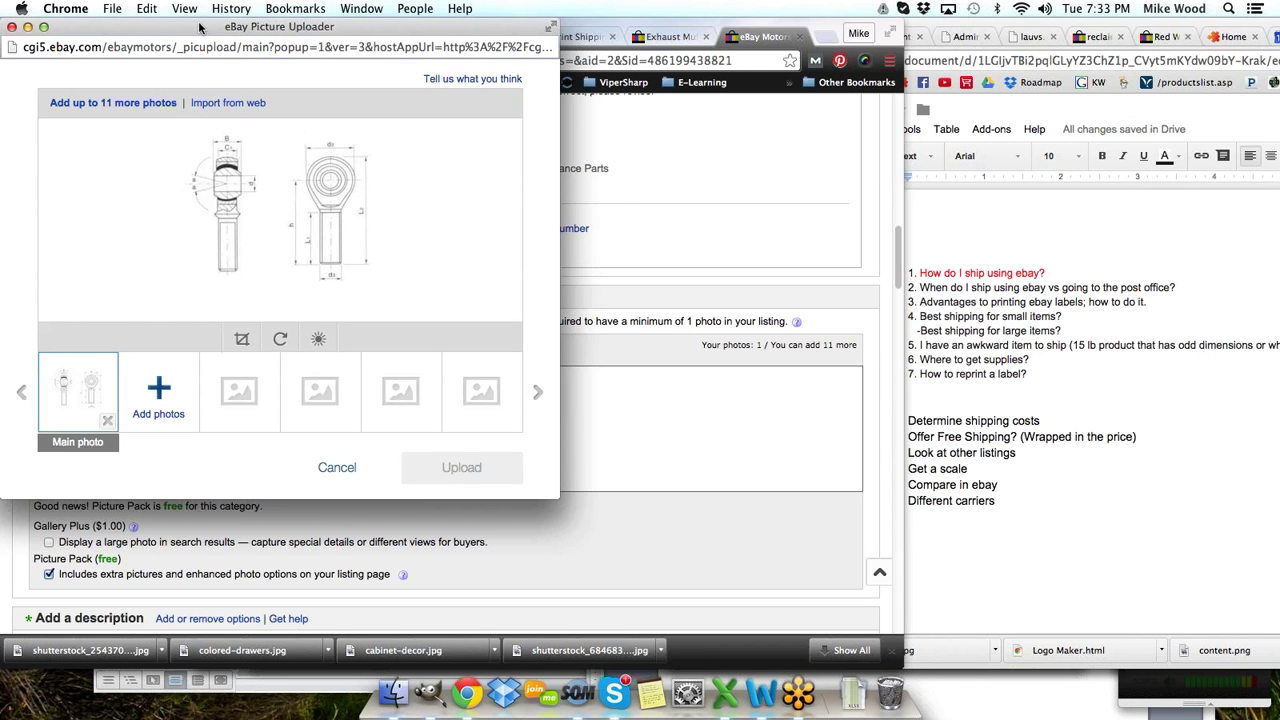
{"action": "left_click_drag", "start_coordinate": [199, 27], "coordinate": [254, 41]}
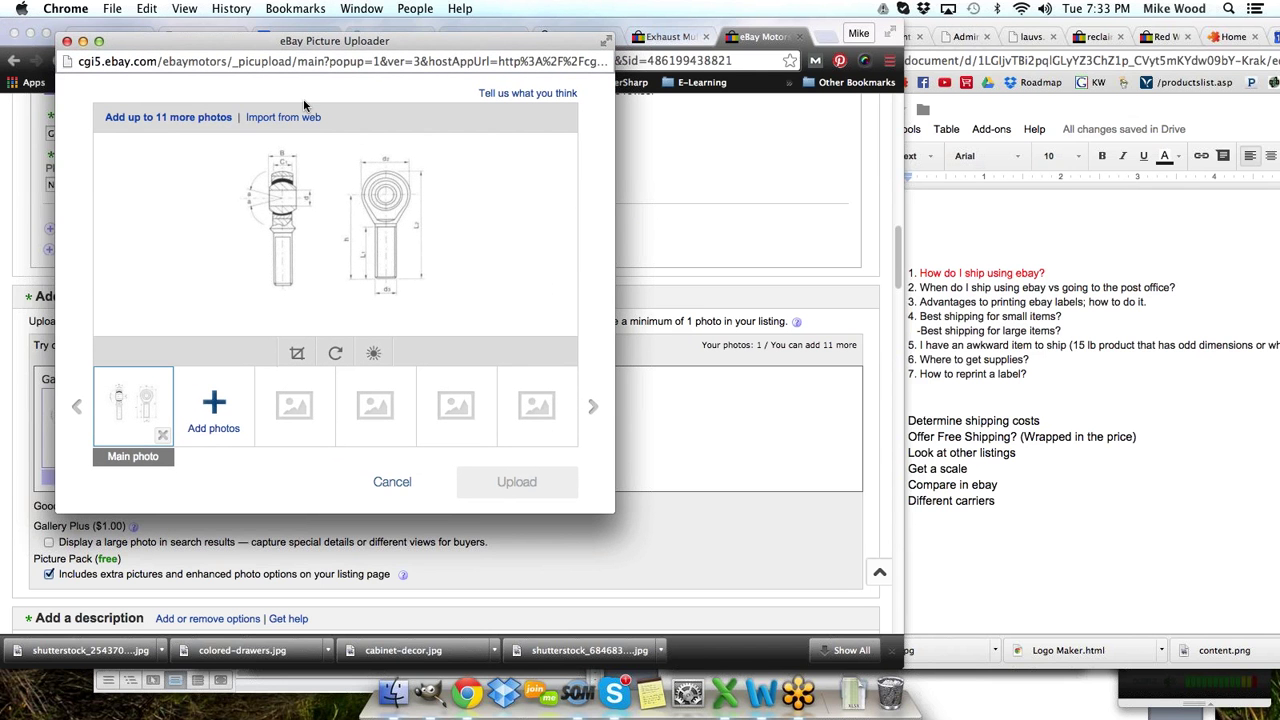
- Preview the recent photos in the Dropbox Camera Uploads folder and add 2015-11-10 19.23.40.jpg to the photo uploader
{"action": "left_click", "coordinate": [213, 407]}
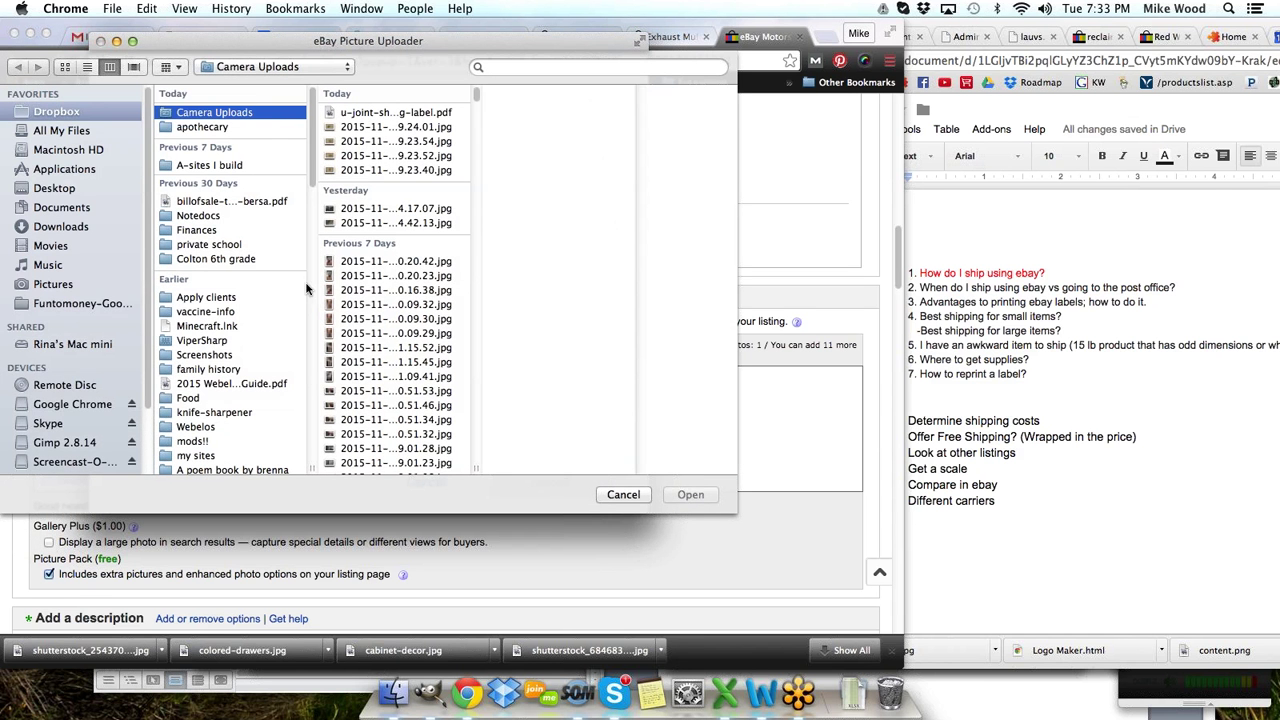
{"action": "left_click", "coordinate": [366, 130]}
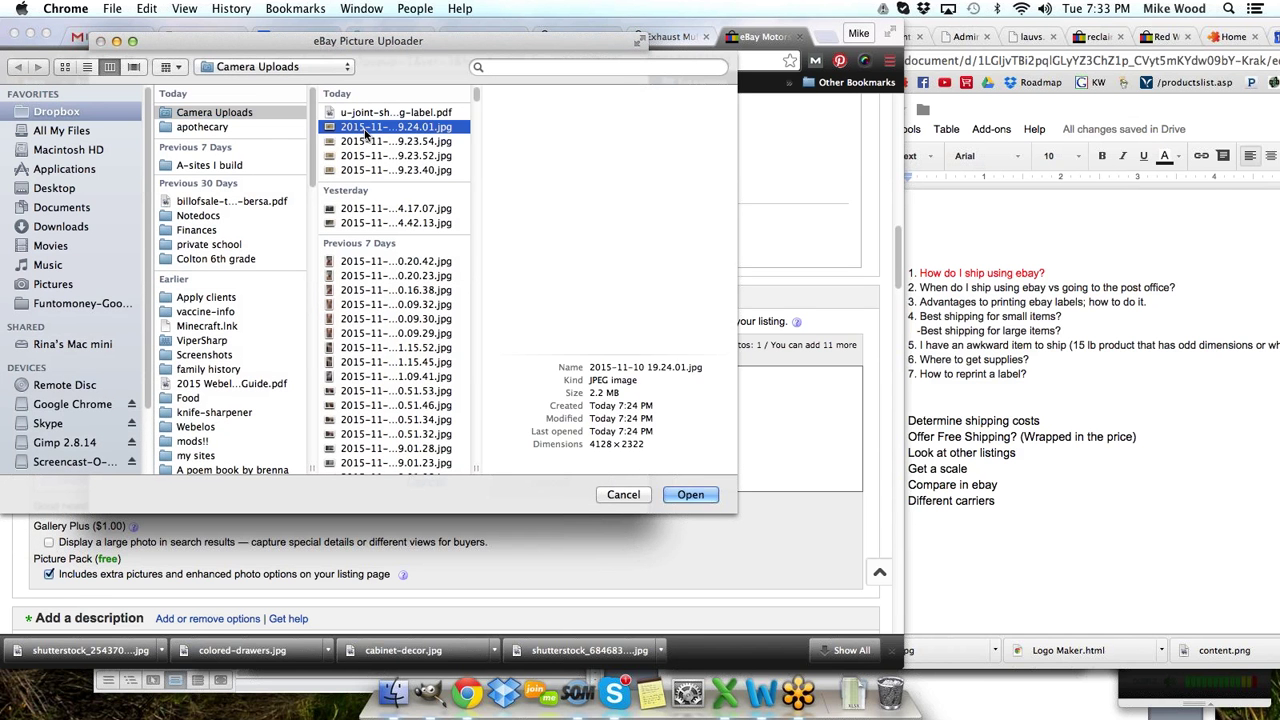
{"action": "left_click", "coordinate": [366, 141]}
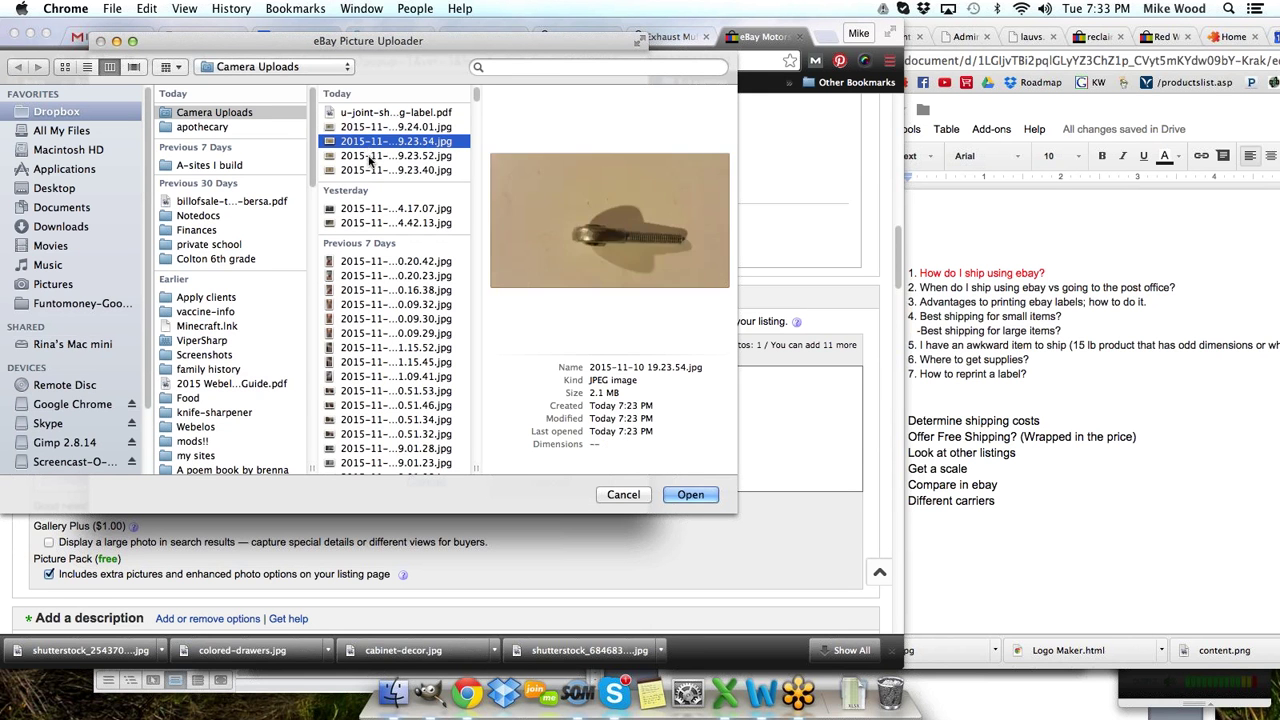
{"action": "left_click", "coordinate": [367, 156]}
{"action": "left_click", "coordinate": [370, 170]}
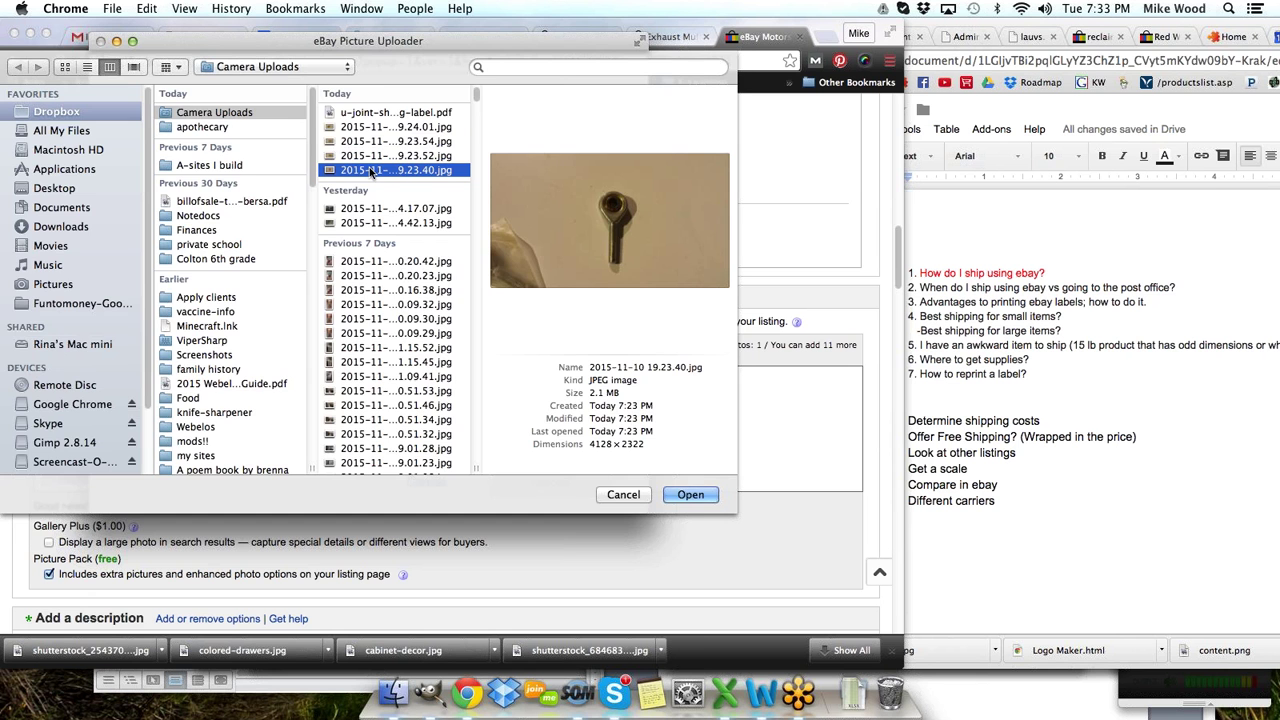
{"action": "double_click", "coordinate": [370, 171]}
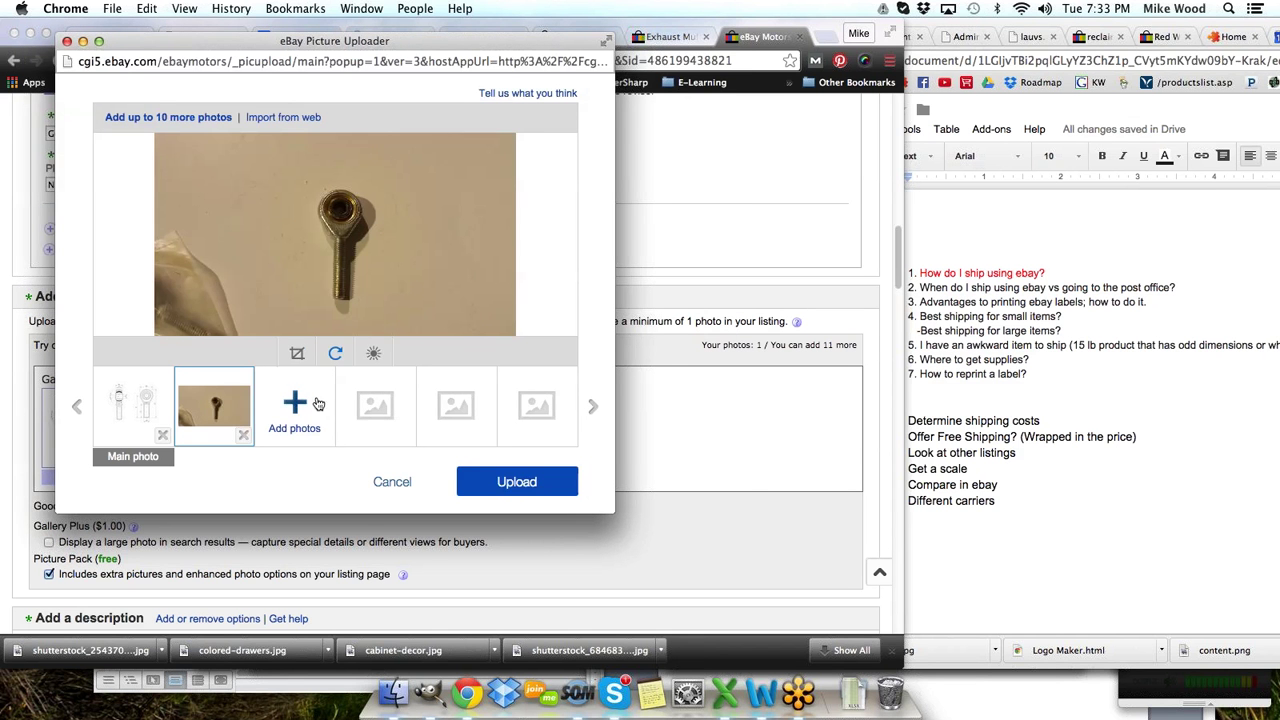
- Crop the newly added photo closely around the threaded rod end and apply the crop
{"action": "left_click", "coordinate": [298, 354]}
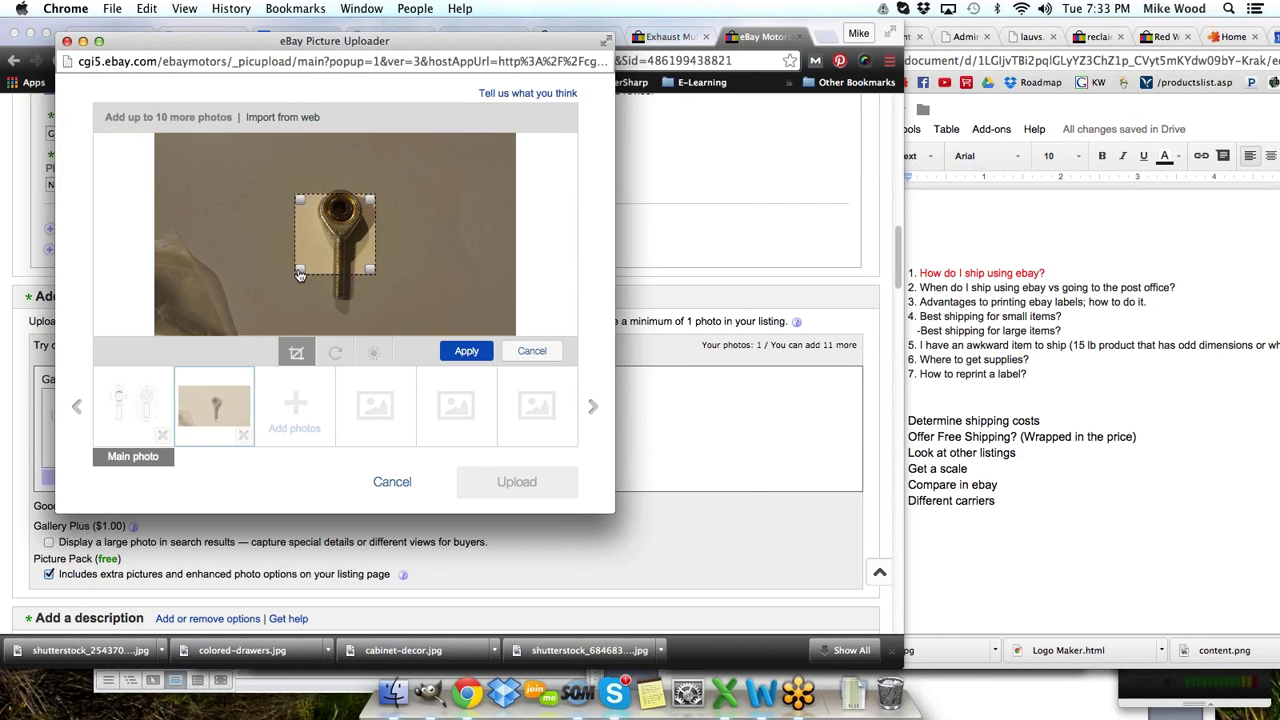
{"action": "left_click_drag", "start_coordinate": [370, 200], "coordinate": [404, 180]}
{"action": "left_click", "coordinate": [466, 351]}
- Raise the cropped photo's brightness to about 57 and contrast to about 40, and close the photo uploader without saving
{"action": "left_click", "coordinate": [375, 354]}
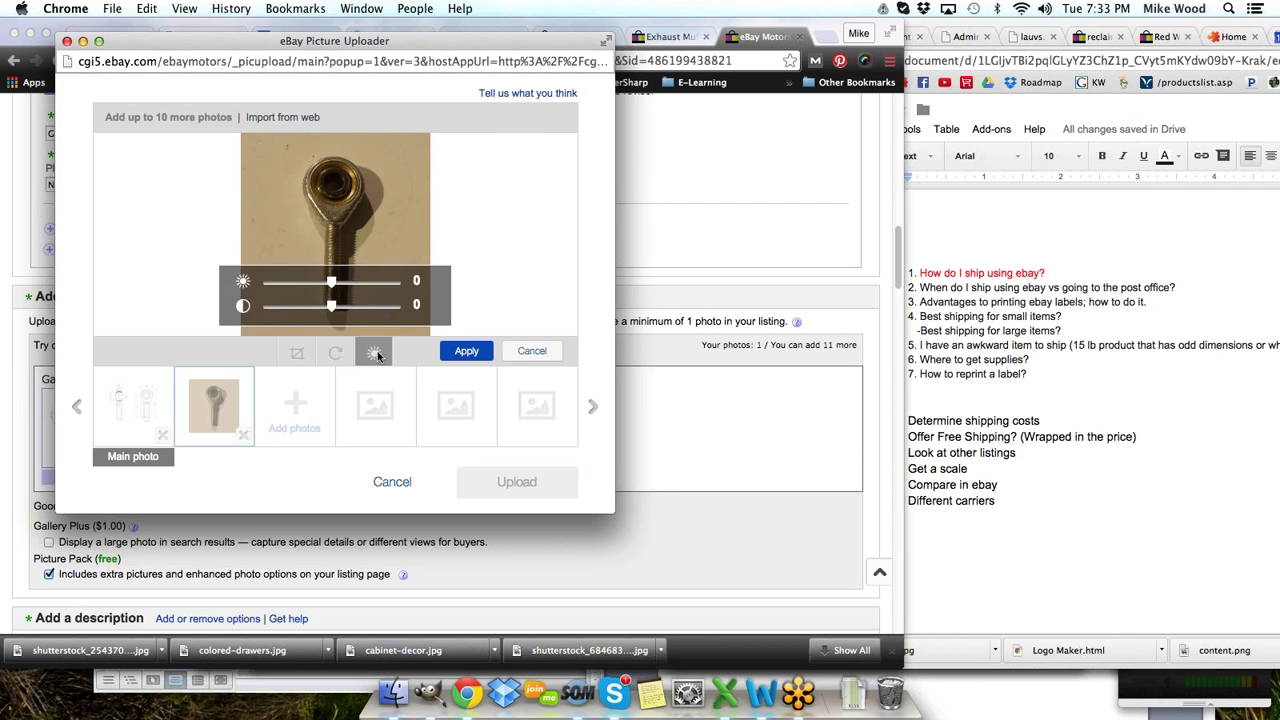
{"action": "left_click_drag", "start_coordinate": [332, 287], "coordinate": [363, 311]}
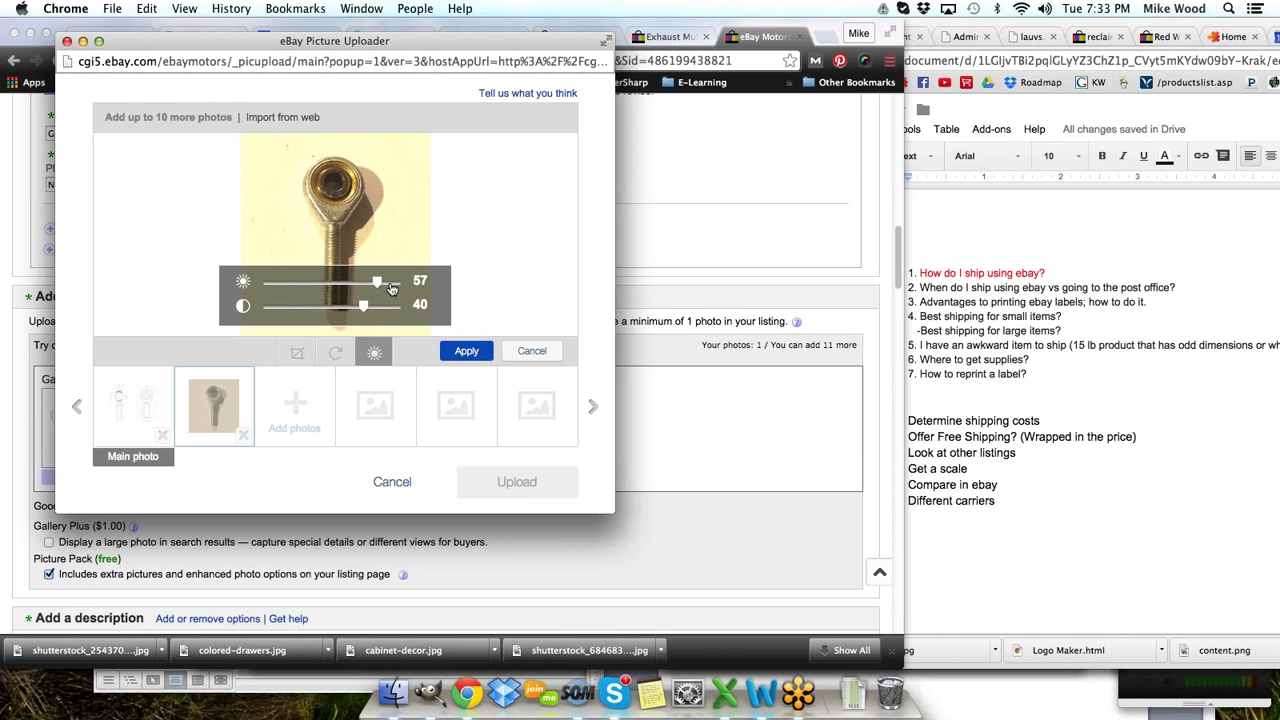
{"action": "left_click", "coordinate": [476, 353]}
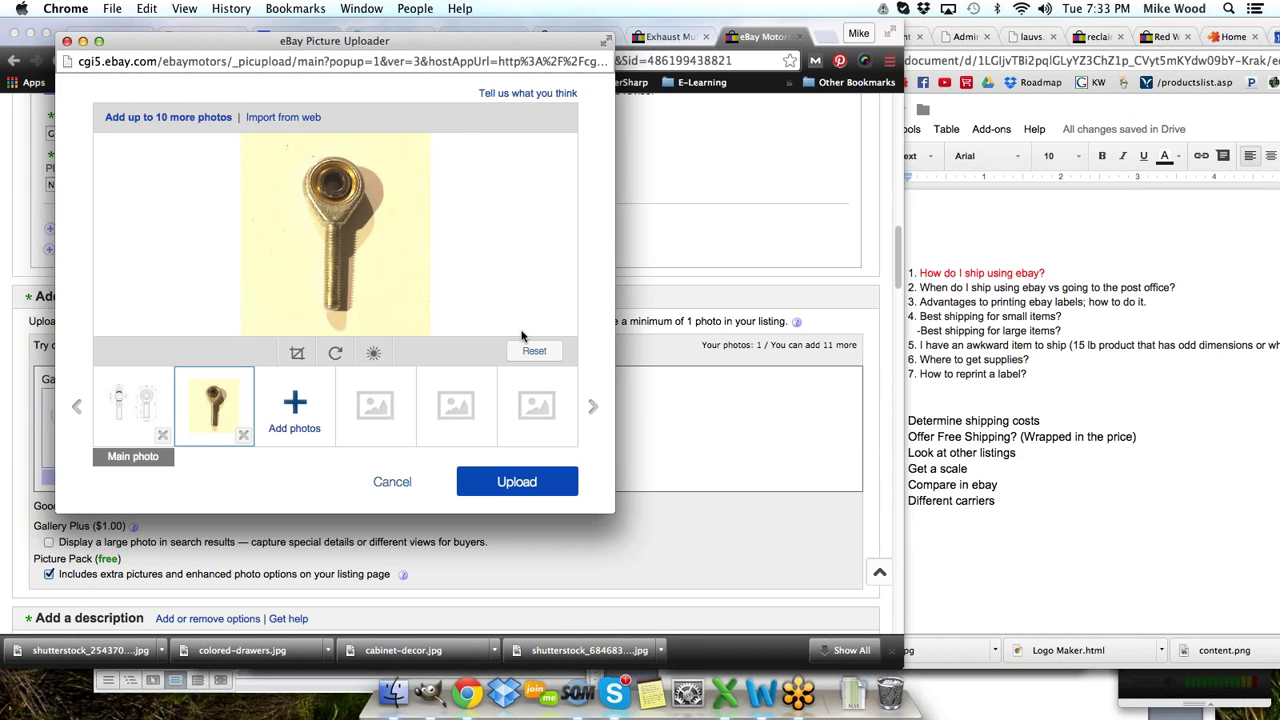
{"action": "left_click", "coordinate": [392, 482]}
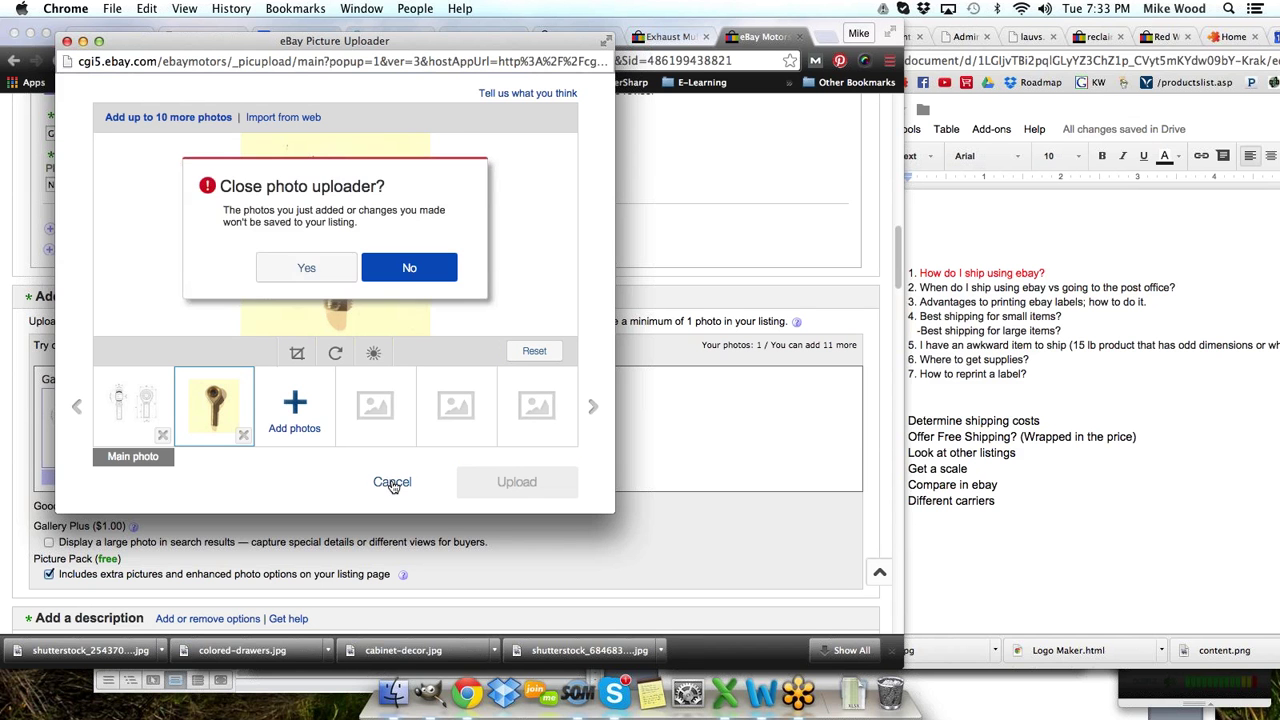
{"action": "left_click", "coordinate": [306, 269]}
- Switch to GIMP, start opening an image and browse to the Camera Uploads folder in Dropbox
{"action": "left_click", "coordinate": [430, 692]}
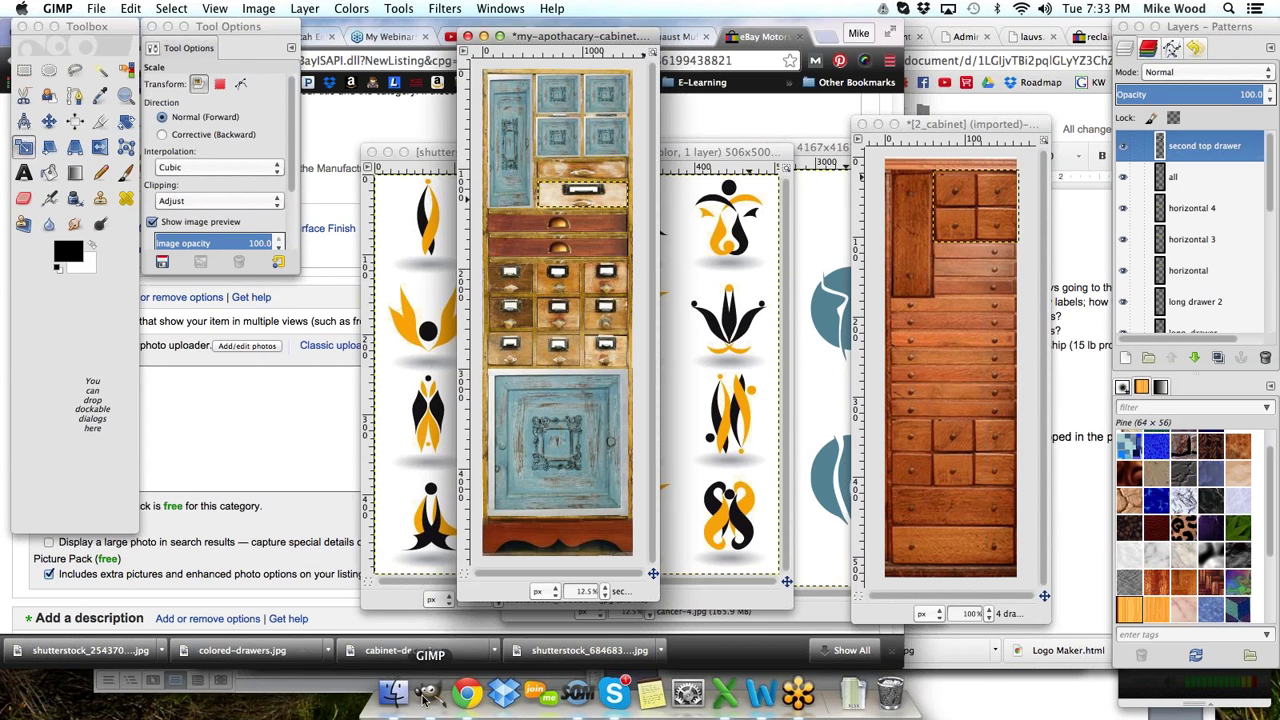
{"action": "left_click", "coordinate": [96, 9]}
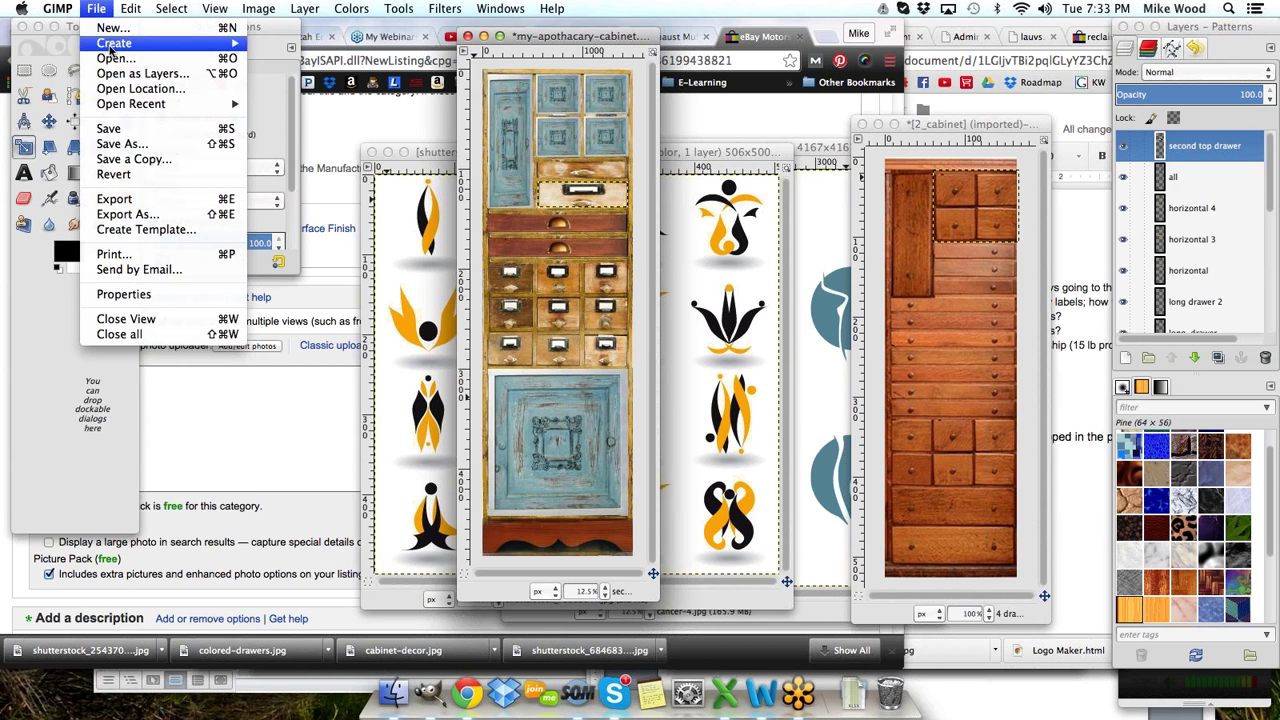
{"action": "left_click", "coordinate": [115, 58]}
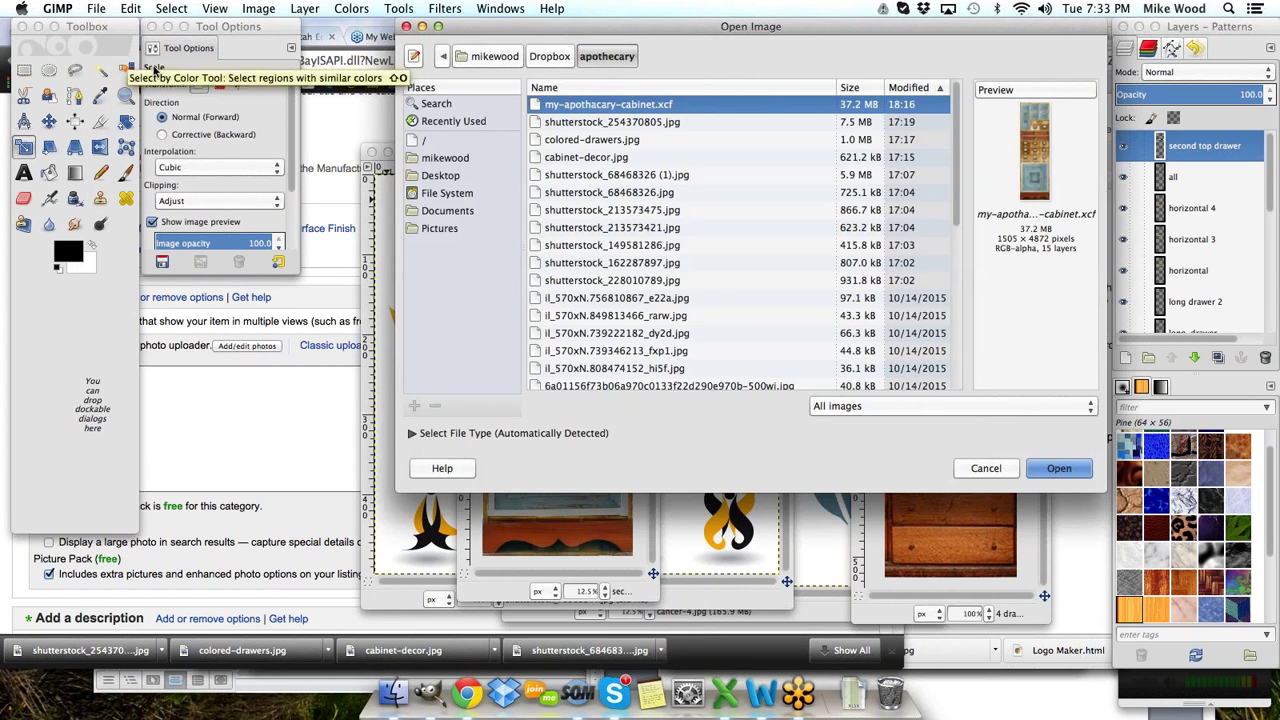
{"action": "left_click", "coordinate": [448, 158]}
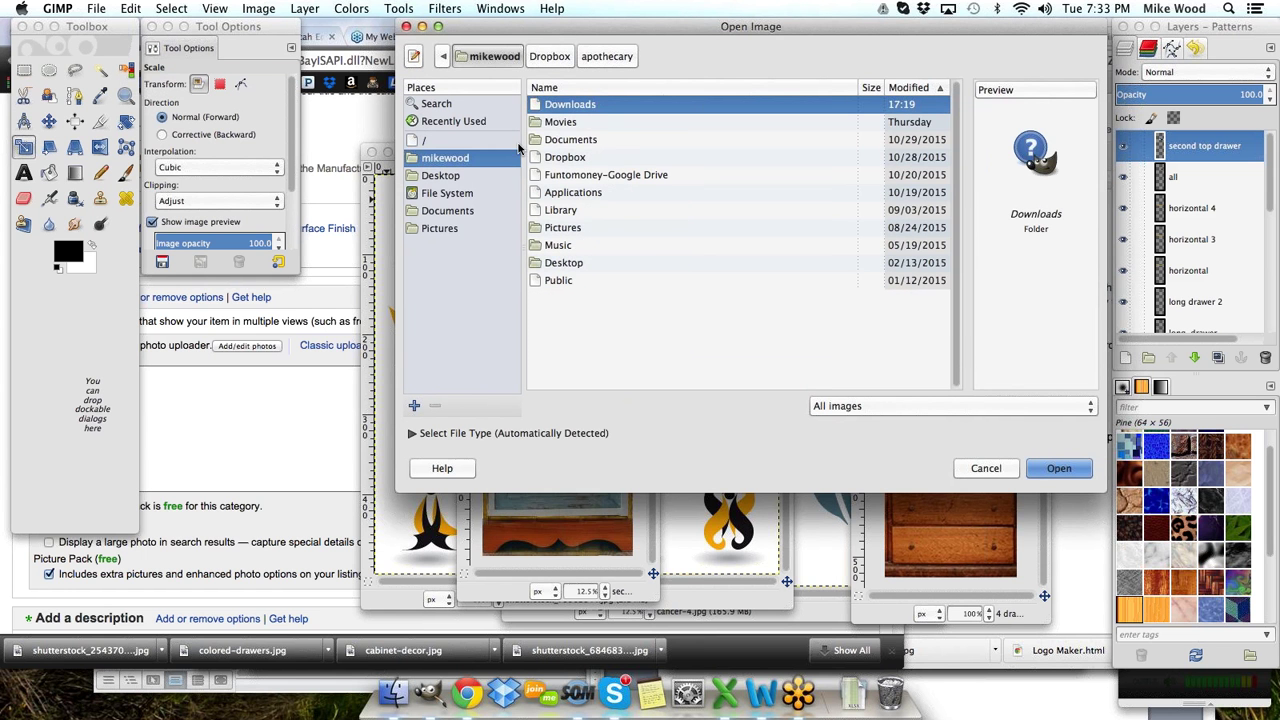
{"action": "double_click", "coordinate": [571, 159]}
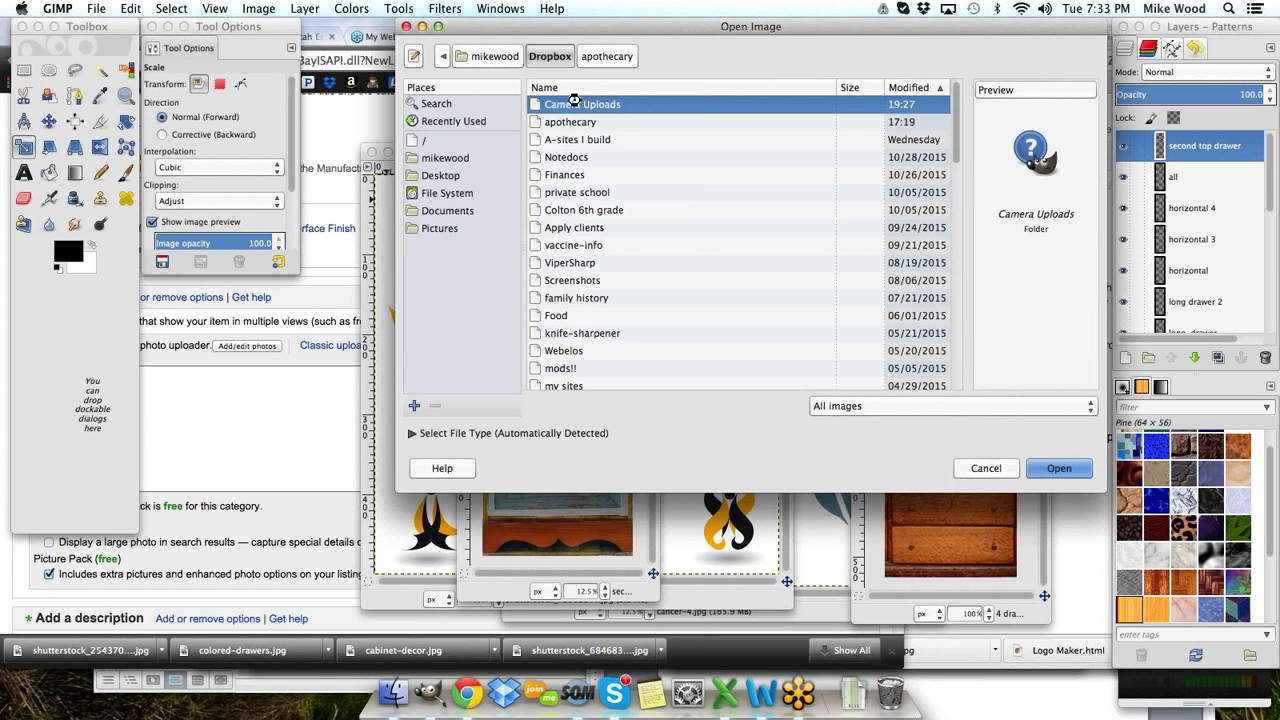
{"action": "double_click", "coordinate": [575, 104]}
- Open the four photos from 2015-11-10 19.23.40.jpg through 2015-11-10 19.24.01.jpg together
{"action": "left_click", "coordinate": [592, 122]}
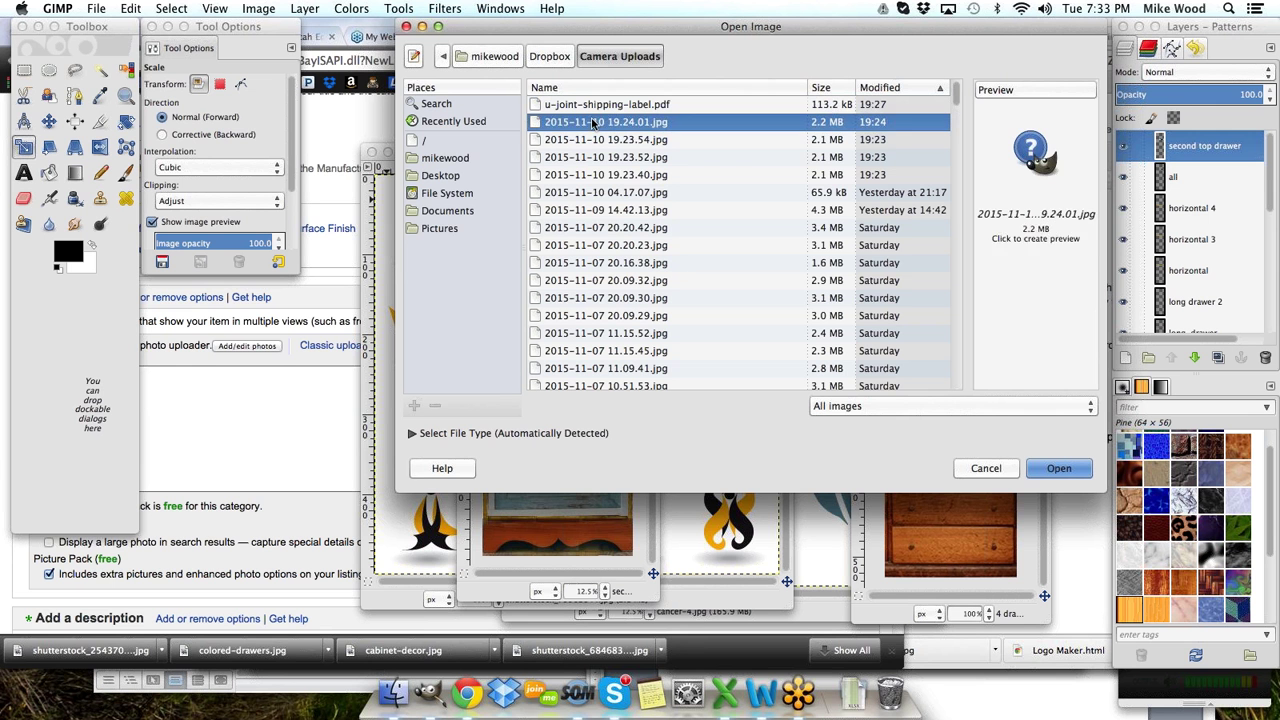
{"action": "left_click", "coordinate": [571, 195]}
{"action": "left_click", "coordinate": [572, 178]}
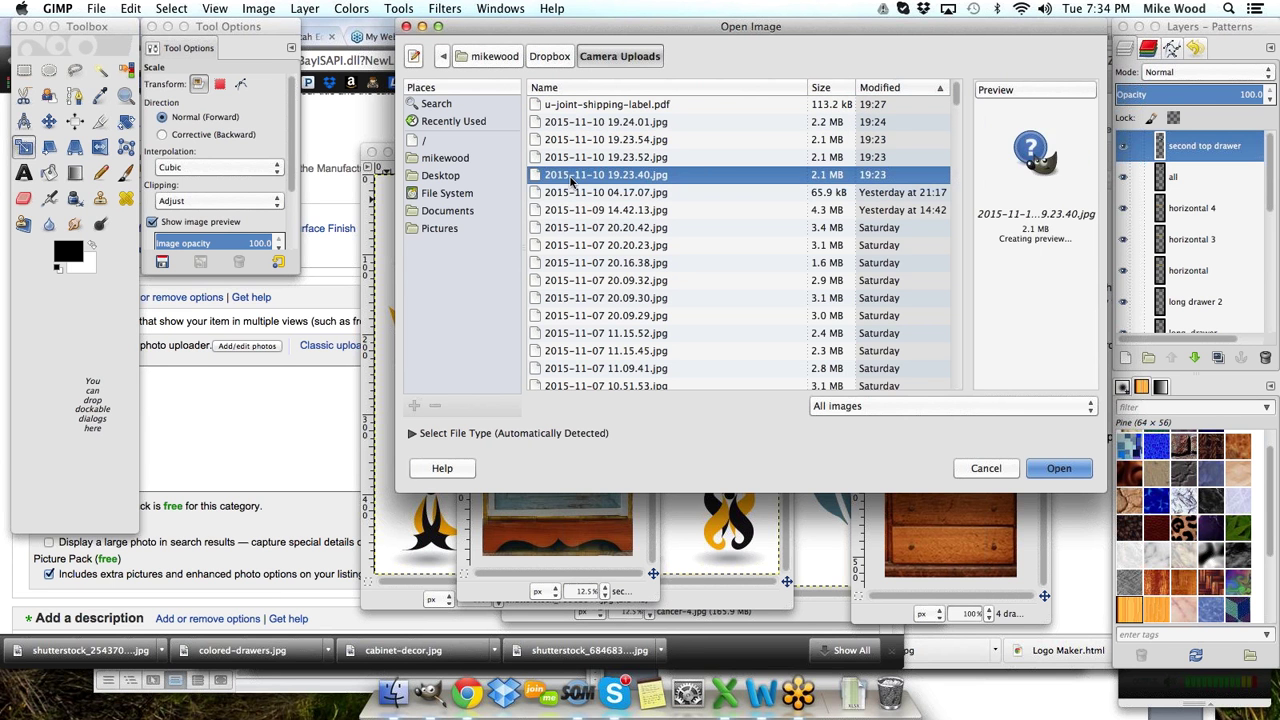
{"action": "left_click", "coordinate": [553, 125], "text": "shift"}
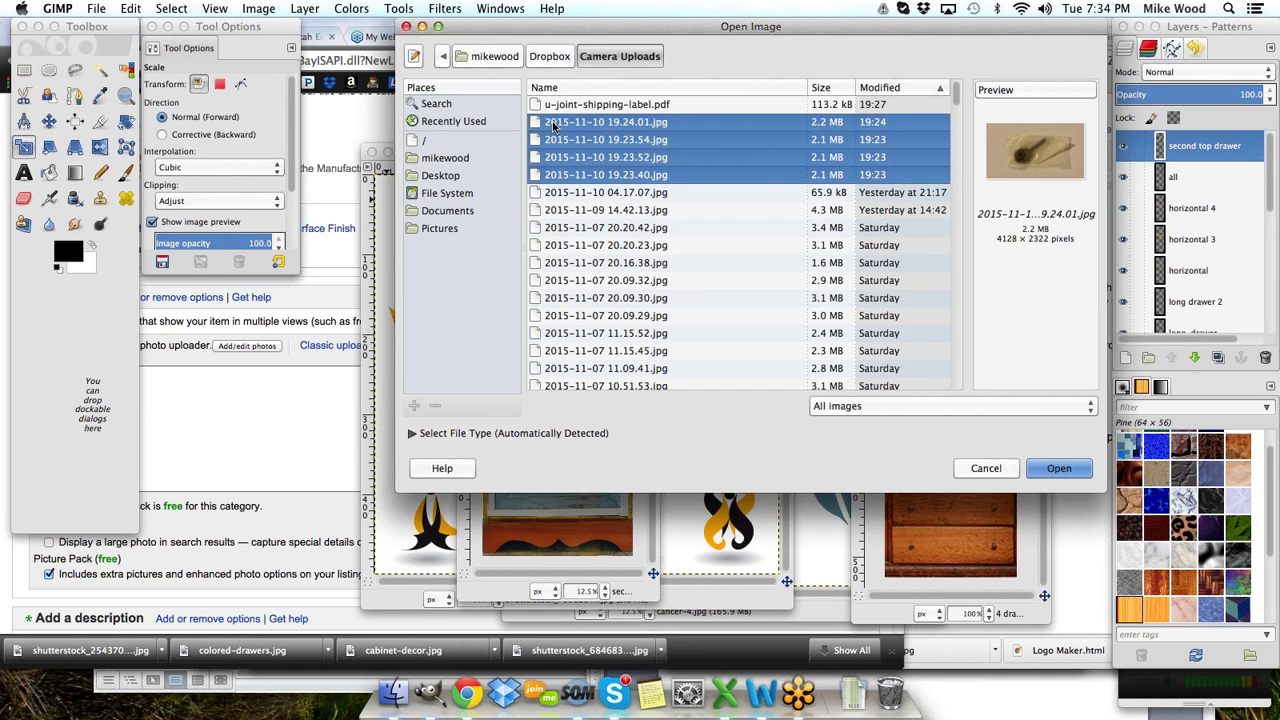
{"action": "key", "text": "Return"}
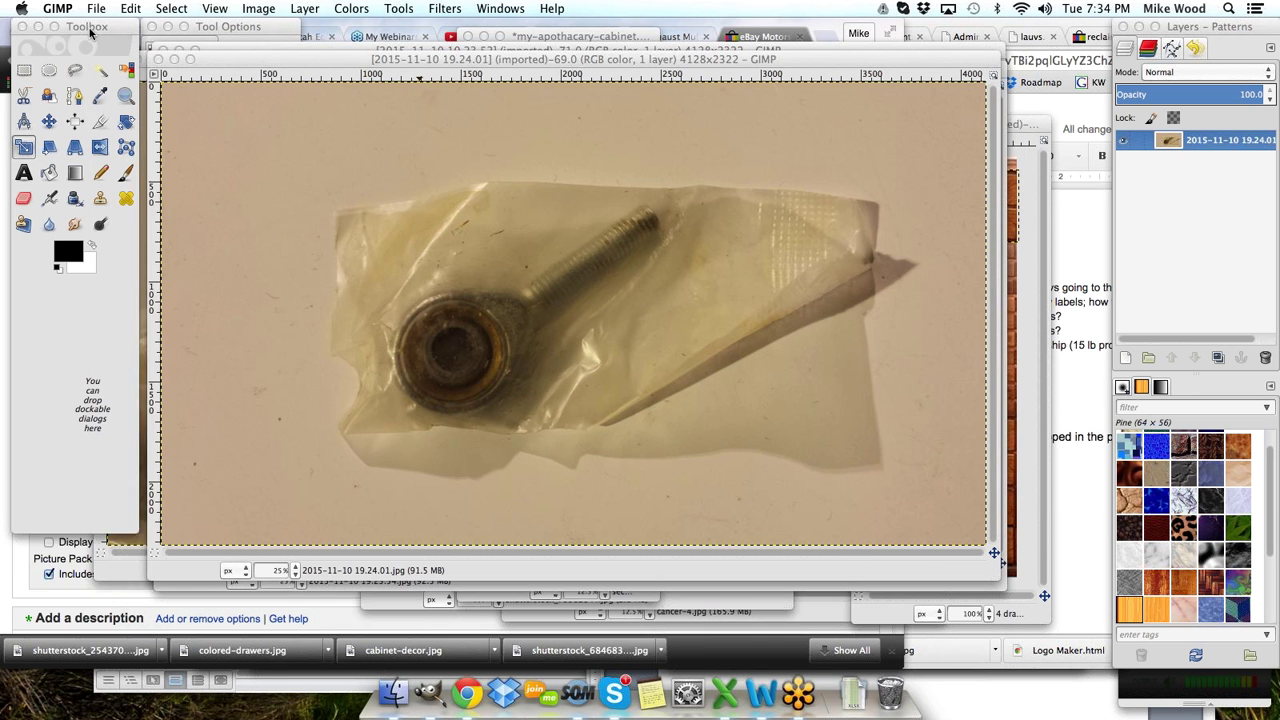
- Crop the bagged rod end photo to about 3004 × 2322 px, trimming its two sides and keeping the full height
{"action": "left_click", "coordinate": [89, 33]}
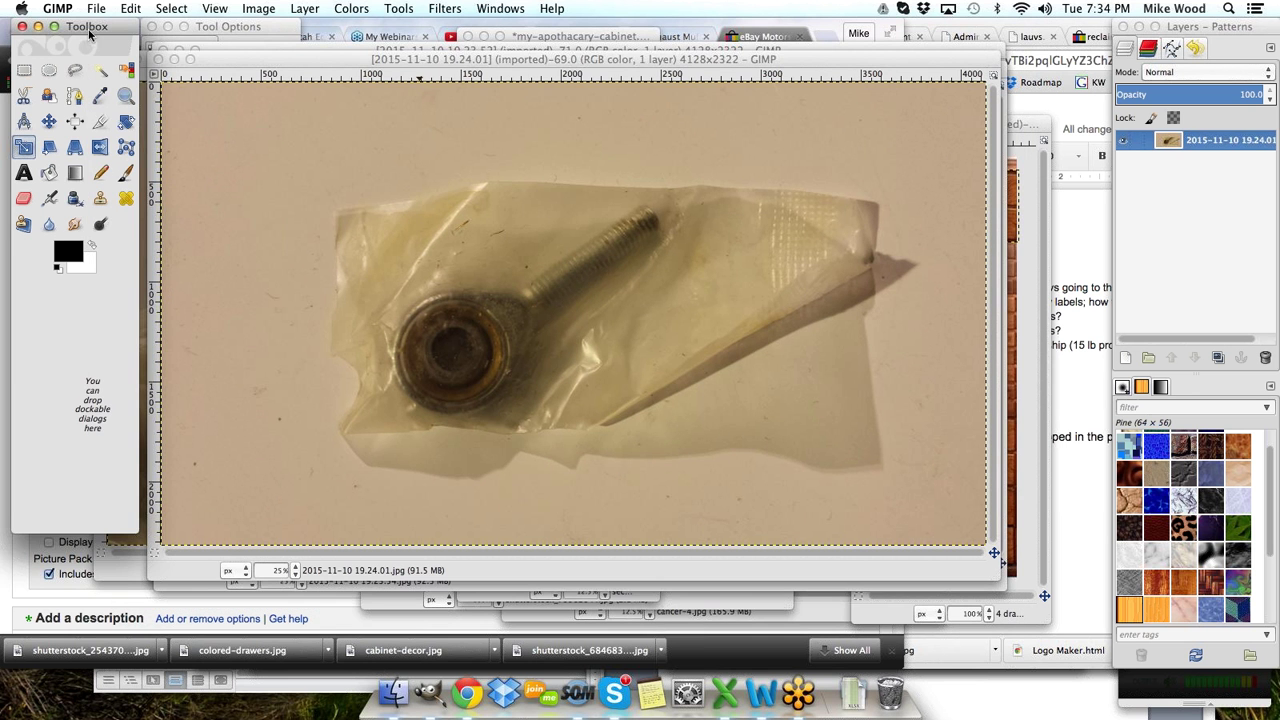
{"action": "left_click", "coordinate": [99, 122]}
{"action": "left_click_drag", "start_coordinate": [301, 140], "coordinate": [903, 543]}
{"action": "left_click_drag", "start_coordinate": [666, 143], "coordinate": [670, 88]}
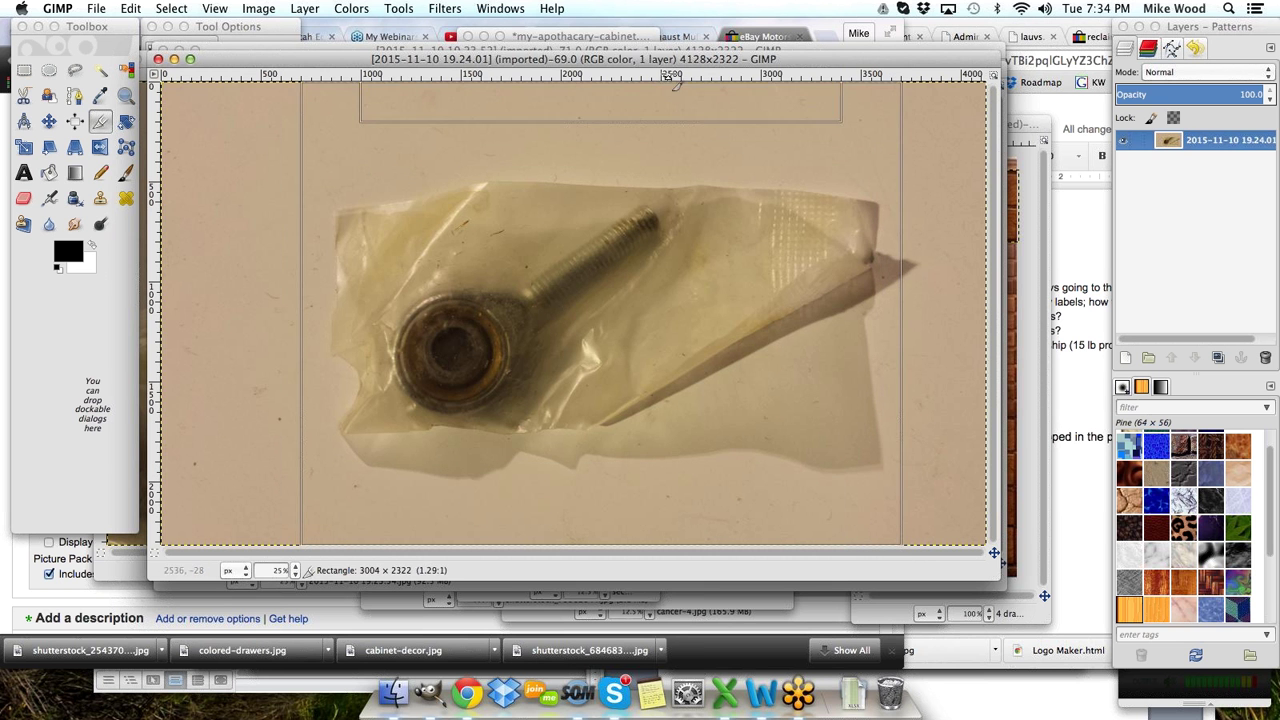
{"action": "left_click", "coordinate": [660, 112]}
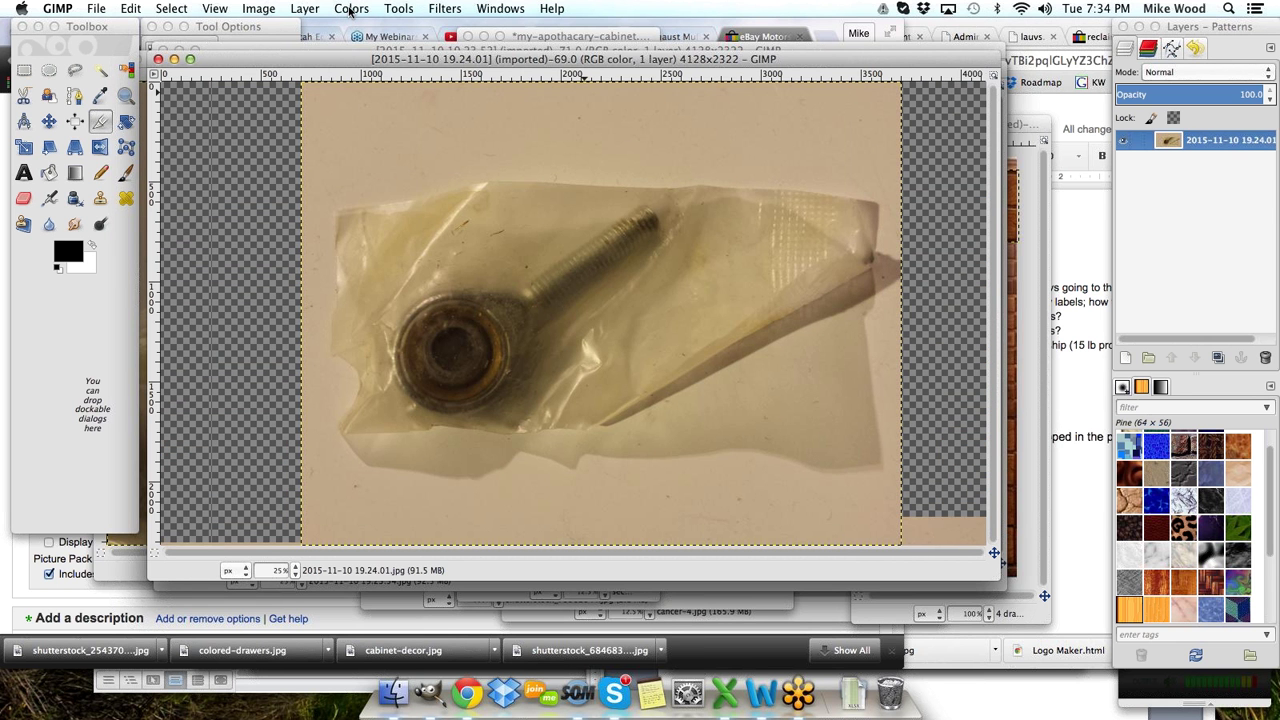
- Dismiss the calendar reminder and reduce the cropped photo's saturation to about -34, keeping hue at 0
{"action": "left_click", "coordinate": [351, 9]}
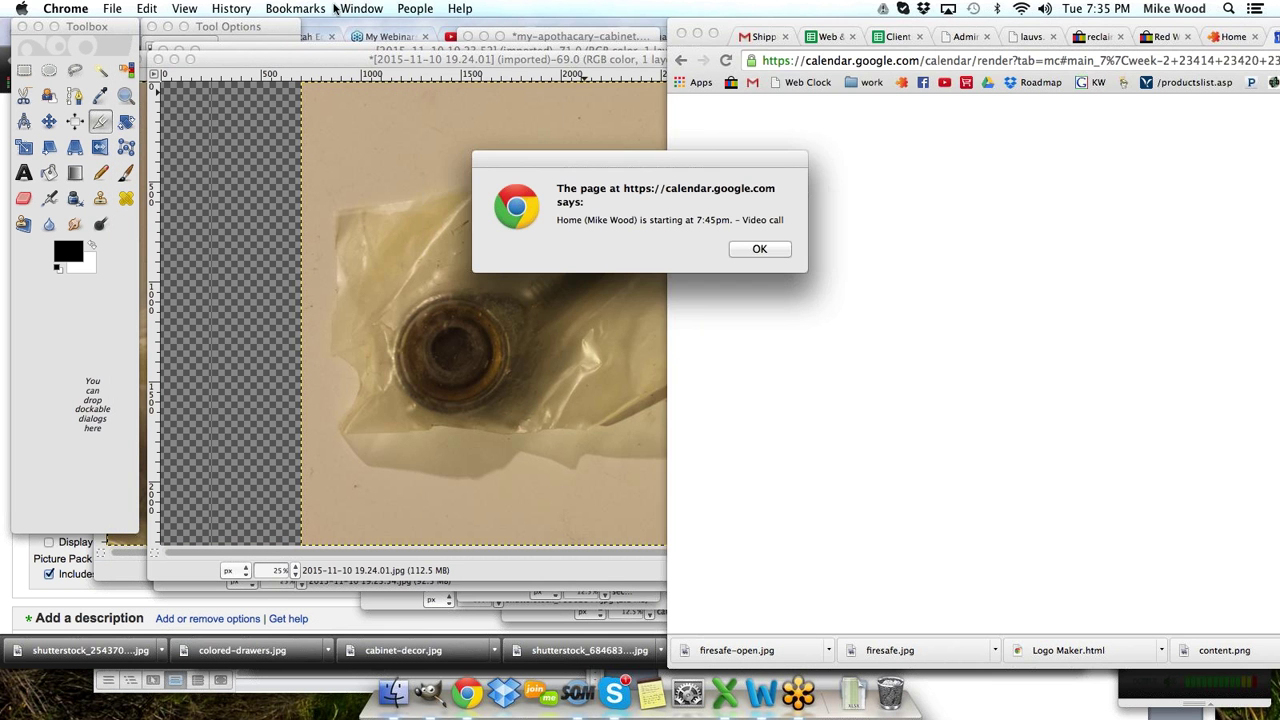
{"action": "left_click", "coordinate": [760, 249]}
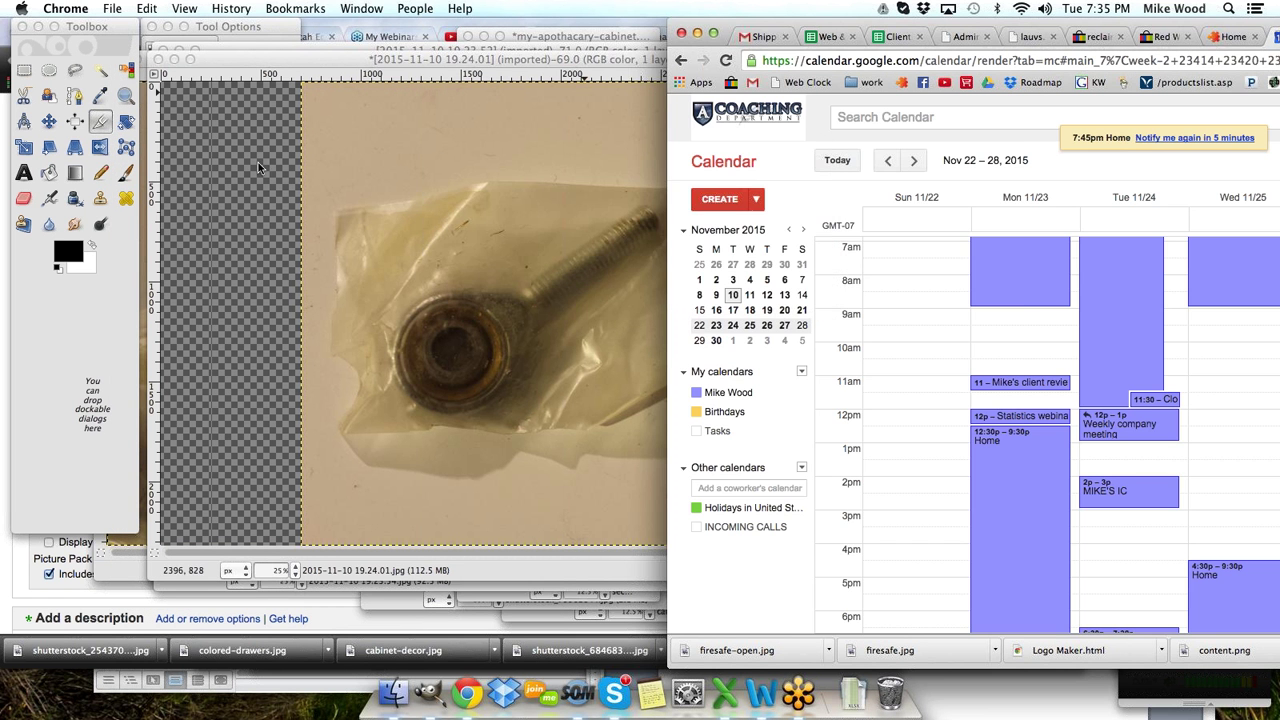
{"action": "left_click", "coordinate": [305, 62]}
{"action": "left_click", "coordinate": [351, 9]}
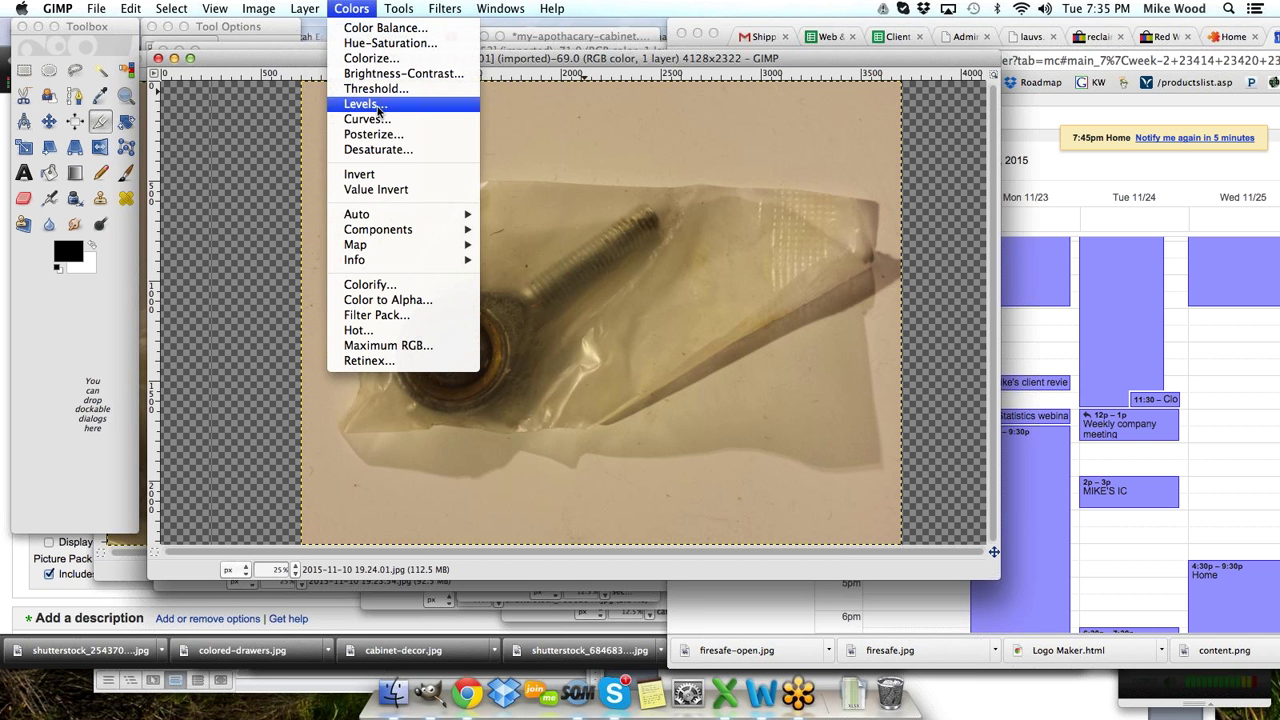
{"action": "left_click", "coordinate": [380, 45]}
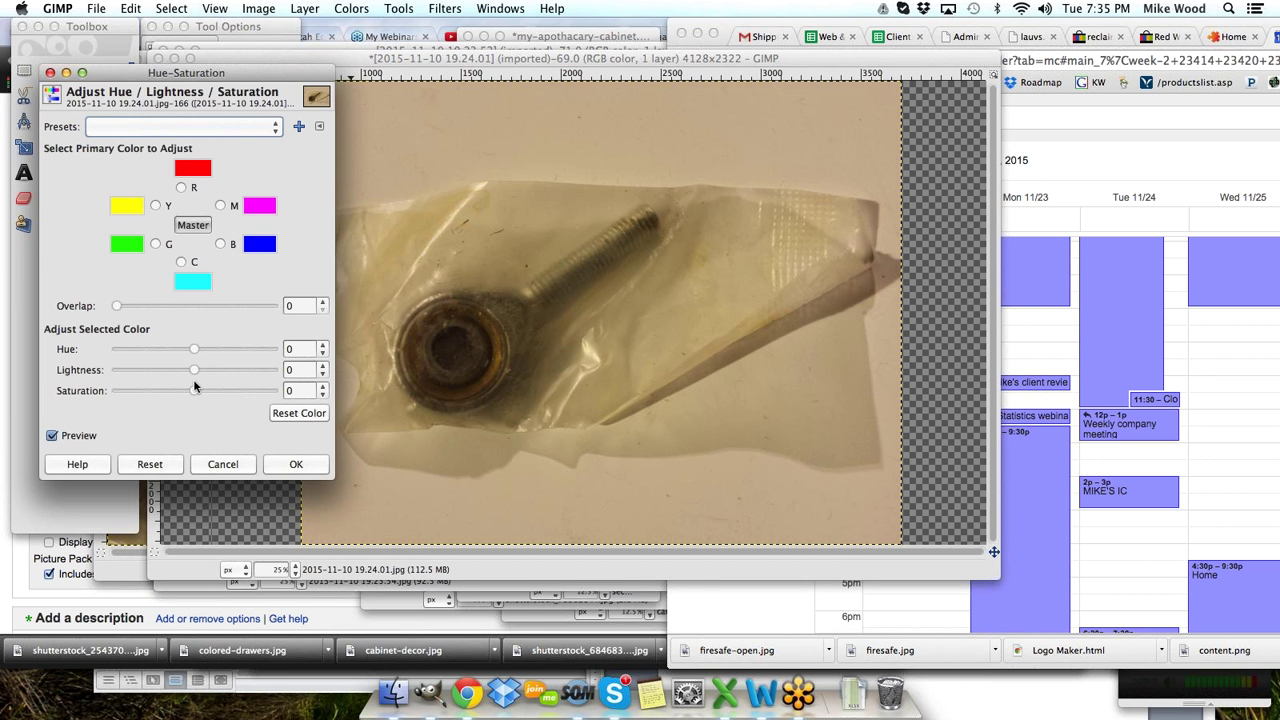
{"action": "mouse_move", "coordinate": [193, 355]}
{"action": "left_mouse_down"}
{"action": "mouse_move", "coordinate": [183, 351]}
{"action": "mouse_move", "coordinate": [195, 351]}
{"action": "left_mouse_up"}
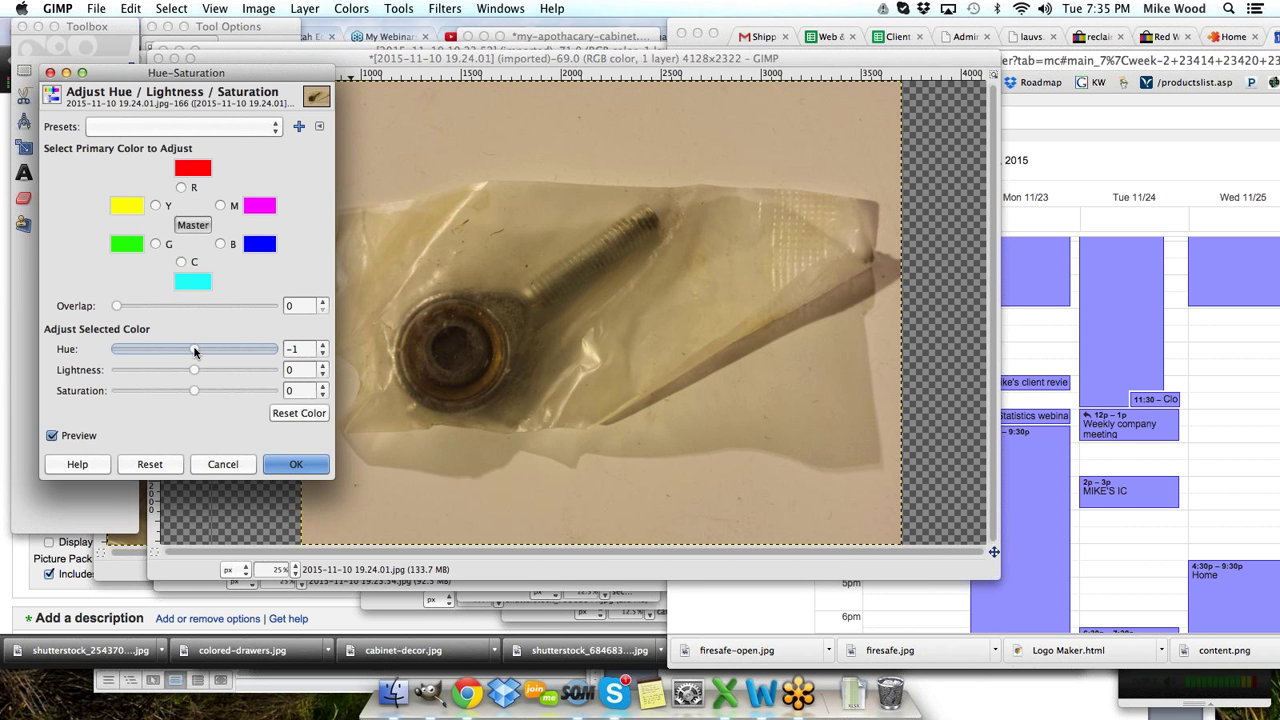
{"action": "left_click", "coordinate": [322, 345]}
{"action": "left_click_drag", "start_coordinate": [196, 393], "coordinate": [156, 393]}
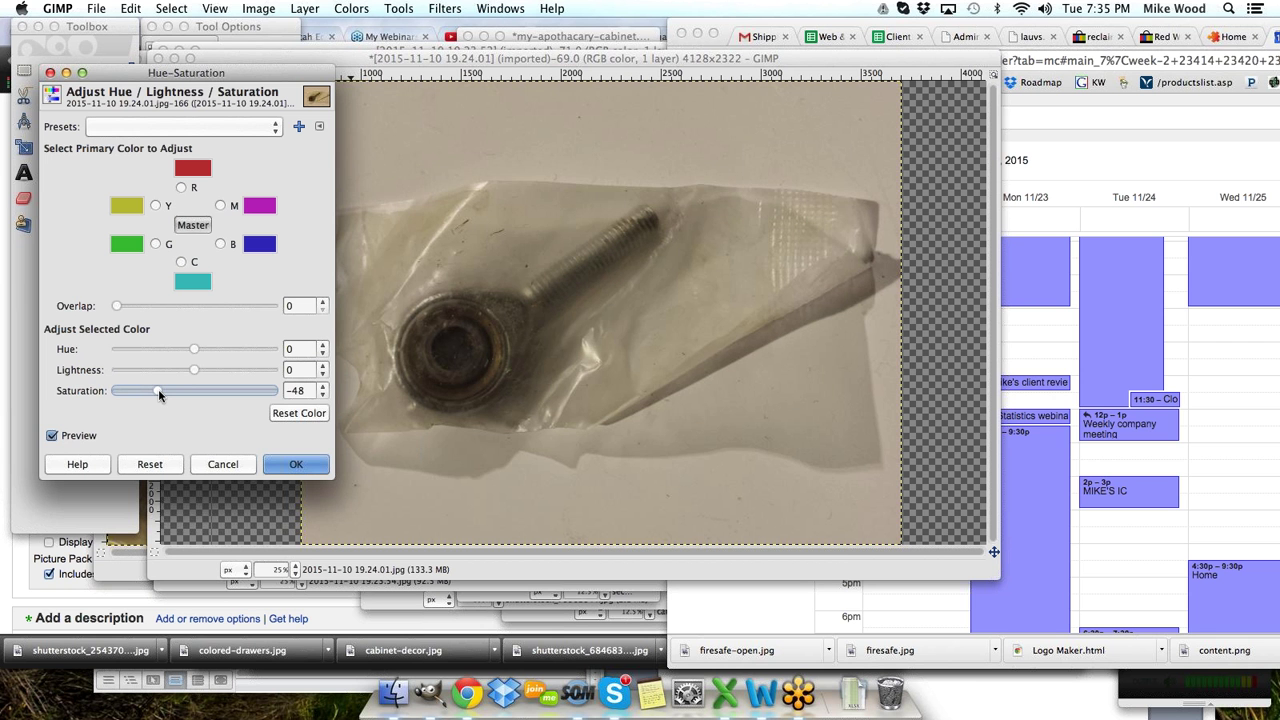
{"action": "left_click_drag", "start_coordinate": [158, 389], "coordinate": [170, 396]}
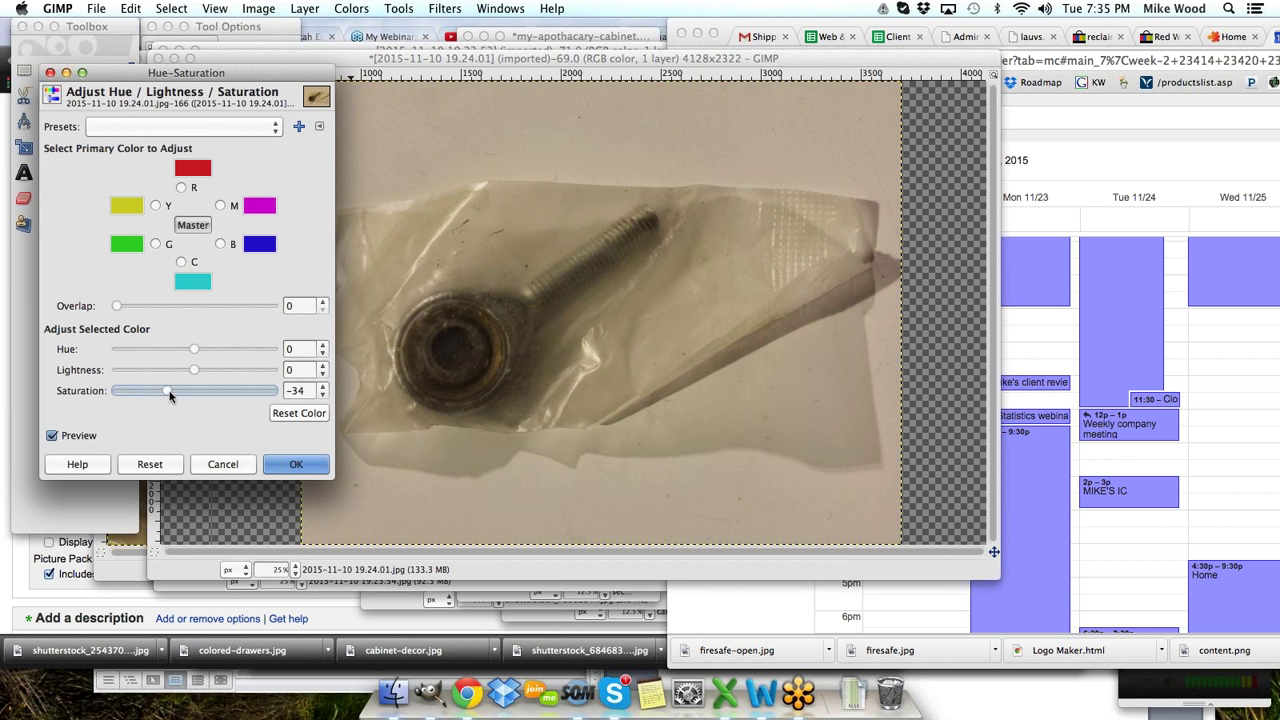
{"action": "left_click", "coordinate": [296, 464]}
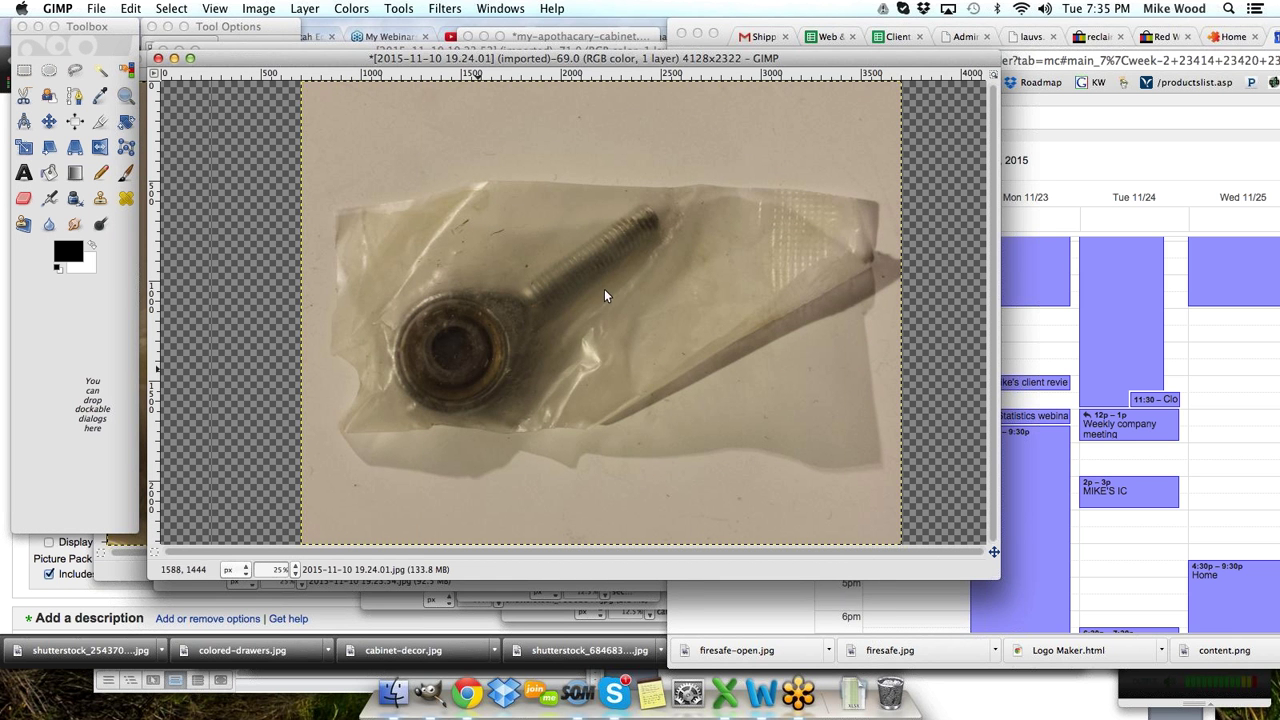
- Raise the photo's brightness to about 87 and its contrast to about 43
{"action": "left_click", "coordinate": [352, 9]}
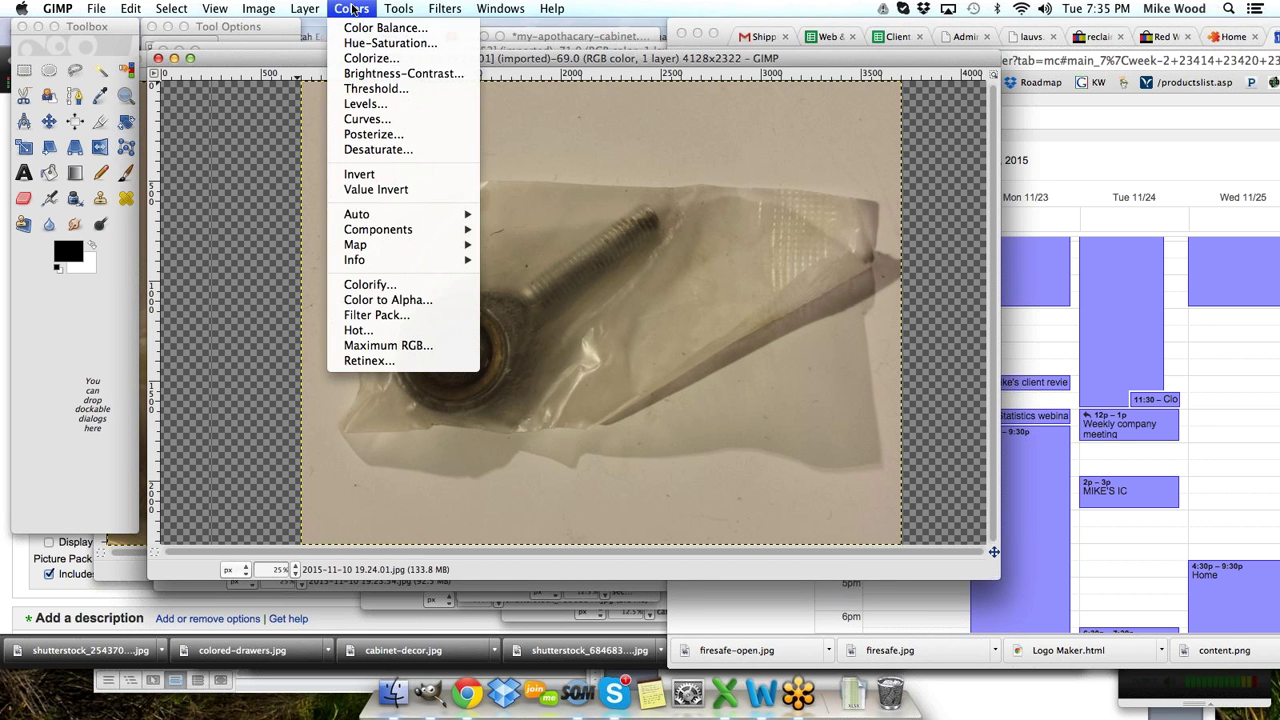
{"action": "left_click", "coordinate": [371, 78]}
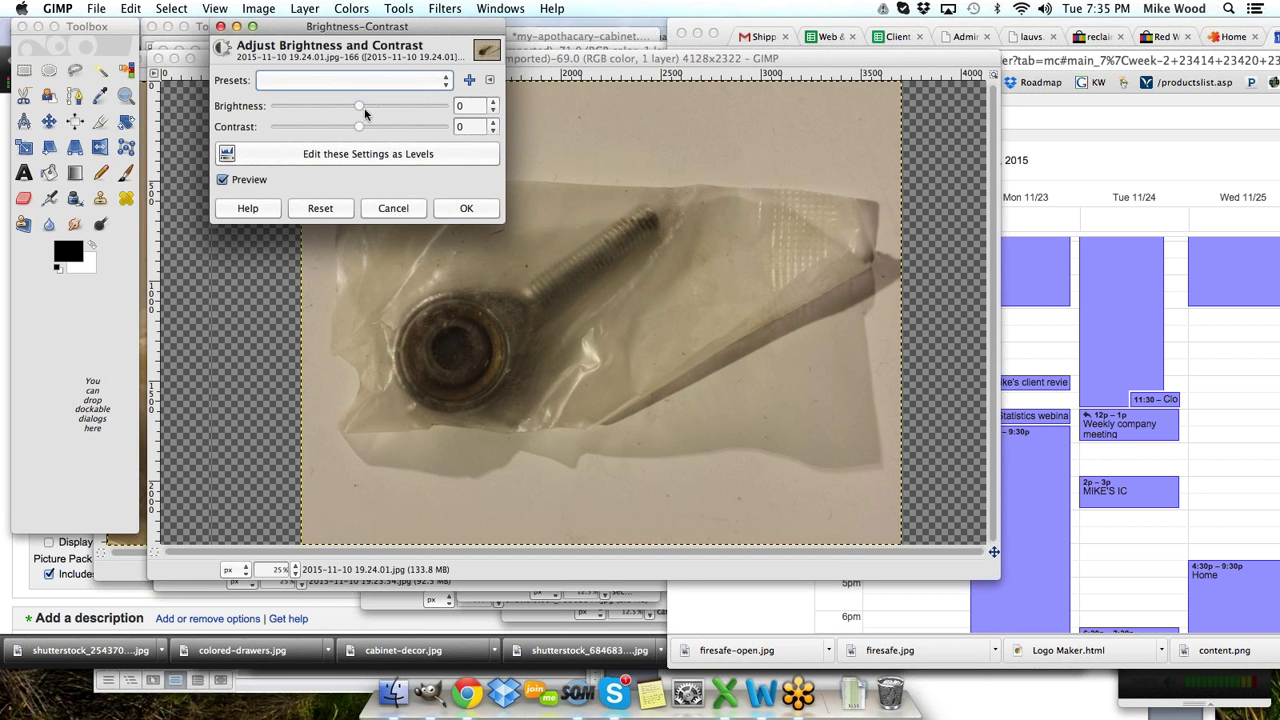
{"action": "left_click_drag", "start_coordinate": [359, 106], "coordinate": [434, 108]}
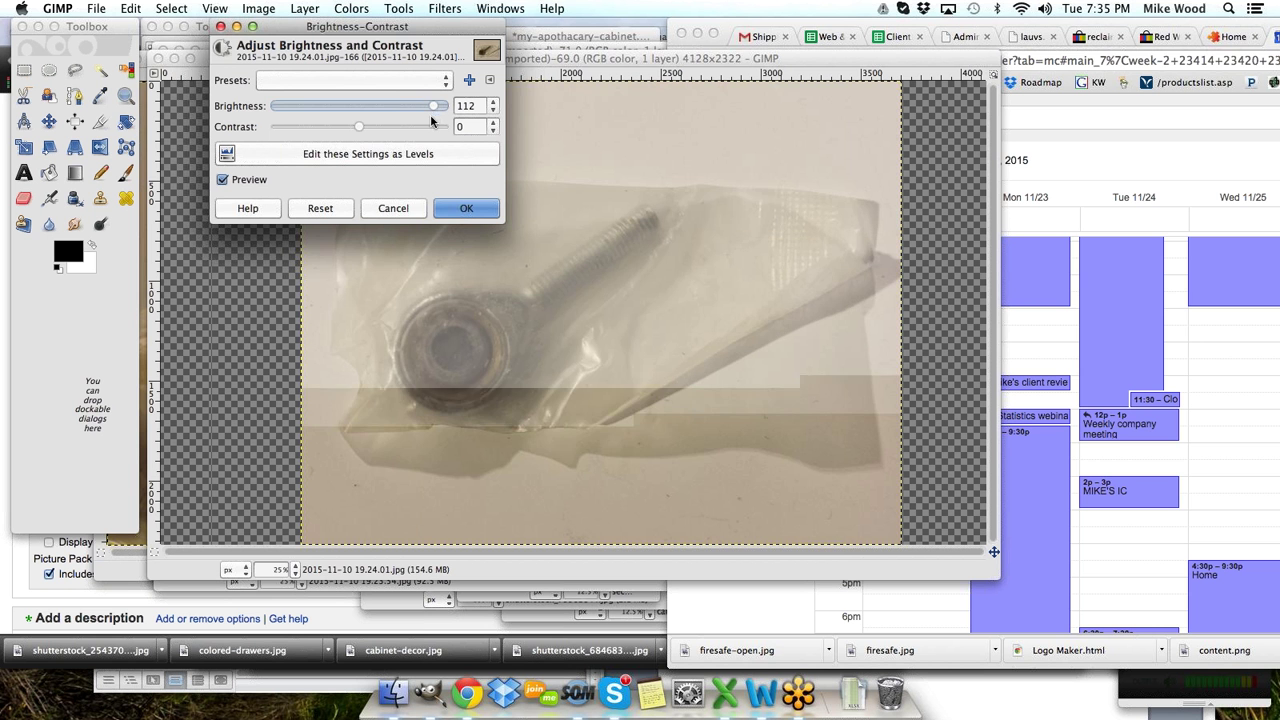
{"action": "left_click_drag", "start_coordinate": [359, 127], "coordinate": [416, 108]}
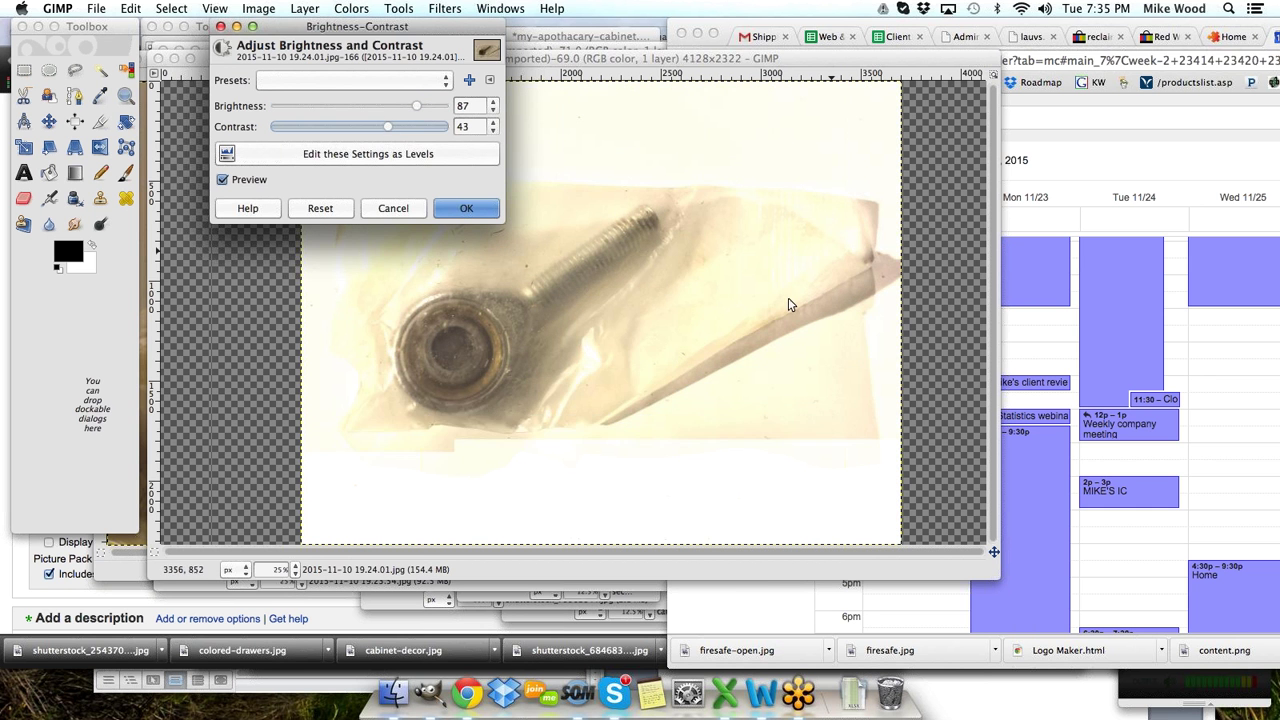
{"action": "left_click", "coordinate": [473, 211]}
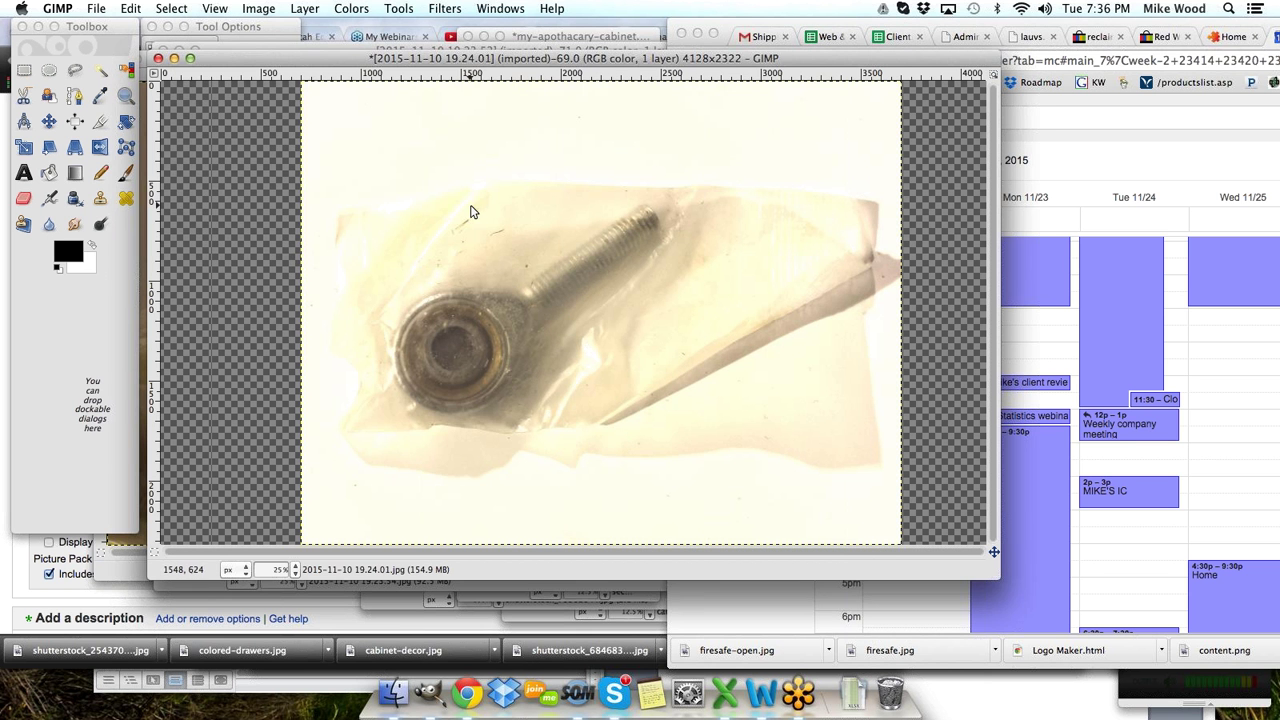
- Overwrite 2015-11-10 19.24.01.jpg with the edited photo at JPEG quality 97, and close the image, discarding unsaved changes
{"action": "left_click", "coordinate": [99, 12]}
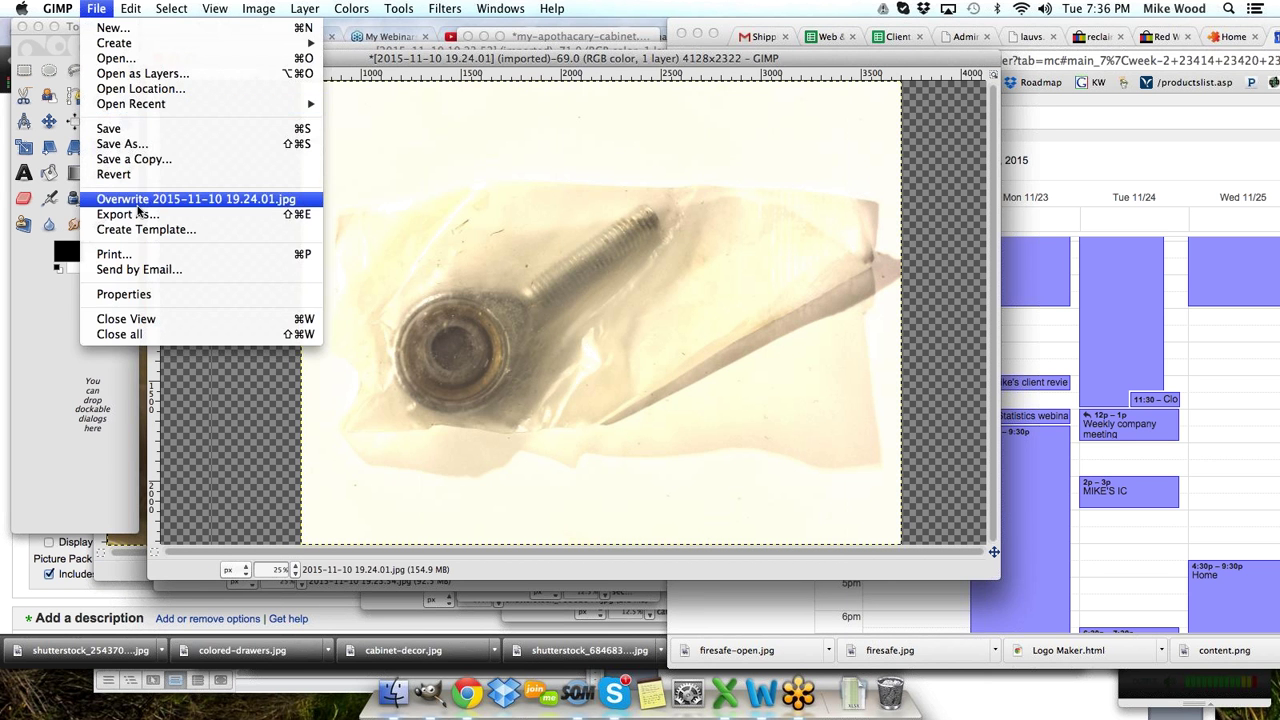
{"action": "left_click", "coordinate": [150, 199]}
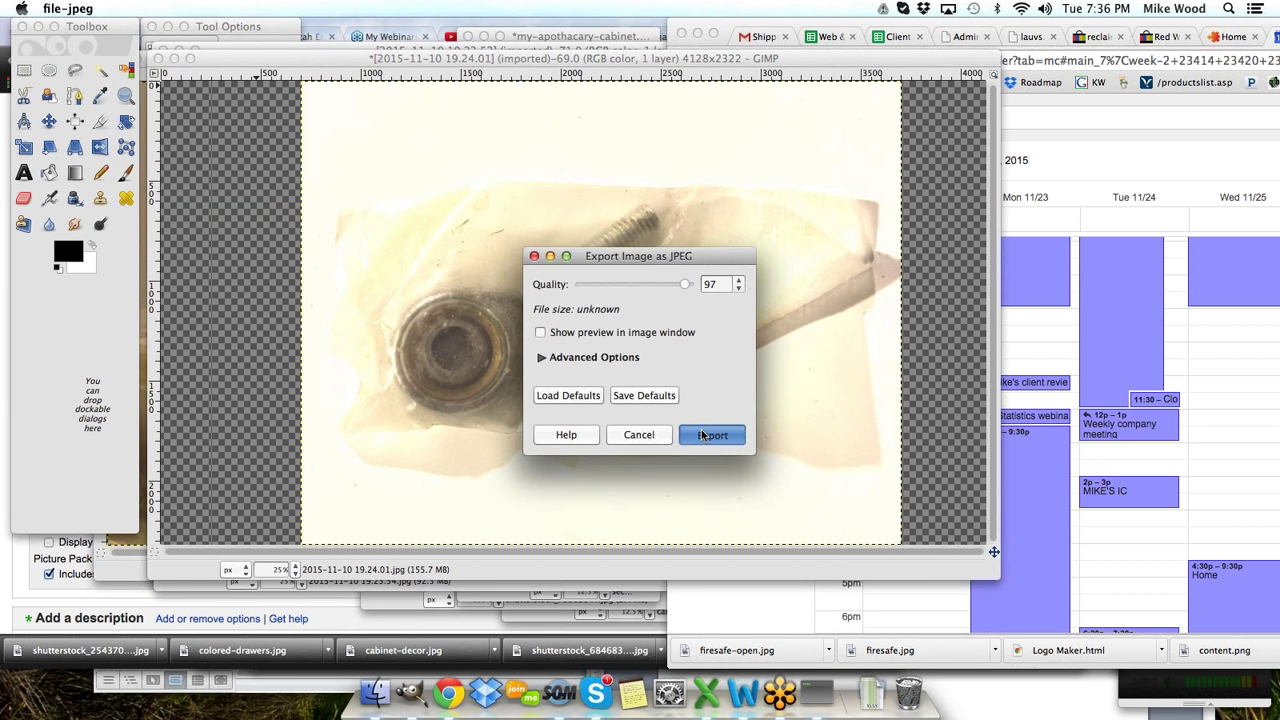
{"action": "left_click", "coordinate": [700, 434]}
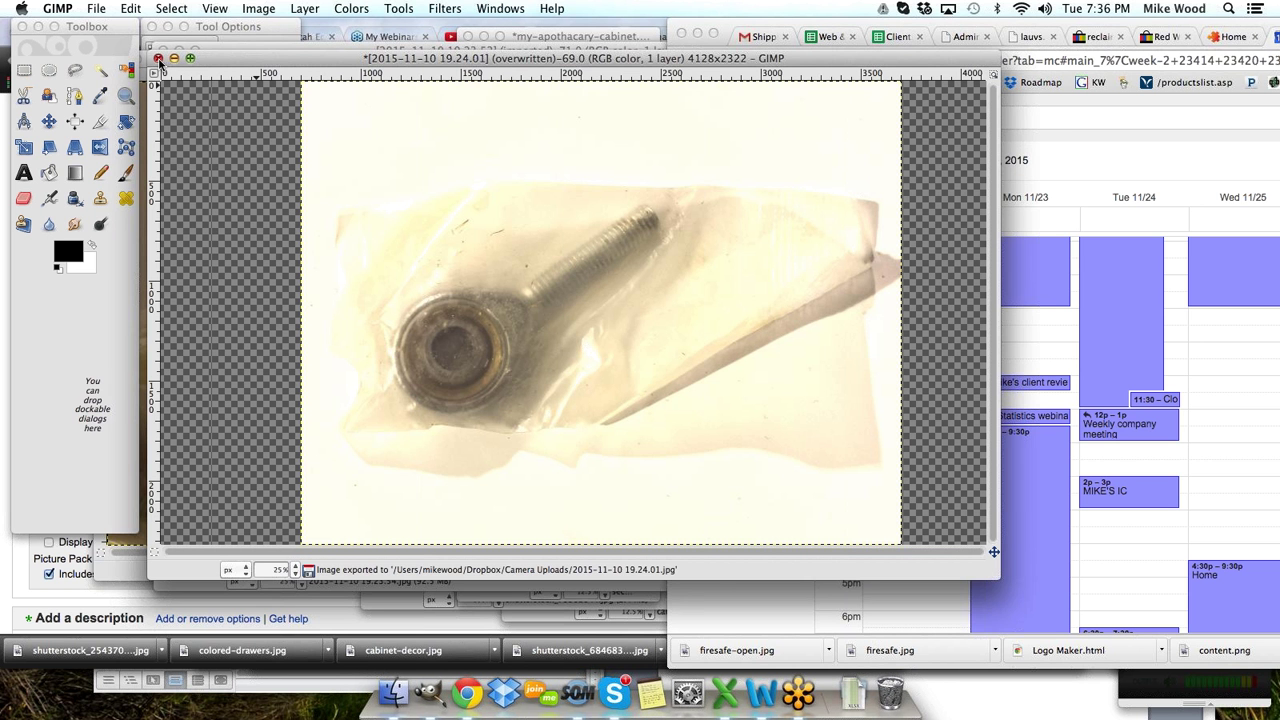
{"action": "left_click", "coordinate": [158, 58]}
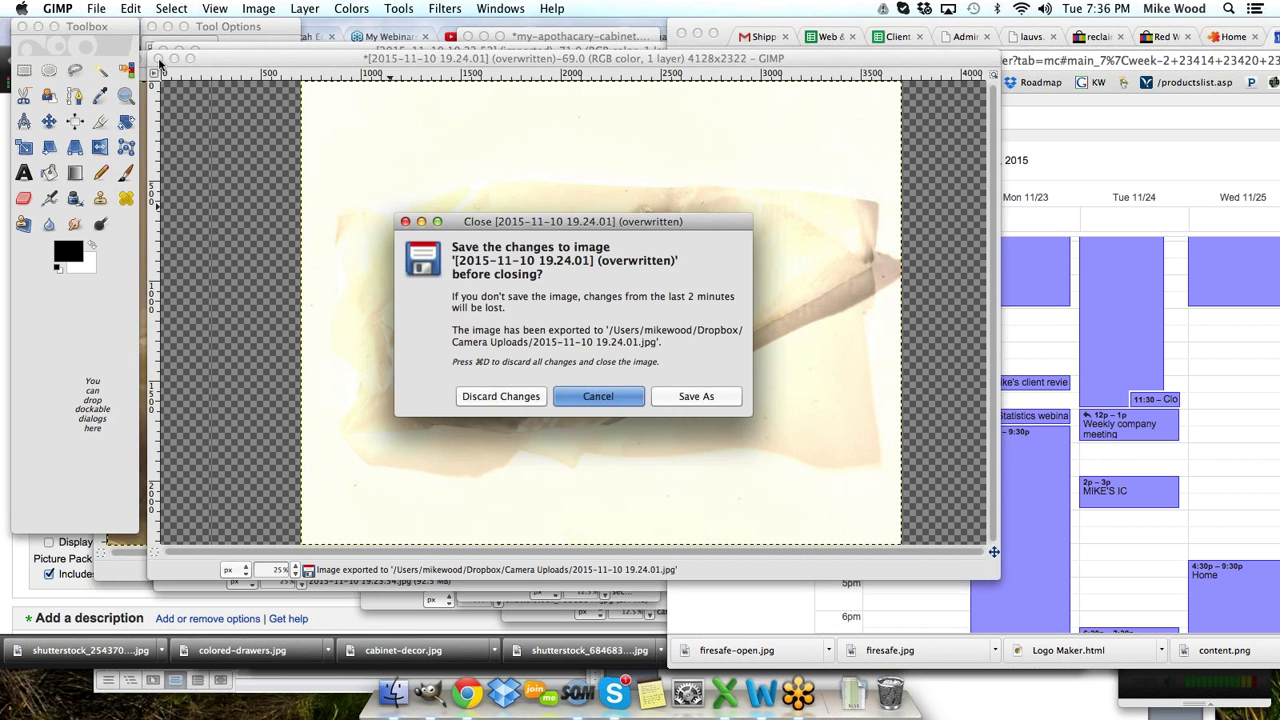
{"action": "left_click", "coordinate": [519, 403]}
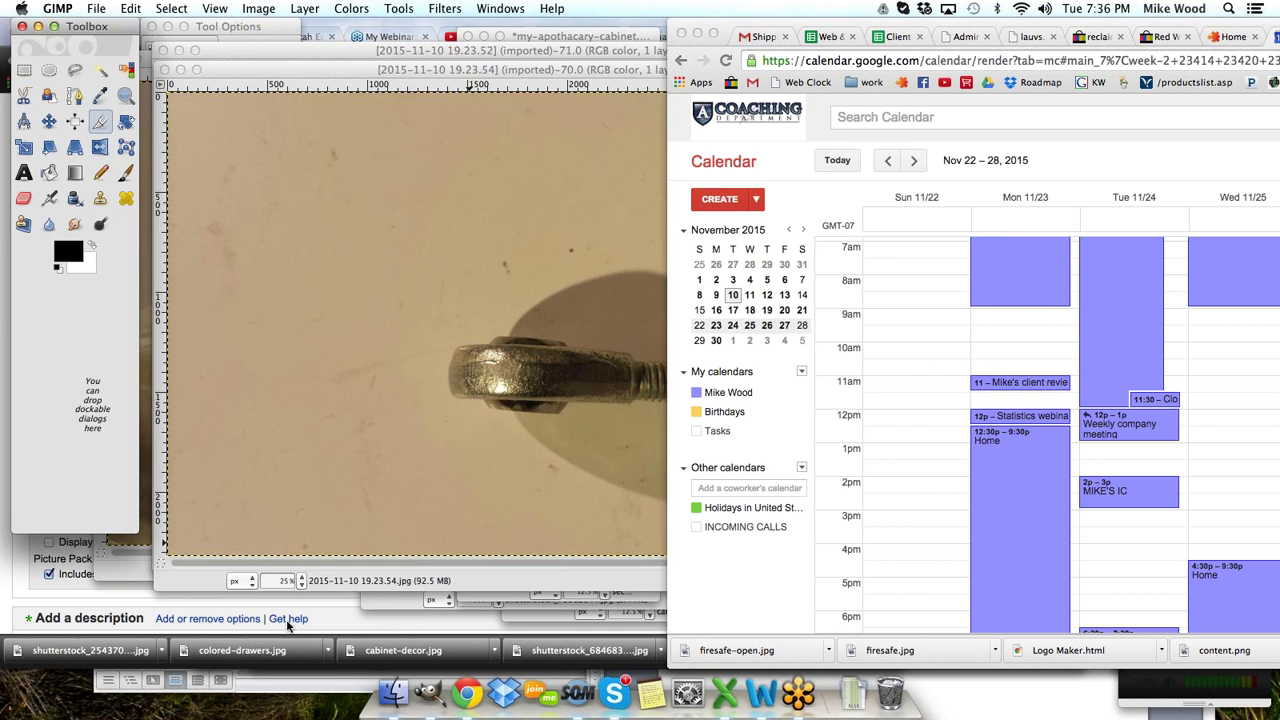
- Switch to the eBay listing form in Chrome and copy "ROD ENDS HEIM JOINTS" from the listing title
{"action": "left_click", "coordinate": [325, 618]}
{"action": "scroll", "coordinate": [481, 458], "scroll_direction": "up", "scroll_amount": 15}
{"action": "scroll", "coordinate": [502, 405], "scroll_direction": "down", "scroll_amount": 5}
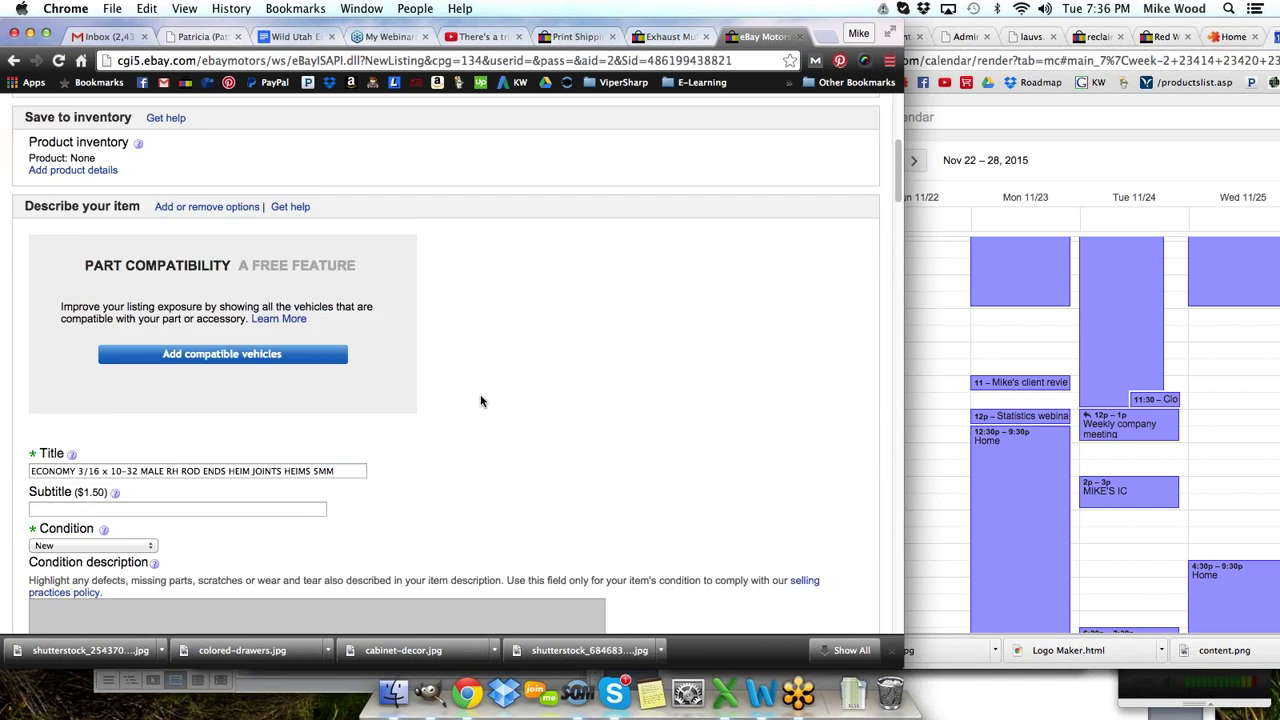
{"action": "scroll", "coordinate": [491, 403], "scroll_direction": "up", "scroll_amount": 2}
{"action": "scroll", "coordinate": [474, 394], "scroll_direction": "down", "scroll_amount": 3}
{"action": "scroll", "coordinate": [307, 475], "scroll_direction": "down", "scroll_amount": 15}
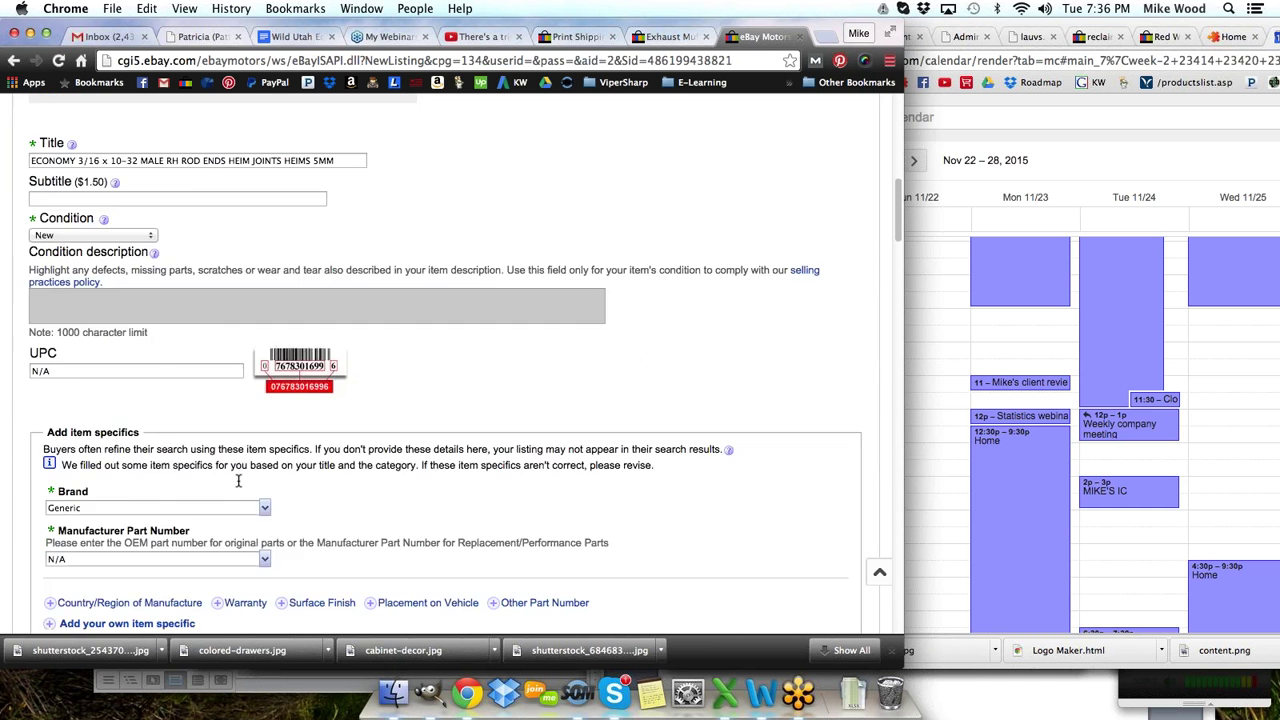
{"action": "scroll", "coordinate": [108, 511], "scroll_direction": "up", "scroll_amount": 15}
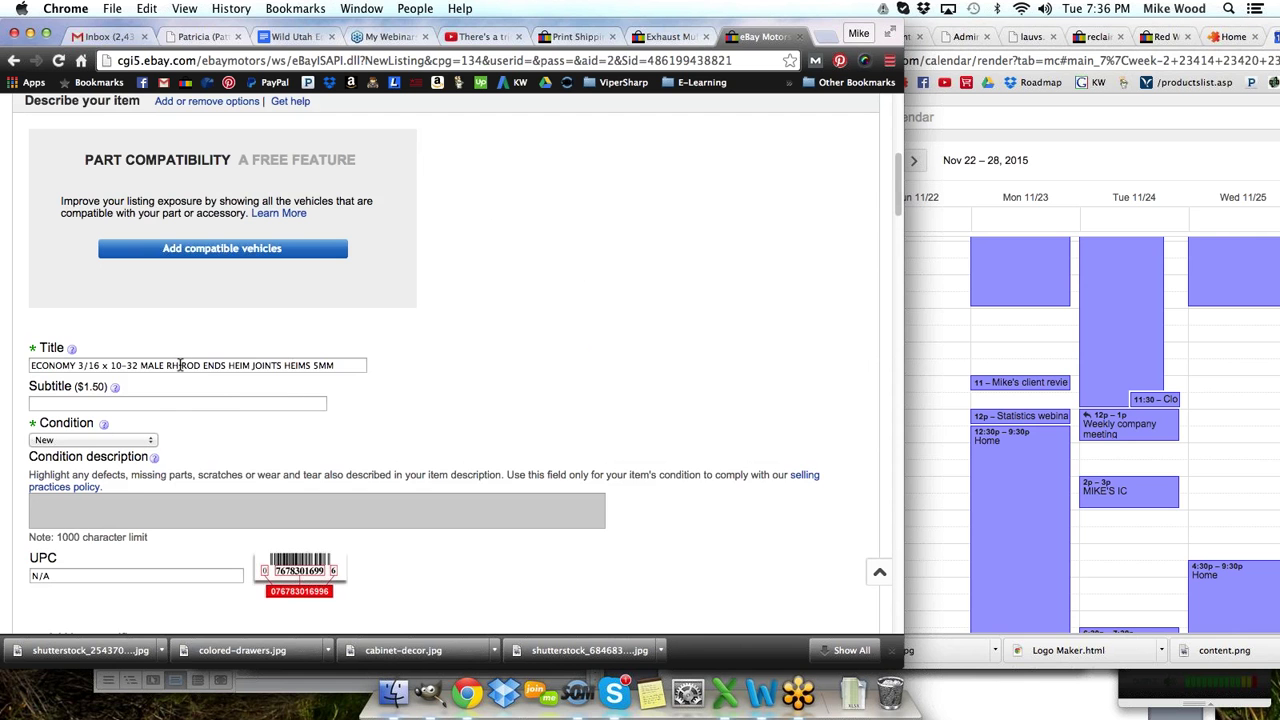
{"action": "left_click_drag", "start_coordinate": [181, 365], "coordinate": [277, 364]}
{"action": "key", "text": "super+c"}
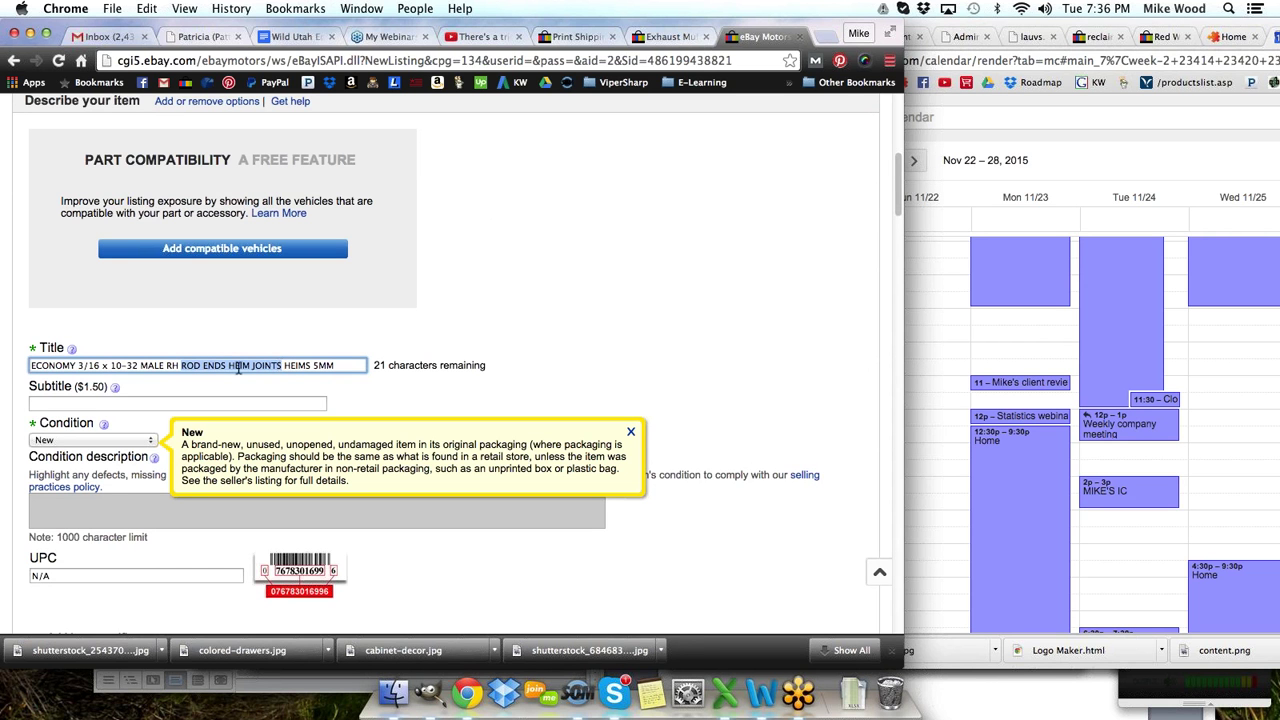
{"action": "scroll", "coordinate": [651, 271], "scroll_direction": "up", "scroll_amount": 8}
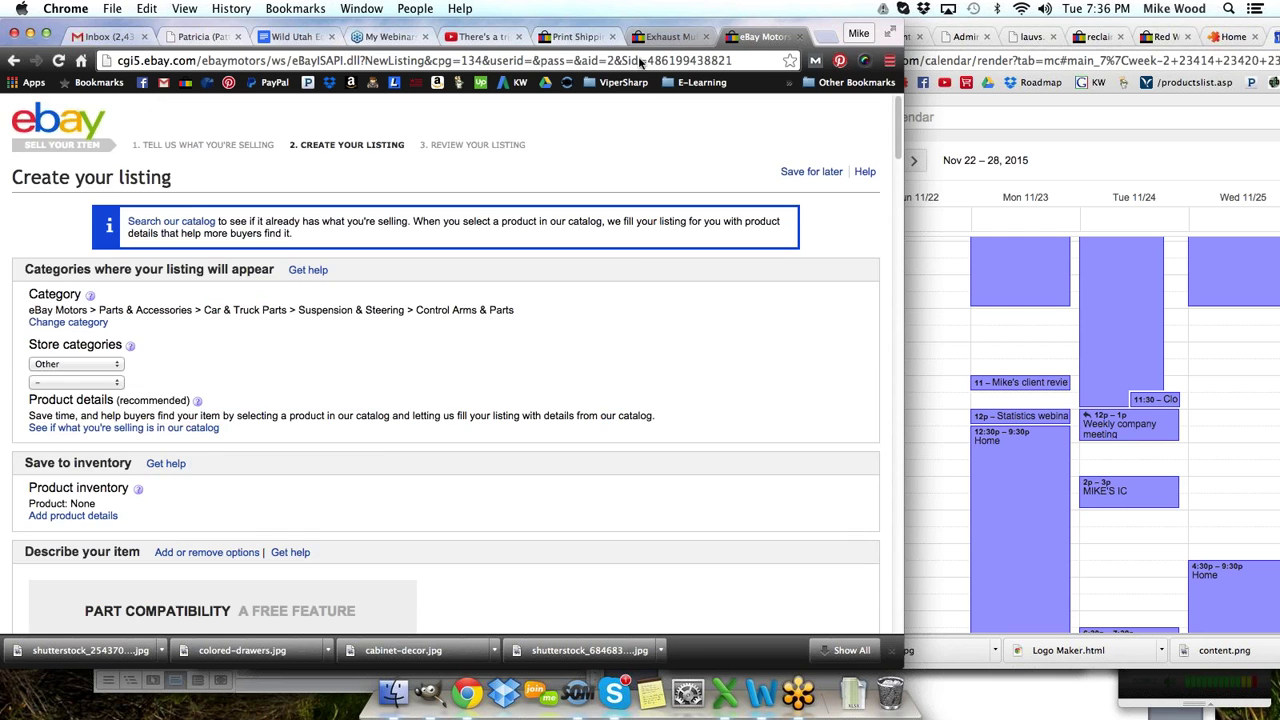
- Search eBay for "ROD ENDS HEIM JOINTS" in the tab showing the Exhaust Muffler U-Clamp listing
{"action": "left_click", "coordinate": [660, 37]}
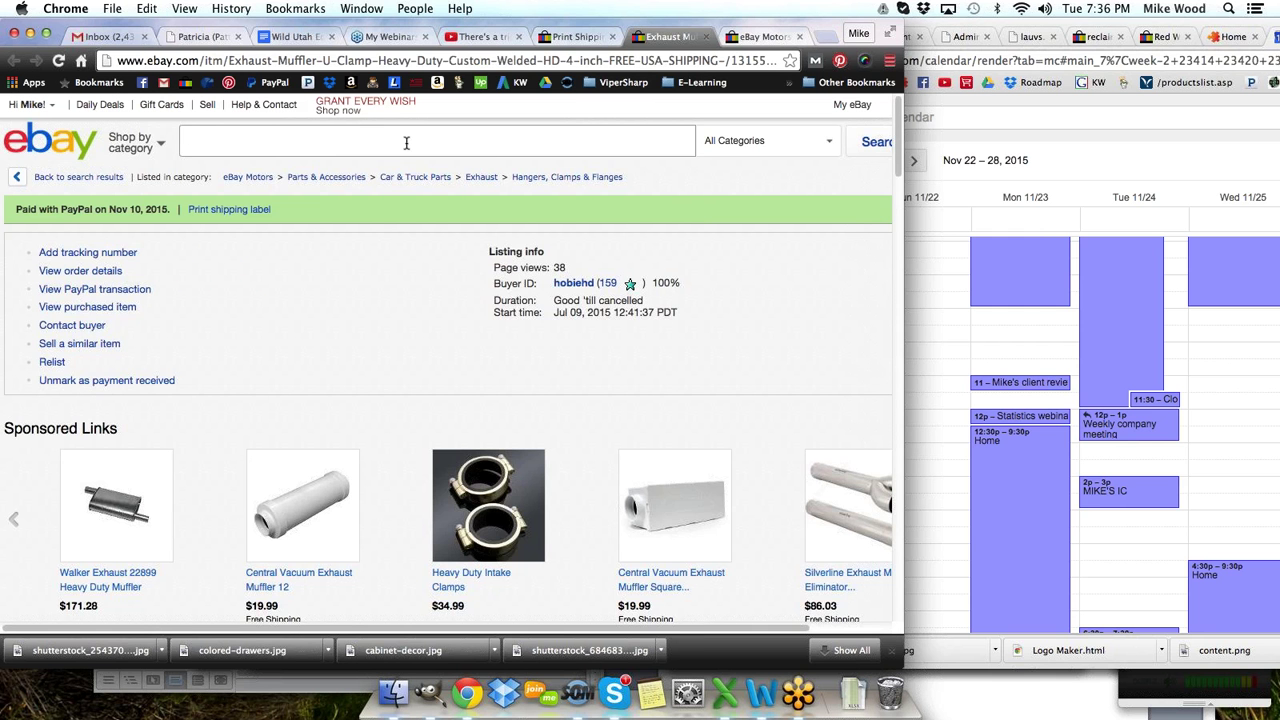
{"action": "key", "text": "super+v"}
{"action": "key", "text": "Return"}
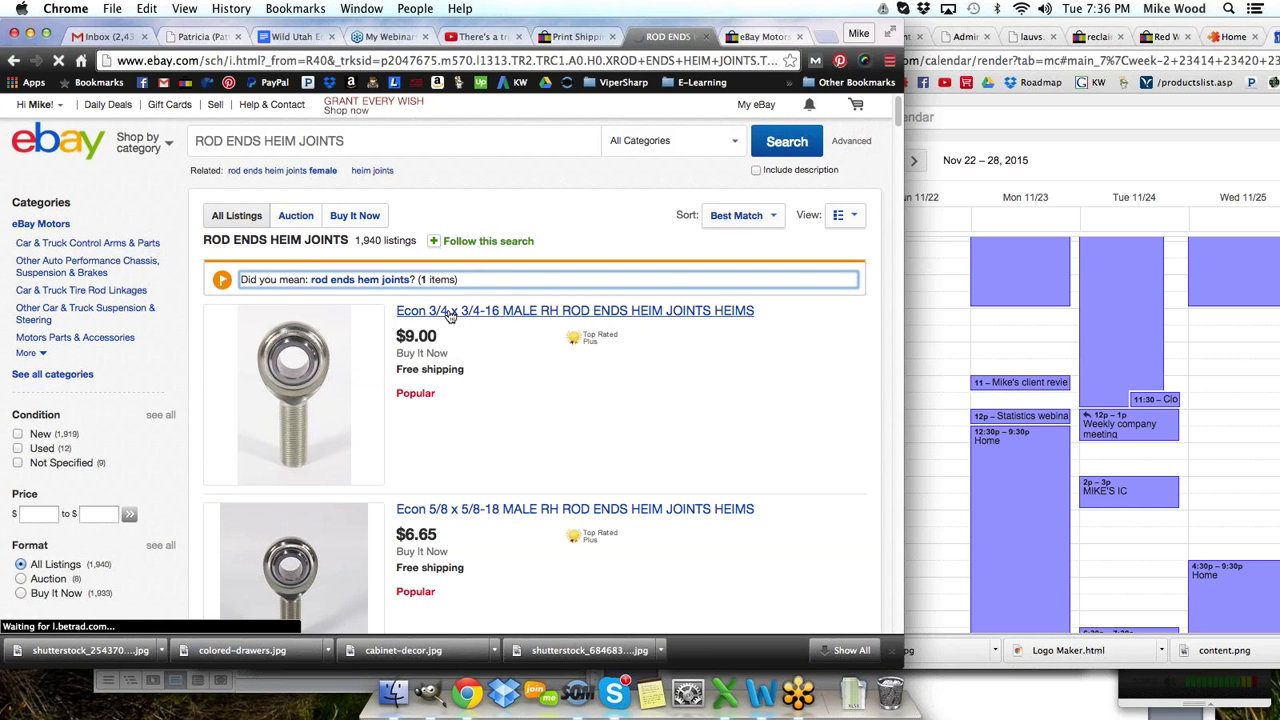
- Open the Econ 3/4 x 3/4-16 male rod end listing and examine its title, price, sales and shipping terms
{"action": "left_click", "coordinate": [450, 314]}
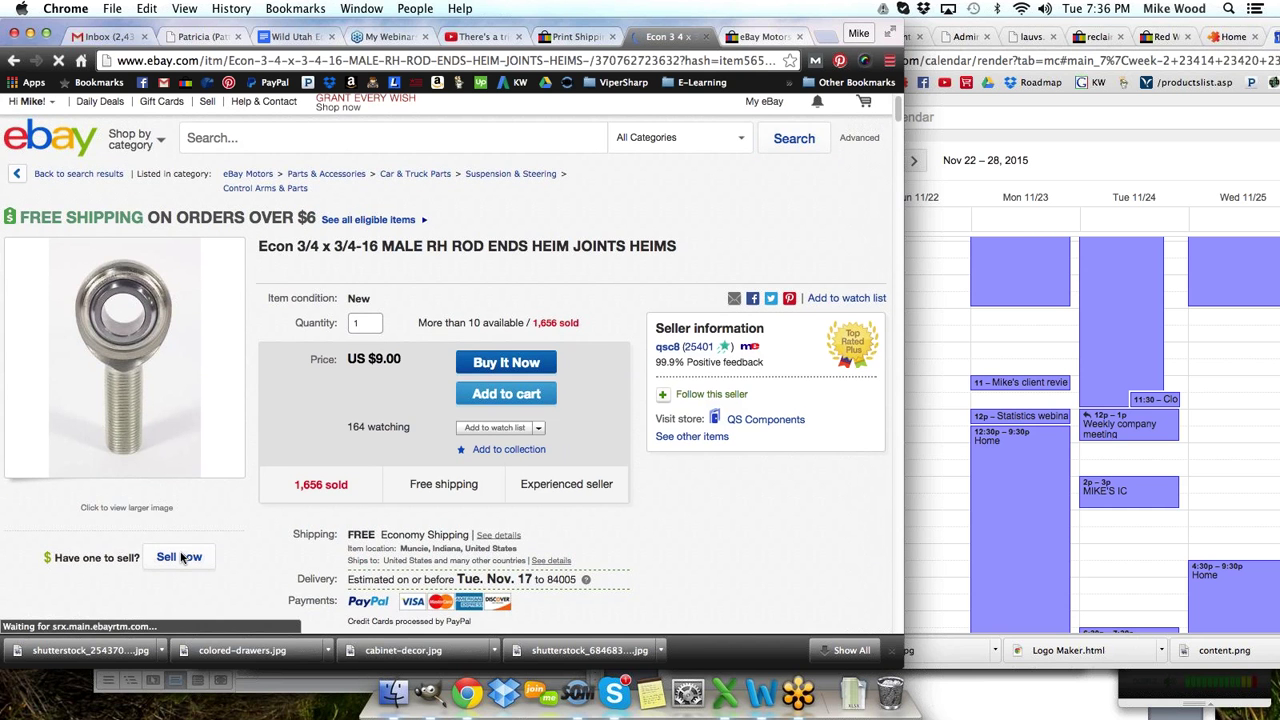
{"action": "scroll", "coordinate": [182, 559], "scroll_direction": "down", "scroll_amount": 5}
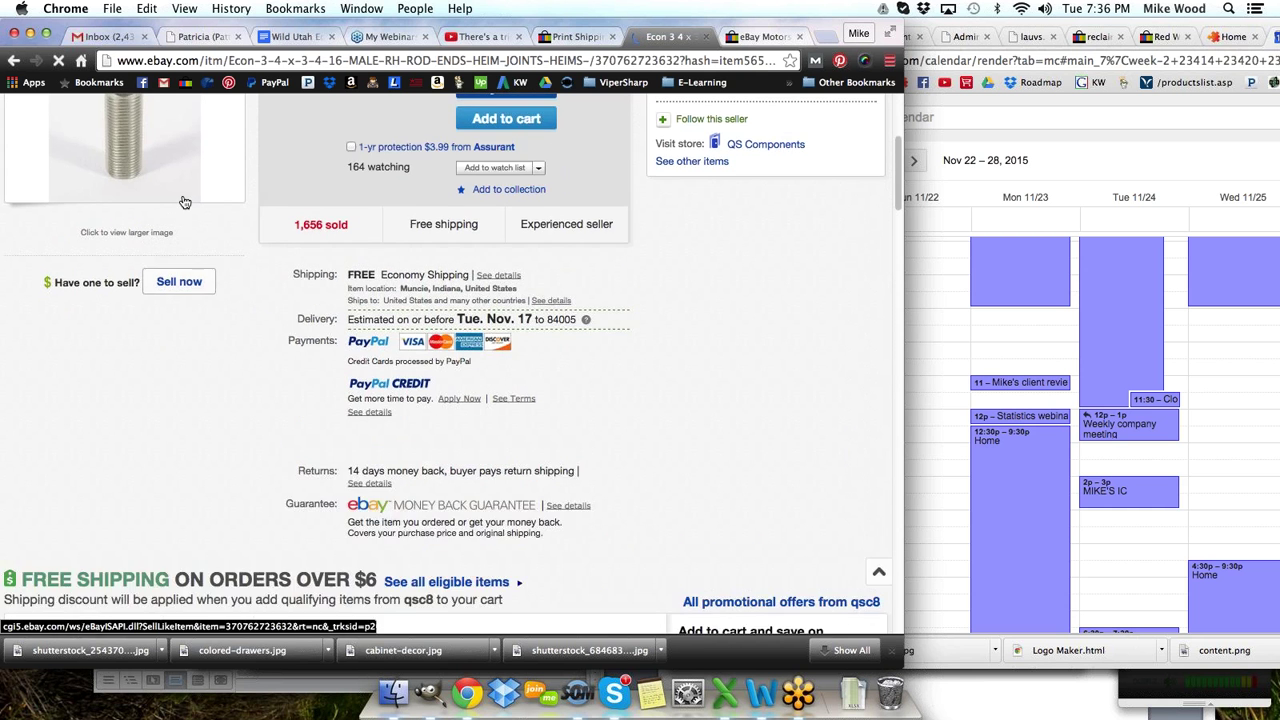
{"action": "scroll", "coordinate": [183, 200], "scroll_direction": "up", "scroll_amount": 4}
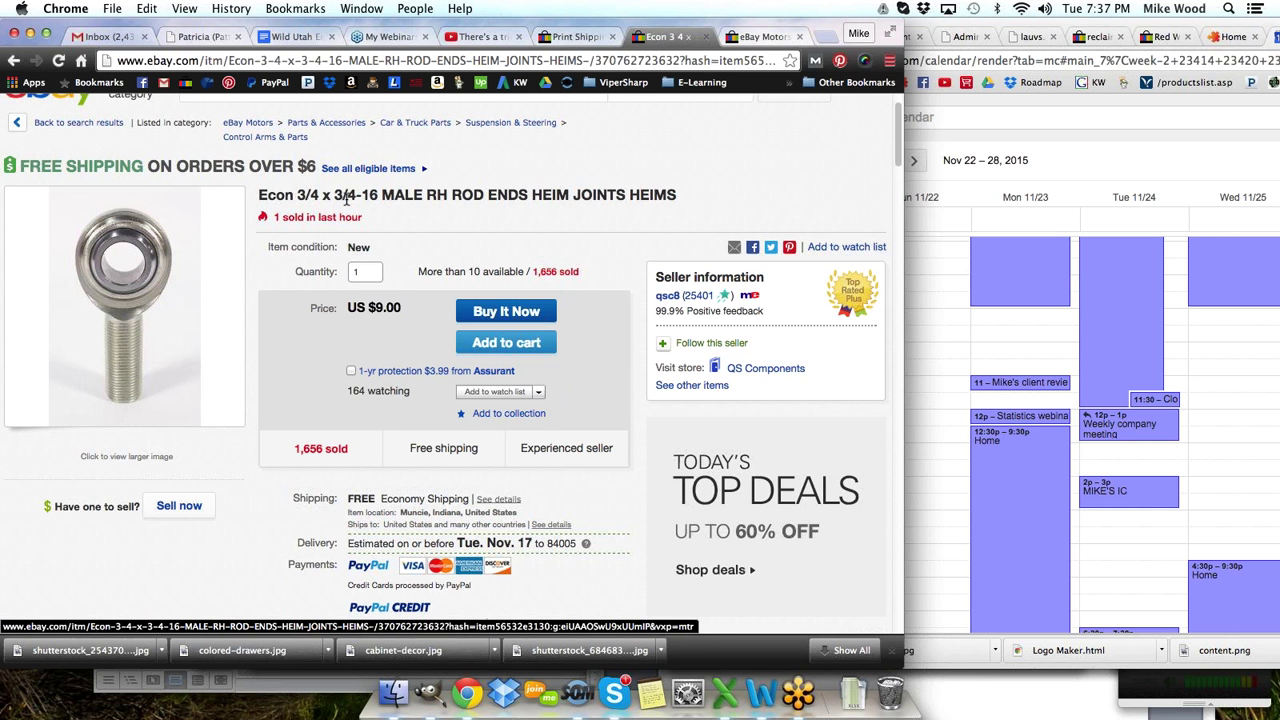
{"action": "left_click_drag", "start_coordinate": [297, 194], "coordinate": [514, 194]}
{"action": "left_click", "coordinate": [510, 203]}
{"action": "scroll", "coordinate": [395, 375], "scroll_direction": "down", "scroll_amount": 3}
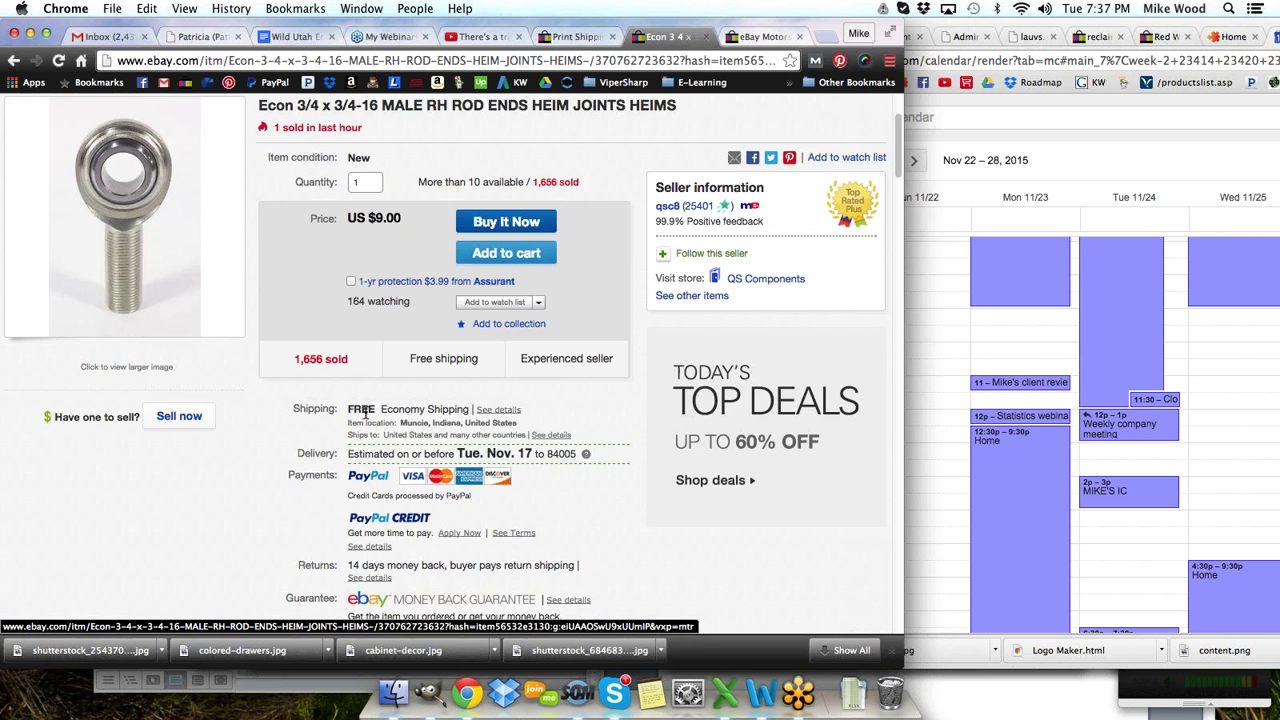
{"action": "scroll", "coordinate": [368, 411], "scroll_direction": "up", "scroll_amount": 2}
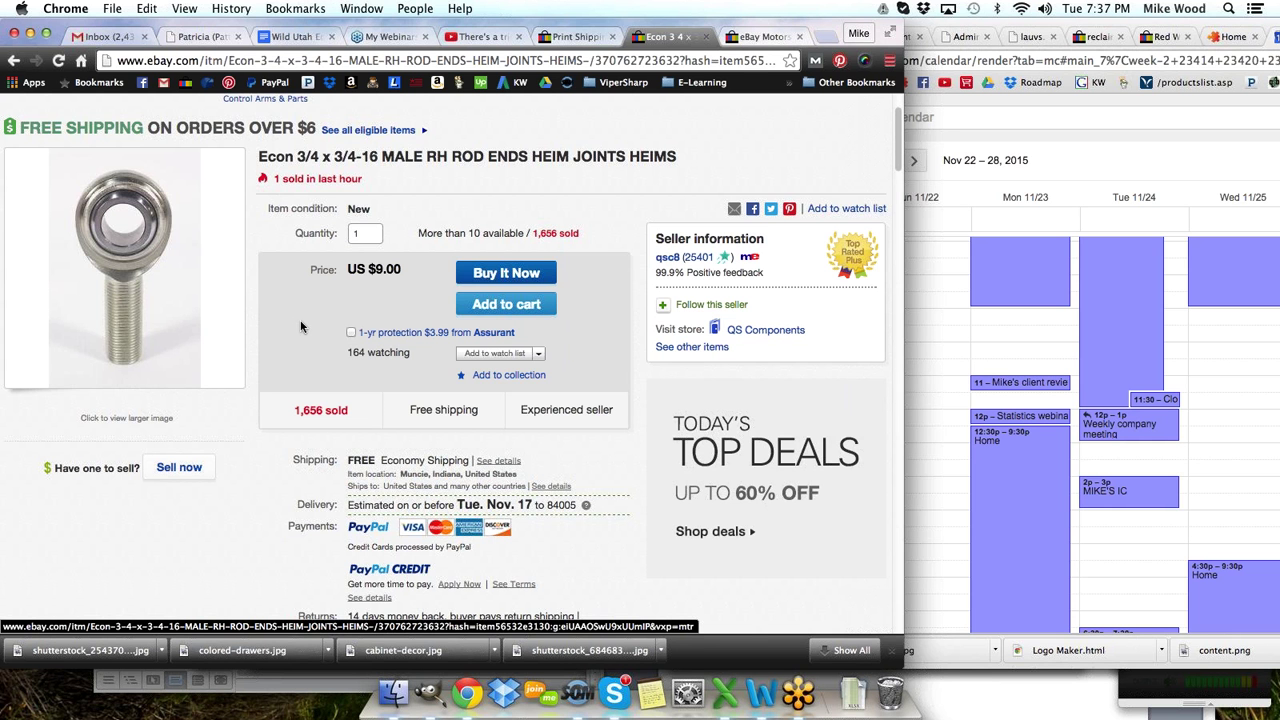
{"action": "scroll", "coordinate": [300, 326], "scroll_direction": "up", "scroll_amount": 2}
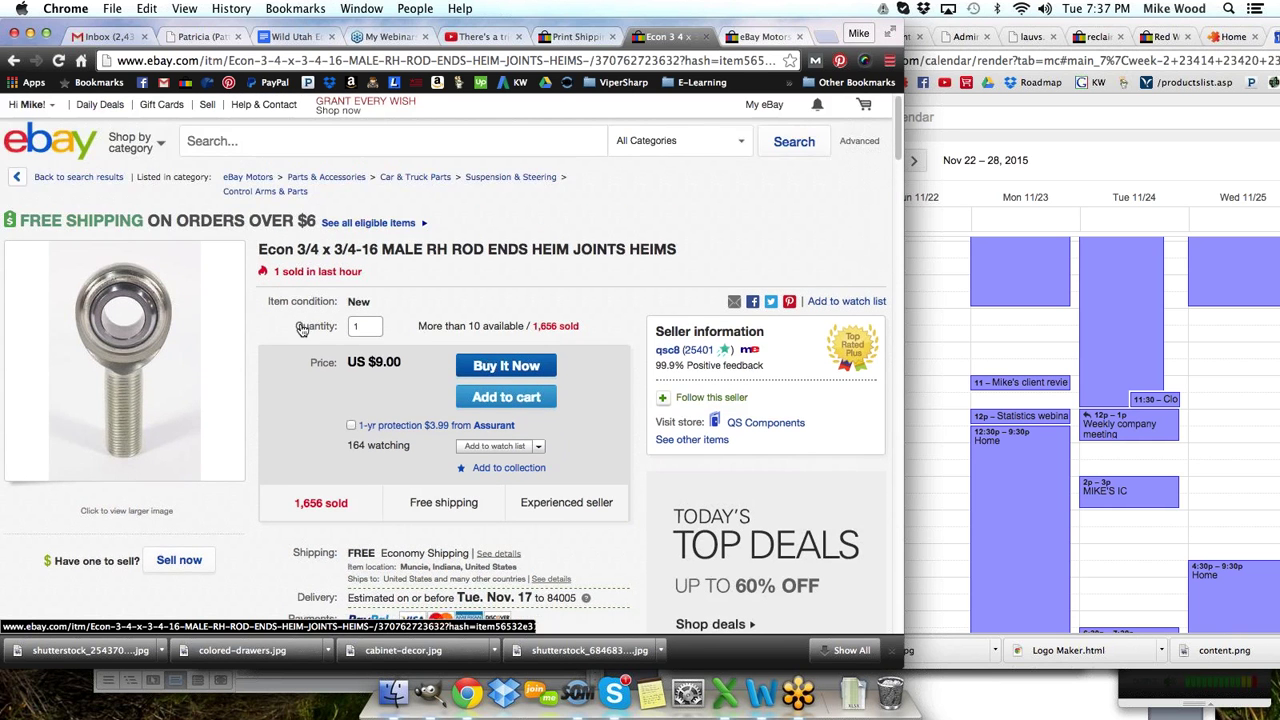
- Go back to the search results, open the ECON 3/8 x 3/8-24 male rod end listing and check its shipping cost
{"action": "left_click", "coordinate": [14, 62]}
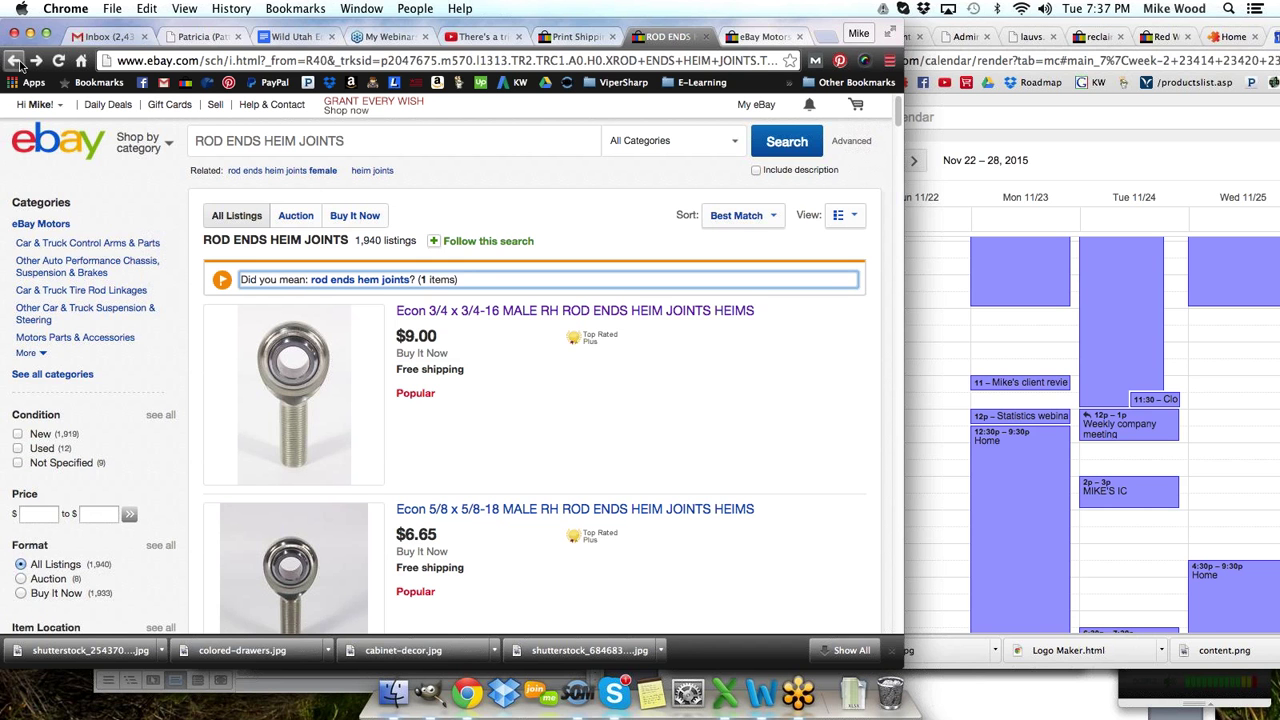
{"action": "mouse_move", "coordinate": [40, 104]}
{"action": "scroll", "coordinate": [465, 366], "scroll_direction": "down", "scroll_amount": 1}
{"action": "scroll", "coordinate": [465, 366], "scroll_direction": "down", "scroll_amount": 5}
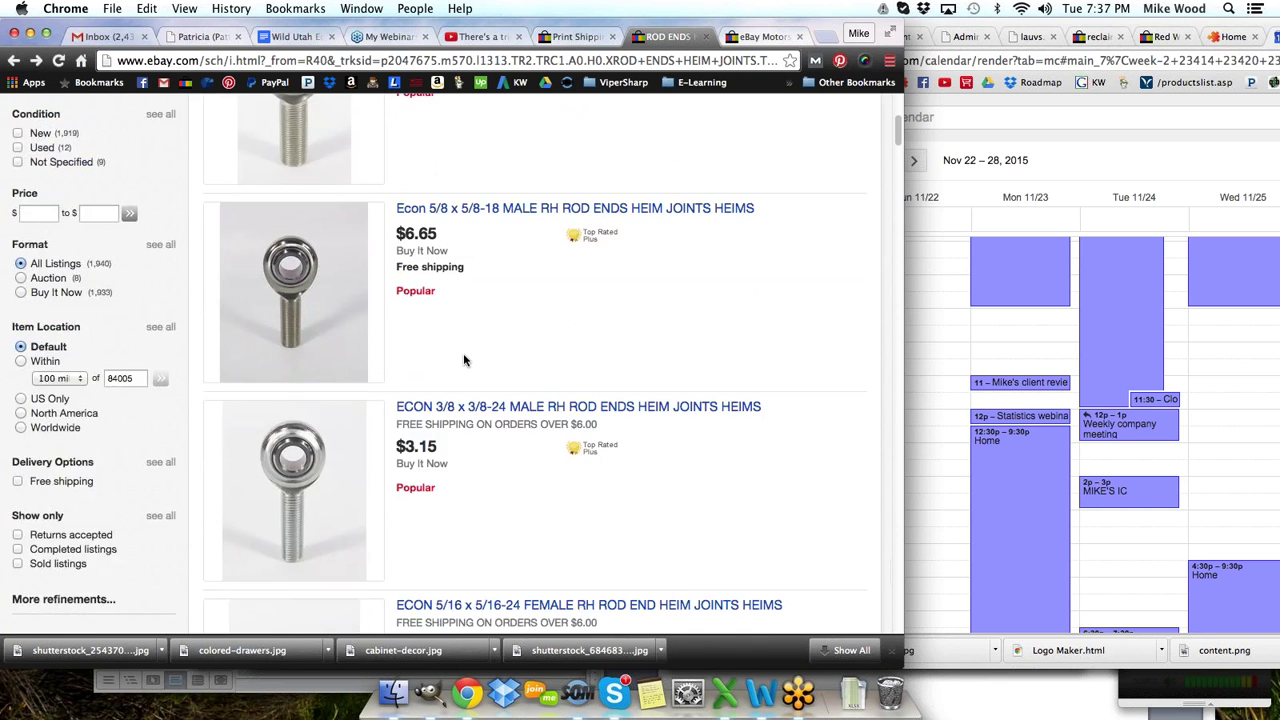
{"action": "scroll", "coordinate": [463, 360], "scroll_direction": "down", "scroll_amount": 1}
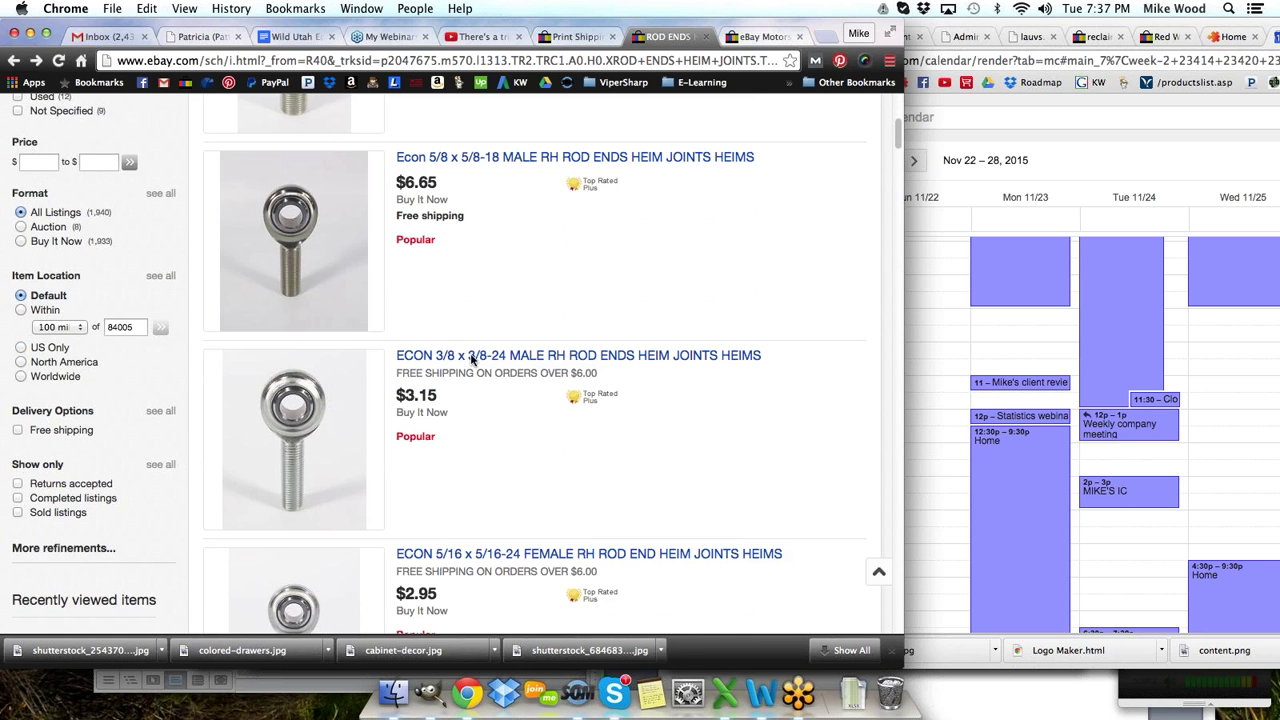
{"action": "left_click", "coordinate": [447, 357]}
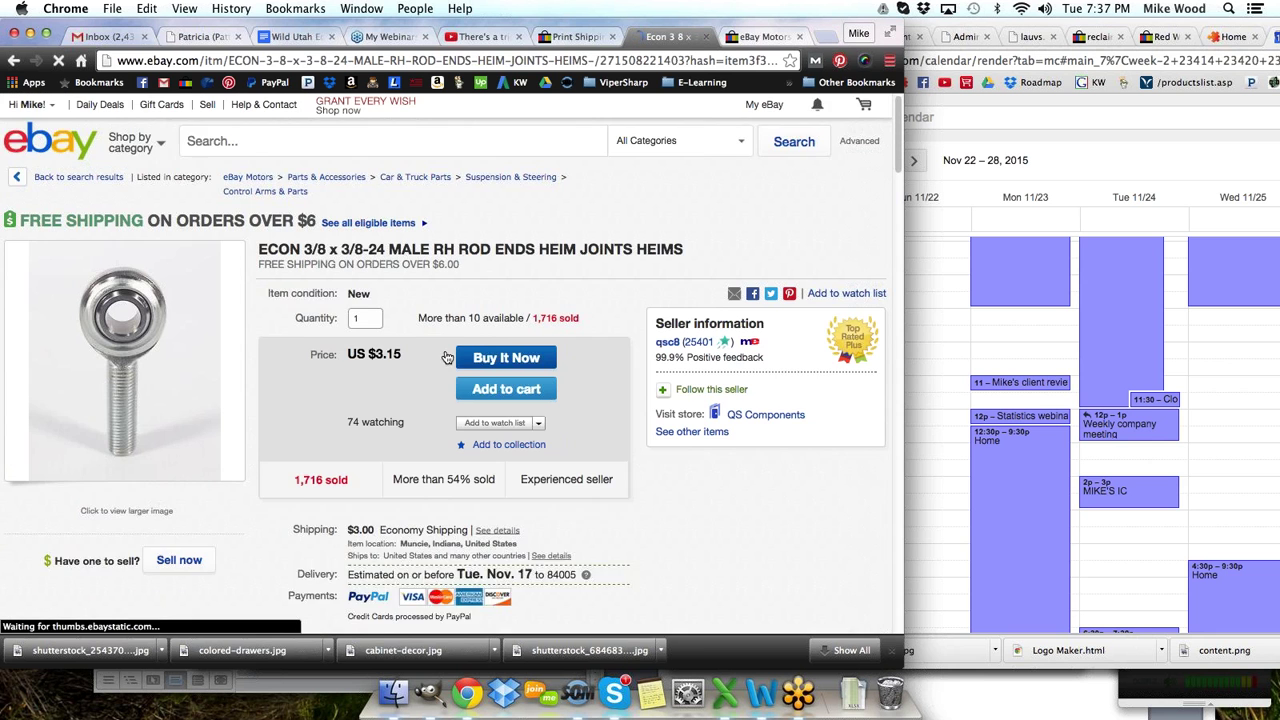
{"action": "scroll", "coordinate": [437, 357], "scroll_direction": "down", "scroll_amount": 1}
{"action": "left_click_drag", "start_coordinate": [376, 474], "coordinate": [344, 473]}
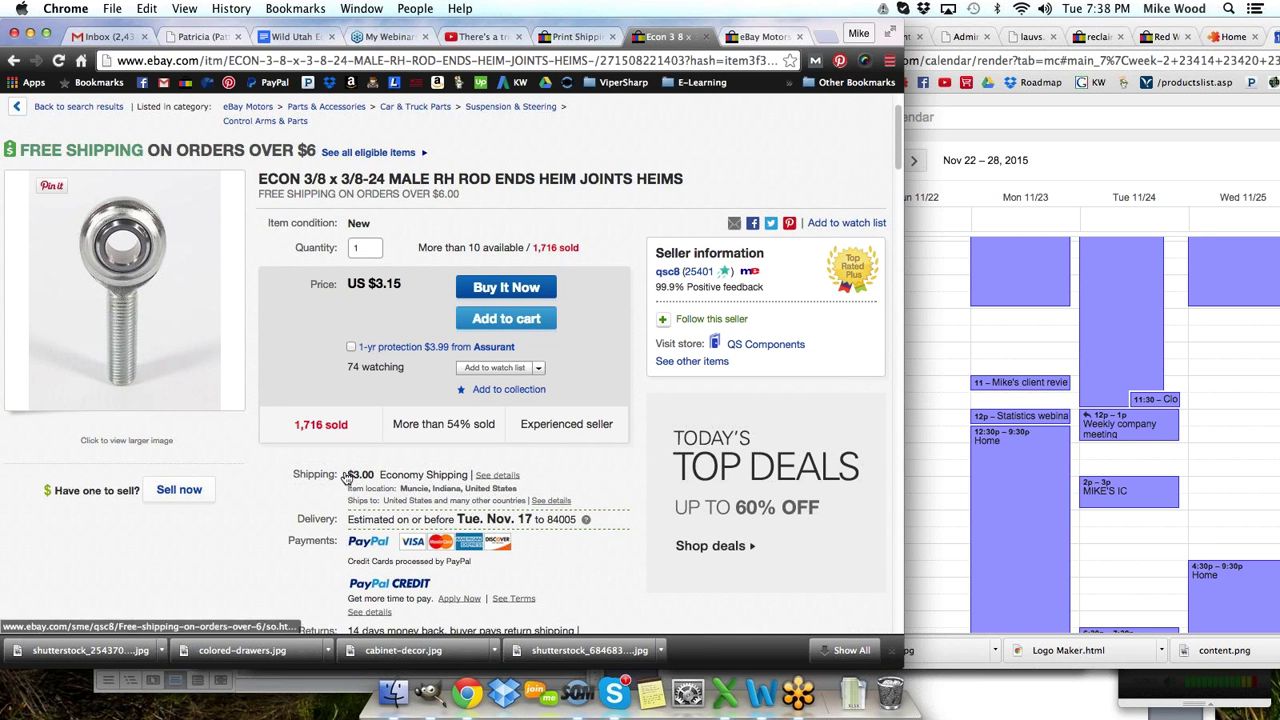
- View the ECON 5/16 x 5/16-24 female and male rod end listings from the results, returning to the results after each
{"action": "left_click", "coordinate": [13, 62]}
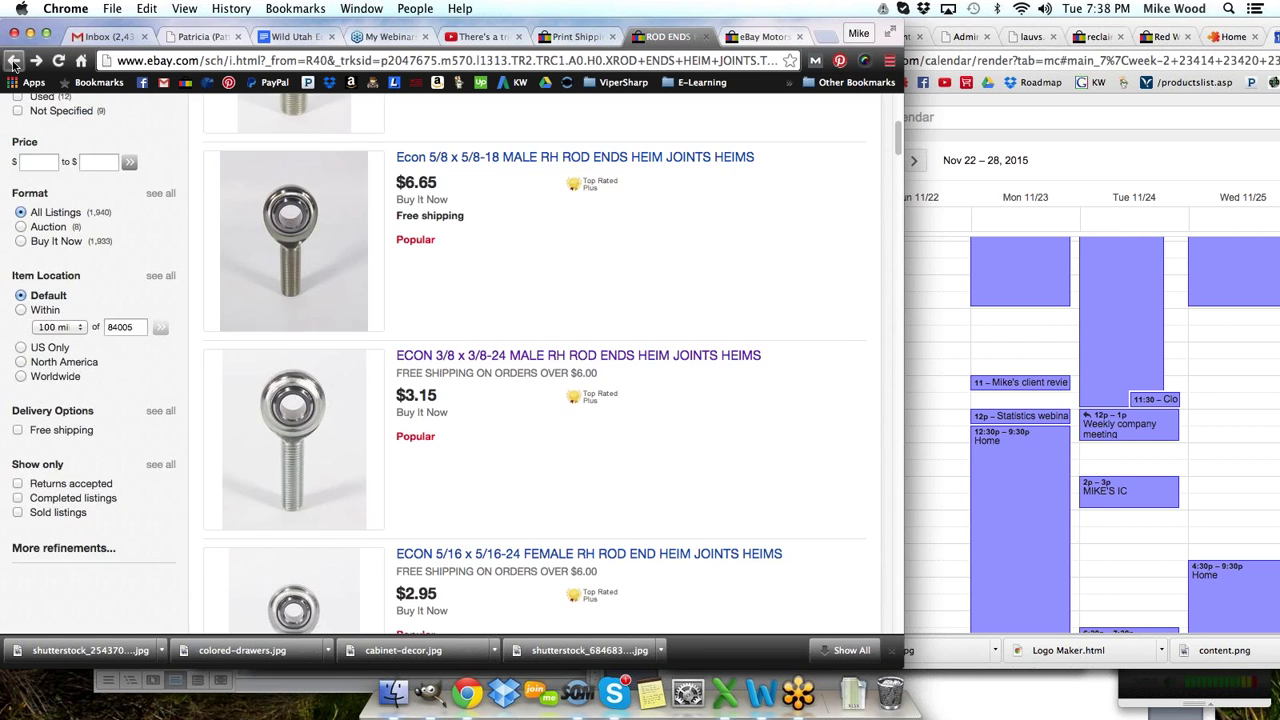
{"action": "left_click", "coordinate": [440, 388]}
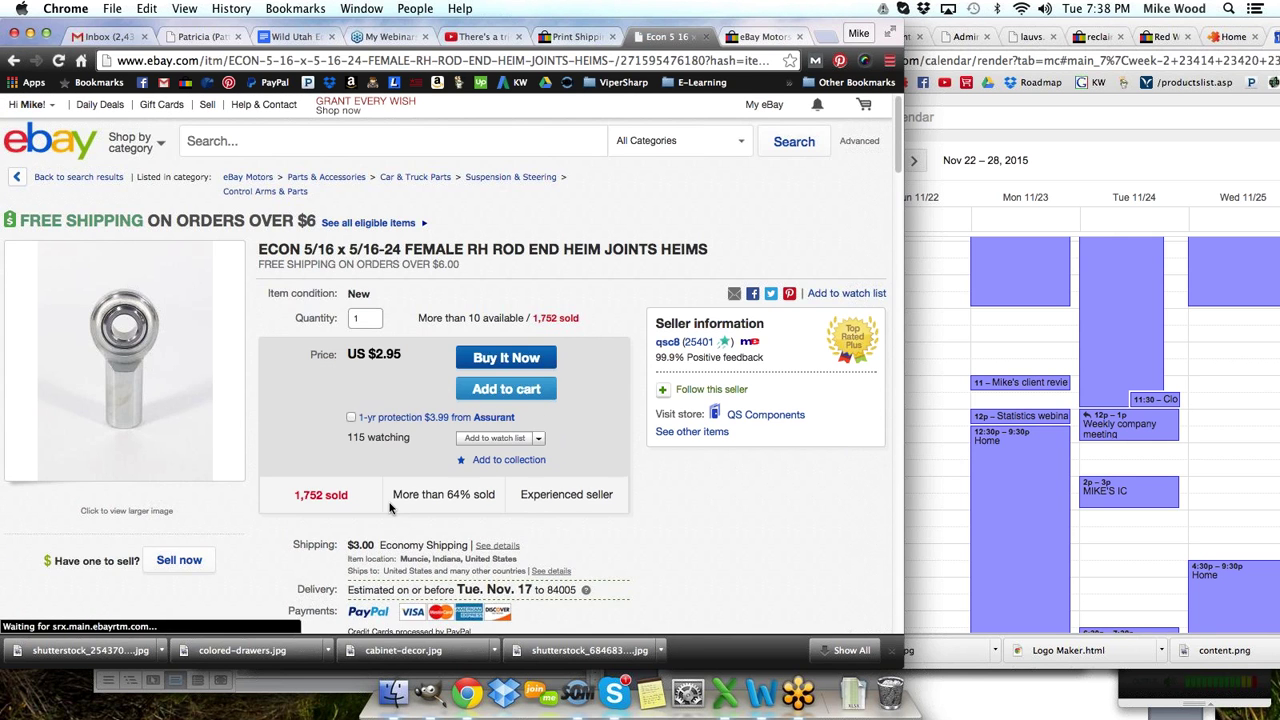
{"action": "key", "text": "super+bracketleft"}
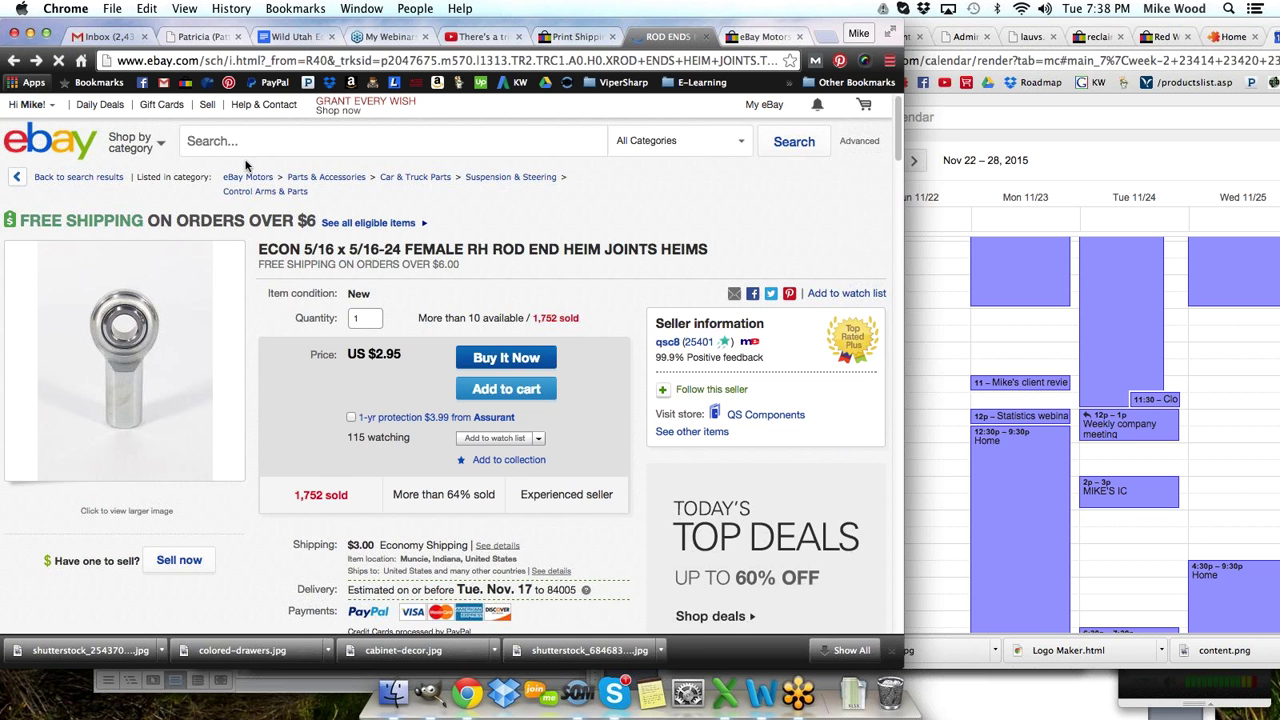
{"action": "scroll", "coordinate": [373, 325], "scroll_direction": "down", "scroll_amount": 5}
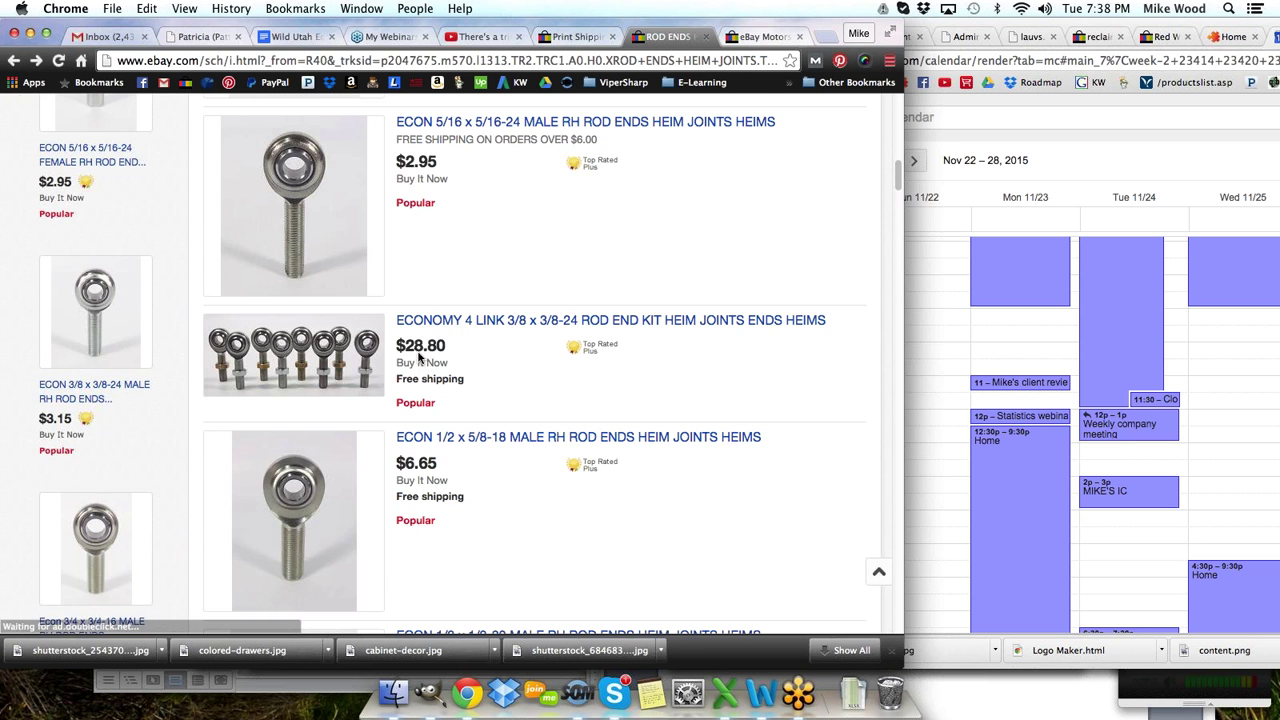
{"action": "left_click", "coordinate": [449, 124]}
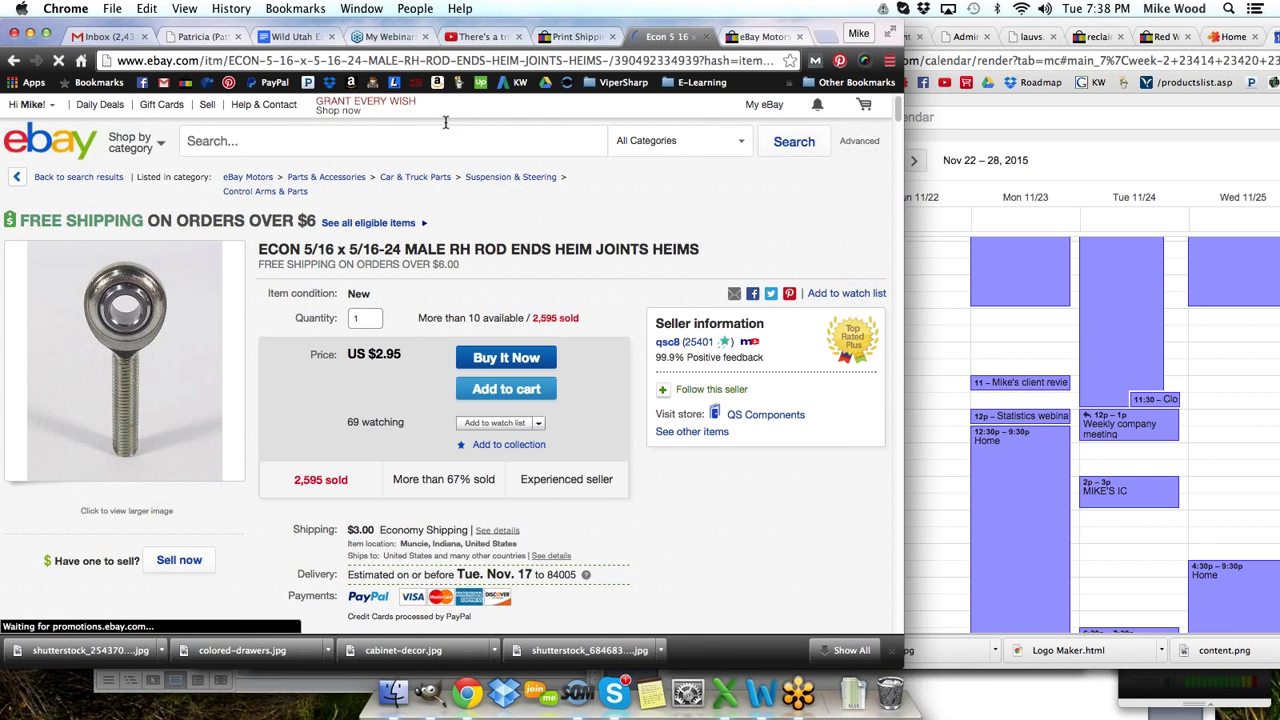
{"action": "left_click", "coordinate": [16, 61]}
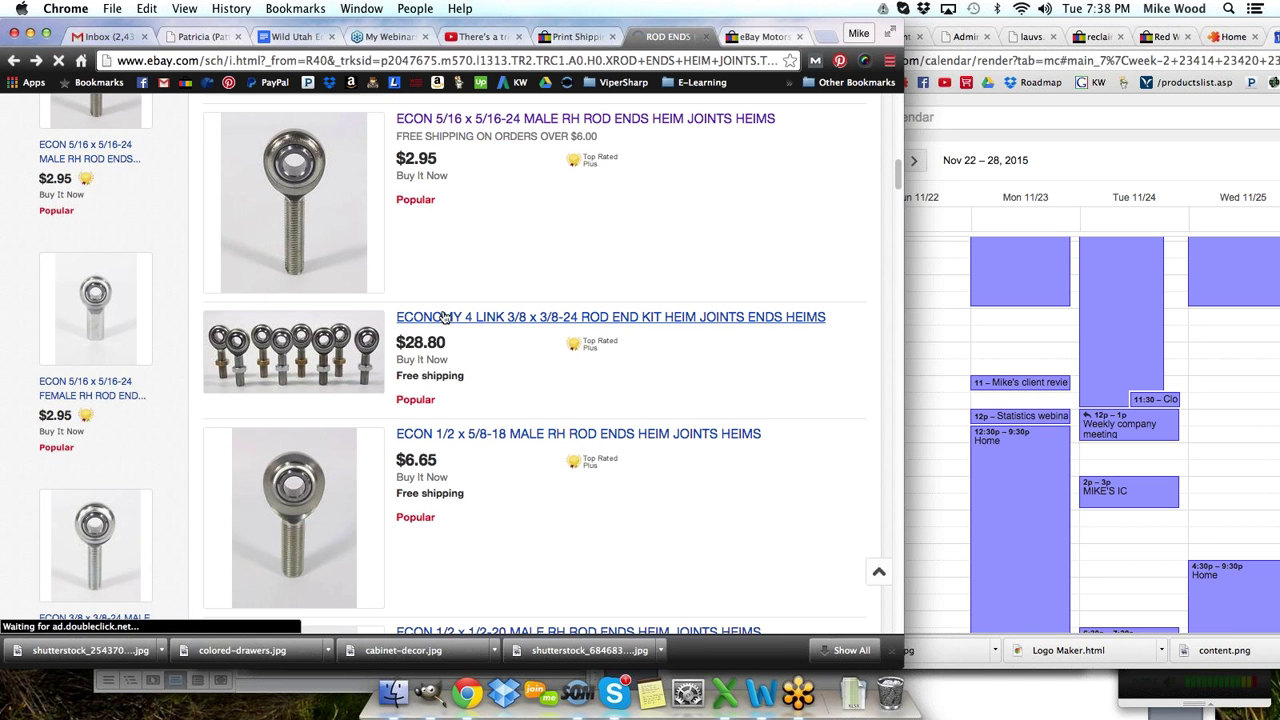
- View the XMR 10-12 chromoly rod end listing from further down the results, and return to the results
{"action": "scroll", "coordinate": [475, 390], "scroll_direction": "down", "scroll_amount": 3}
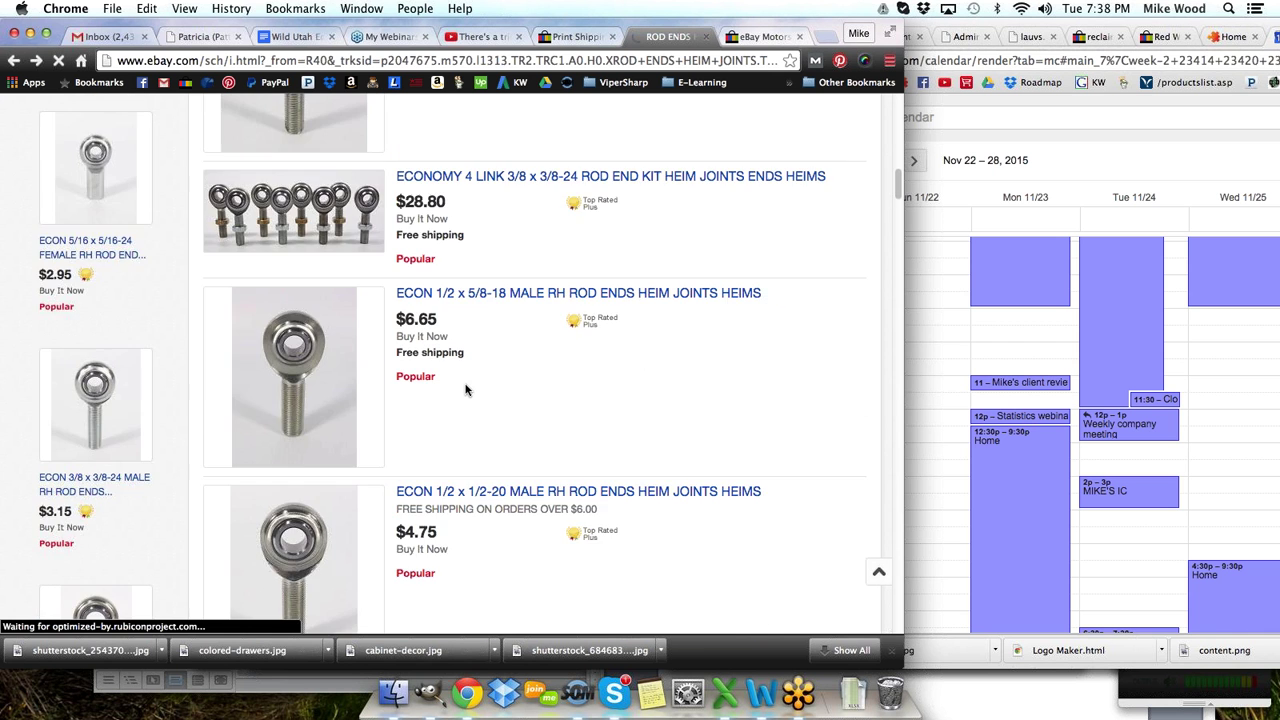
{"action": "scroll", "coordinate": [465, 384], "scroll_direction": "down", "scroll_amount": 5}
{"action": "scroll", "coordinate": [465, 384], "scroll_direction": "down", "scroll_amount": 6}
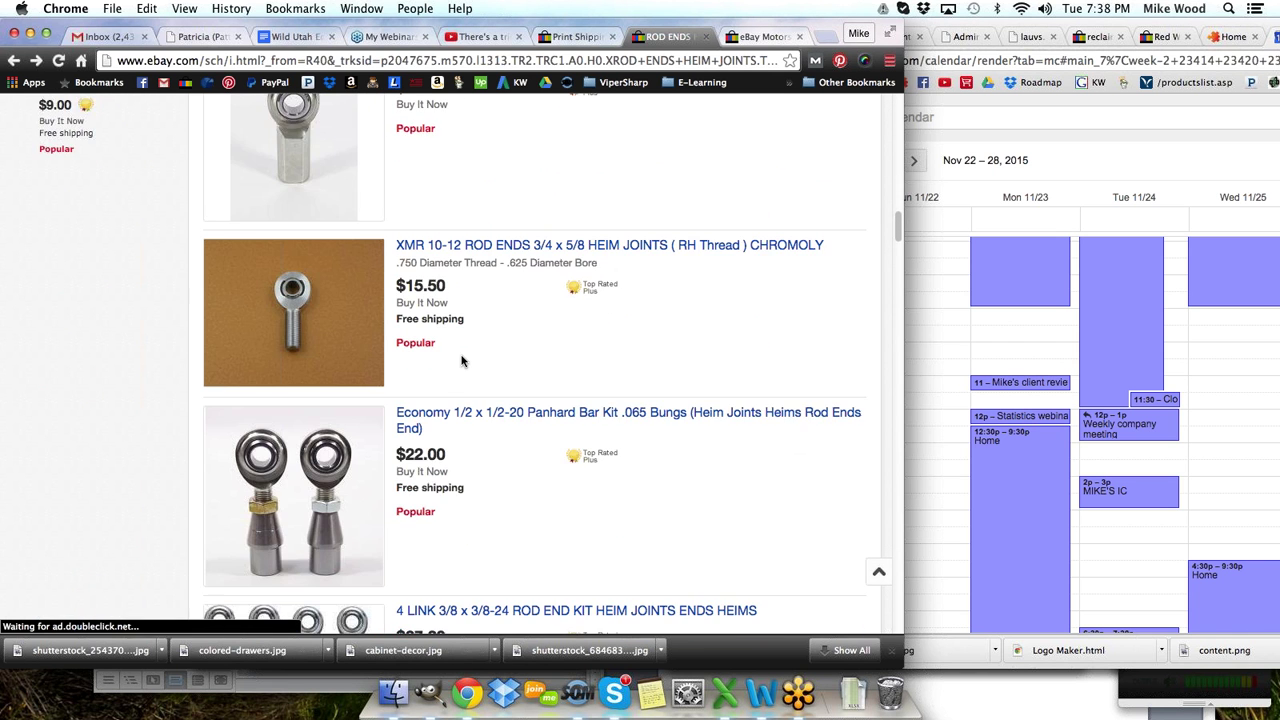
{"action": "left_click", "coordinate": [467, 190]}
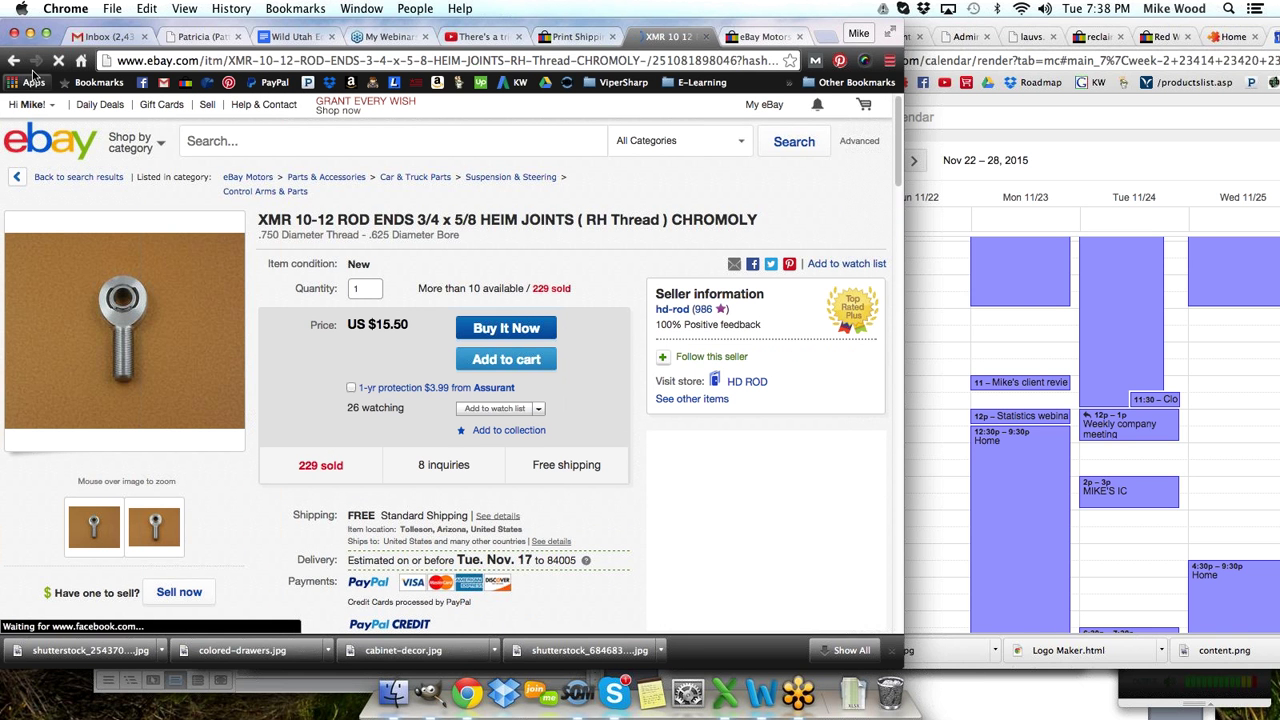
{"action": "key", "text": "super+bracketleft"}
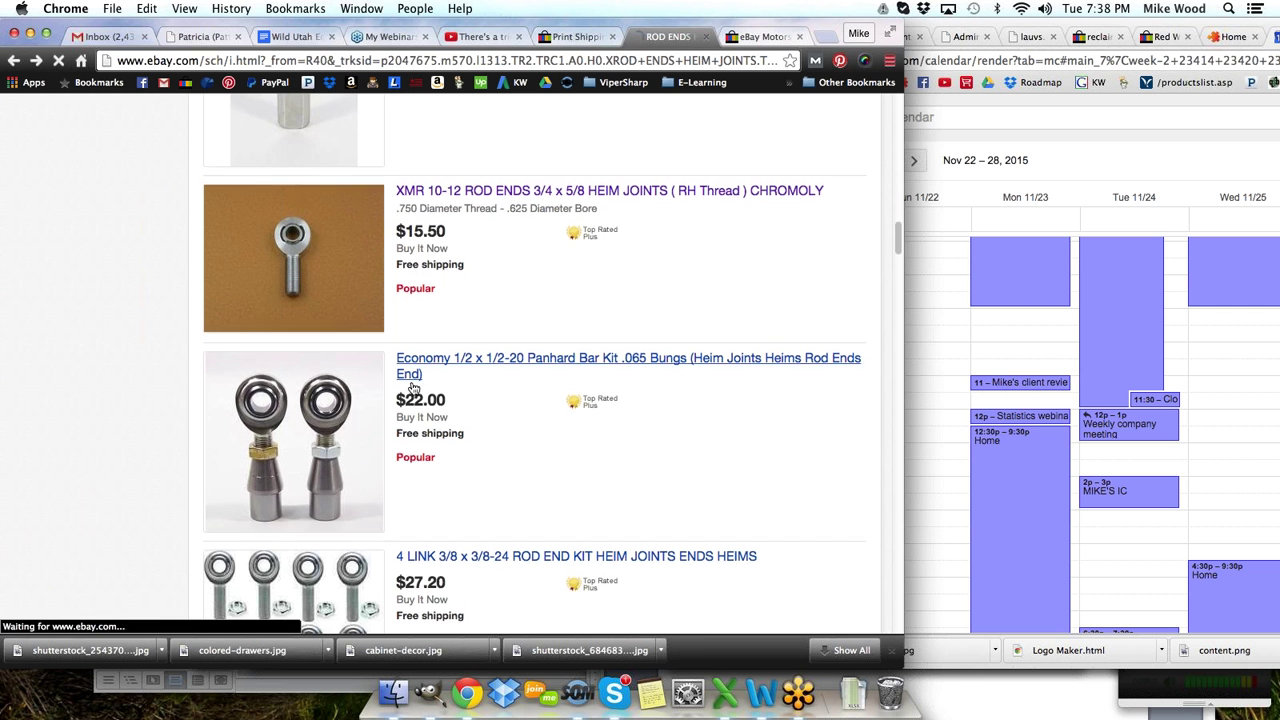
- View the ECON 3/16 x 10-32 male rod end listing, and return to the start of the search results
{"action": "scroll", "coordinate": [489, 486], "scroll_direction": "down", "scroll_amount": 5}
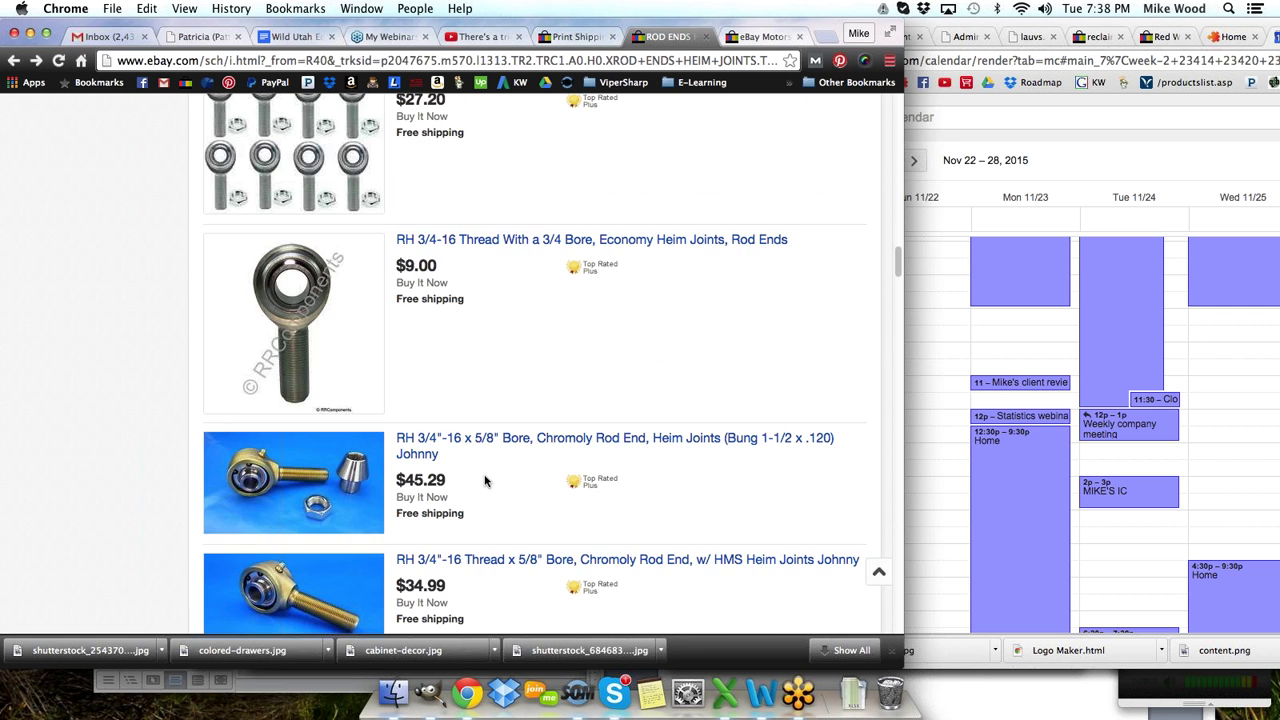
{"action": "scroll", "coordinate": [485, 481], "scroll_direction": "down", "scroll_amount": 4}
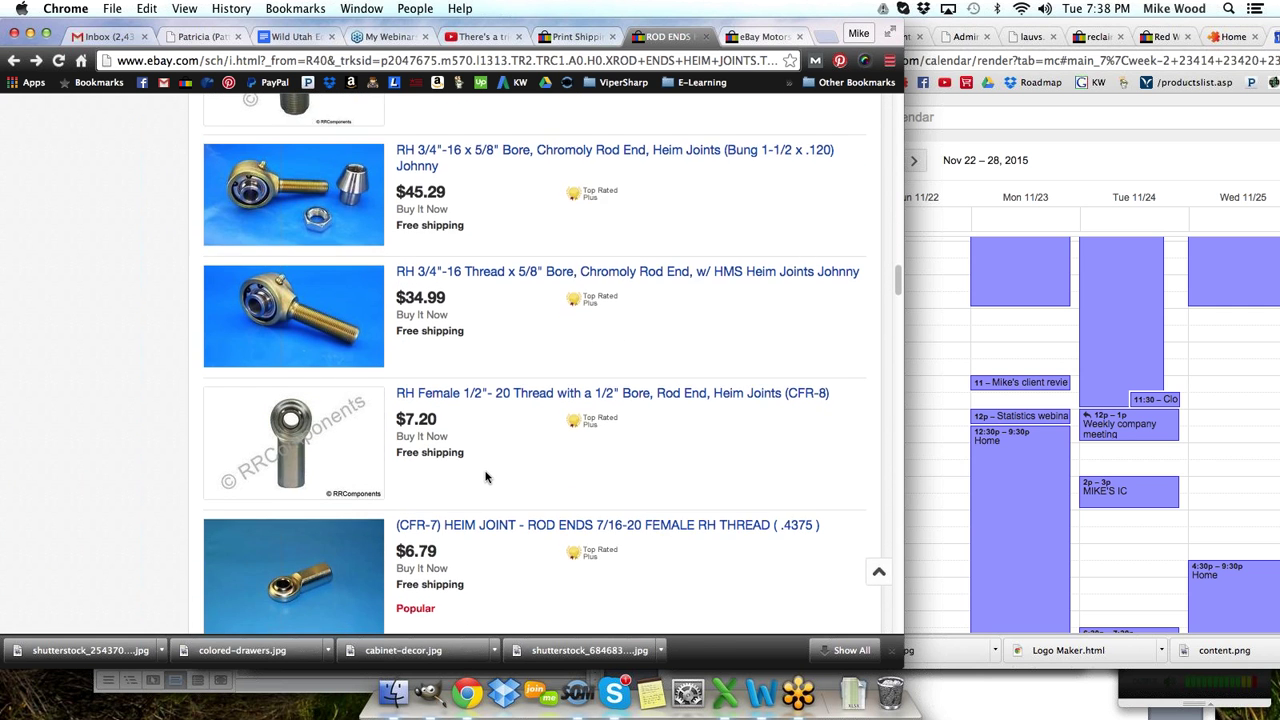
{"action": "scroll", "coordinate": [485, 478], "scroll_direction": "down", "scroll_amount": 10}
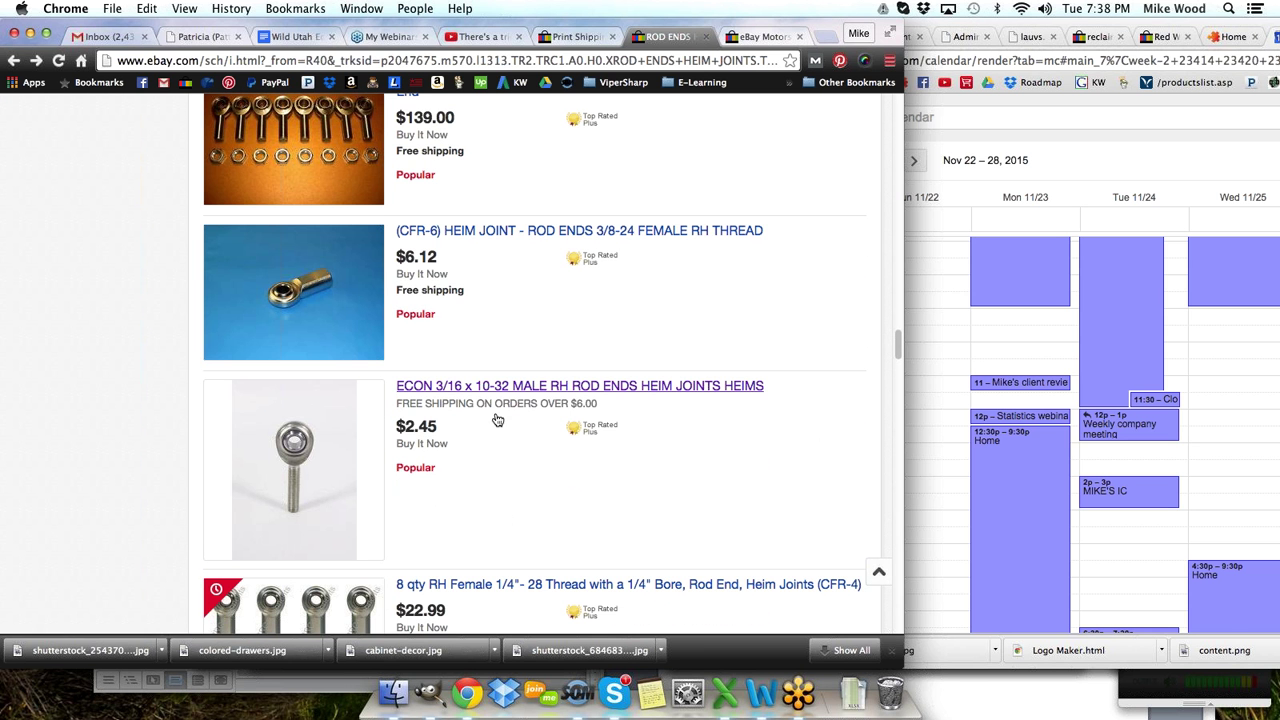
{"action": "left_click", "coordinate": [459, 389]}
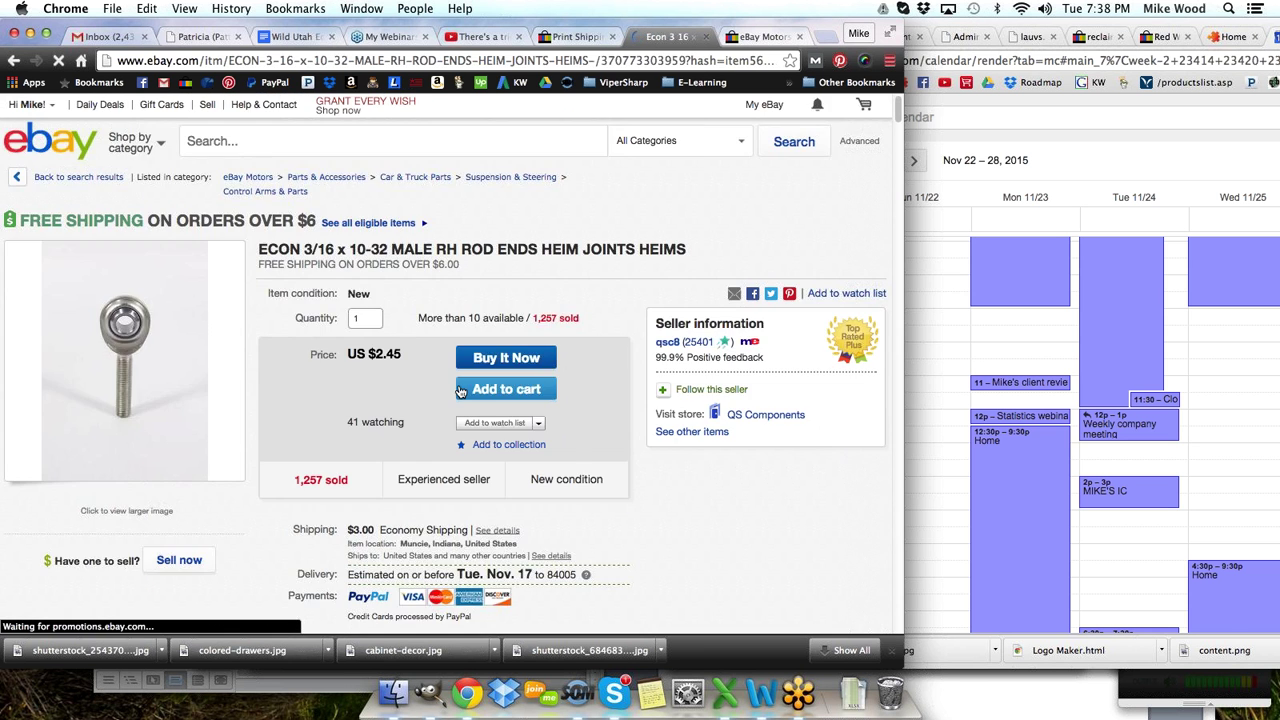
{"action": "key", "text": "super+bracketleft"}
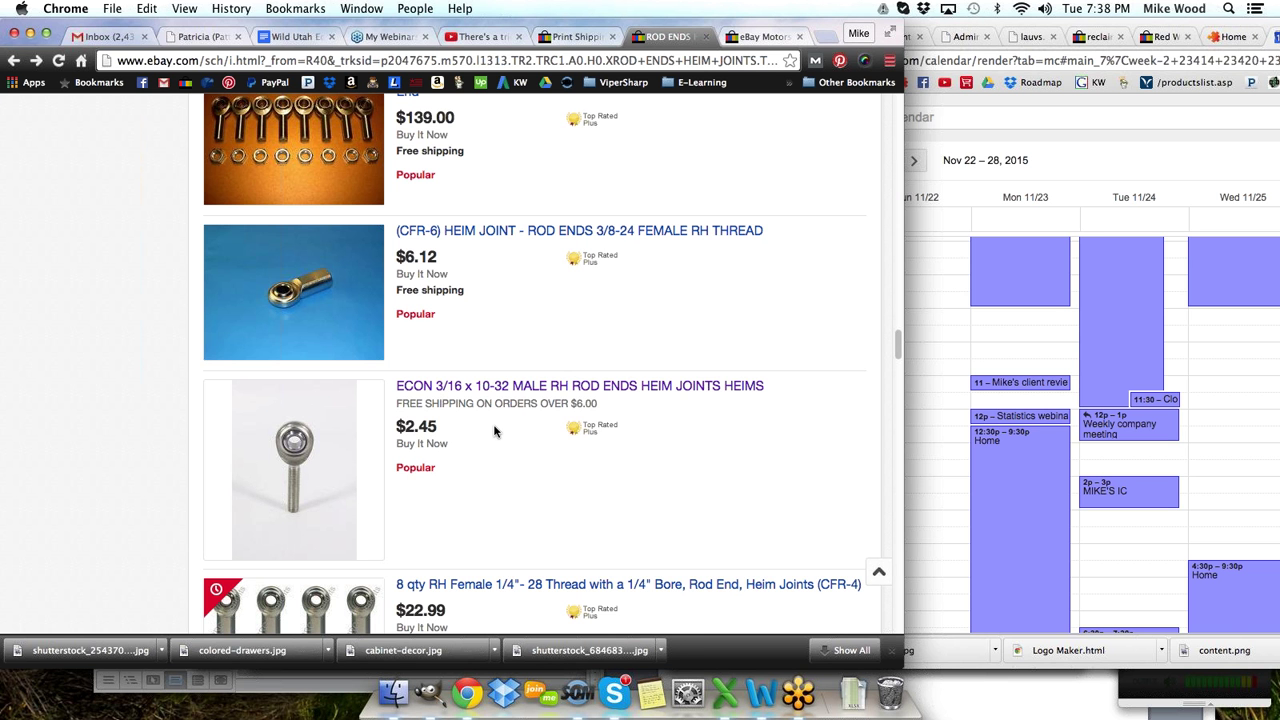
{"action": "scroll", "coordinate": [497, 432], "scroll_direction": "up", "scroll_amount": 10}
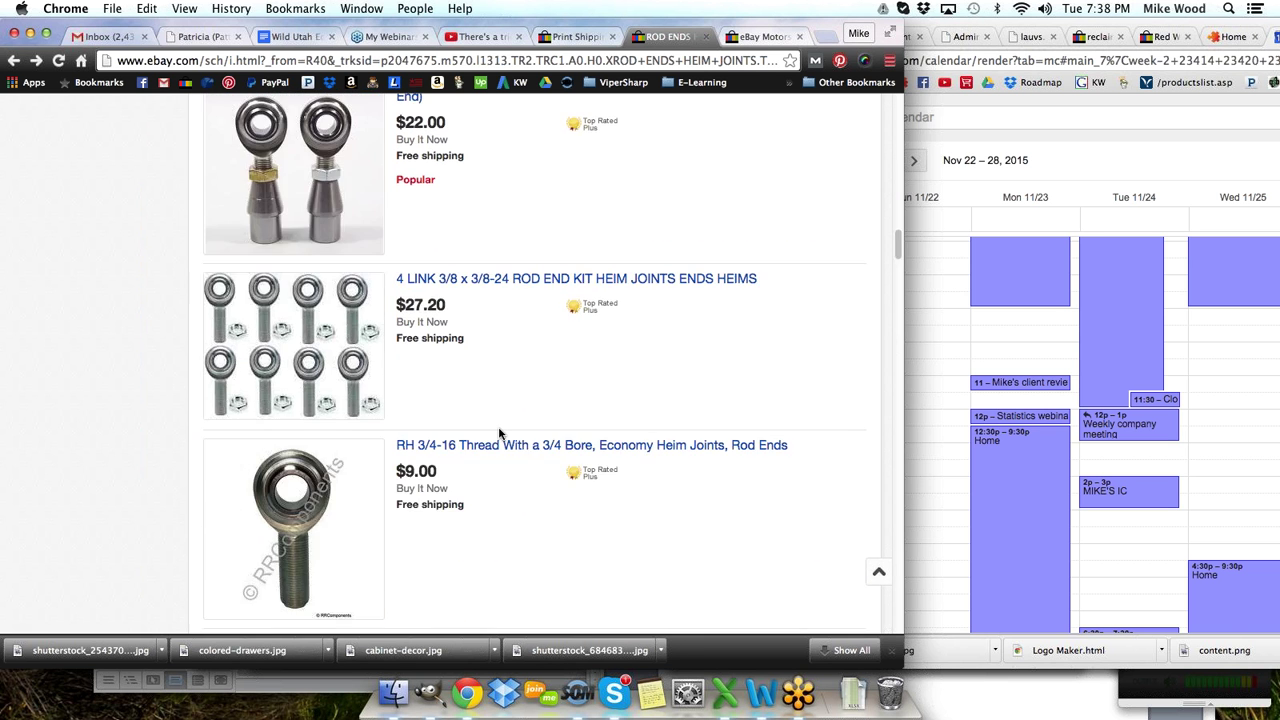
{"action": "scroll", "coordinate": [500, 432], "scroll_direction": "up", "scroll_amount": 15}
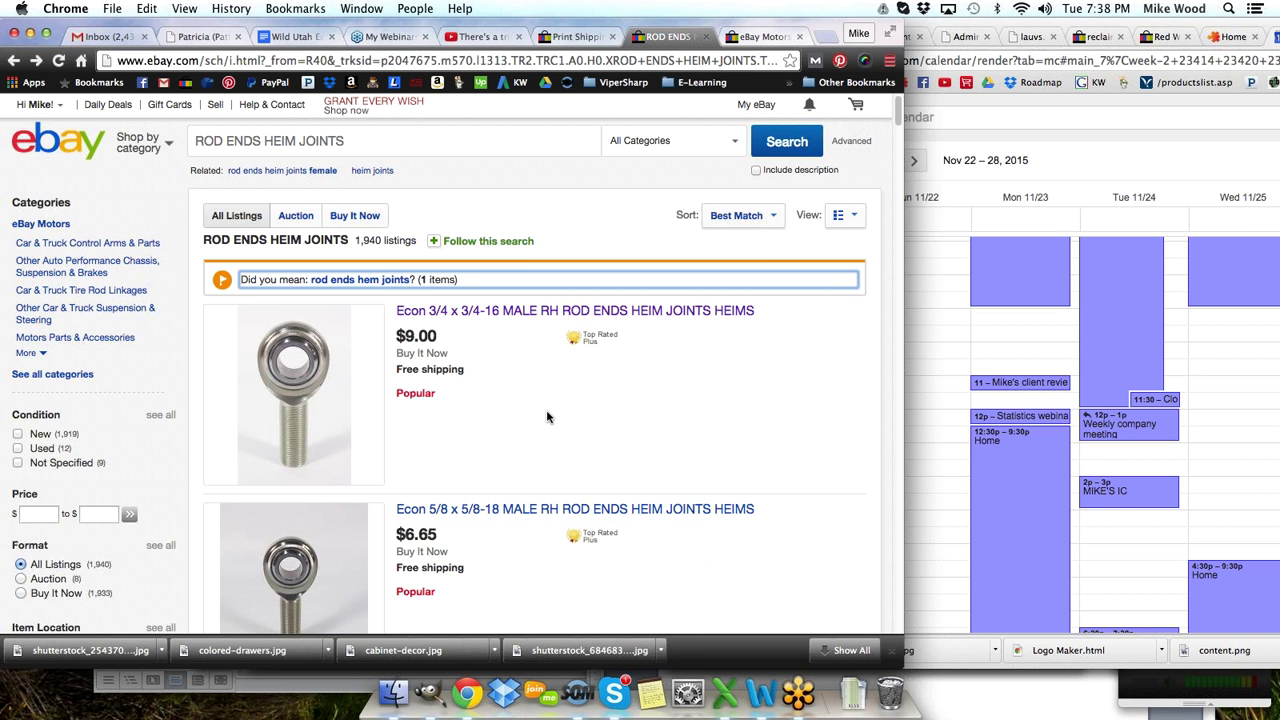
- Open the PayPal home page in place of the eBay search results
{"action": "left_click", "coordinate": [1082, 532]}
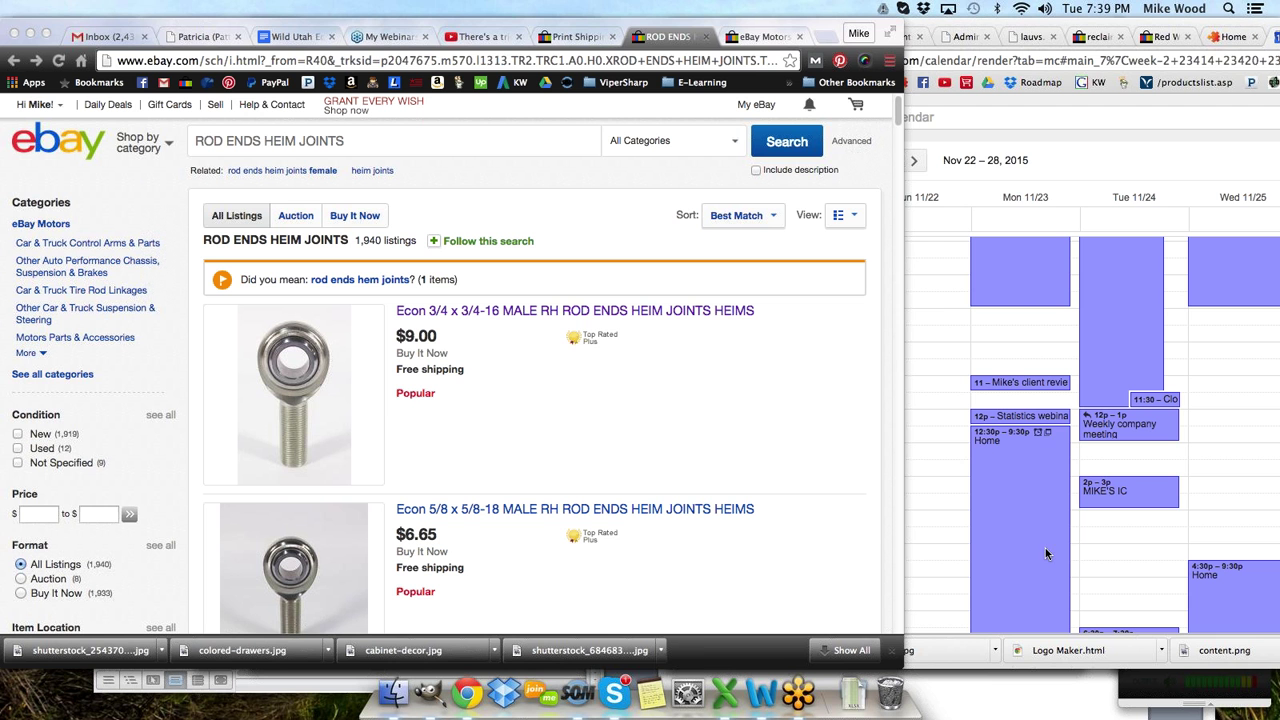
{"action": "left_click", "coordinate": [490, 398]}
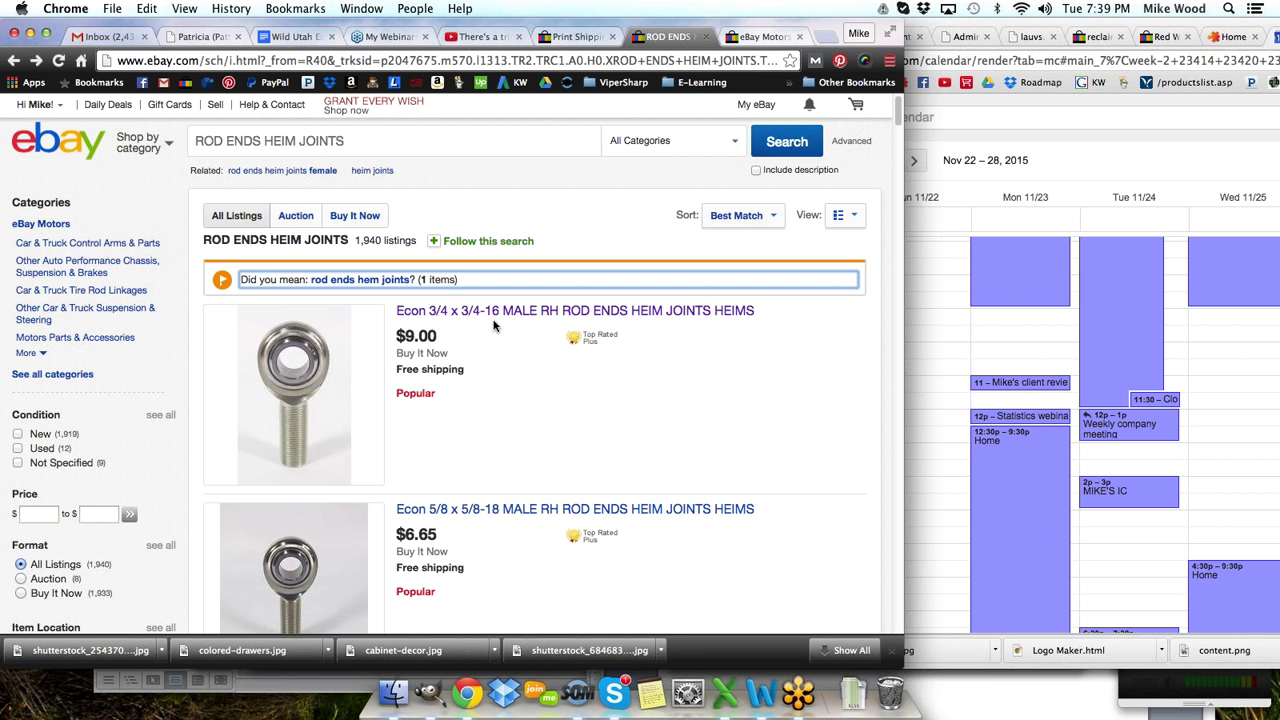
{"action": "left_click", "coordinate": [760, 36]}
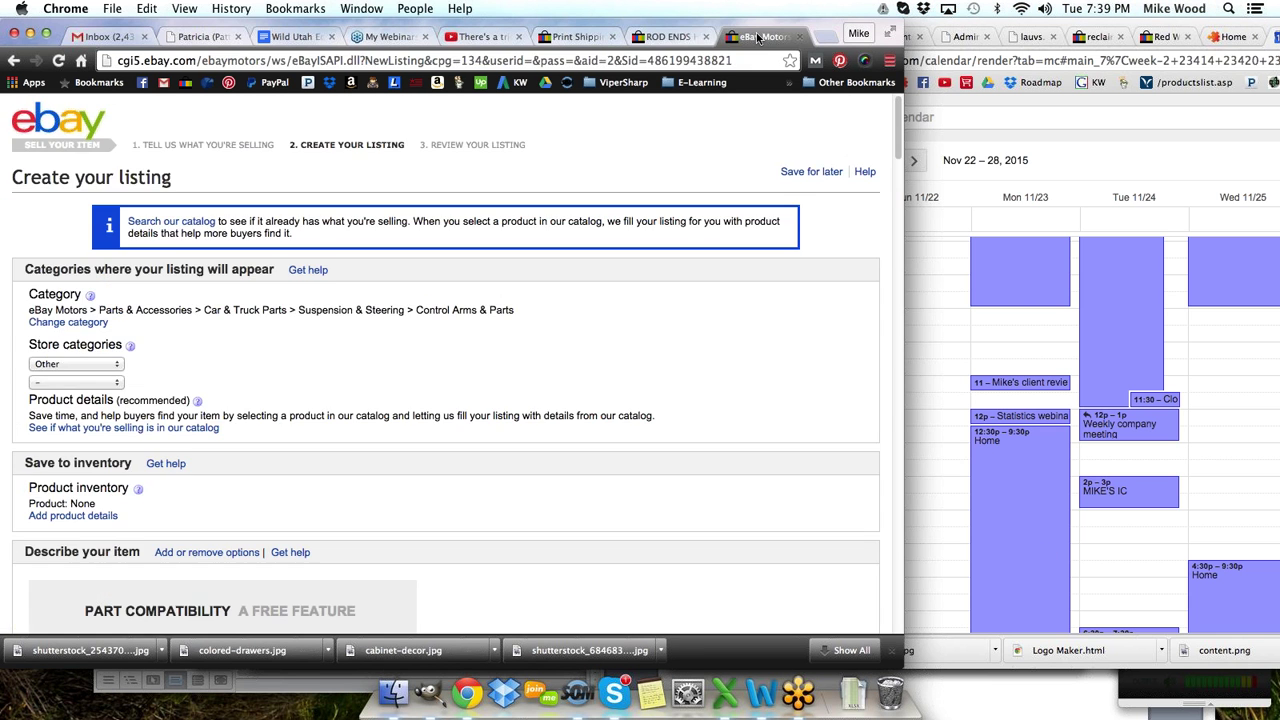
{"action": "left_click", "coordinate": [660, 38]}
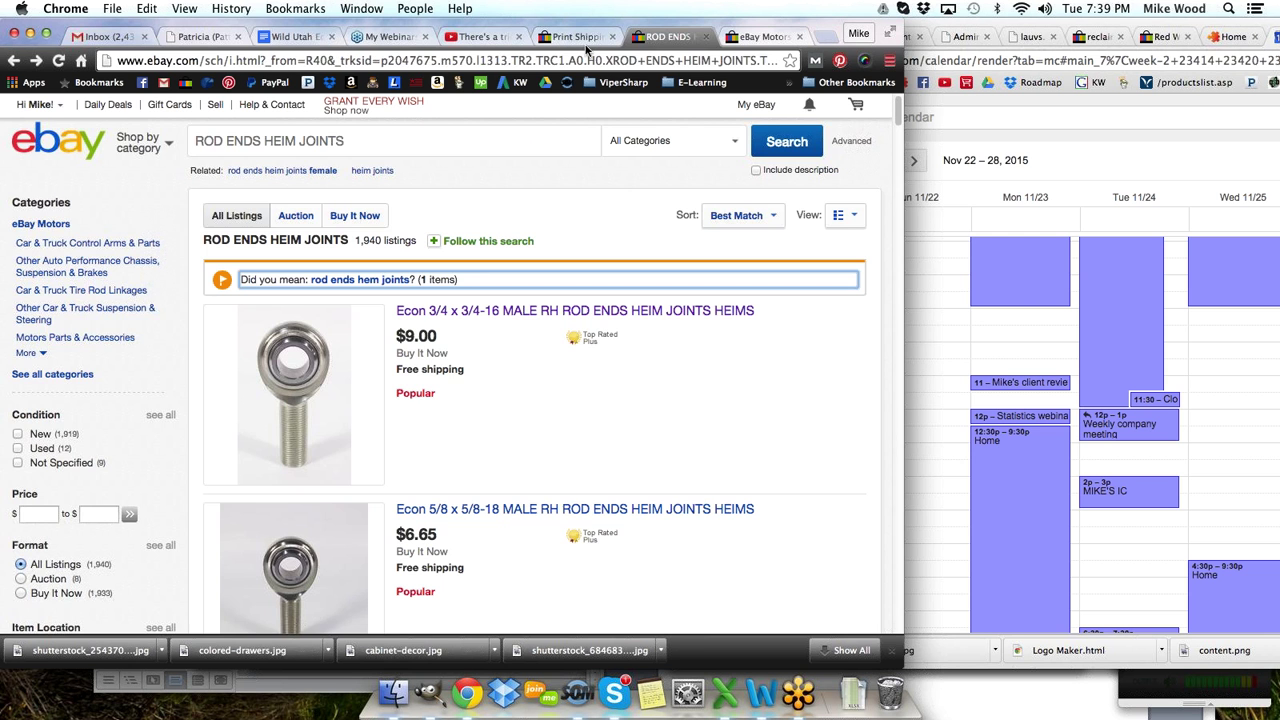
{"action": "left_click", "coordinate": [265, 83]}
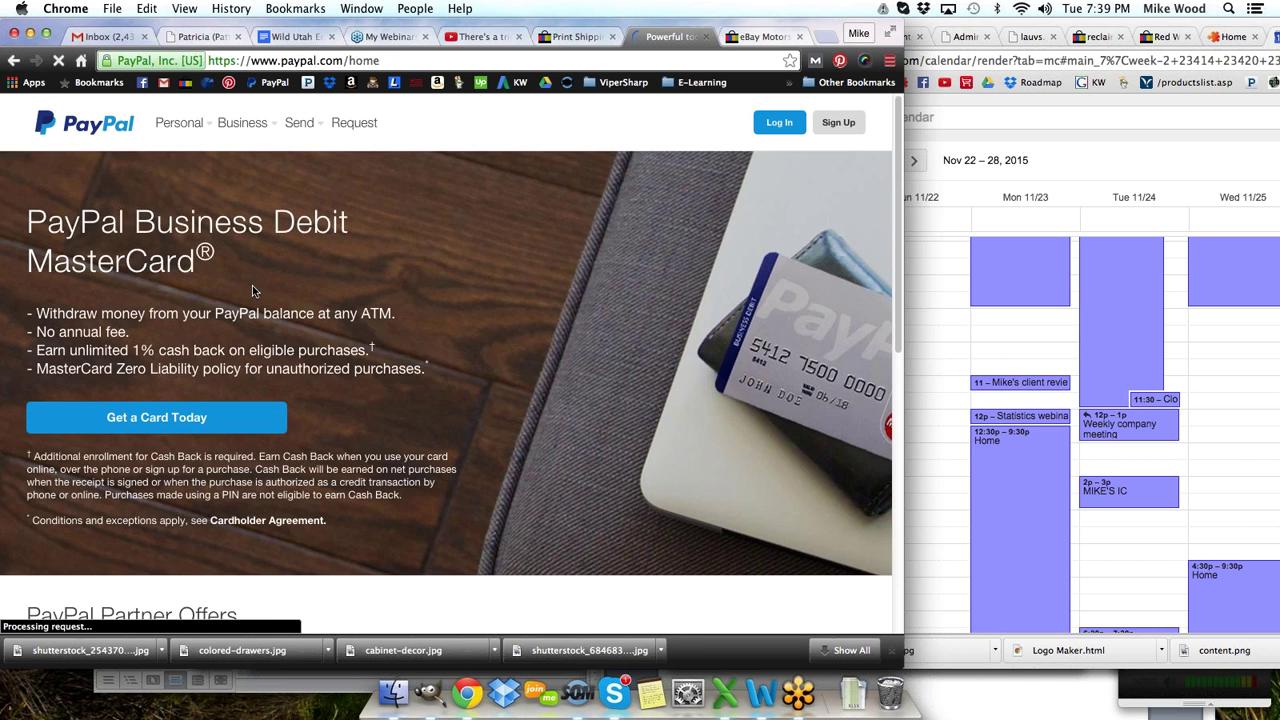
- Log in to PayPal by entering the account password, and save the password in the browser
{"action": "left_click", "coordinate": [784, 126]}
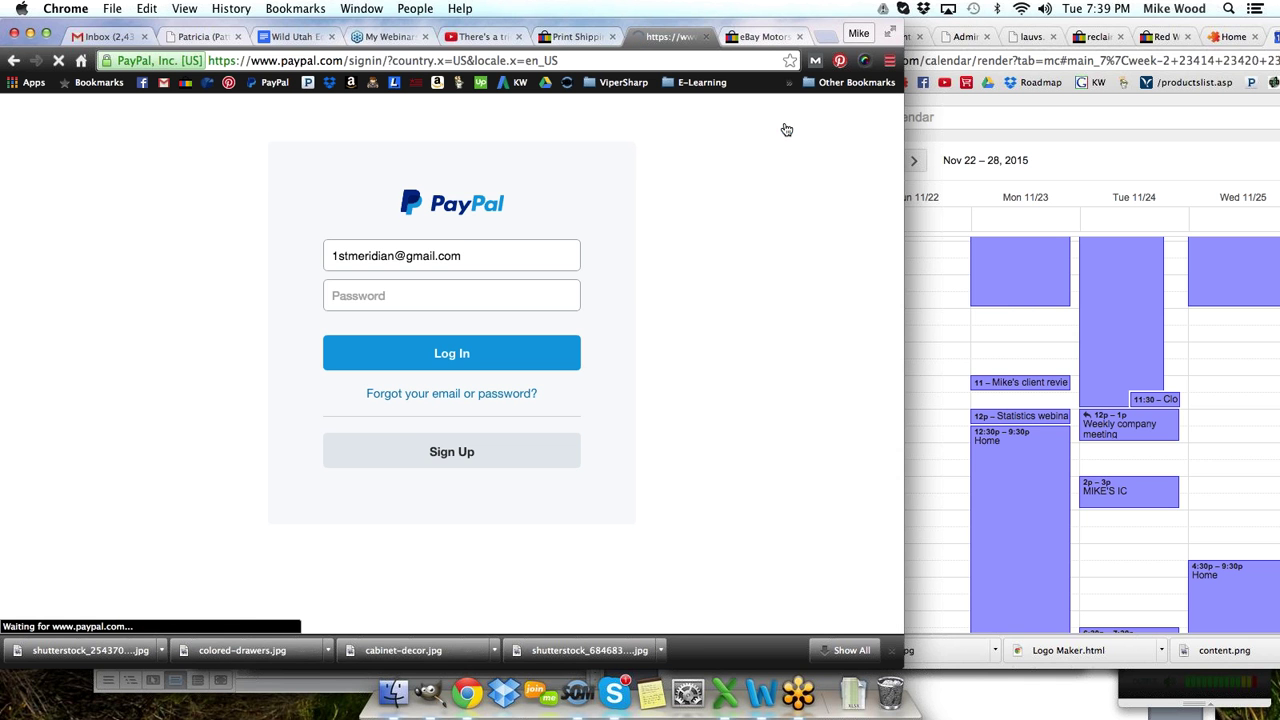
{"action": "left_click", "coordinate": [410, 292]}
{"action": "type", "text": "•"}
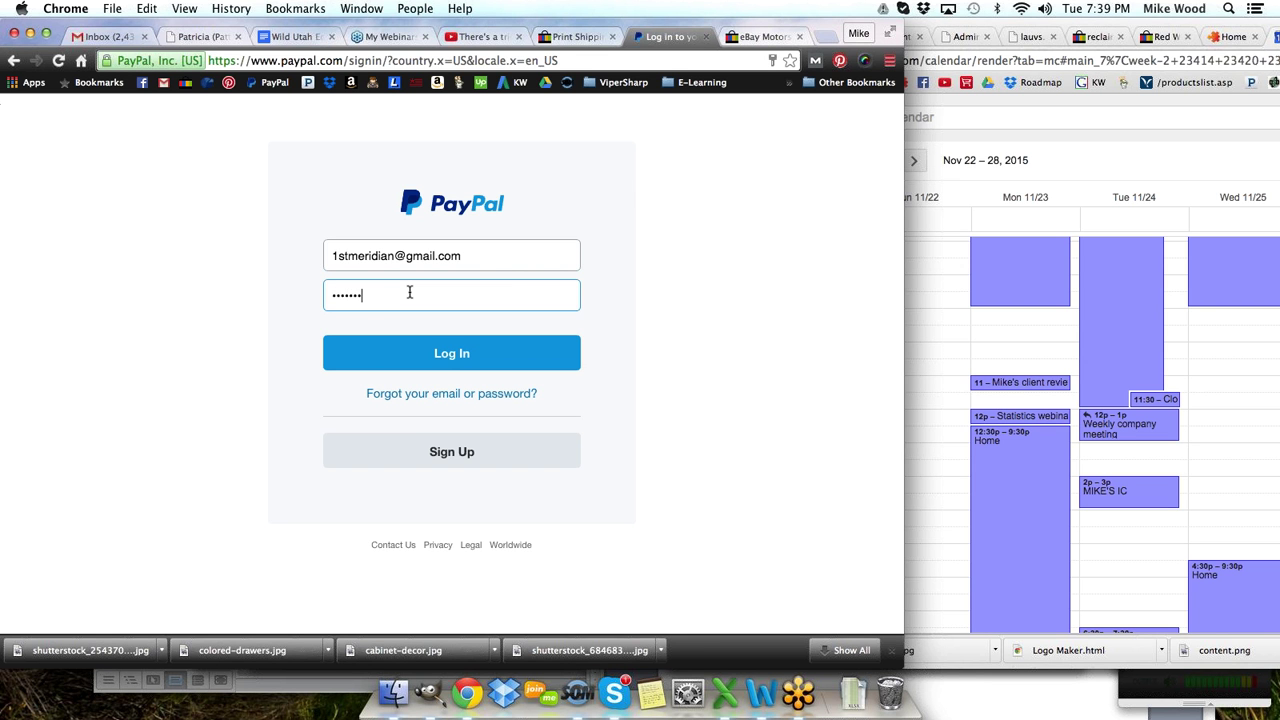
{"action": "type", "text": "••••••••"}
{"action": "key", "text": "Return"}
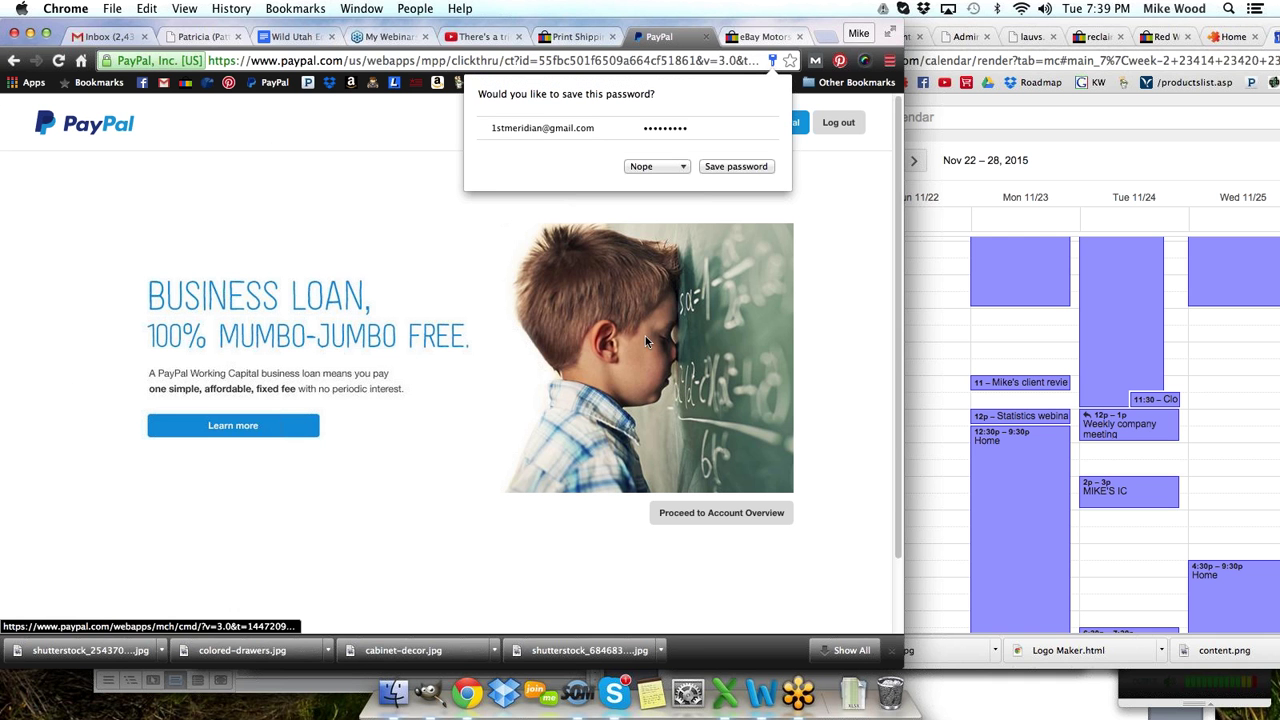
{"action": "left_click", "coordinate": [738, 166]}
- Open the PayPal account overview and view the details of the $12.00 payment received on Nov 10, 2015
{"action": "left_click", "coordinate": [770, 126]}
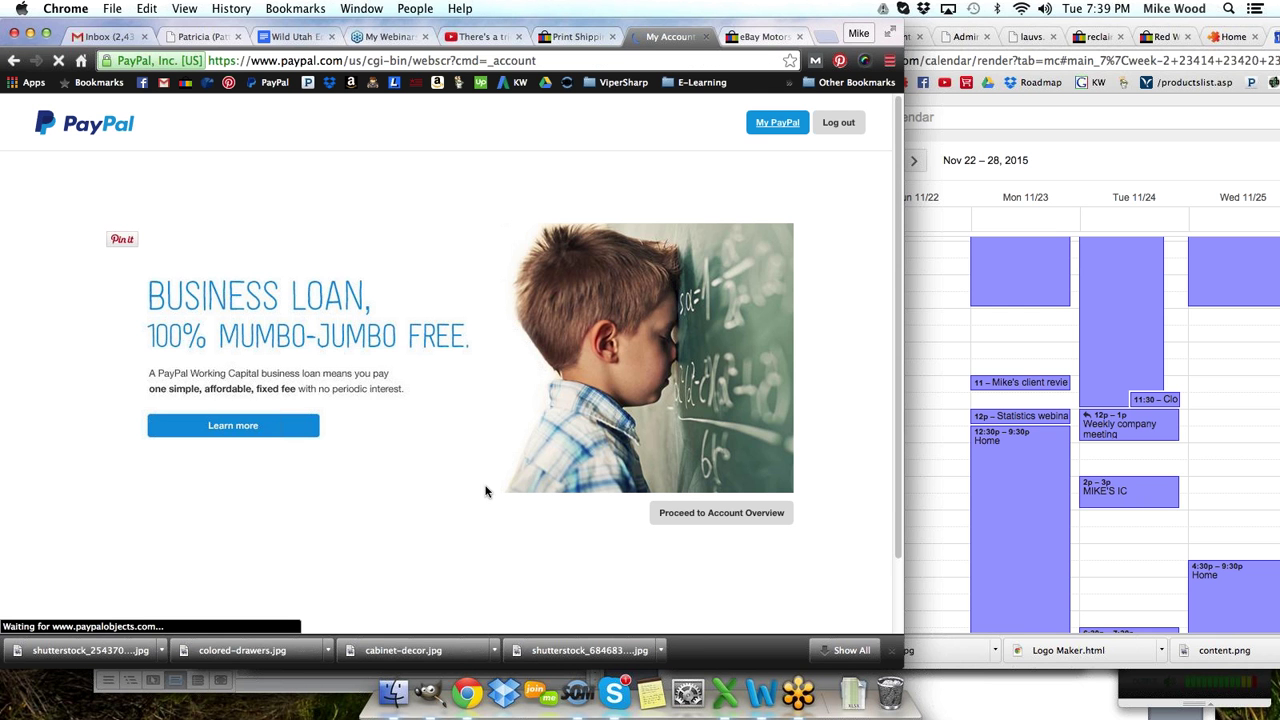
{"action": "scroll", "coordinate": [487, 487], "scroll_direction": "down", "scroll_amount": 10}
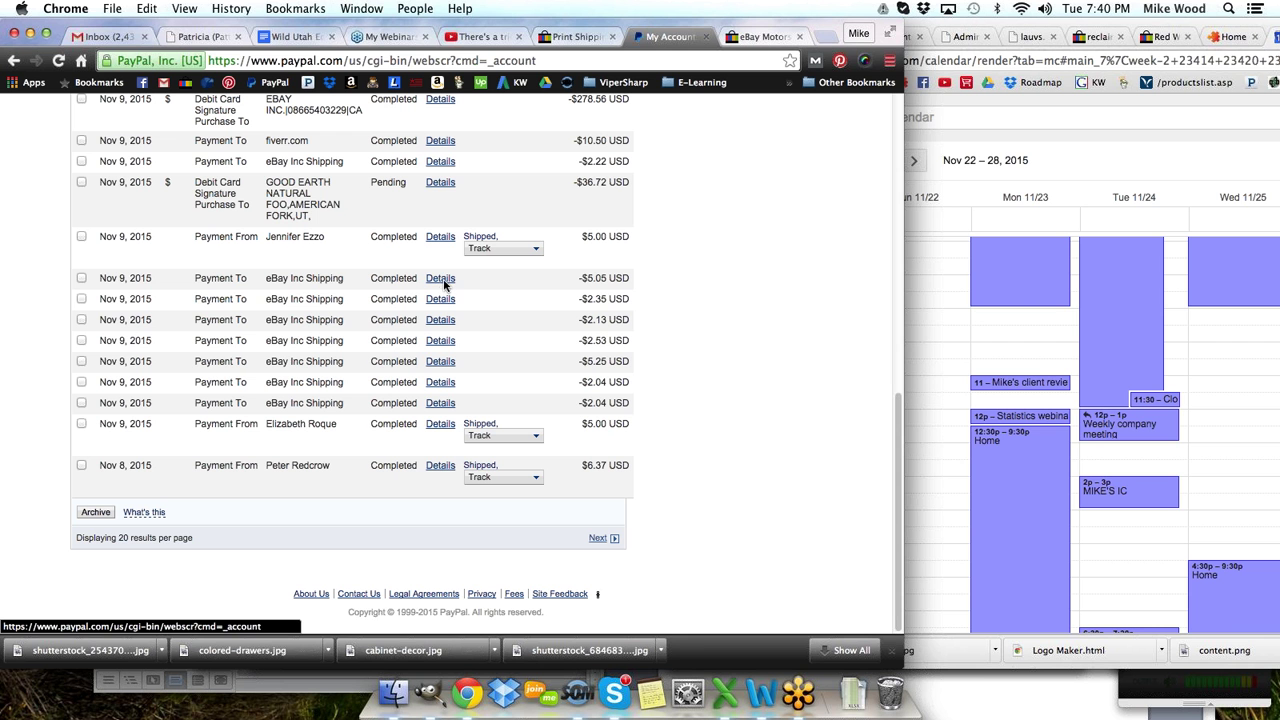
{"action": "scroll", "coordinate": [394, 305], "scroll_direction": "up", "scroll_amount": 2}
{"action": "scroll", "coordinate": [437, 287], "scroll_direction": "up", "scroll_amount": 1}
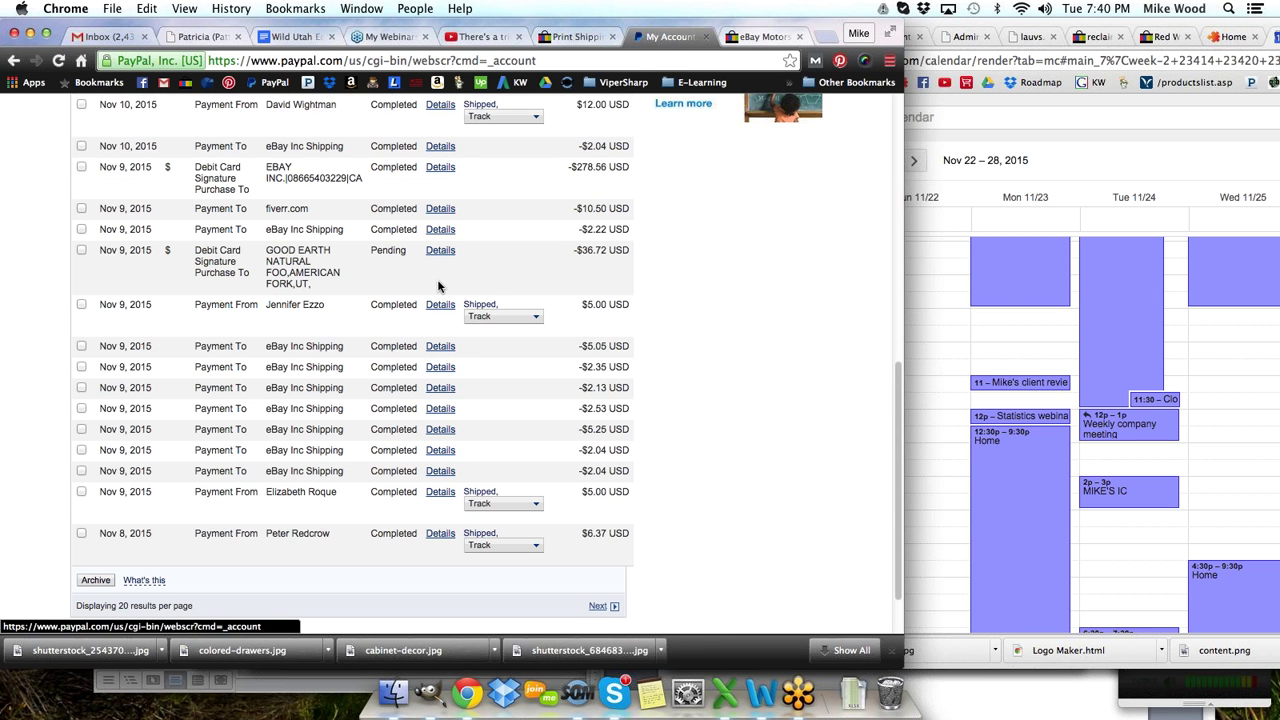
{"action": "scroll", "coordinate": [437, 287], "scroll_direction": "up", "scroll_amount": 2}
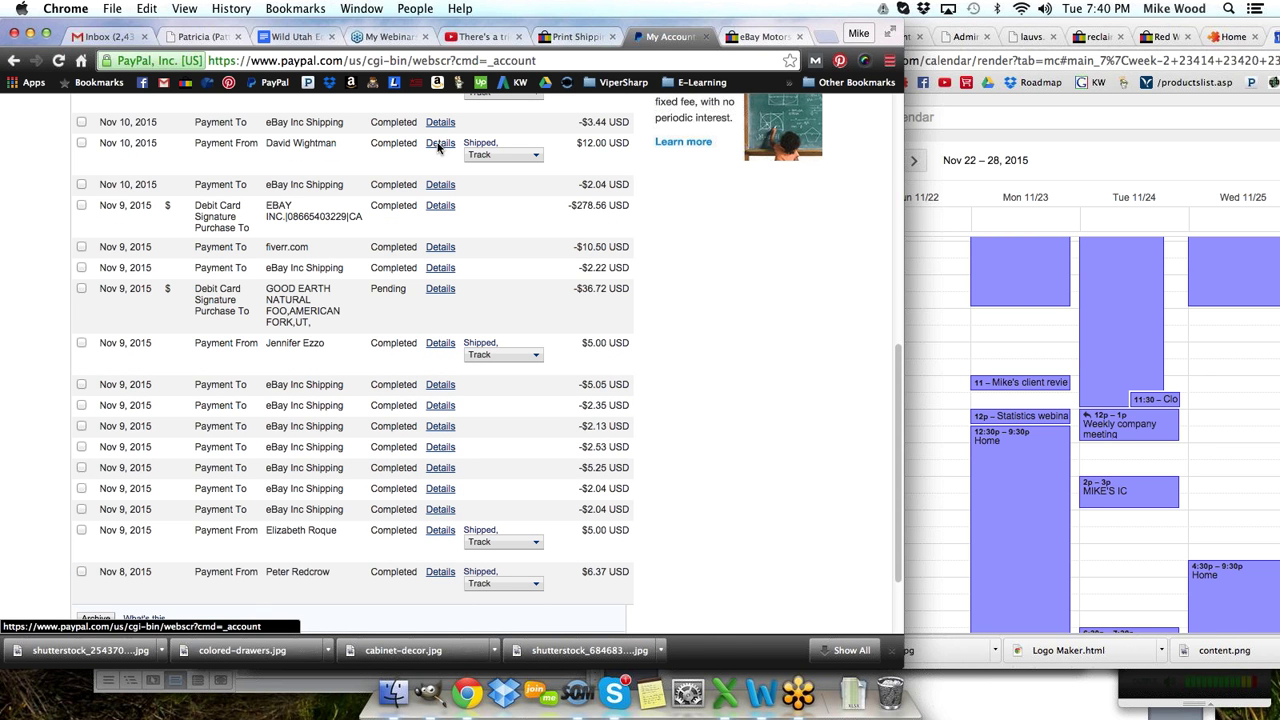
{"action": "double_click", "coordinate": [222, 143]}
{"action": "left_click", "coordinate": [441, 149]}
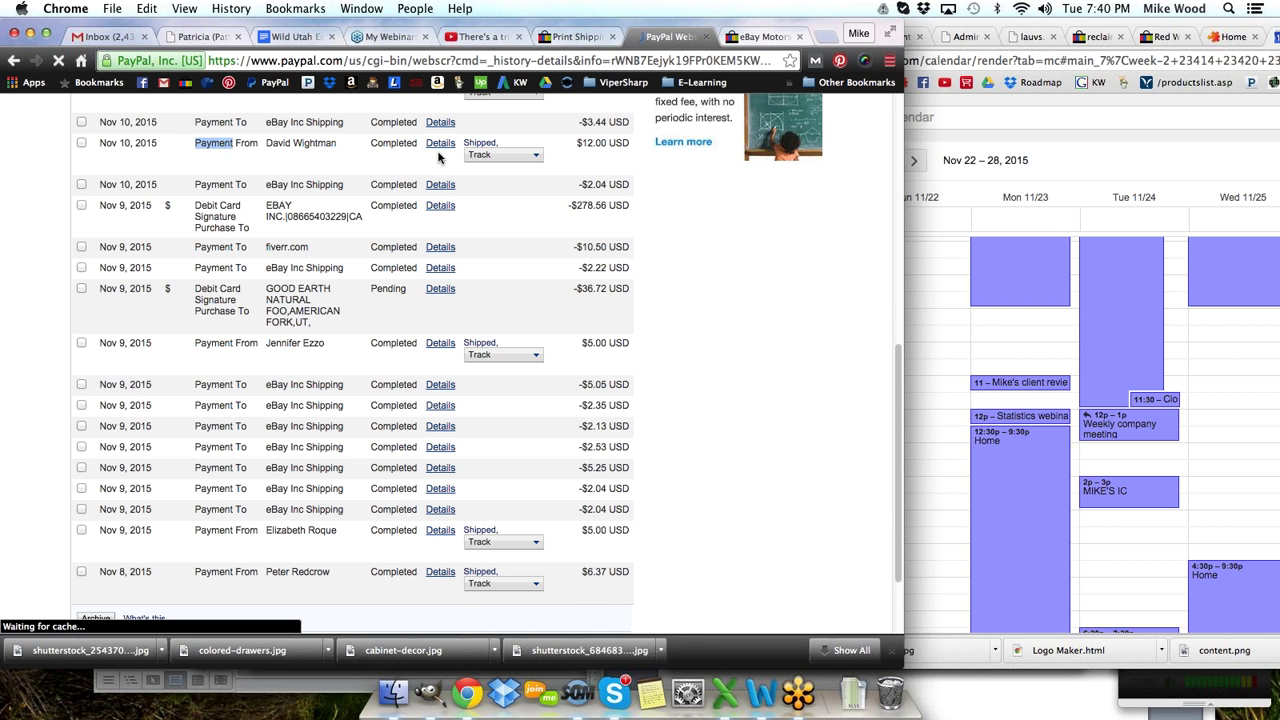
- Examine the payment's transaction details, including the item, fee amount, net amount and seller protection information
{"action": "scroll", "coordinate": [677, 517], "scroll_direction": "down", "scroll_amount": 3}
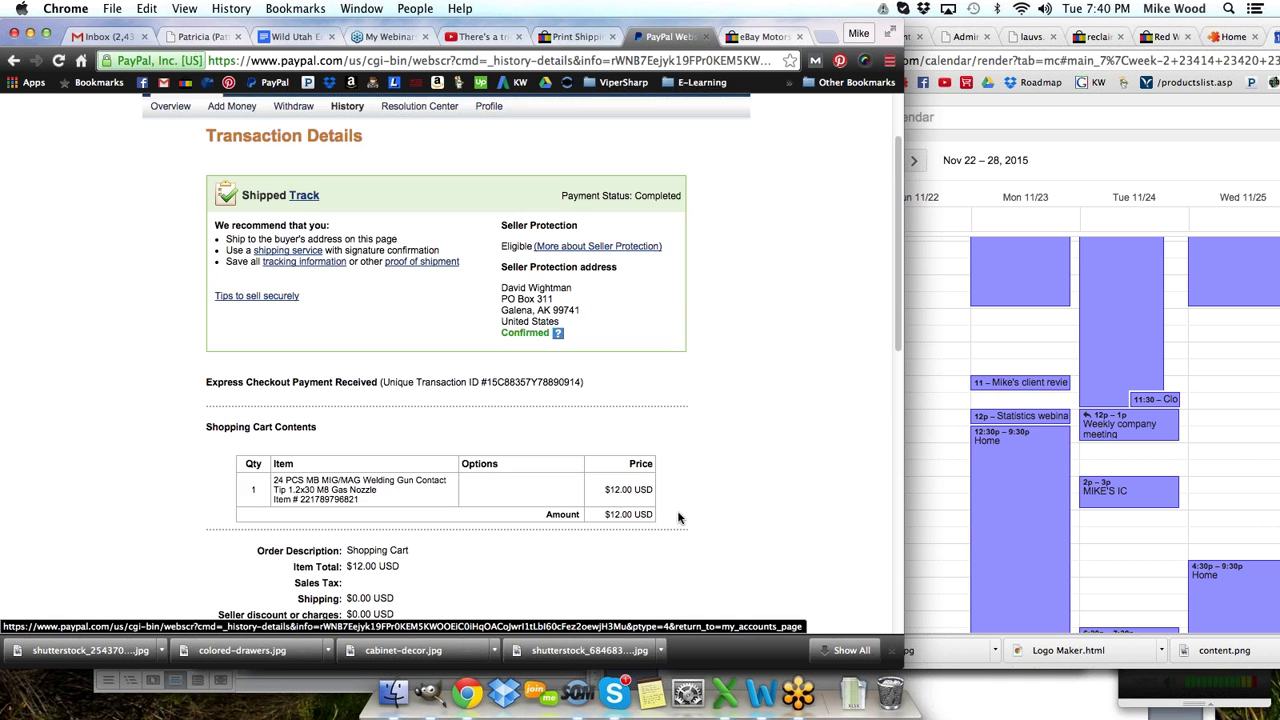
{"action": "scroll", "coordinate": [678, 516], "scroll_direction": "down", "scroll_amount": 2}
{"action": "scroll", "coordinate": [678, 516], "scroll_direction": "down", "scroll_amount": 1}
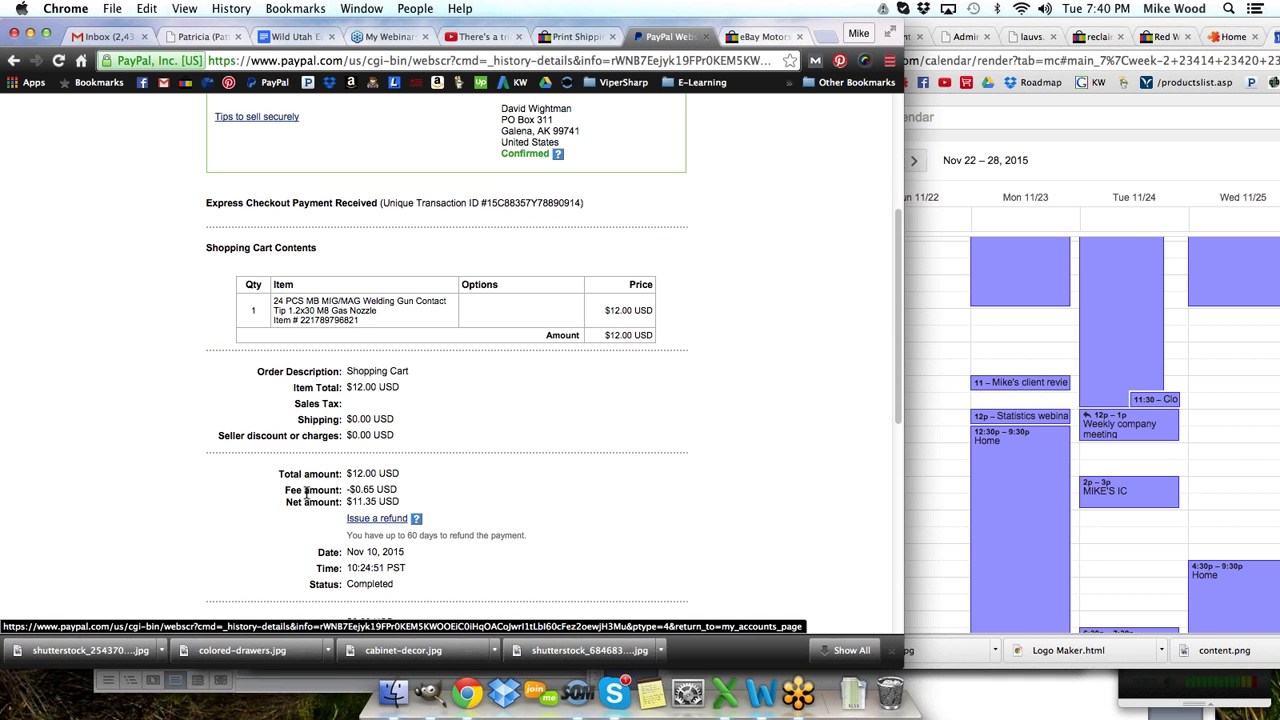
{"action": "left_click_drag", "start_coordinate": [417, 494], "coordinate": [365, 488]}
{"action": "double_click", "coordinate": [369, 487]}
{"action": "left_click", "coordinate": [546, 482]}
{"action": "scroll", "coordinate": [606, 445], "scroll_direction": "up", "scroll_amount": 4}
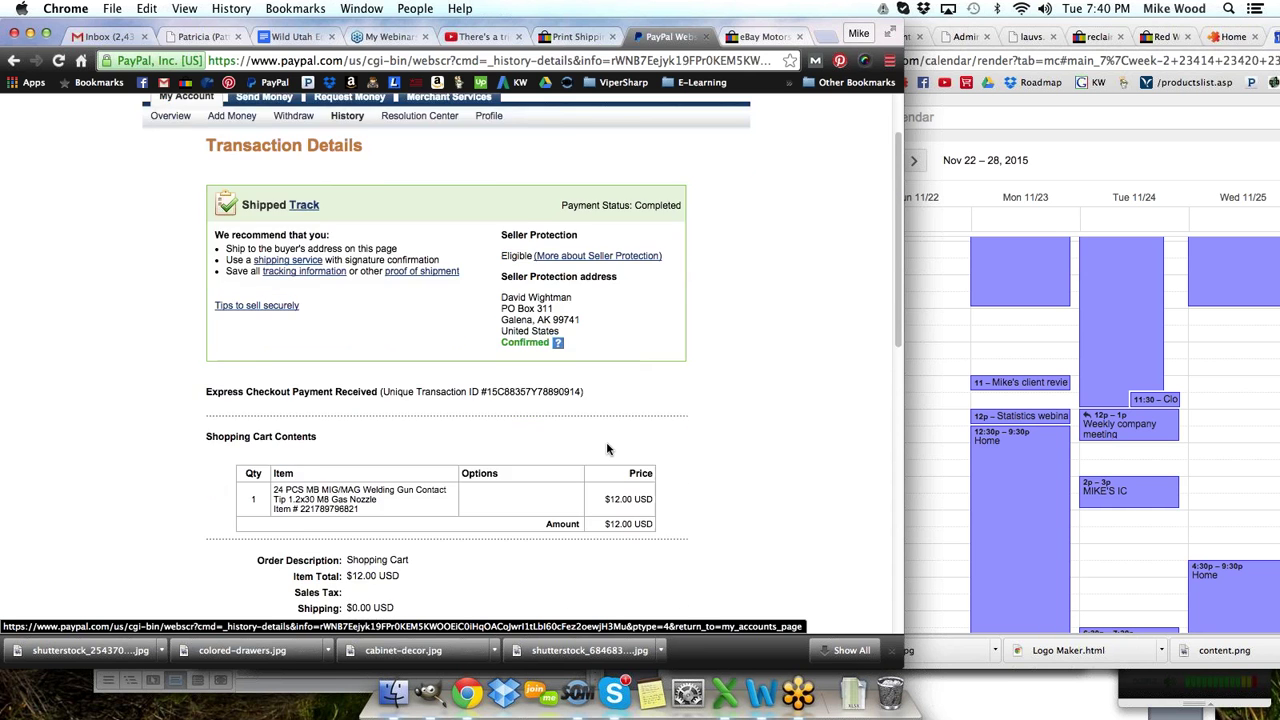
{"action": "scroll", "coordinate": [600, 452], "scroll_direction": "down", "scroll_amount": 4}
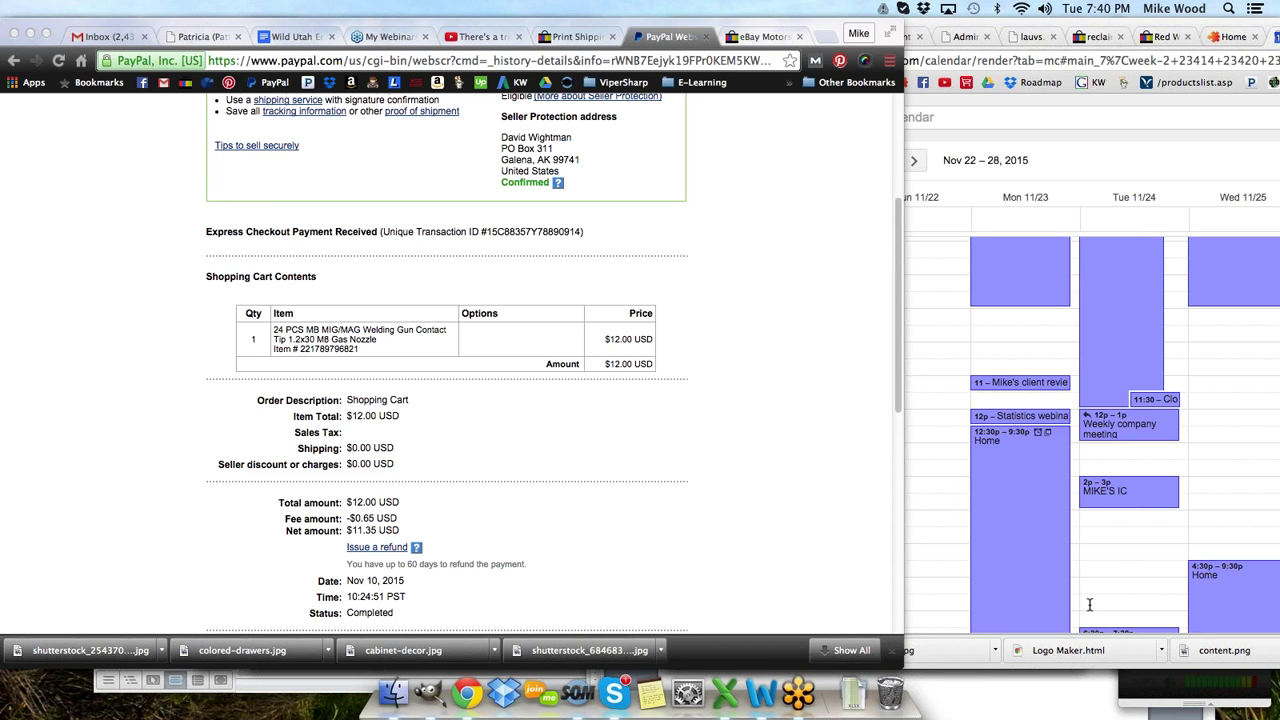
{"action": "left_click", "coordinate": [742, 337]}
{"action": "scroll", "coordinate": [742, 337], "scroll_direction": "up", "scroll_amount": 5}
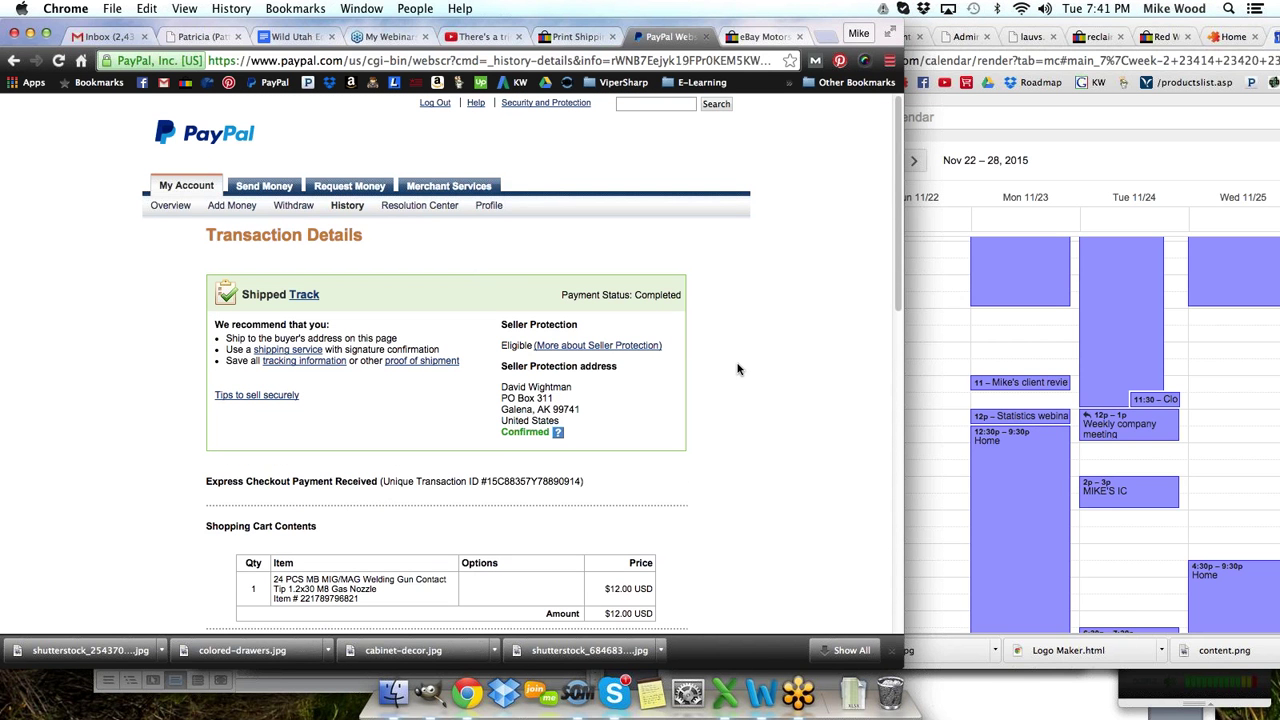
- Log out of PayPal, close its page, and return to the eBay postage label page
{"action": "left_click", "coordinate": [433, 106]}
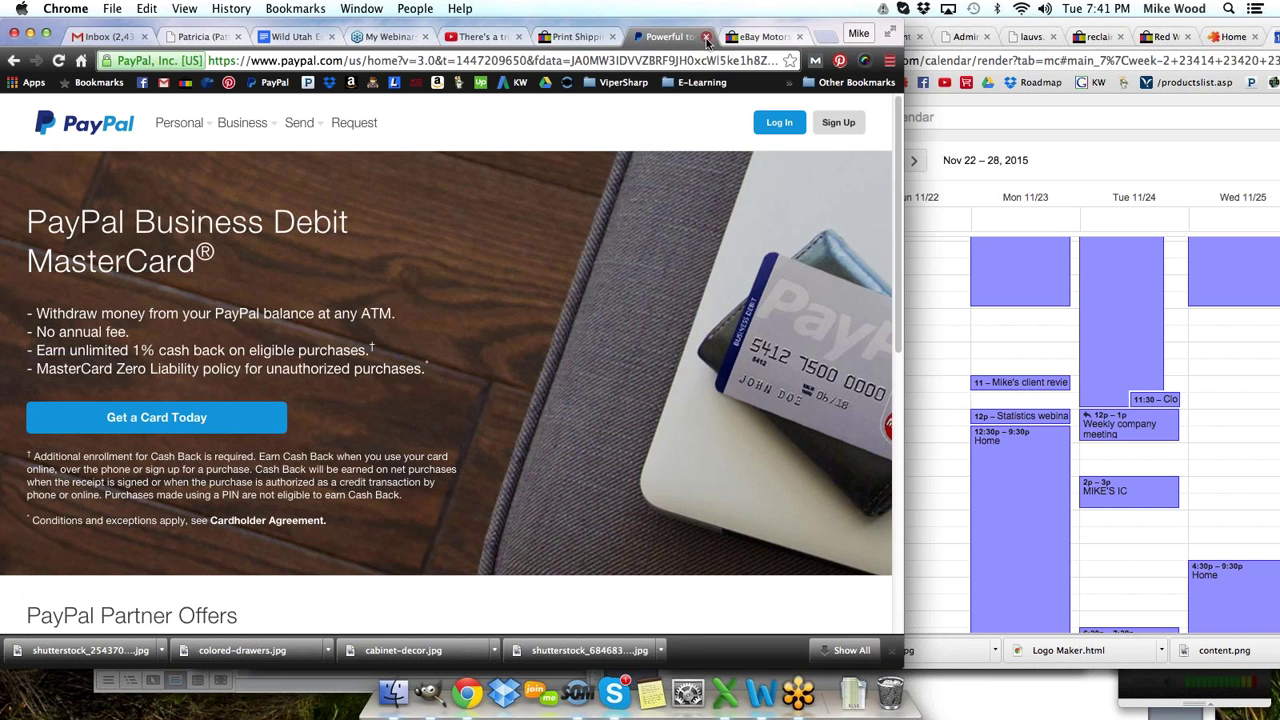
{"action": "left_click", "coordinate": [706, 37]}
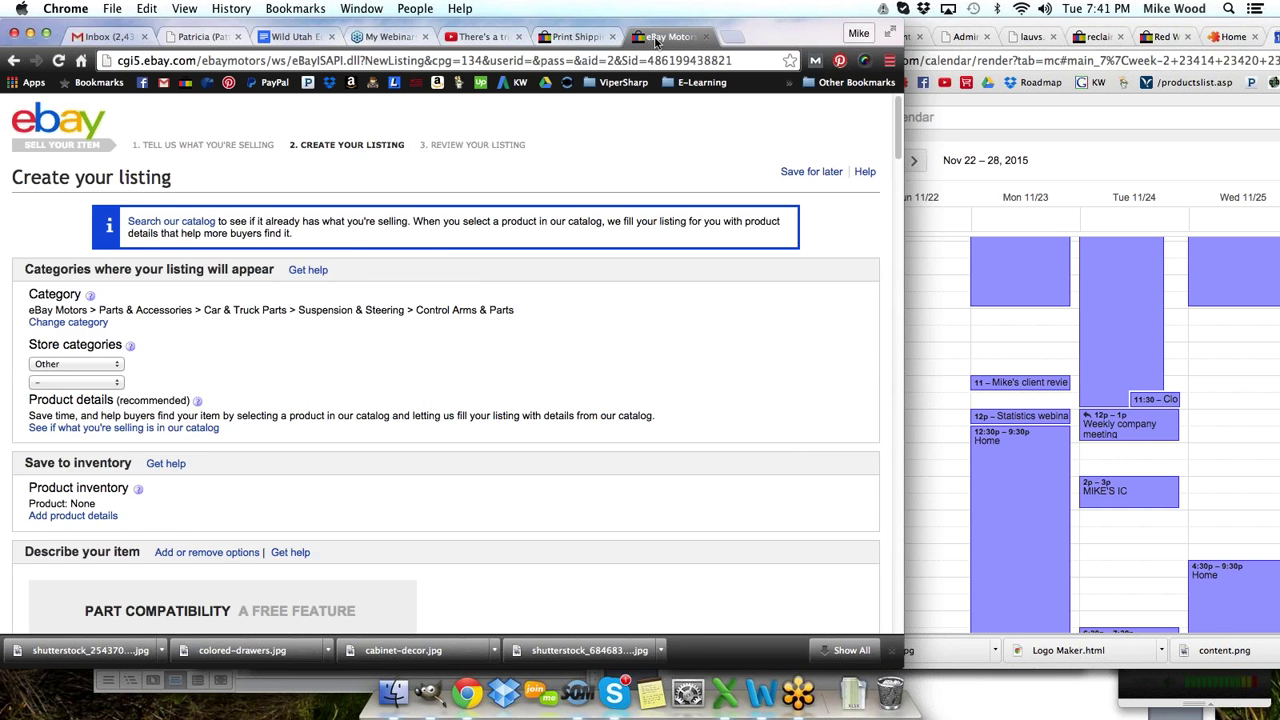
{"action": "left_click", "coordinate": [576, 37]}
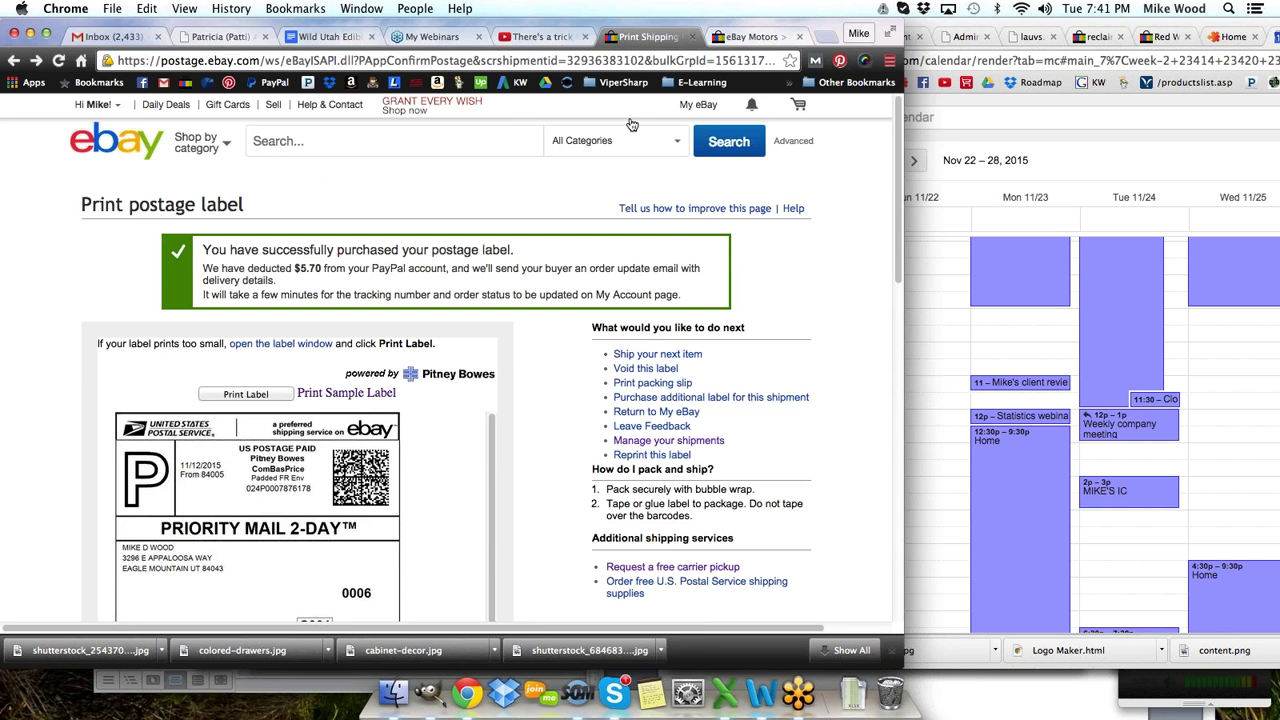
{"action": "mouse_move", "coordinate": [703, 106]}
- Bring up the Shipping Your Own Items document in the other browser window, review its outline, and return to the postage label page
{"action": "left_click", "coordinate": [1040, 175]}
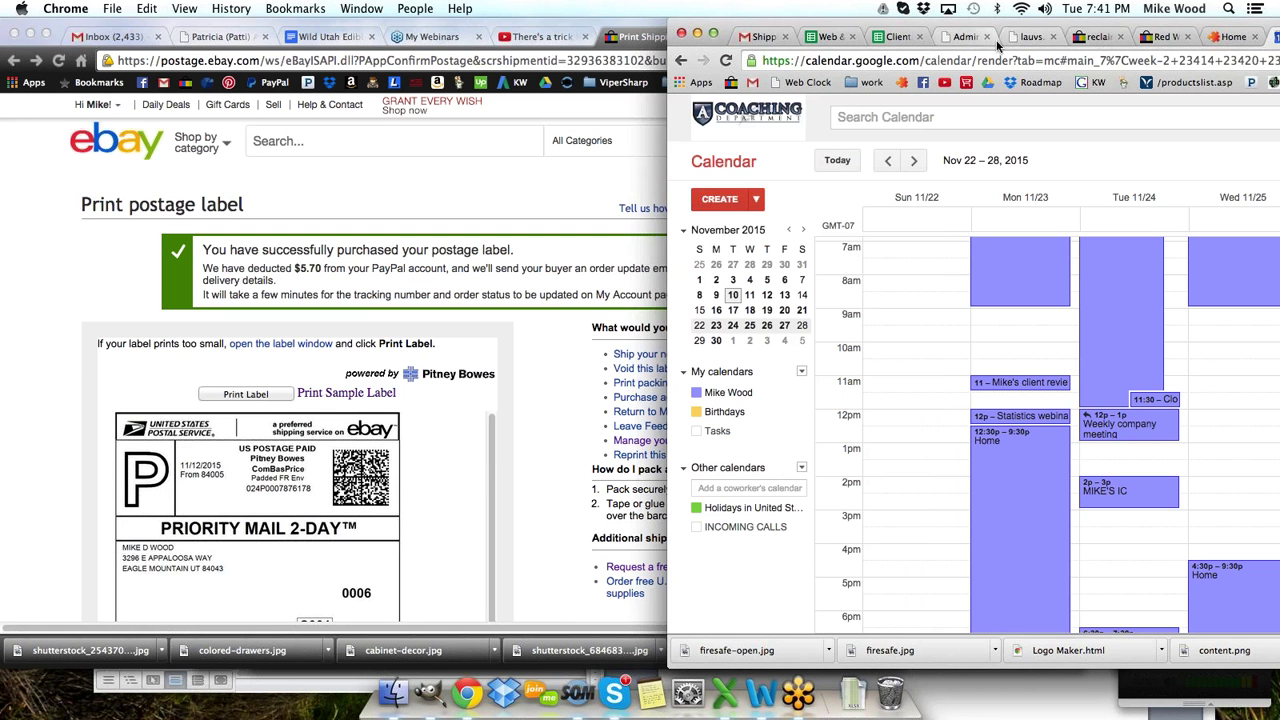
{"action": "left_click_drag", "start_coordinate": [1097, 30], "coordinate": [892, 28]}
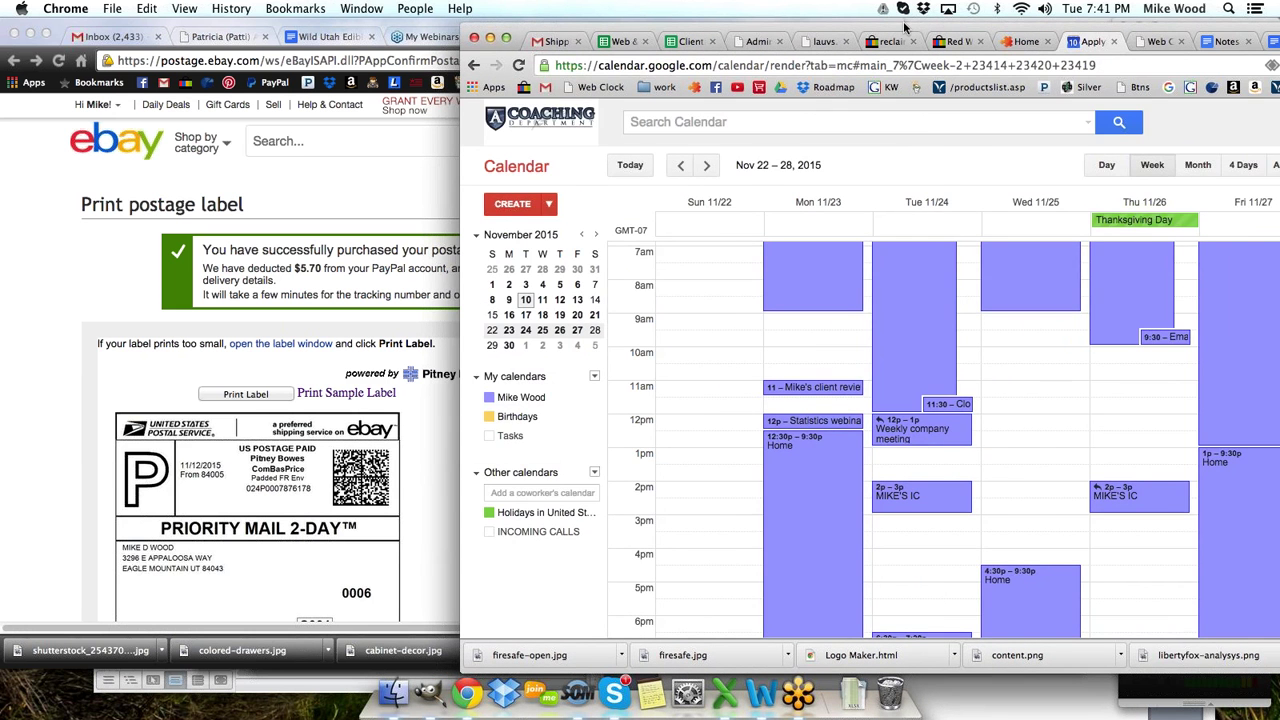
{"action": "left_click", "coordinate": [1226, 41]}
{"action": "left_click", "coordinate": [1172, 40]}
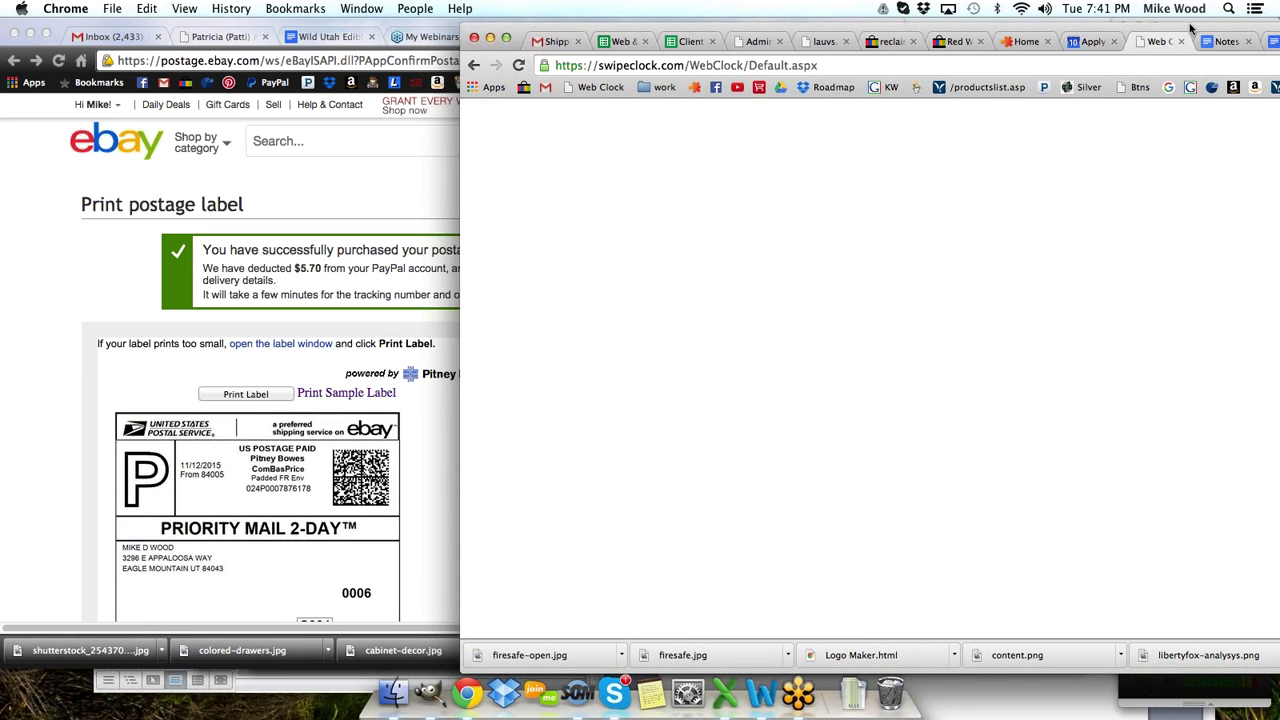
{"action": "mouse_move", "coordinate": [1154, 36]}
{"action": "left_mouse_down"}
{"action": "mouse_move", "coordinate": [921, 32]}
{"action": "mouse_move", "coordinate": [1170, 20]}
{"action": "left_mouse_up"}
{"action": "left_click", "coordinate": [1083, 47]}
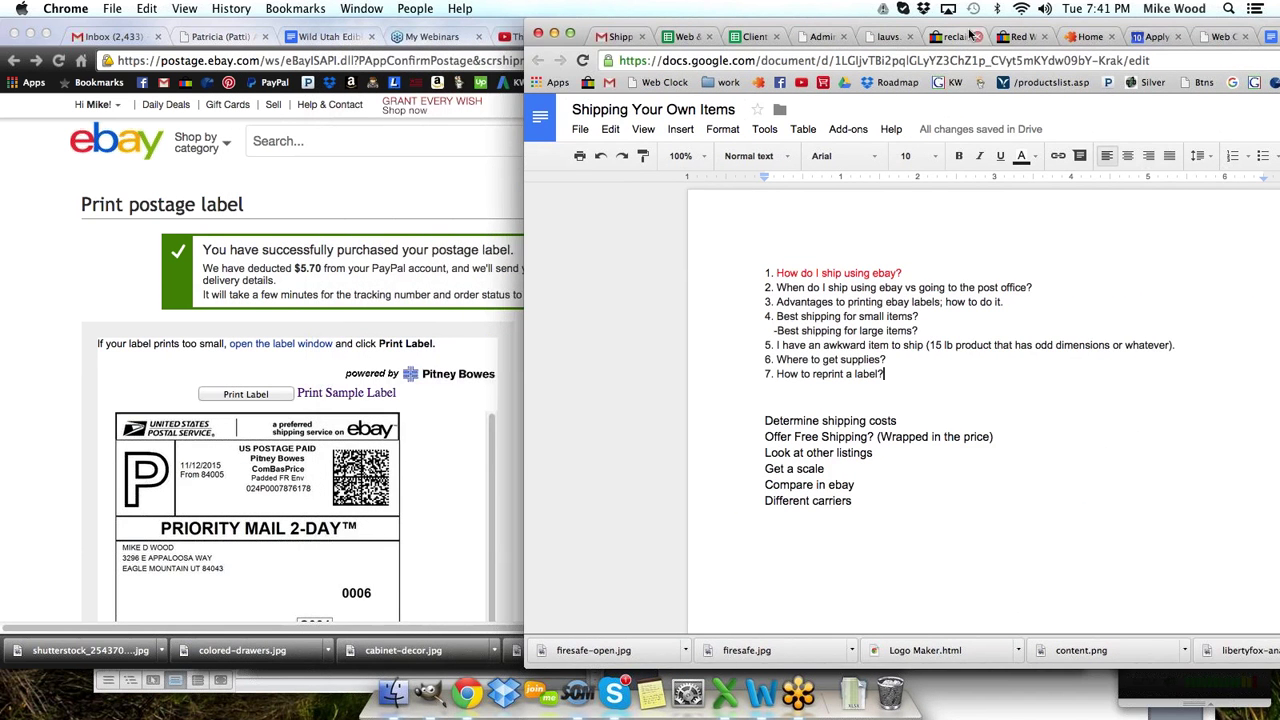
{"action": "left_click_drag", "start_coordinate": [965, 36], "coordinate": [1015, 36]}
{"action": "left_click", "coordinate": [459, 187]}
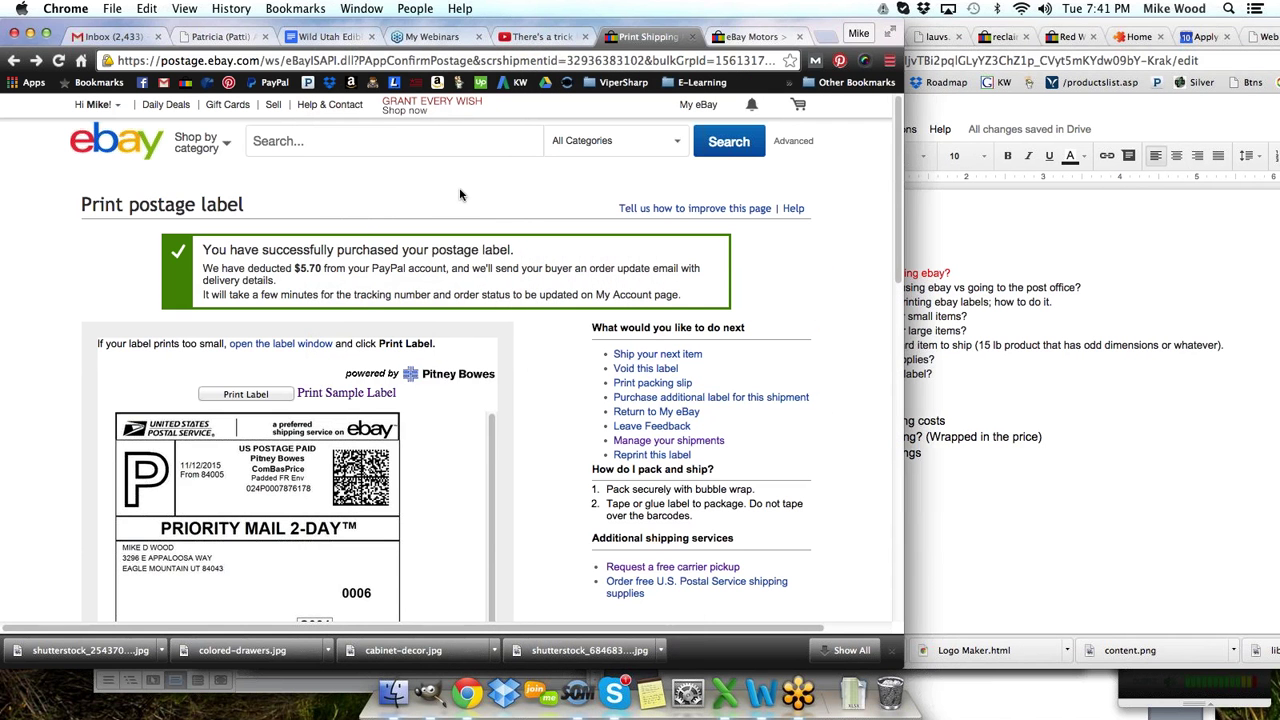
{"action": "left_click", "coordinate": [1008, 214]}
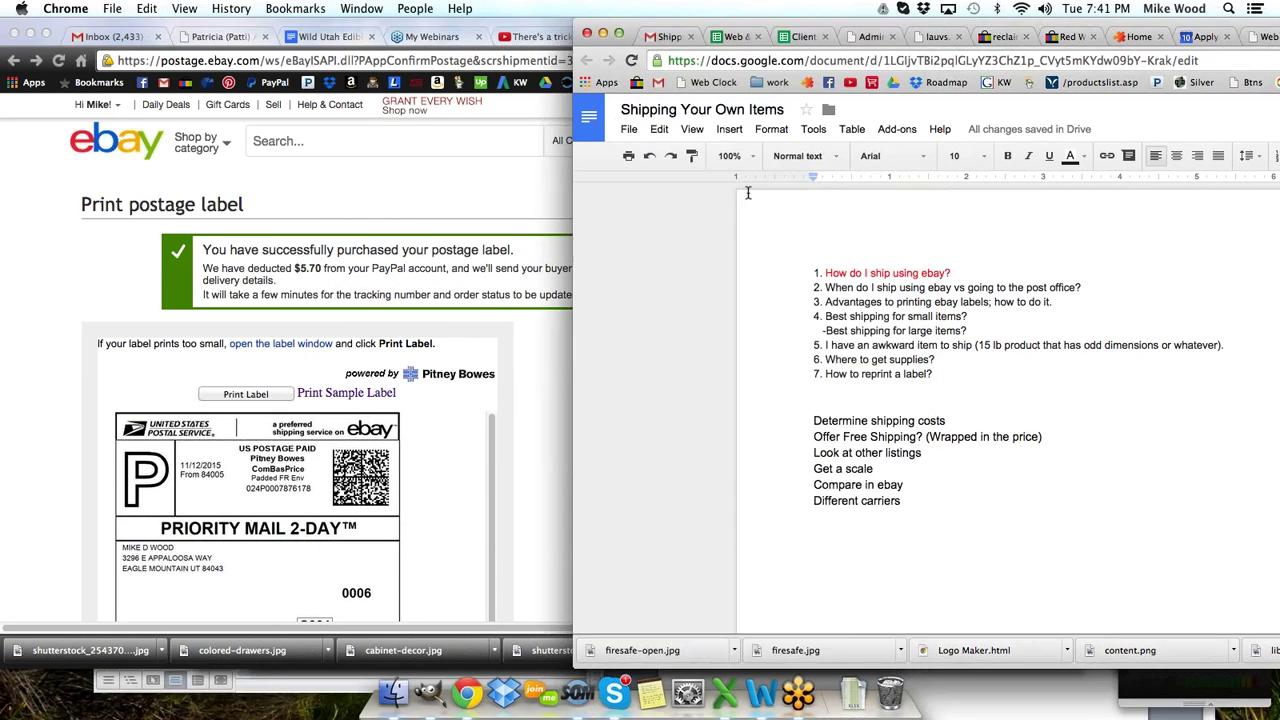
{"action": "left_click", "coordinate": [517, 198]}
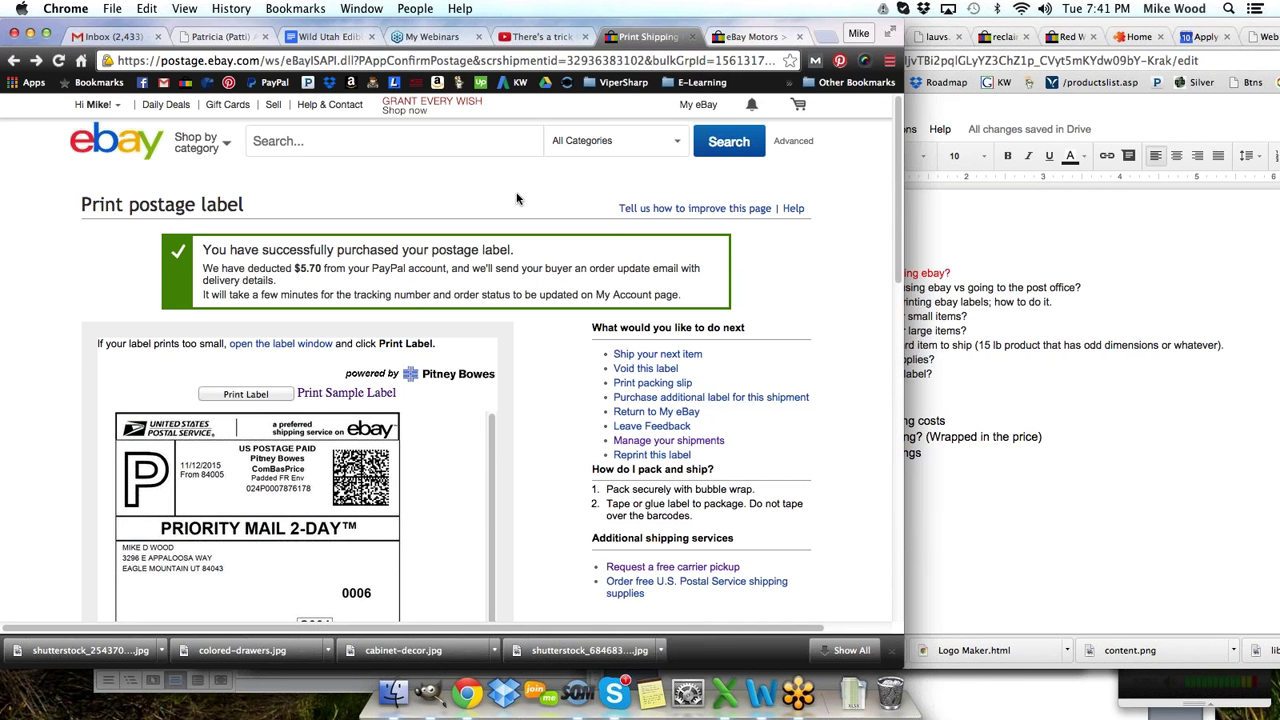
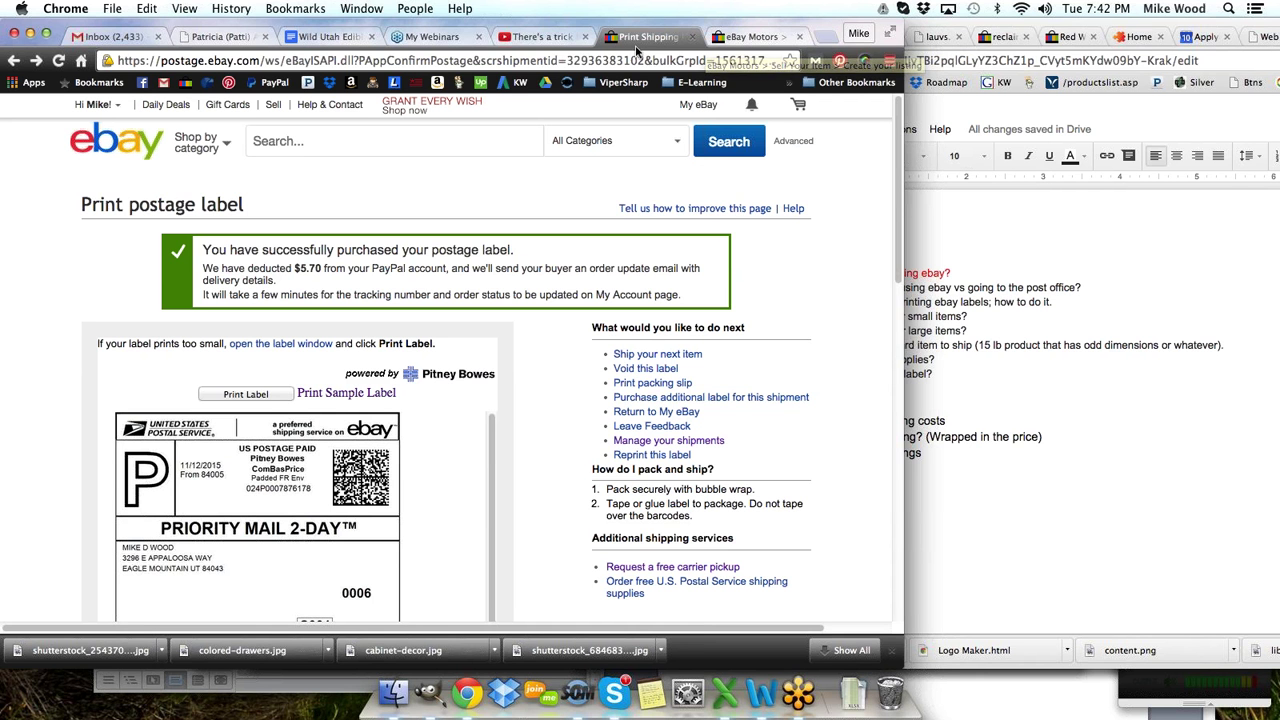
- In the Shipping Your Own Items document, colour the lines "Determine shipping costs" and "Offer Free Shipping? (Wrapped in the price)" red
{"action": "left_click", "coordinate": [343, 141]}
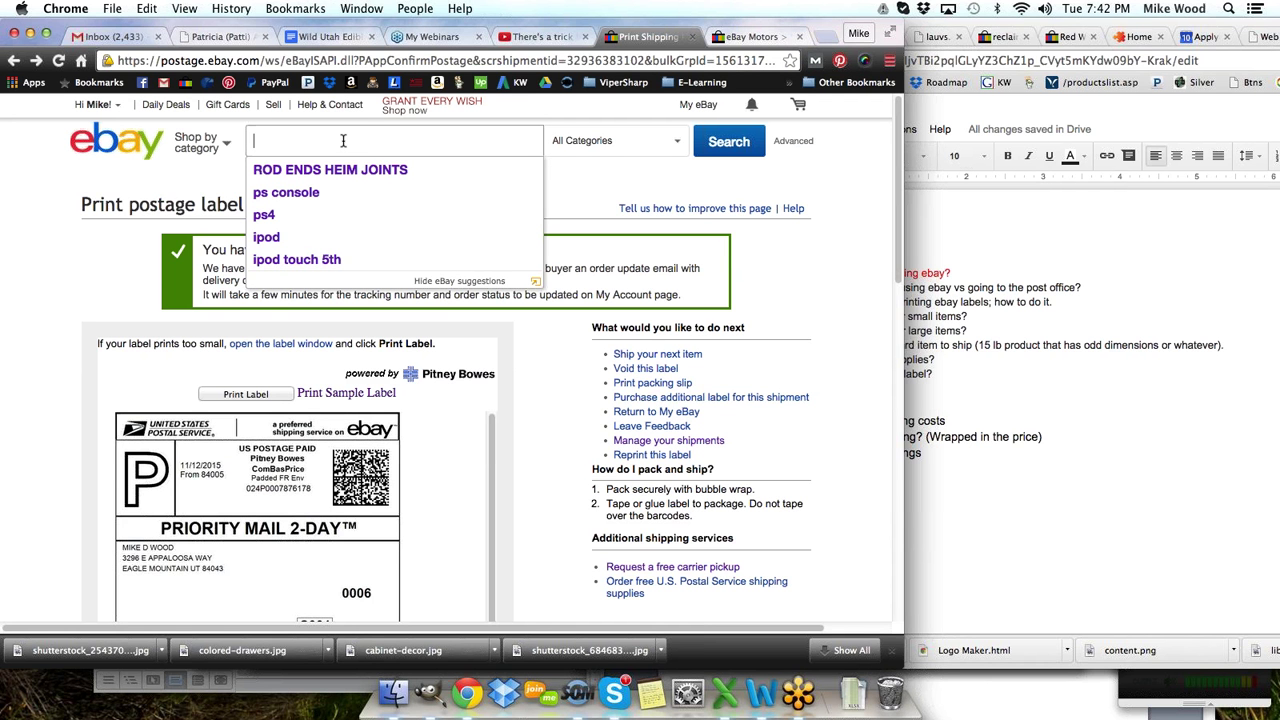
{"action": "left_click", "coordinate": [911, 310]}
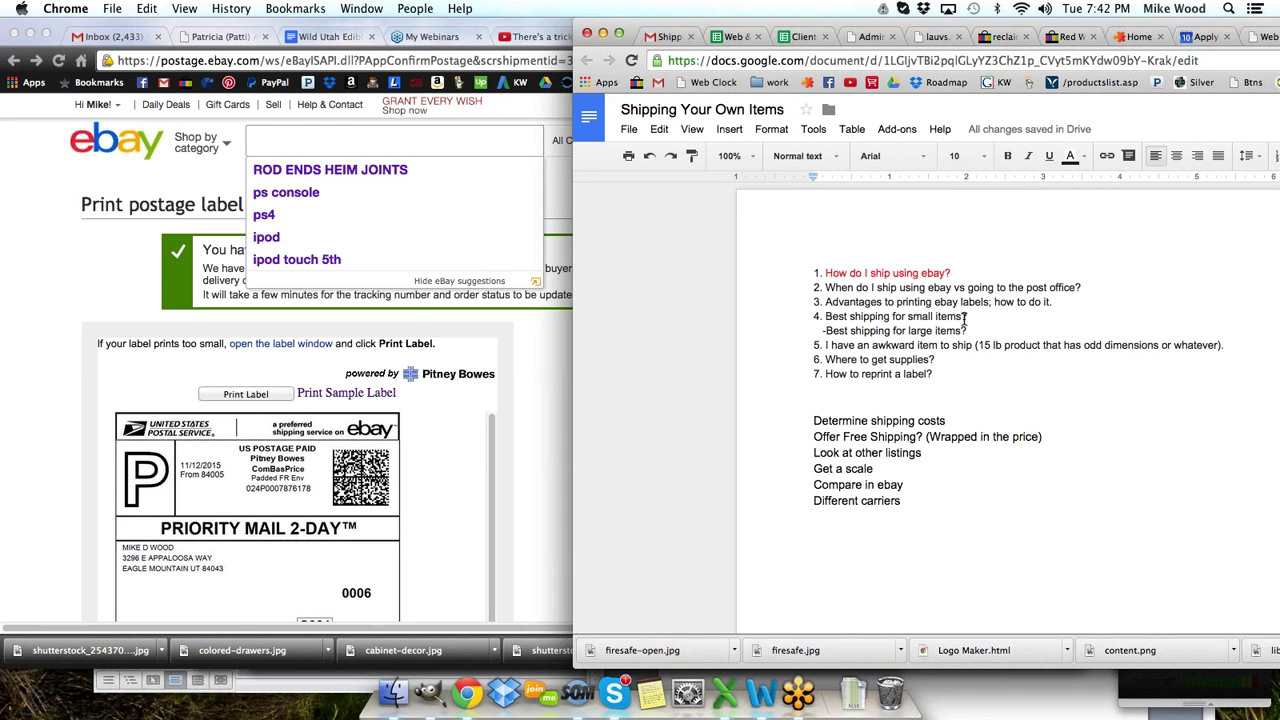
{"action": "left_click", "coordinate": [947, 420]}
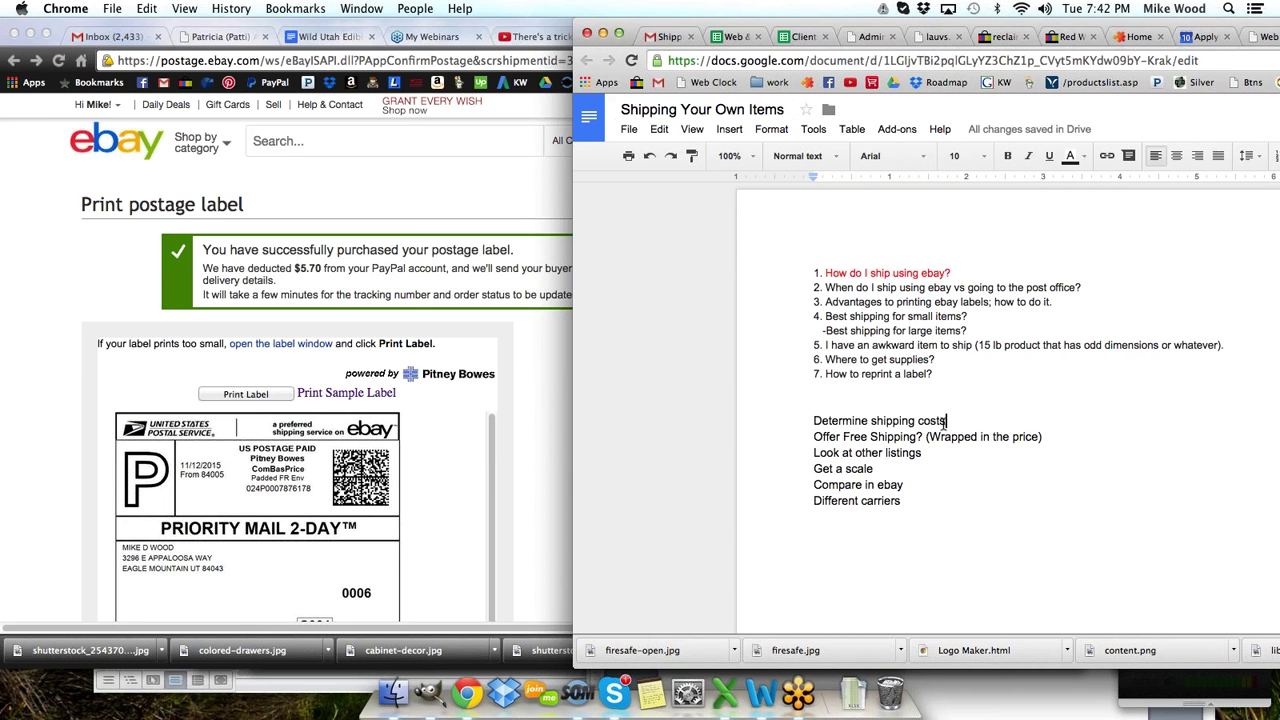
{"action": "left_click_drag", "start_coordinate": [810, 420], "coordinate": [1043, 440]}
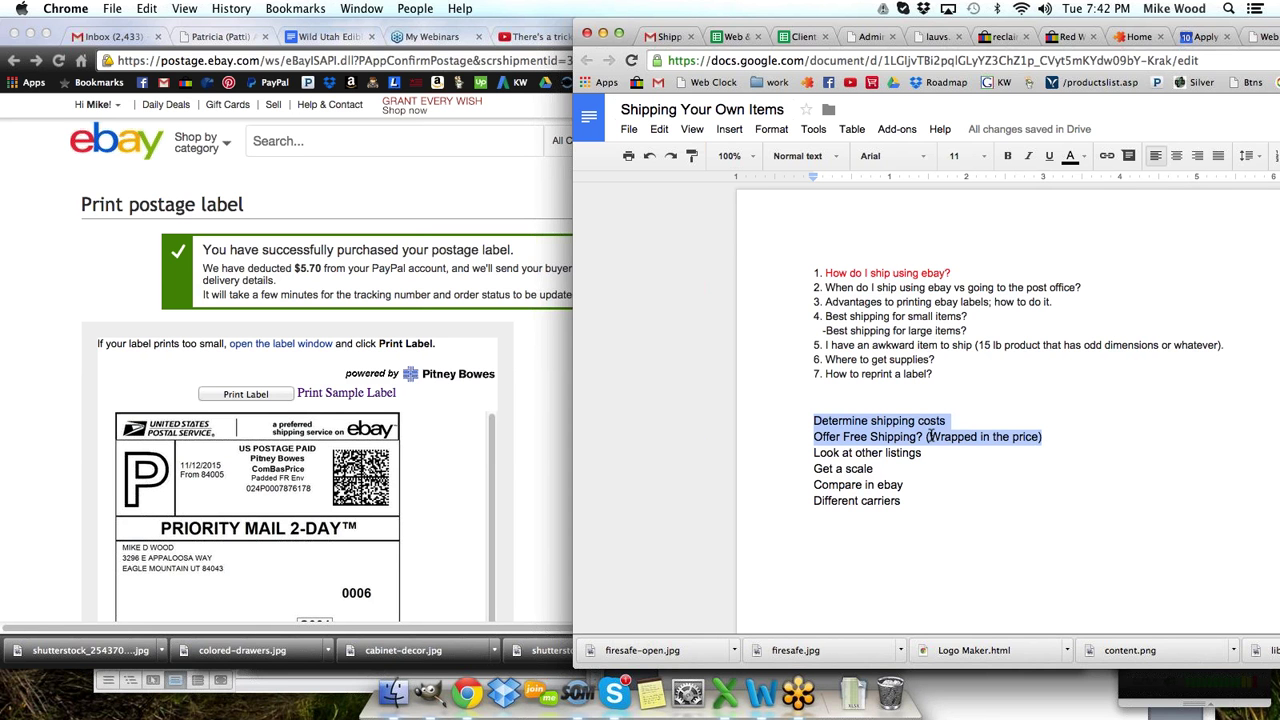
{"action": "left_click", "coordinate": [1070, 157]}
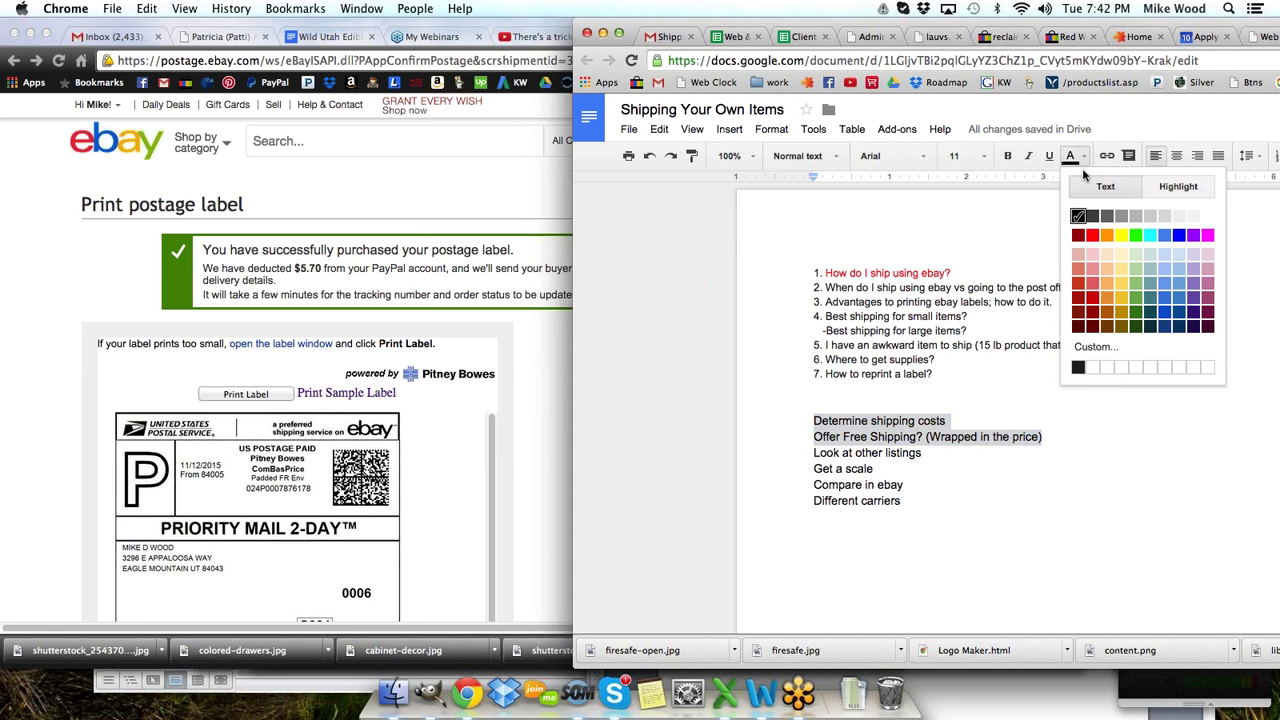
{"action": "left_click", "coordinate": [1095, 236]}
- Colour the outline line "Look at other listings" red
{"action": "left_click_drag", "start_coordinate": [926, 453], "coordinate": [798, 446]}
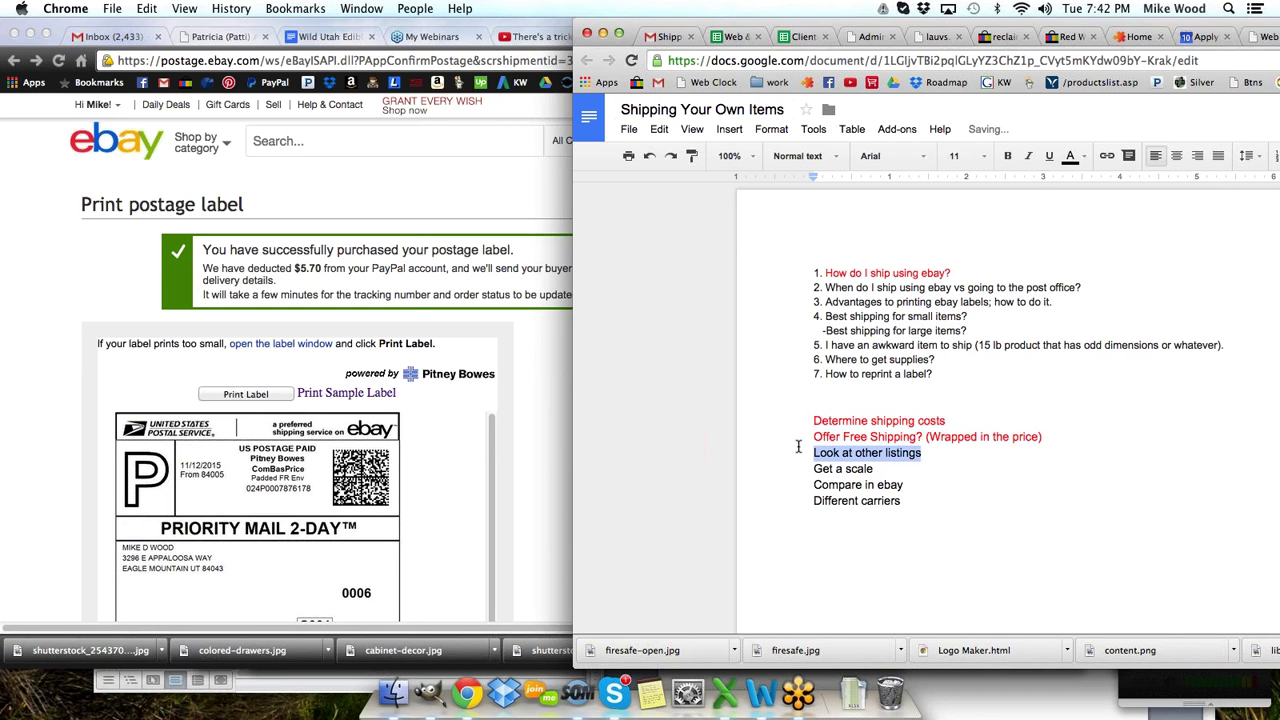
{"action": "left_click", "coordinate": [1071, 157]}
{"action": "left_click", "coordinate": [1093, 236]}
{"action": "left_click", "coordinate": [866, 469]}
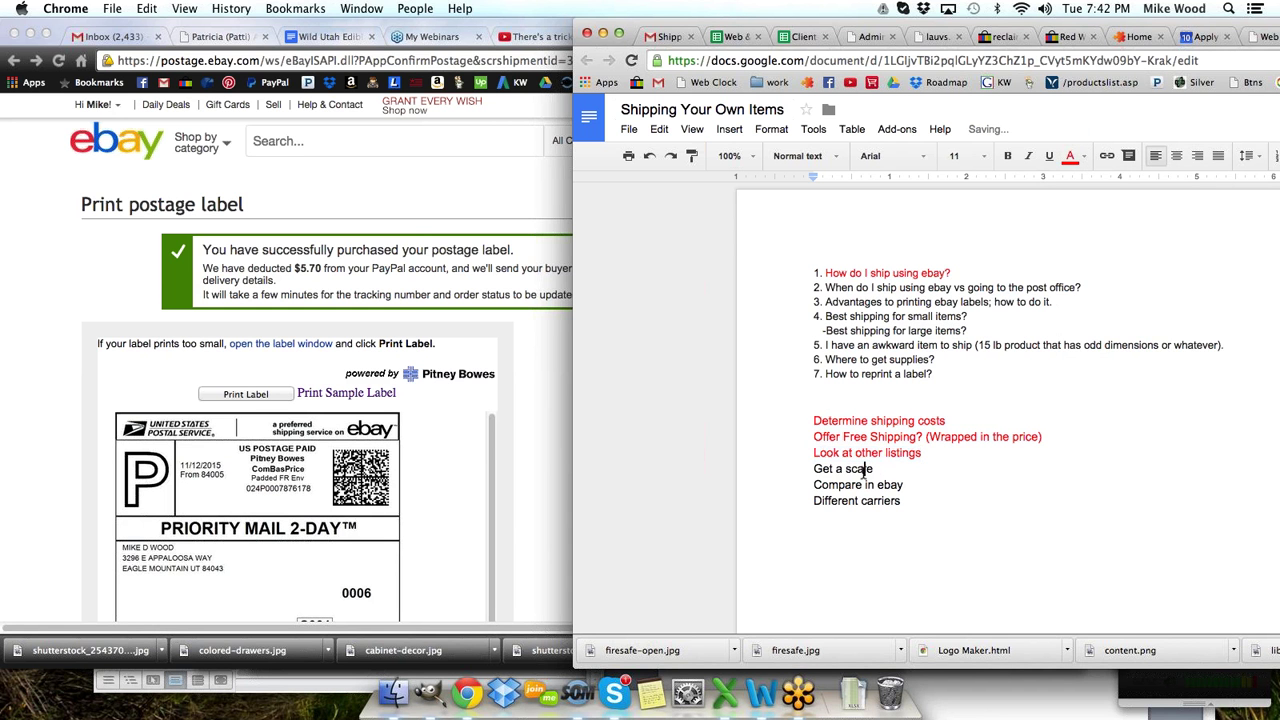
- Switch back to the eBay window, search for "shipping scale", and look through the resulting listings
{"action": "left_click", "coordinate": [451, 205]}
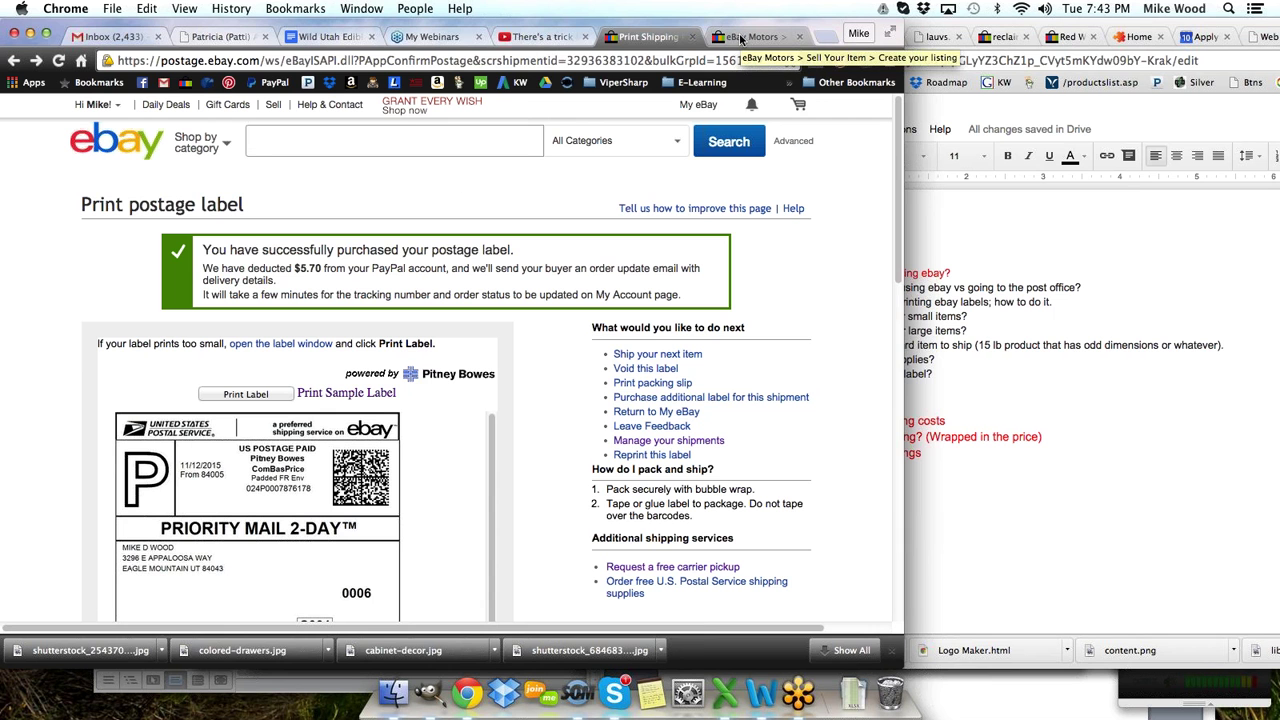
{"action": "left_click", "coordinate": [393, 139]}
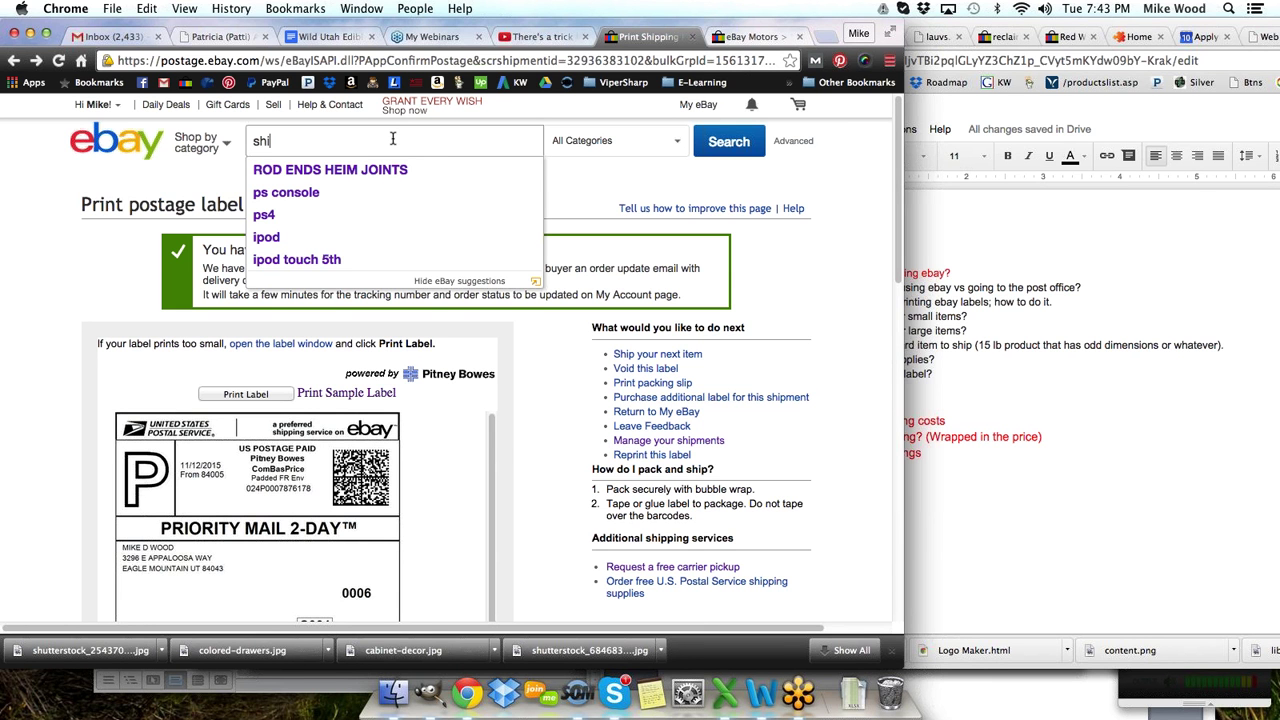
{"action": "type", "text": "shipping"}
{"action": "key", "text": "Down"}
{"action": "key", "text": "Return"}
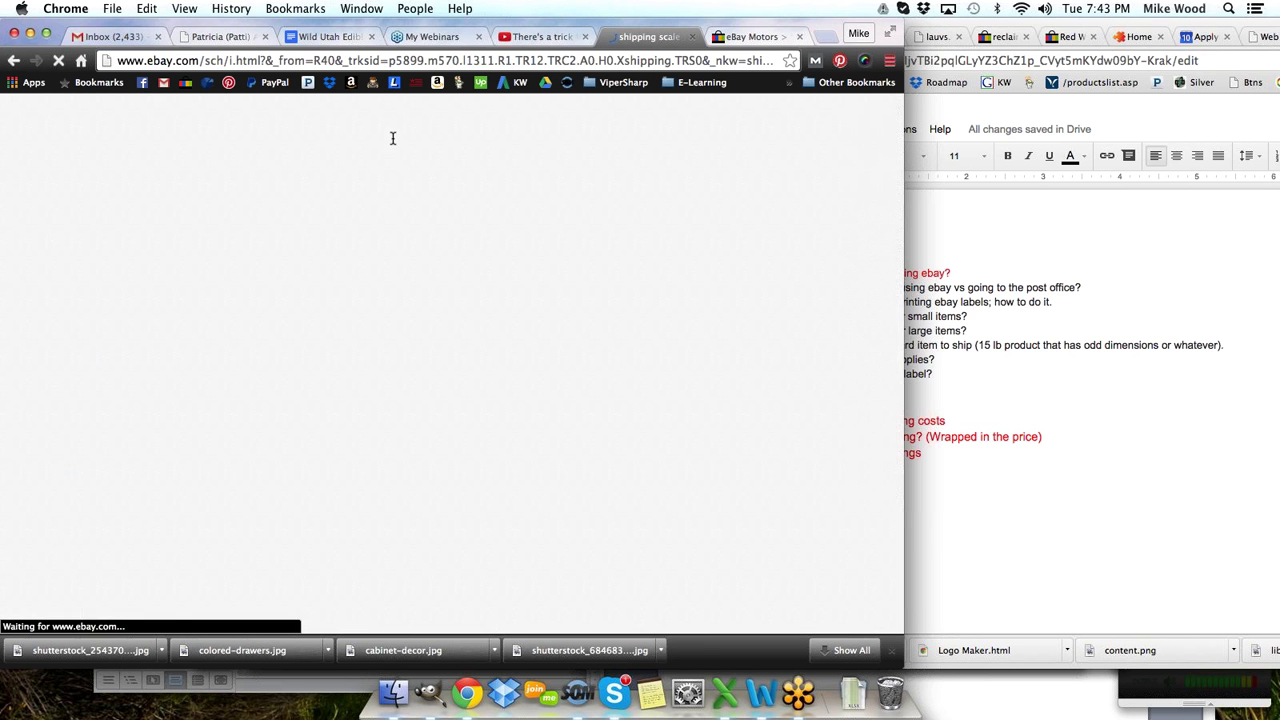
{"action": "scroll", "coordinate": [522, 376], "scroll_direction": "down", "scroll_amount": 3}
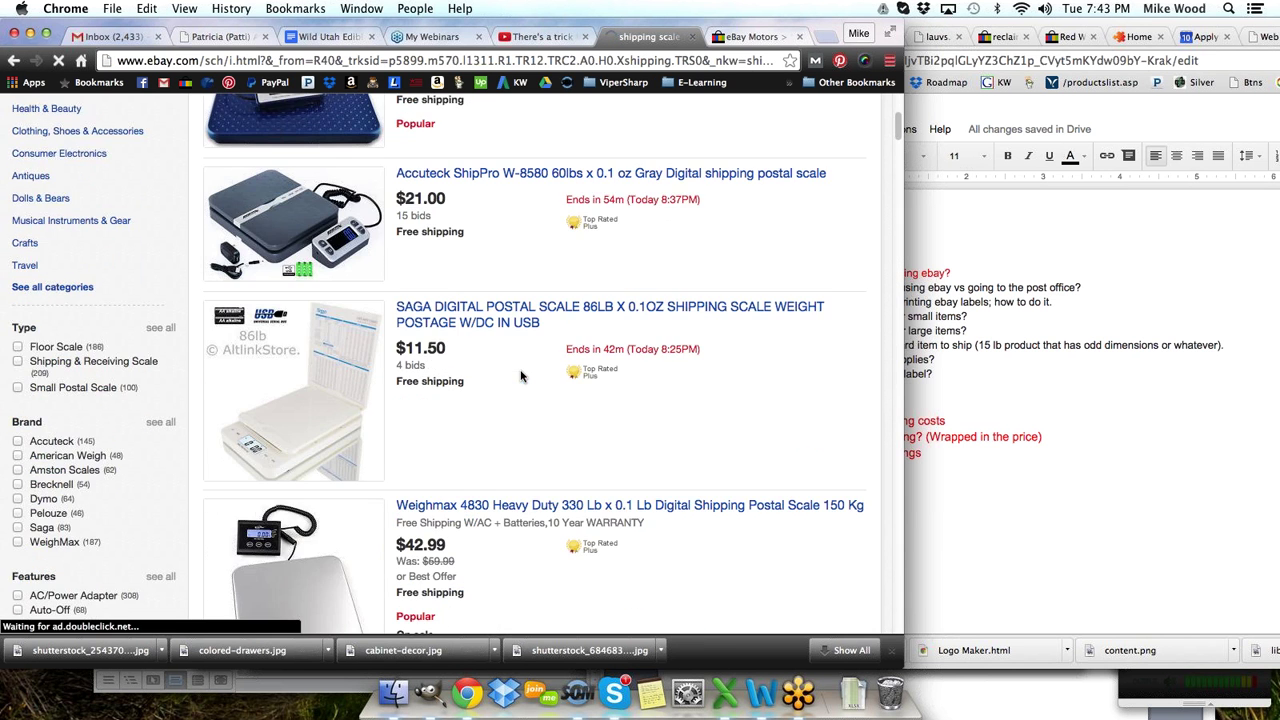
- Look through the shipping scale search results, comparing the models, weight capacities, prices, and shipping terms
{"action": "scroll", "coordinate": [522, 376], "scroll_direction": "down", "scroll_amount": 1}
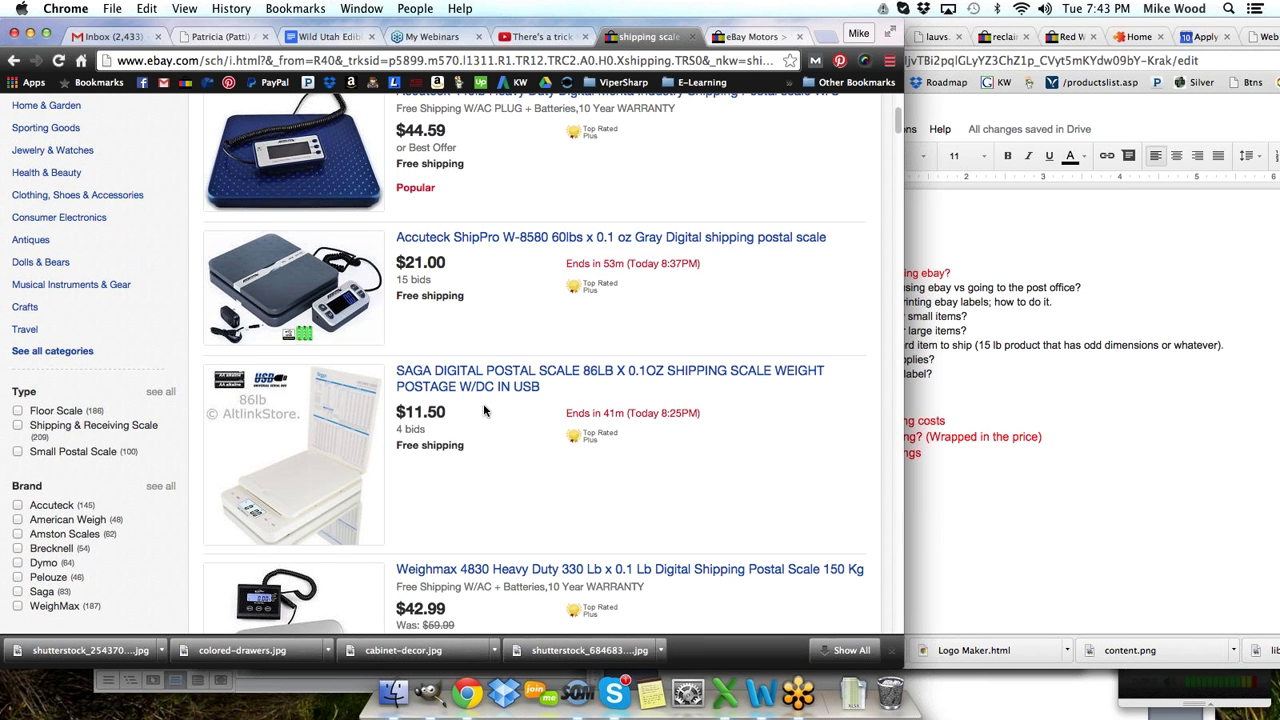
{"action": "scroll", "coordinate": [484, 410], "scroll_direction": "up", "scroll_amount": 3}
{"action": "scroll", "coordinate": [482, 410], "scroll_direction": "down", "scroll_amount": 5}
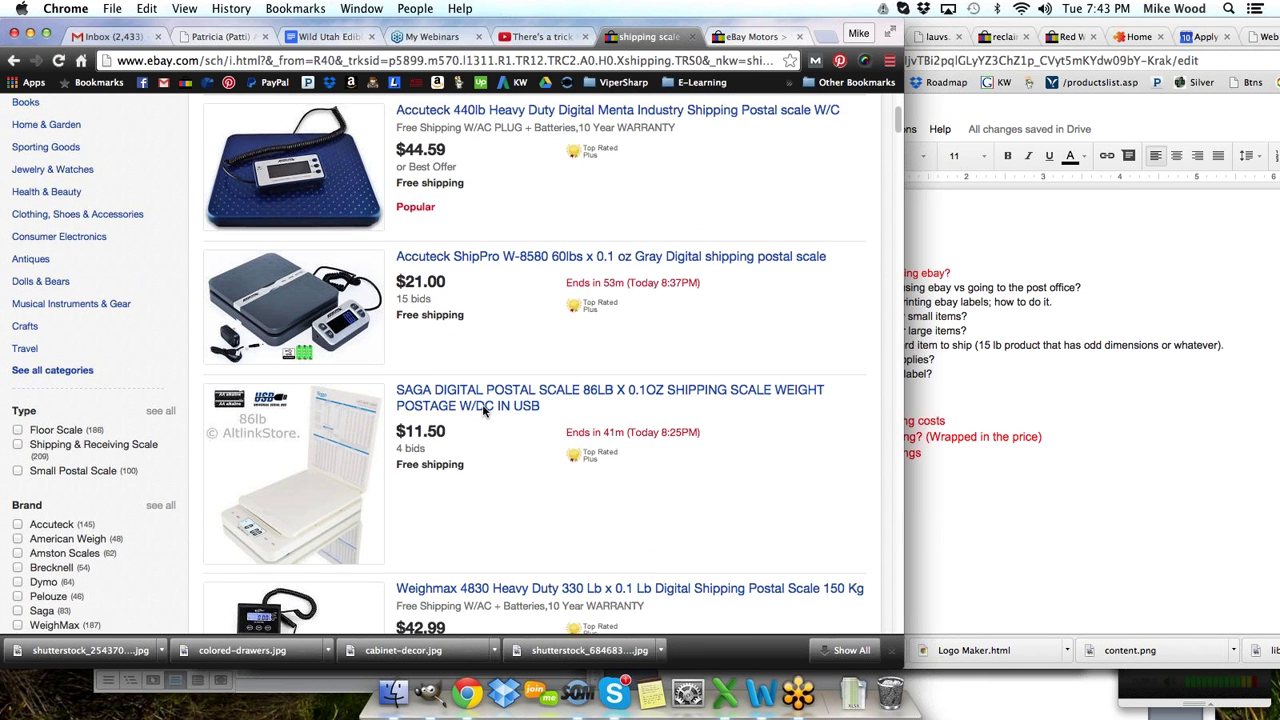
{"action": "scroll", "coordinate": [482, 410], "scroll_direction": "down", "scroll_amount": 10}
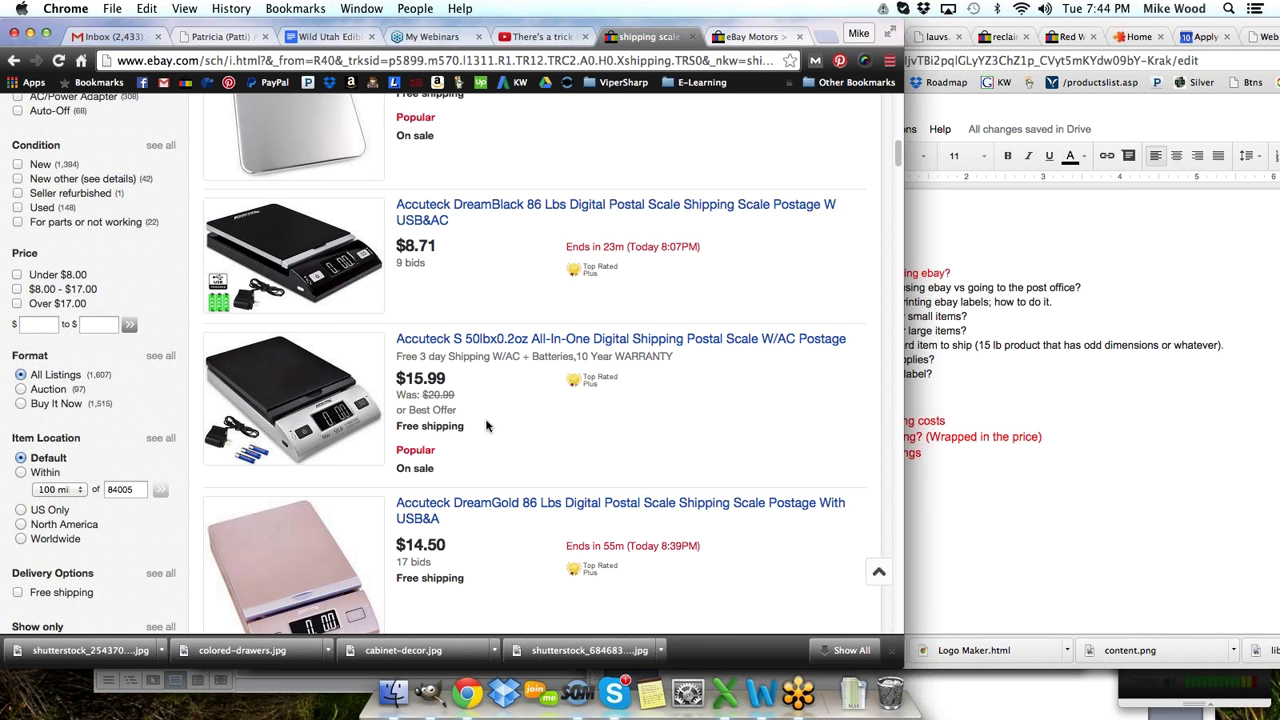
{"action": "scroll", "coordinate": [476, 398], "scroll_direction": "down", "scroll_amount": 2}
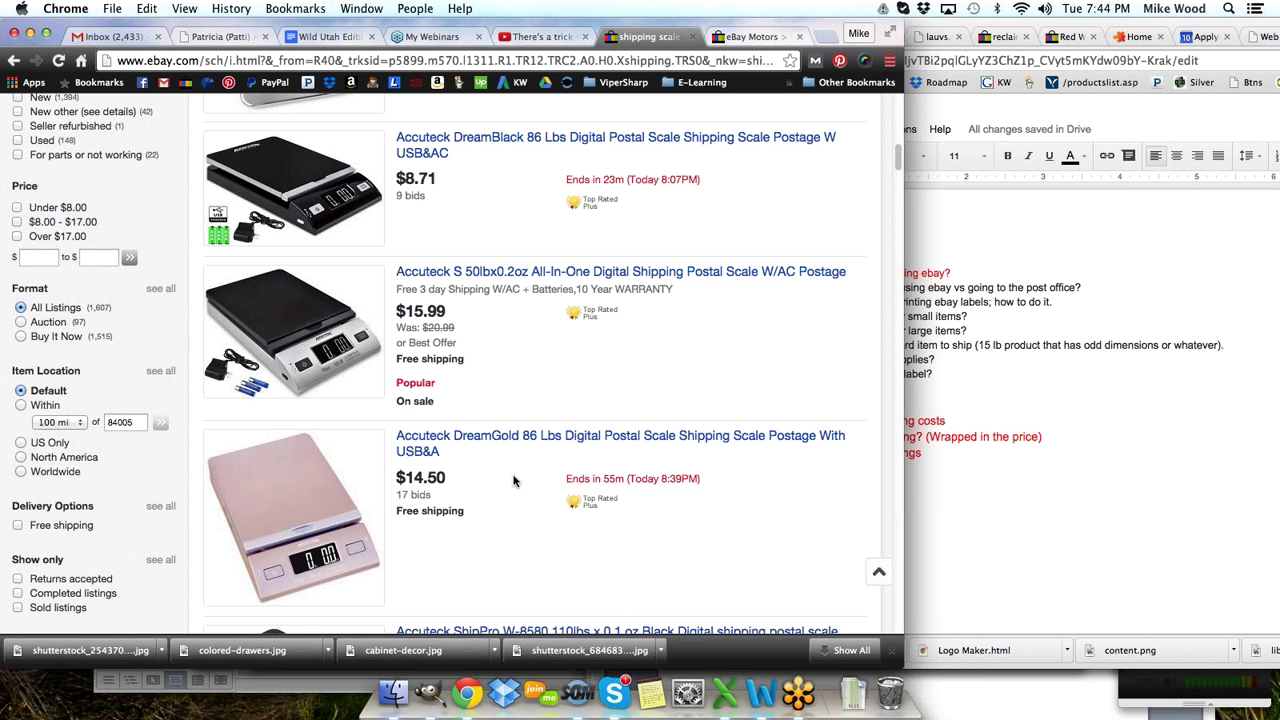
{"action": "scroll", "coordinate": [514, 480], "scroll_direction": "up", "scroll_amount": 1}
{"action": "scroll", "coordinate": [514, 480], "scroll_direction": "up", "scroll_amount": 1}
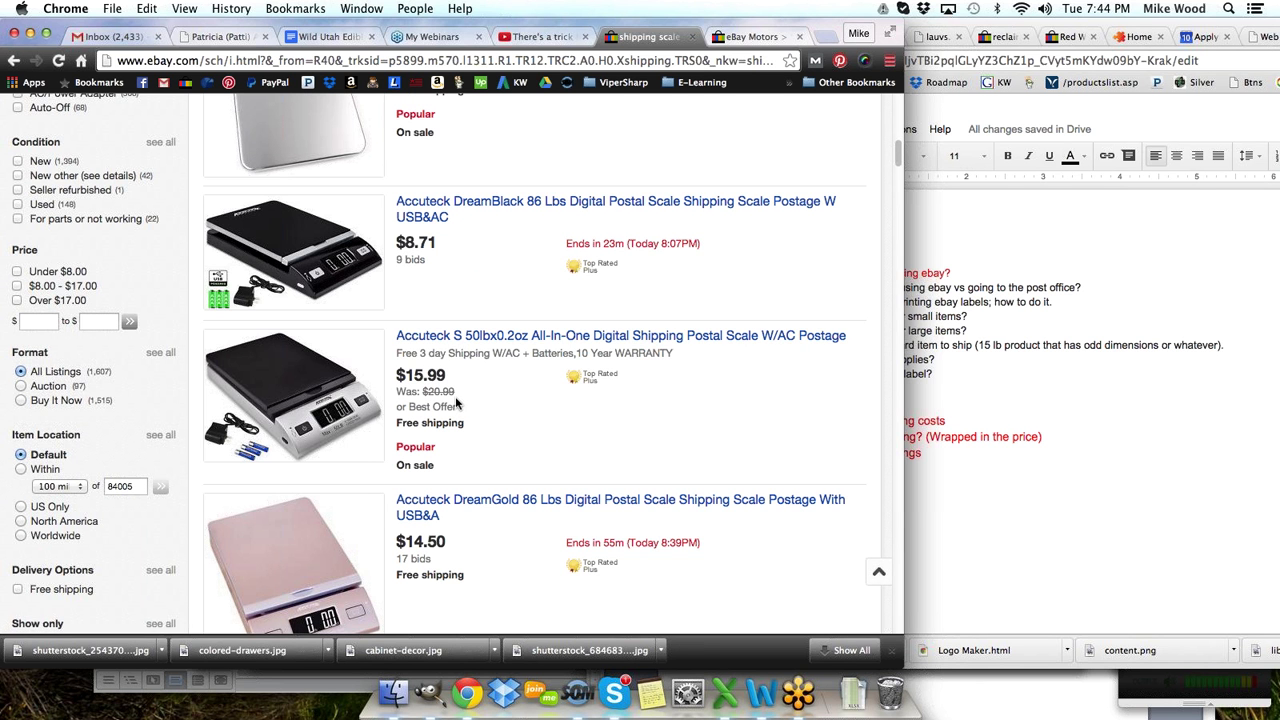
{"action": "scroll", "coordinate": [467, 425], "scroll_direction": "down", "scroll_amount": 10}
{"action": "scroll", "coordinate": [468, 430], "scroll_direction": "up", "scroll_amount": 8}
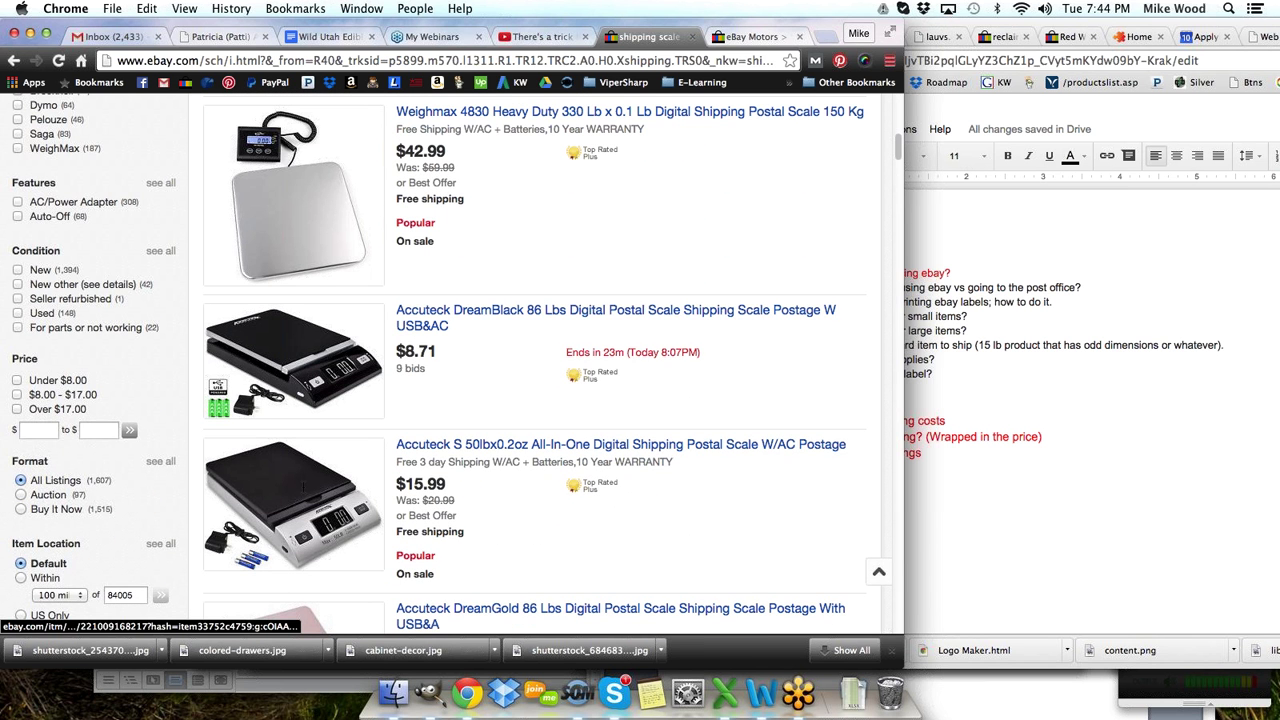
- Buy the Accuteck S 50lbx0.2oz All-In-One Digital Shipping Postal Scale immediately, paying with PayPal, and view the order confirmation
{"action": "left_click", "coordinate": [455, 445]}
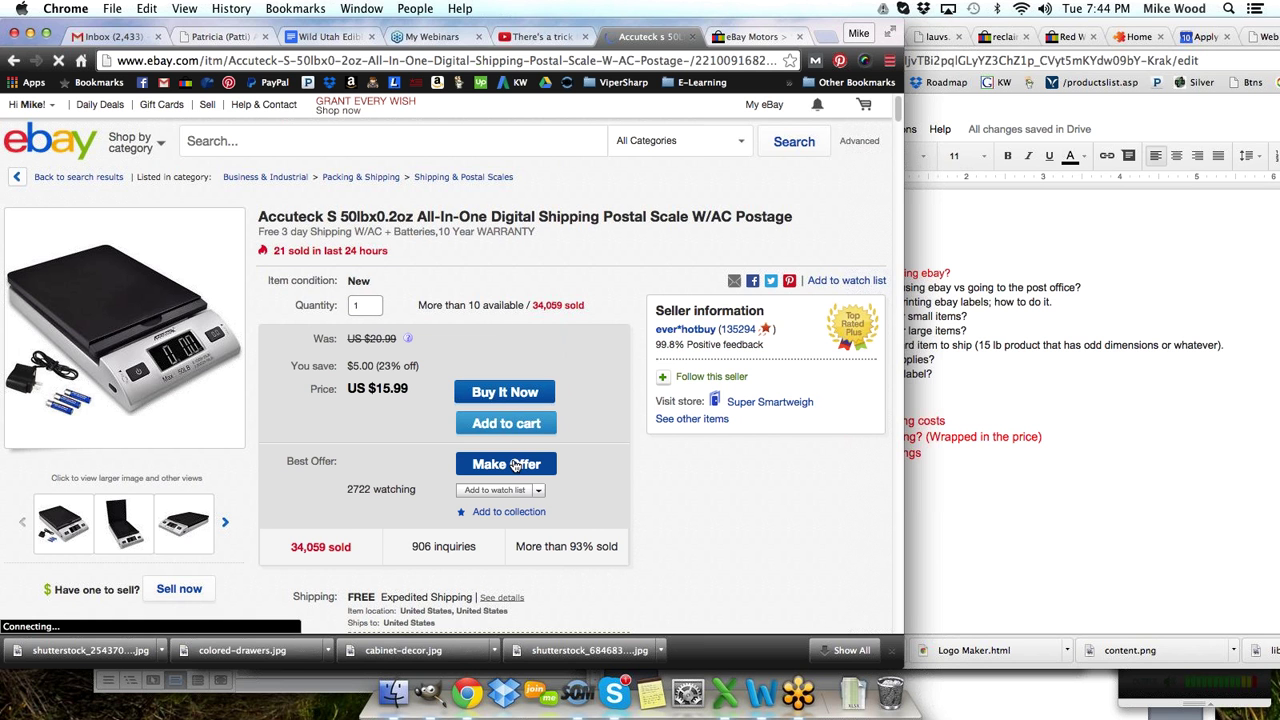
{"action": "left_click", "coordinate": [501, 394]}
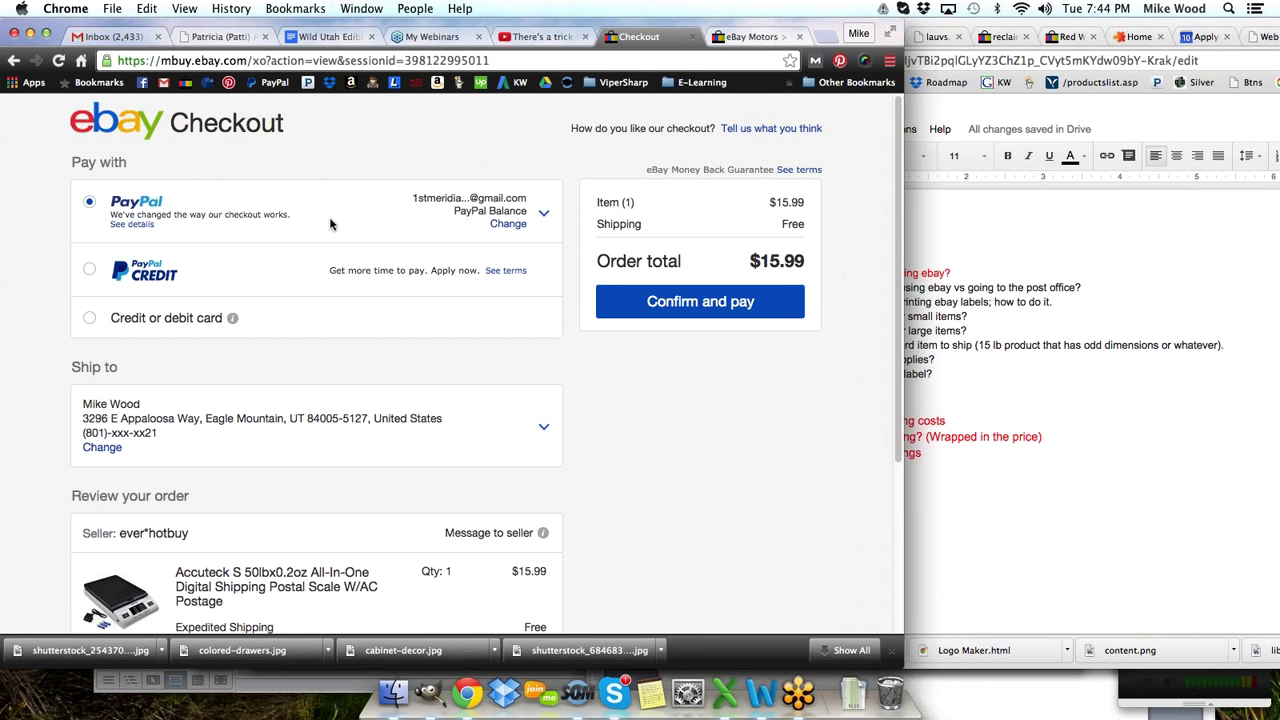
{"action": "left_click", "coordinate": [691, 305]}
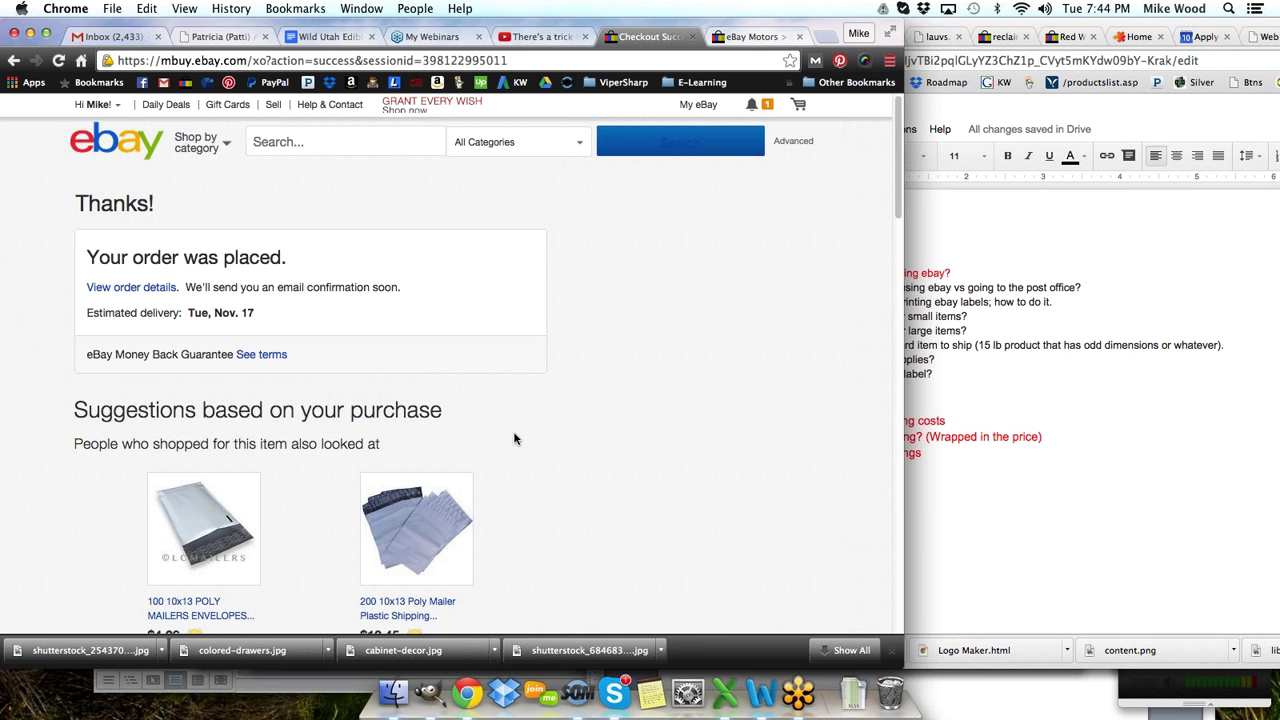
{"action": "scroll", "coordinate": [514, 436], "scroll_direction": "down", "scroll_amount": 5}
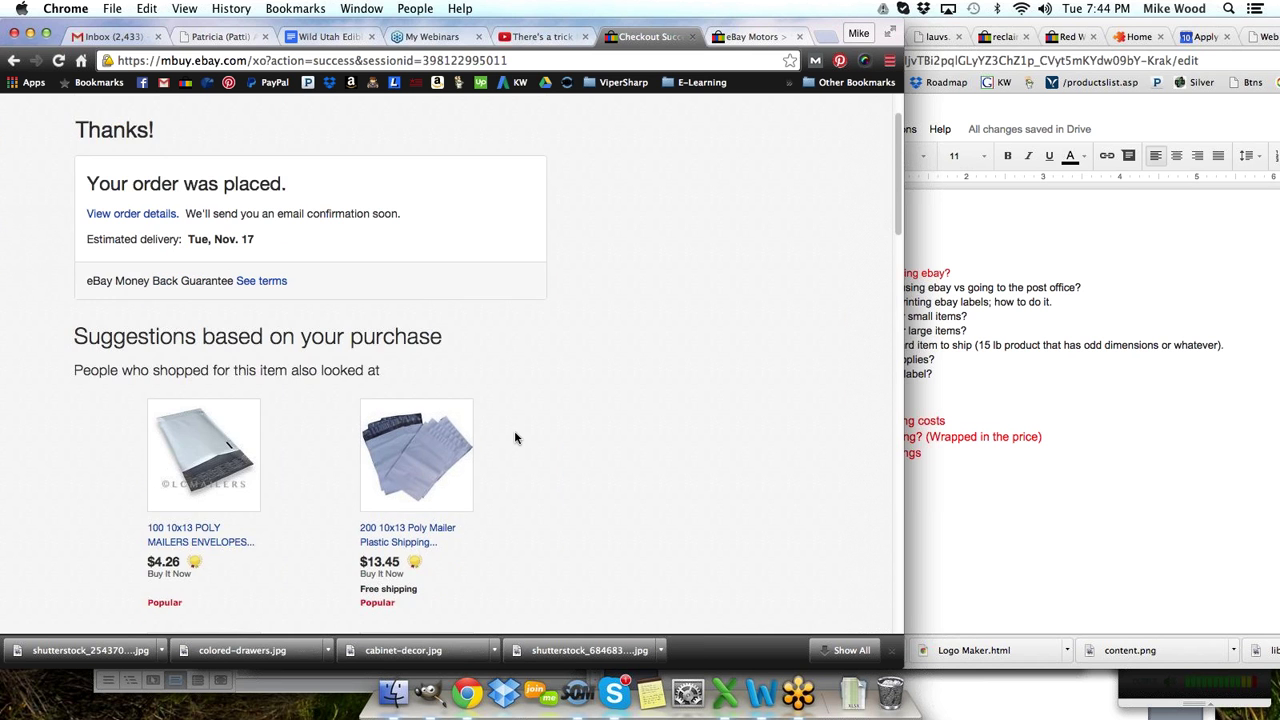
{"action": "scroll", "coordinate": [514, 435], "scroll_direction": "up", "scroll_amount": 5}
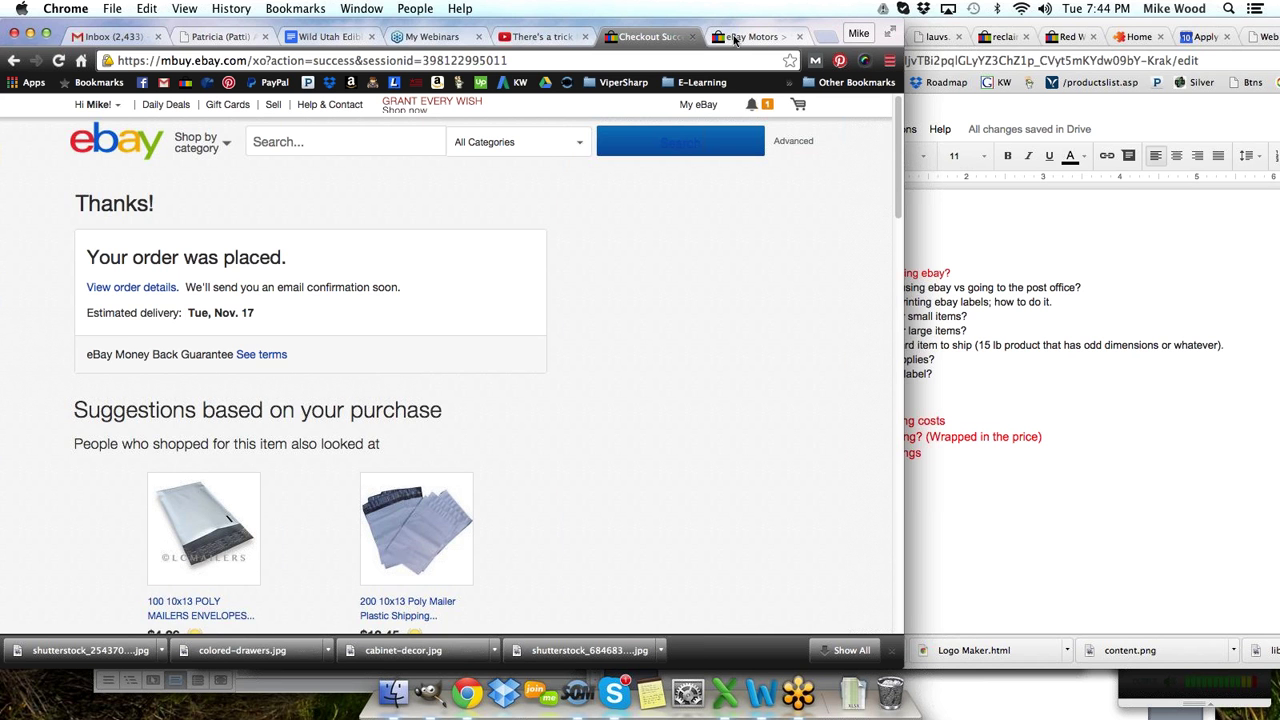
- Switch to the Shipping Your Own Items document and colour the outline line "Get a scale" red
{"action": "left_click", "coordinate": [1017, 355]}
{"action": "left_click_drag", "start_coordinate": [893, 470], "coordinate": [803, 468]}
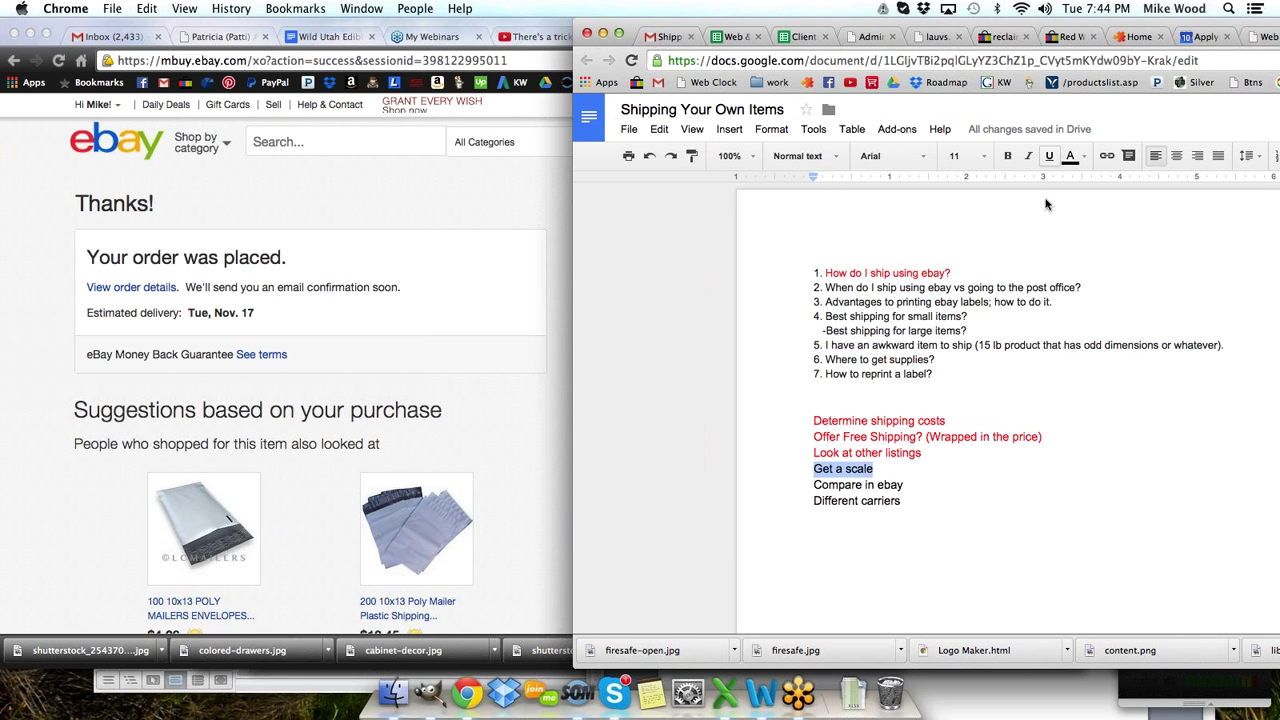
{"action": "left_click", "coordinate": [1074, 158]}
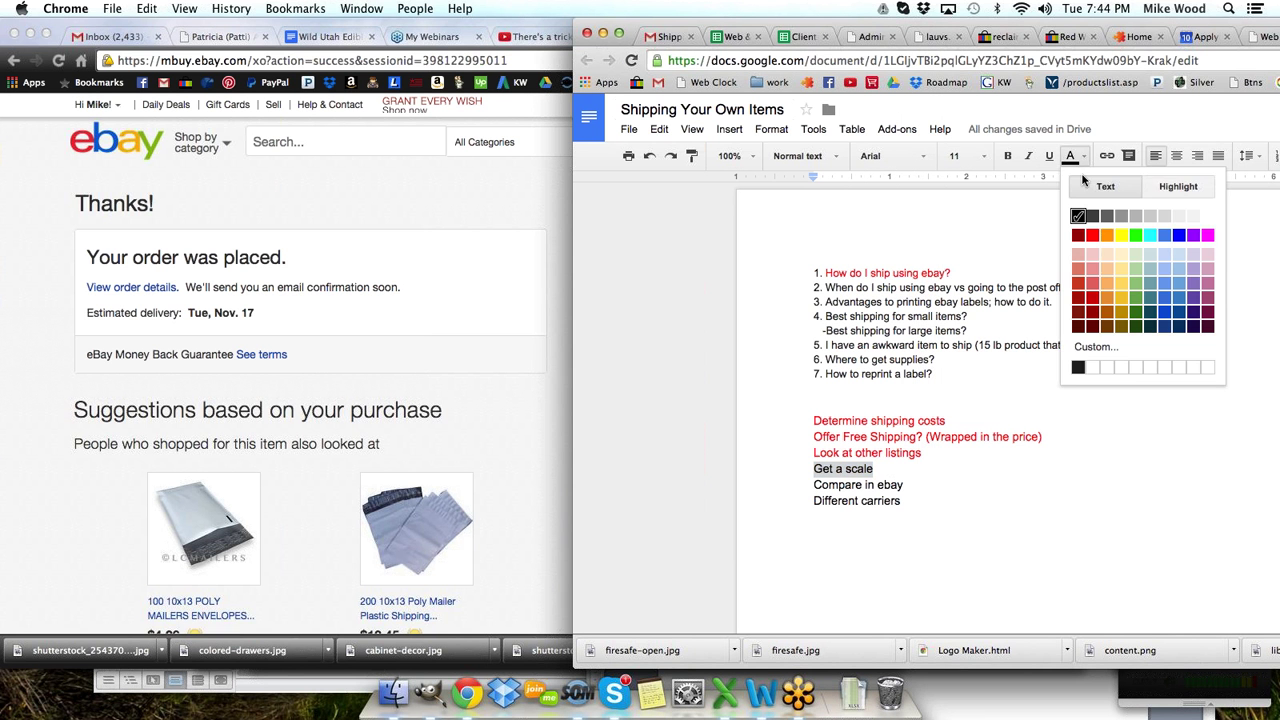
{"action": "left_click", "coordinate": [1092, 235]}
{"action": "left_click", "coordinate": [911, 471]}
- Colour the outline lines "Compare in ebay" and "Different carriers" red
{"action": "left_click_drag", "start_coordinate": [910, 484], "coordinate": [810, 485]}
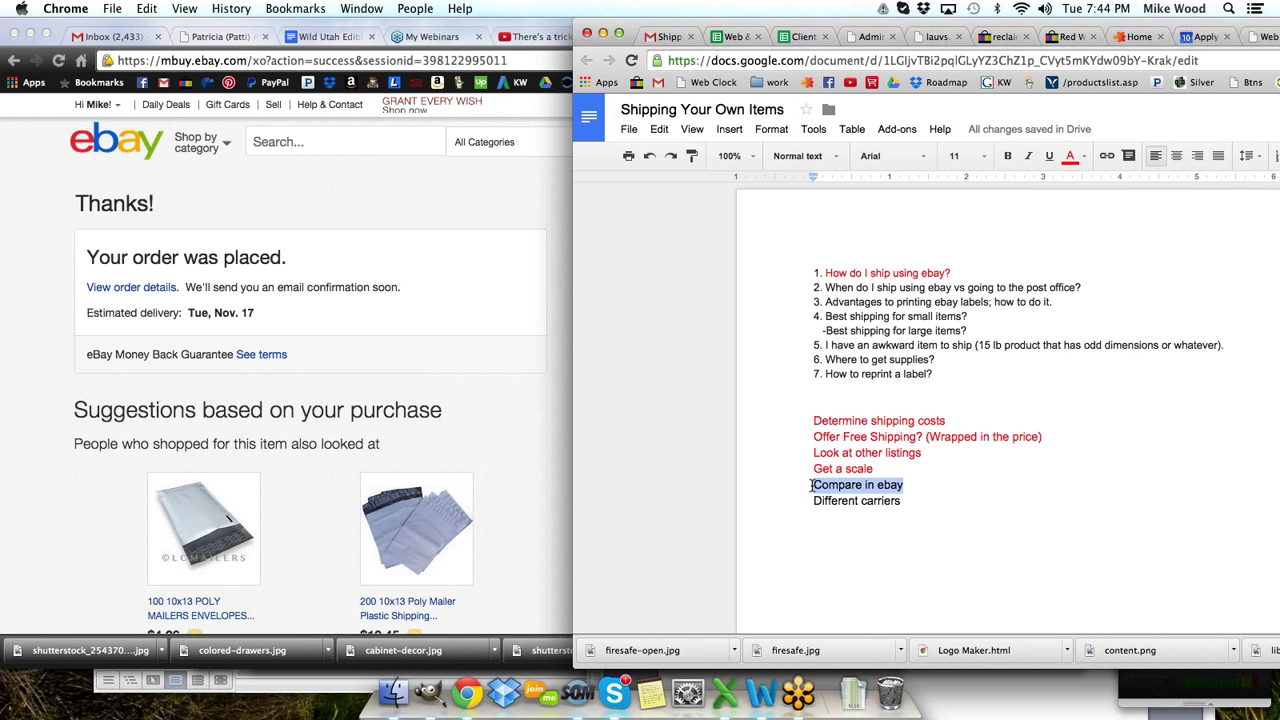
{"action": "left_click", "coordinate": [1073, 157]}
{"action": "left_click", "coordinate": [1094, 234]}
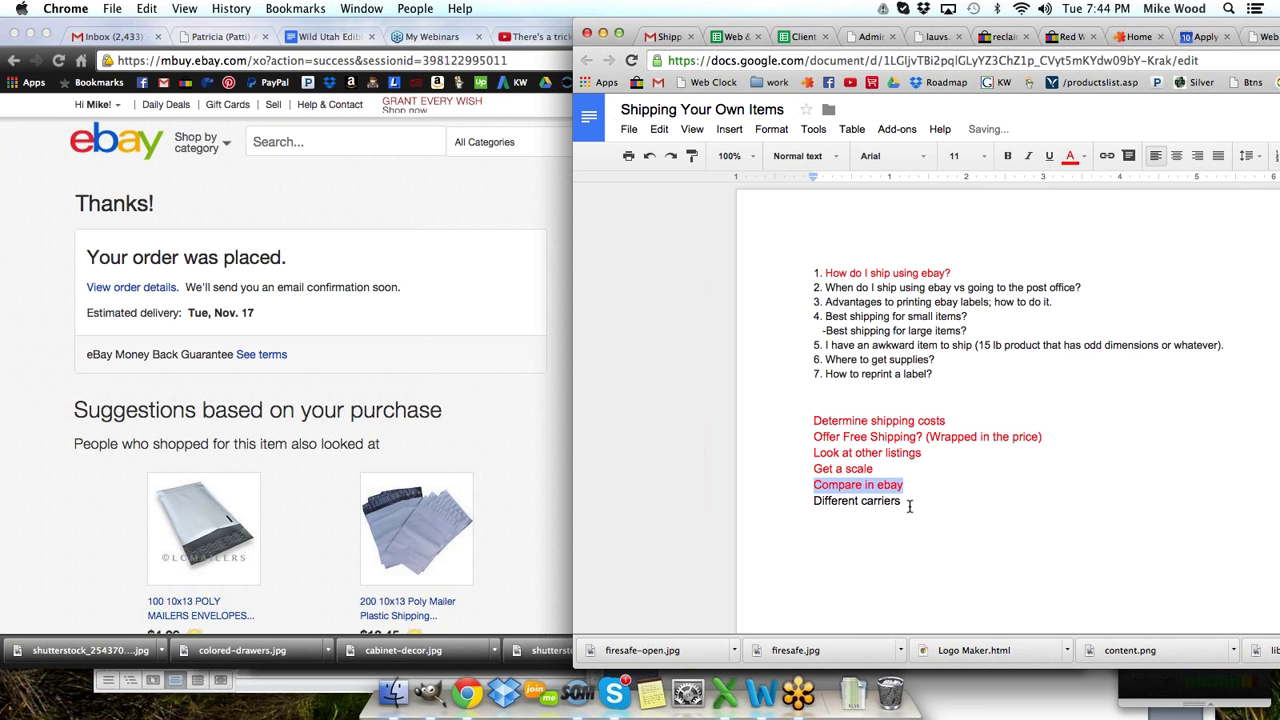
{"action": "left_click_drag", "start_coordinate": [909, 502], "coordinate": [812, 501]}
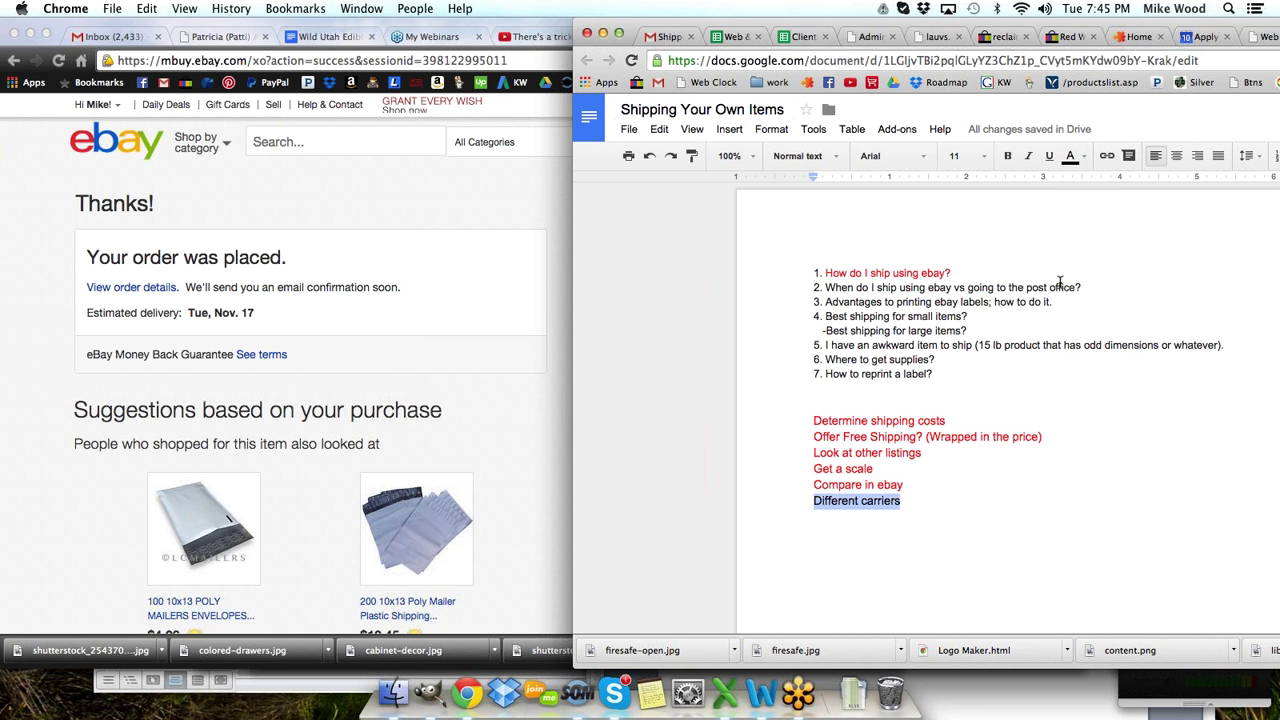
{"action": "left_click", "coordinate": [1073, 160]}
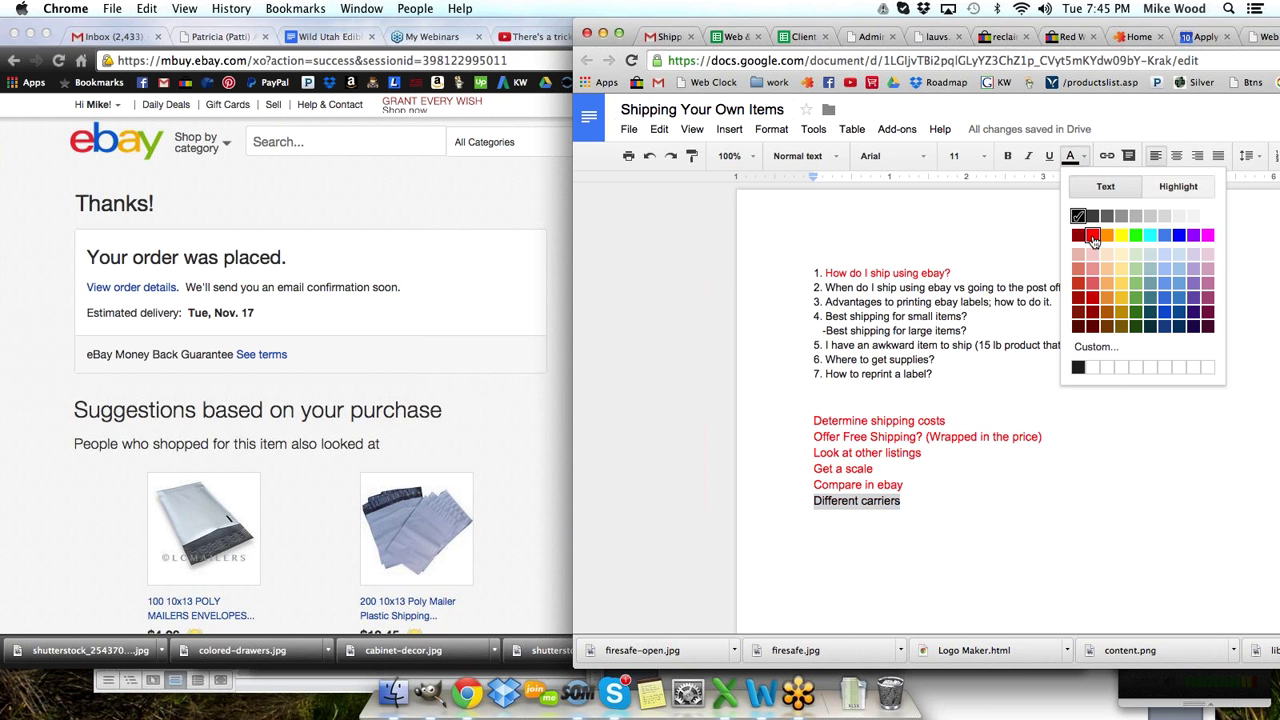
{"action": "left_click", "coordinate": [1093, 236]}
{"action": "left_click", "coordinate": [927, 509]}
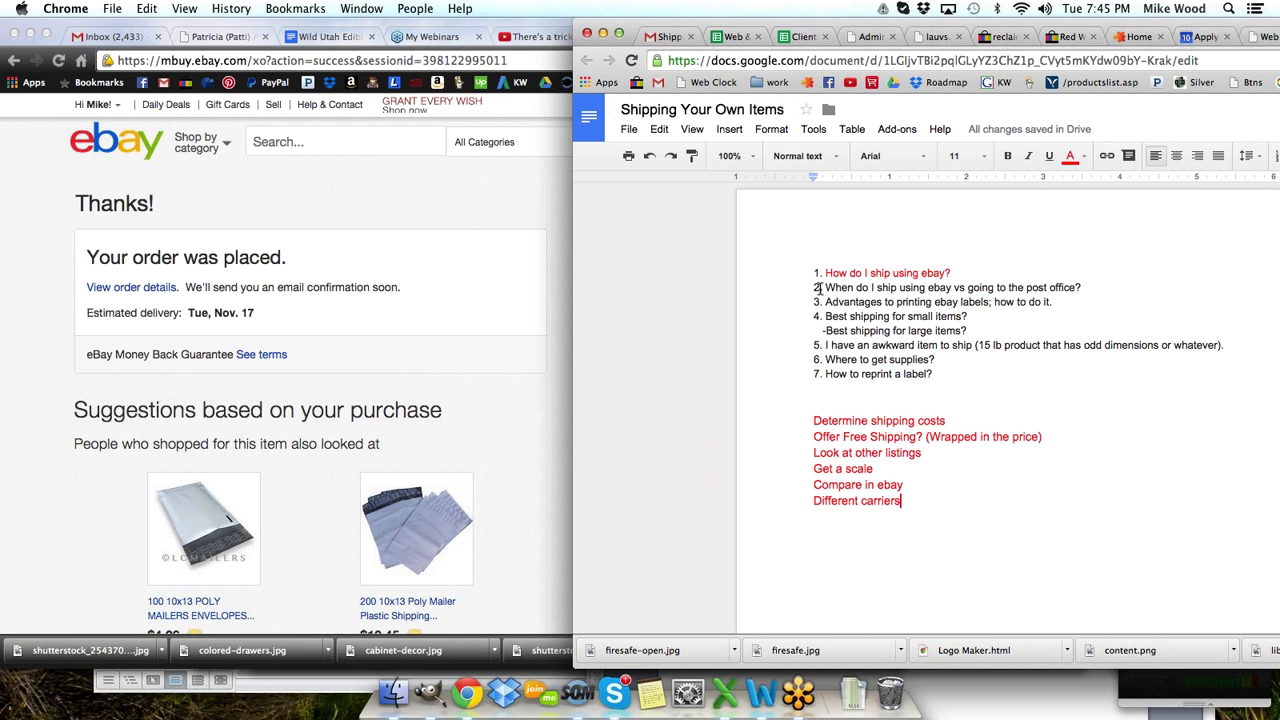
- Colour the second numbered question, "When do I ship using ebay vs going to the post office?", red
{"action": "left_click_drag", "start_coordinate": [825, 287], "coordinate": [1090, 290]}
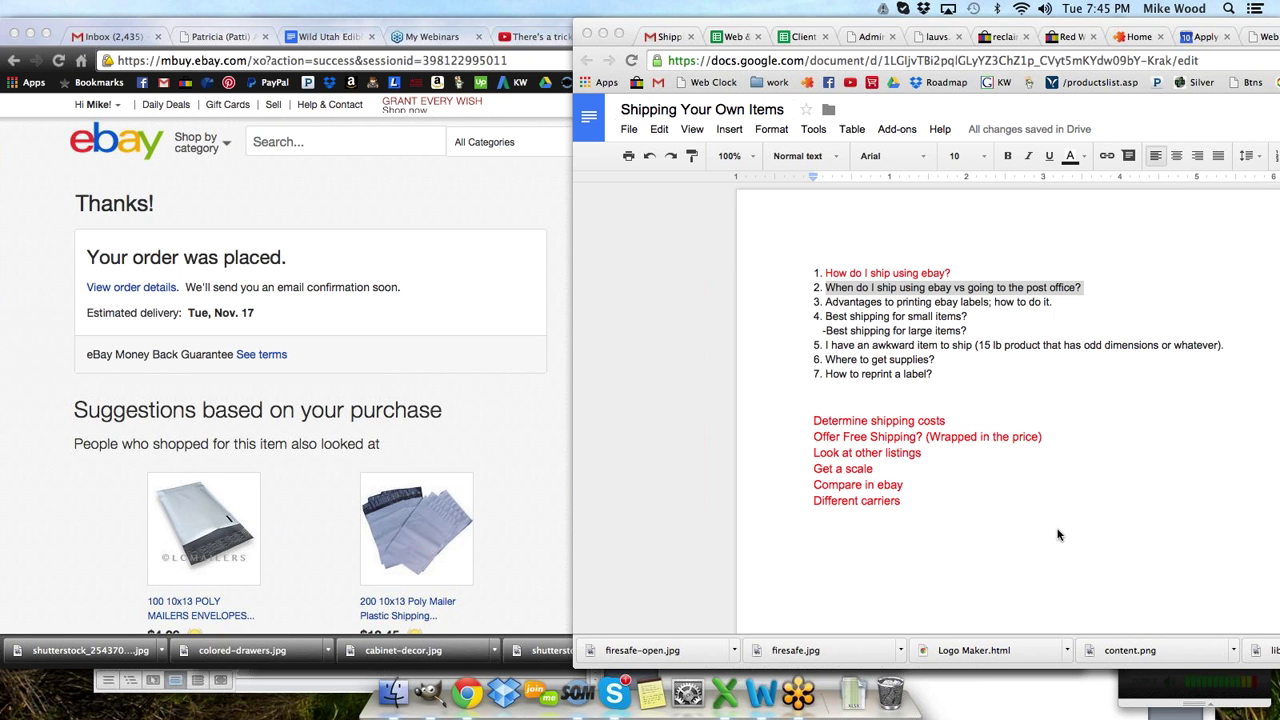
{"action": "left_click", "coordinate": [1042, 290]}
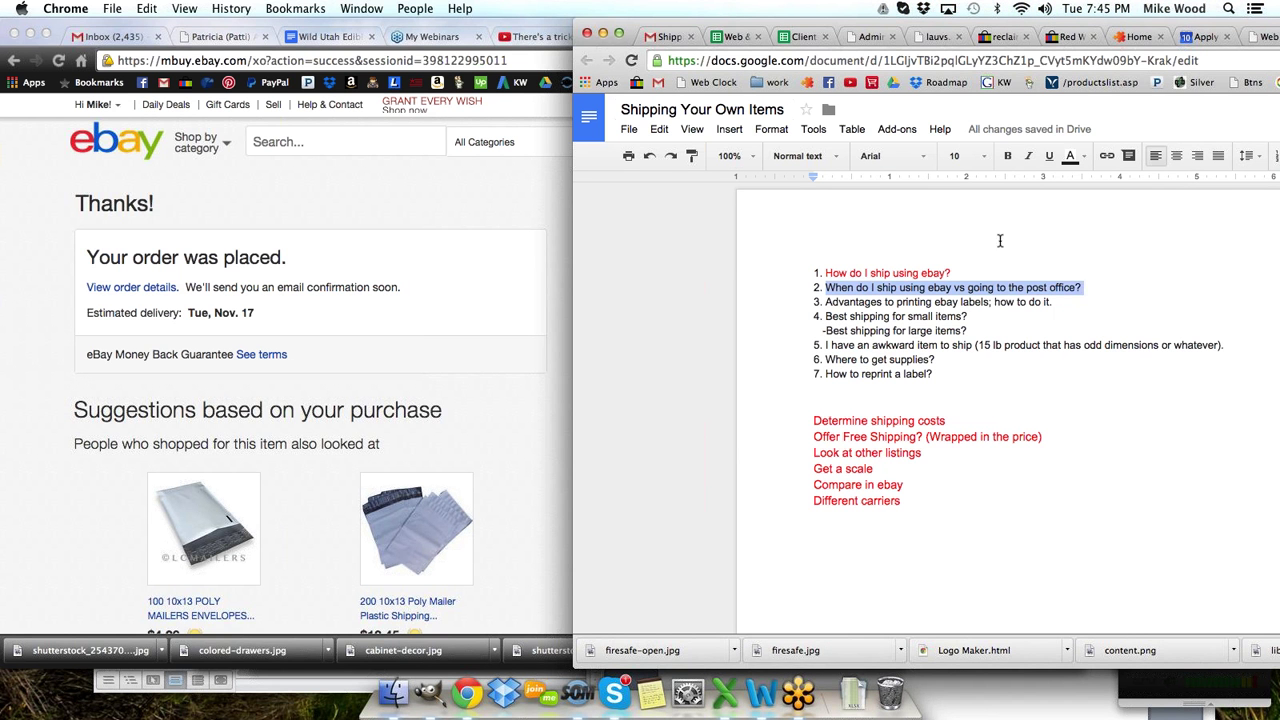
{"action": "left_click", "coordinate": [1071, 156]}
{"action": "left_click", "coordinate": [1094, 236]}
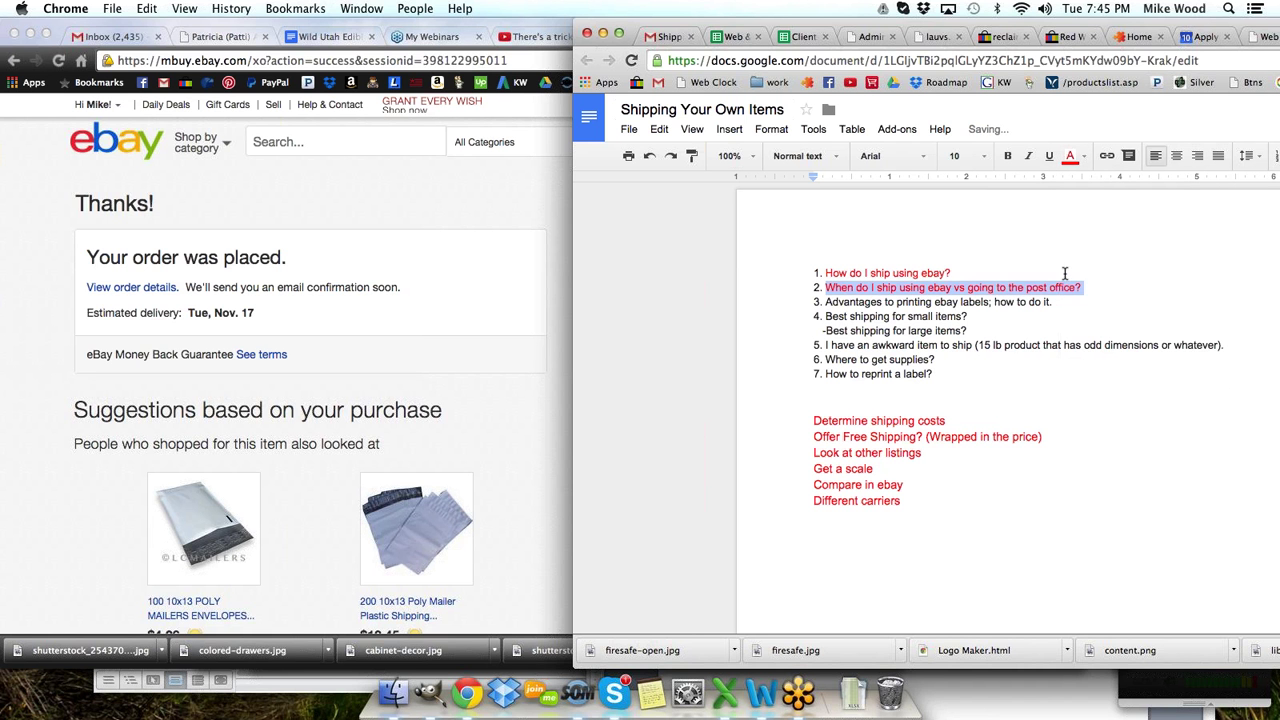
- Insert two blank lines between the numbered questions and the "Determine shipping costs" list
{"action": "left_click", "coordinate": [876, 333]}
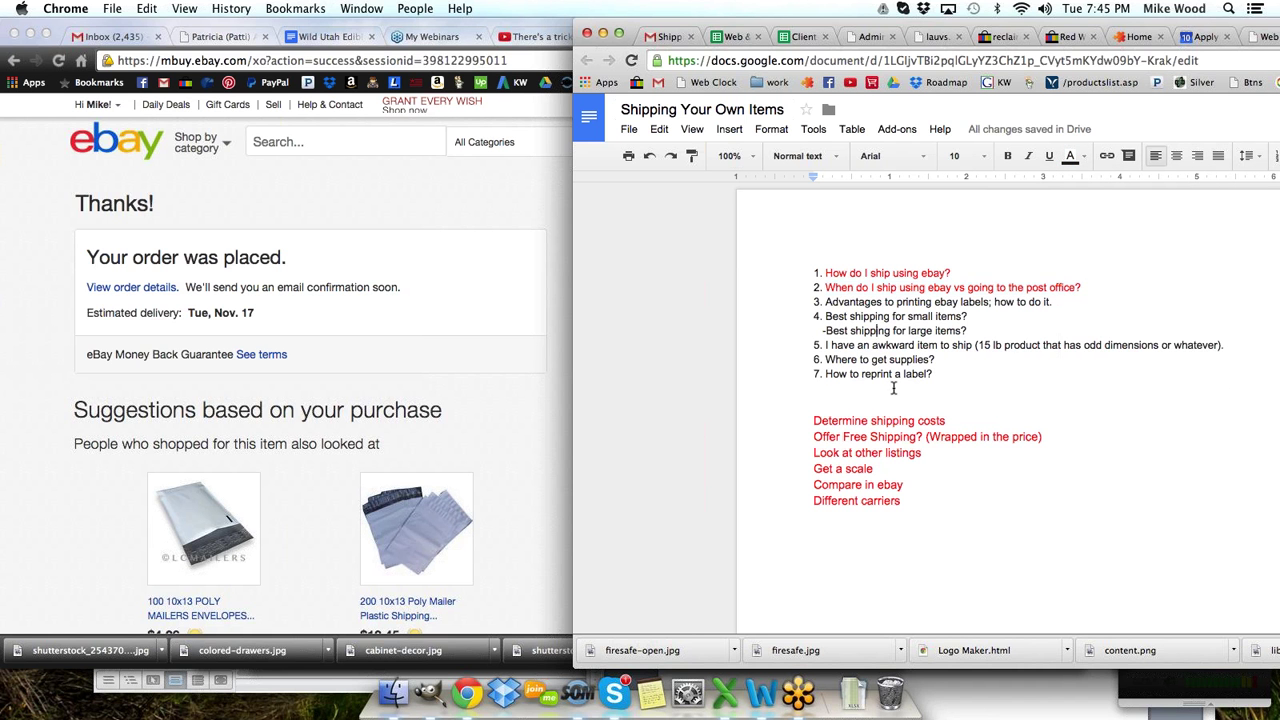
{"action": "key", "text": "Return"}
{"action": "key", "text": "Return"}
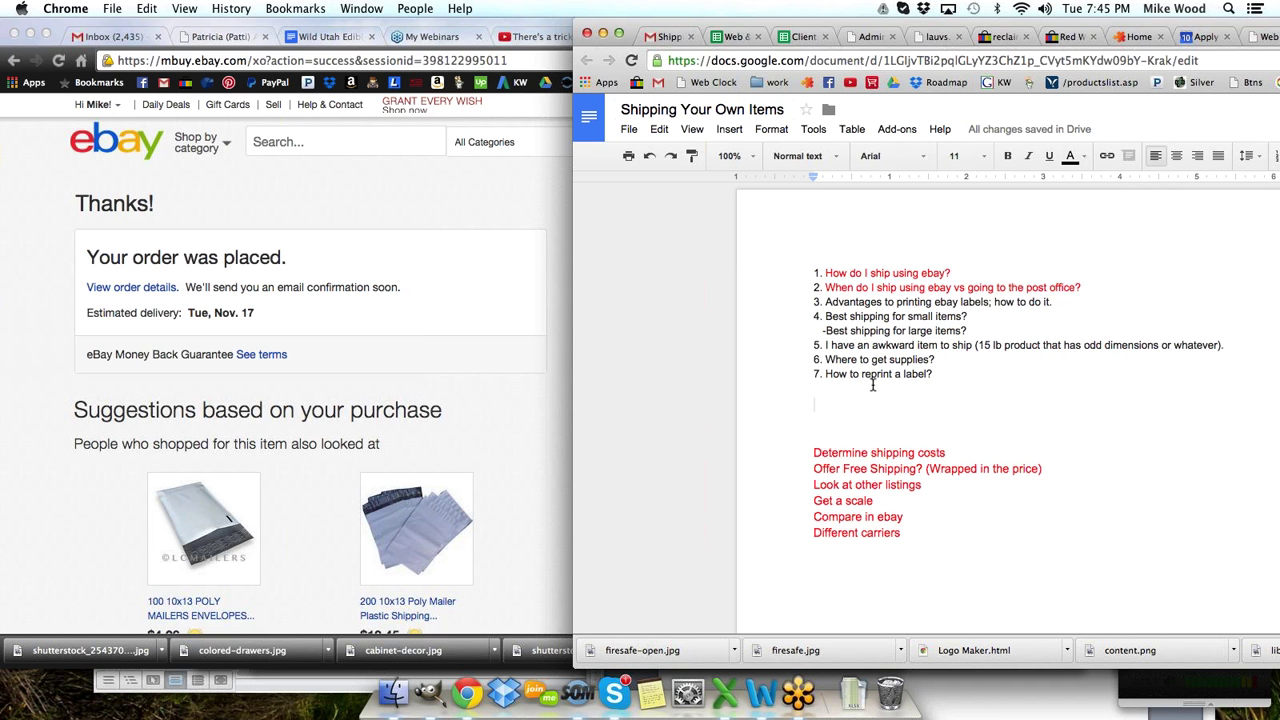
- Return to the eBay order confirmation and look through the suggested mailers, packing tape, and scales for shipping supplies
{"action": "left_click", "coordinate": [491, 429]}
{"action": "scroll", "coordinate": [400, 500], "scroll_direction": "down", "scroll_amount": 2}
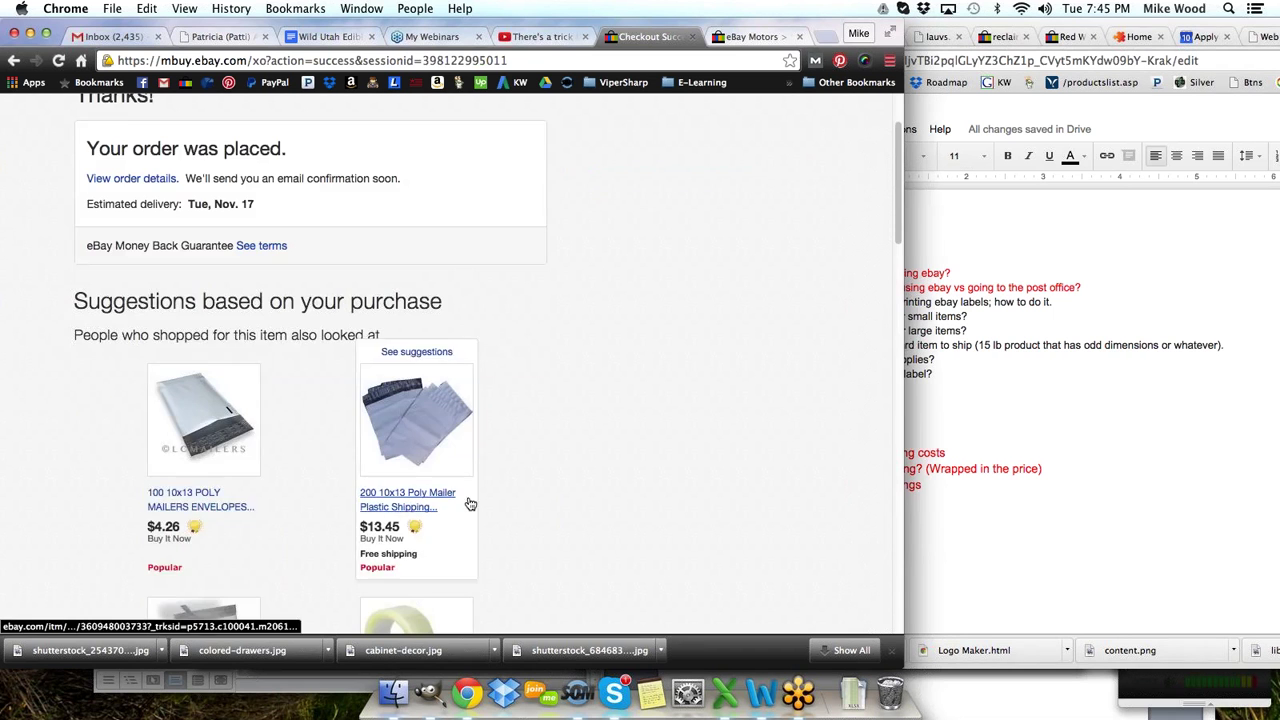
{"action": "scroll", "coordinate": [320, 445], "scroll_direction": "down", "scroll_amount": 4}
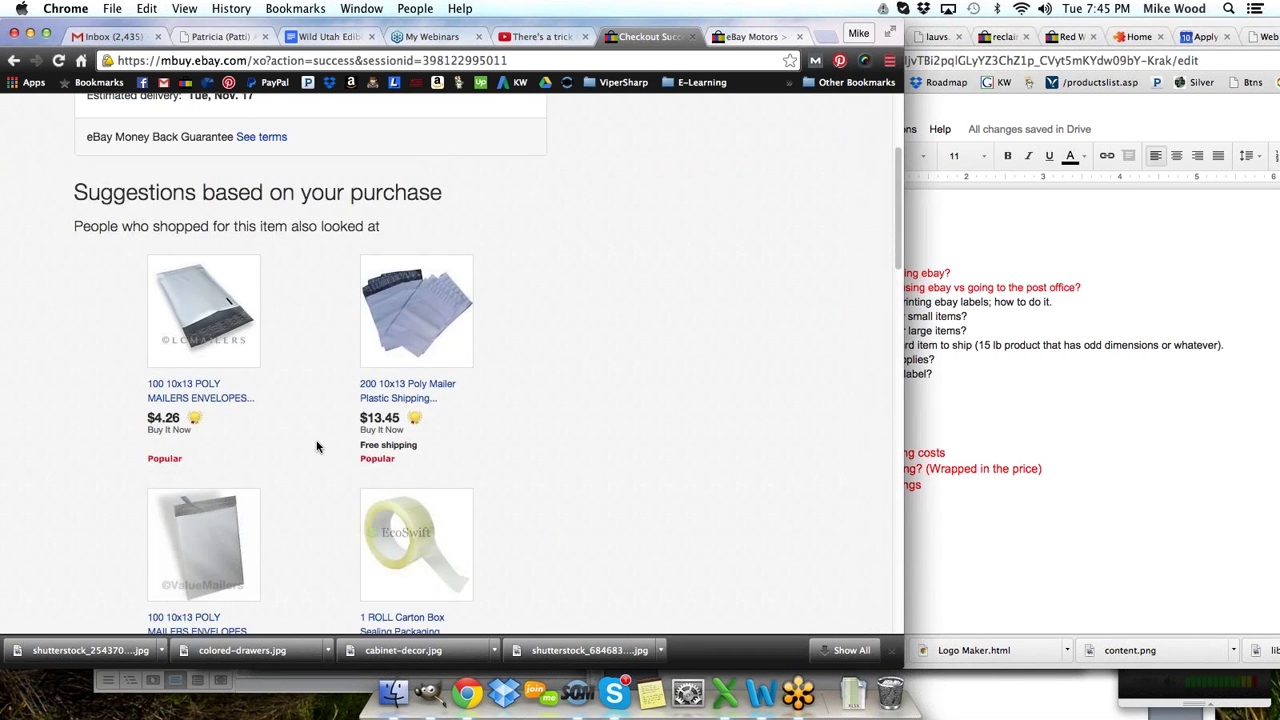
{"action": "scroll", "coordinate": [316, 449], "scroll_direction": "down", "scroll_amount": 4}
{"action": "scroll", "coordinate": [316, 447], "scroll_direction": "up", "scroll_amount": 9}
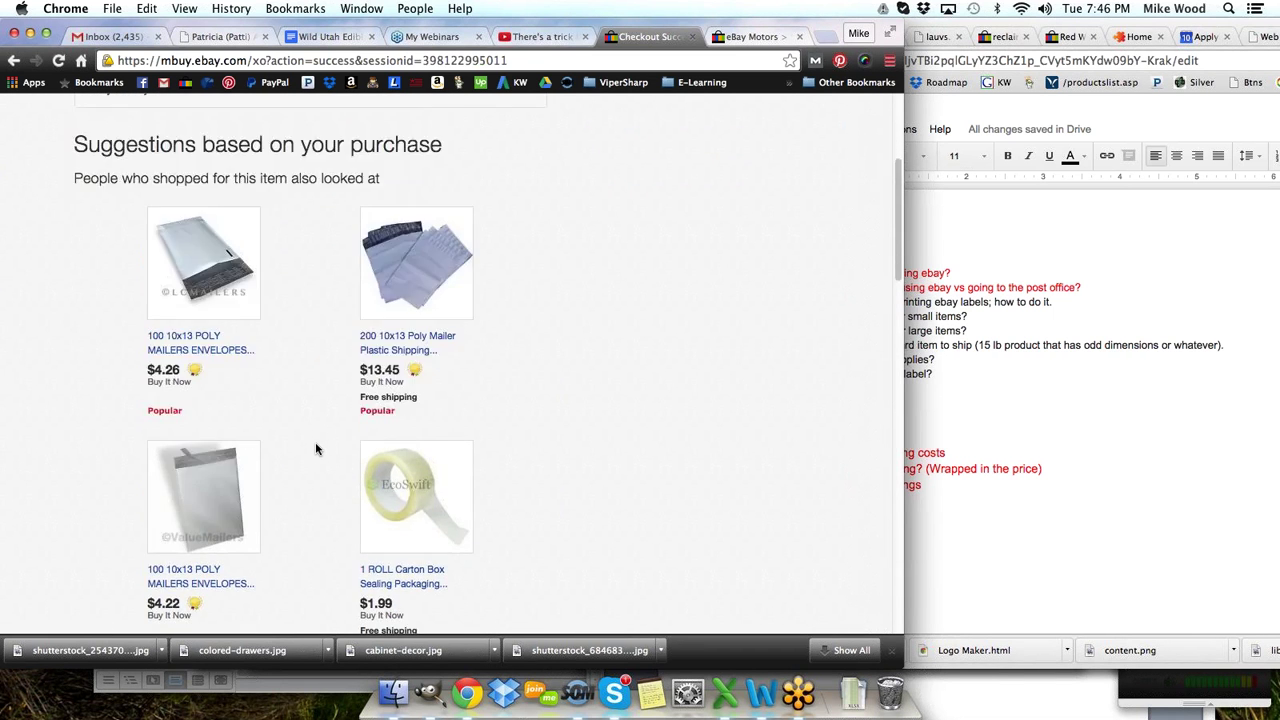
{"action": "scroll", "coordinate": [315, 447], "scroll_direction": "down", "scroll_amount": 2}
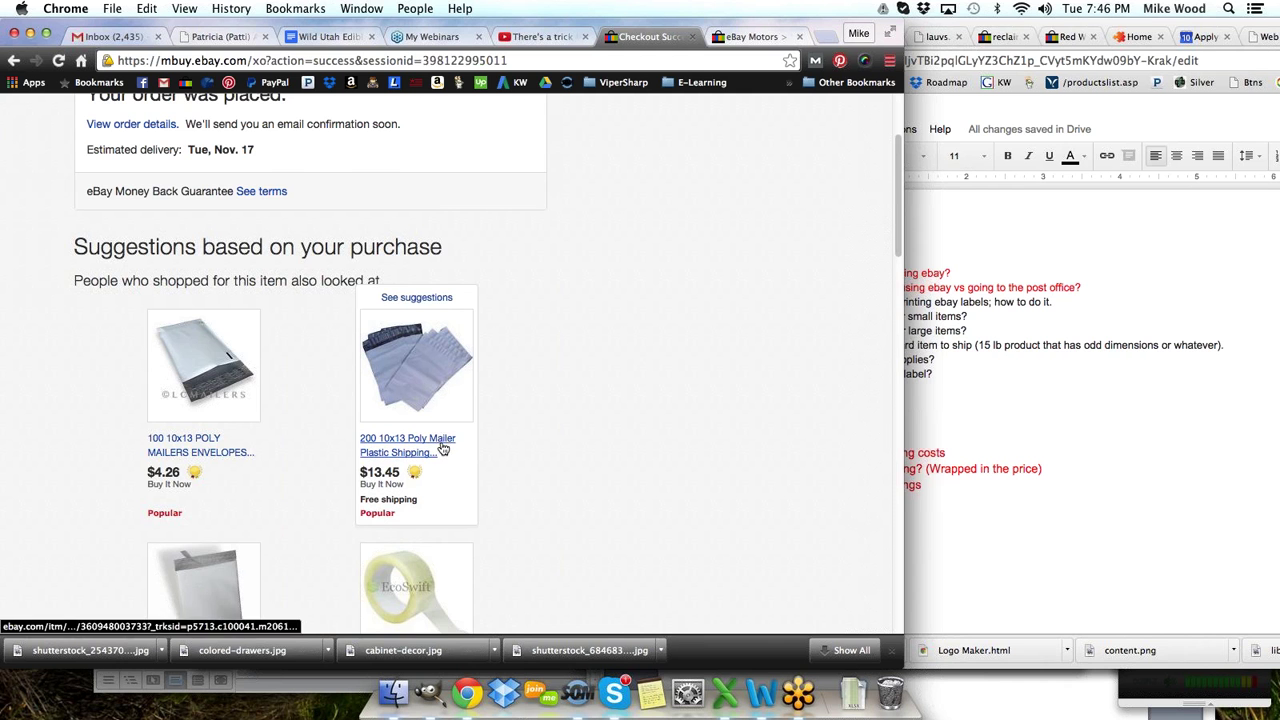
{"action": "scroll", "coordinate": [328, 434], "scroll_direction": "down", "scroll_amount": 4}
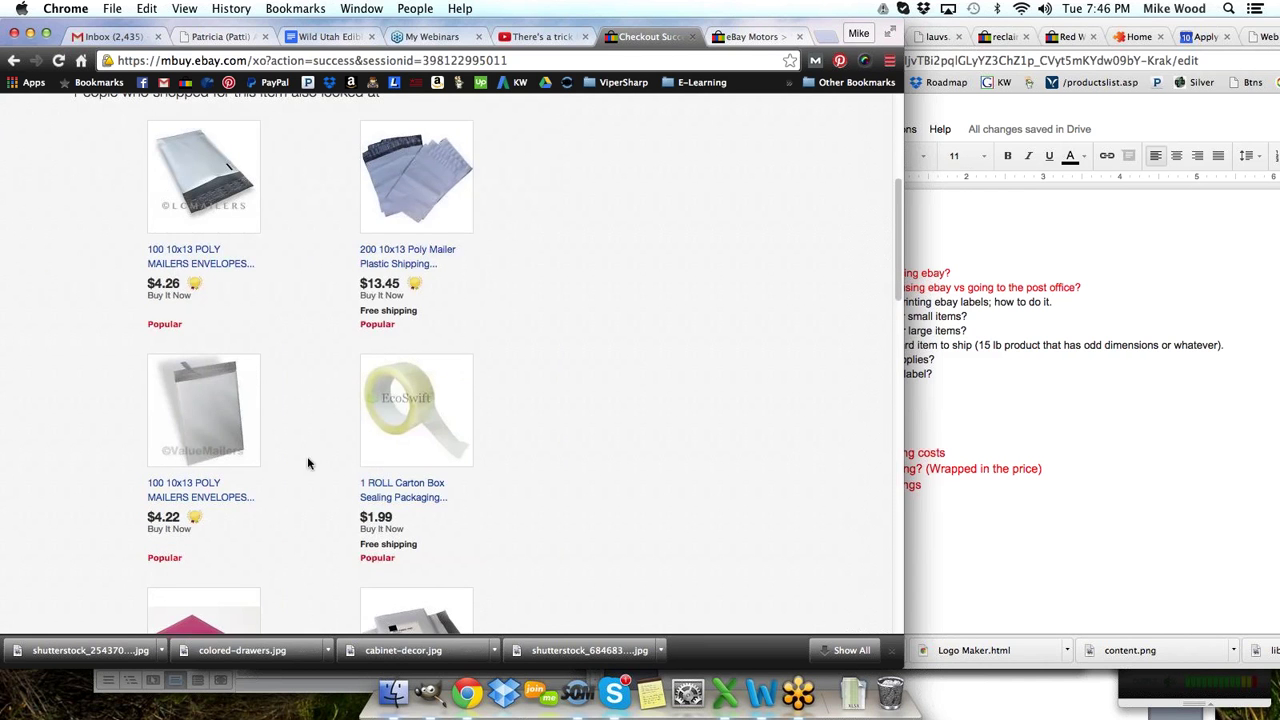
{"action": "scroll", "coordinate": [316, 443], "scroll_direction": "down", "scroll_amount": 7}
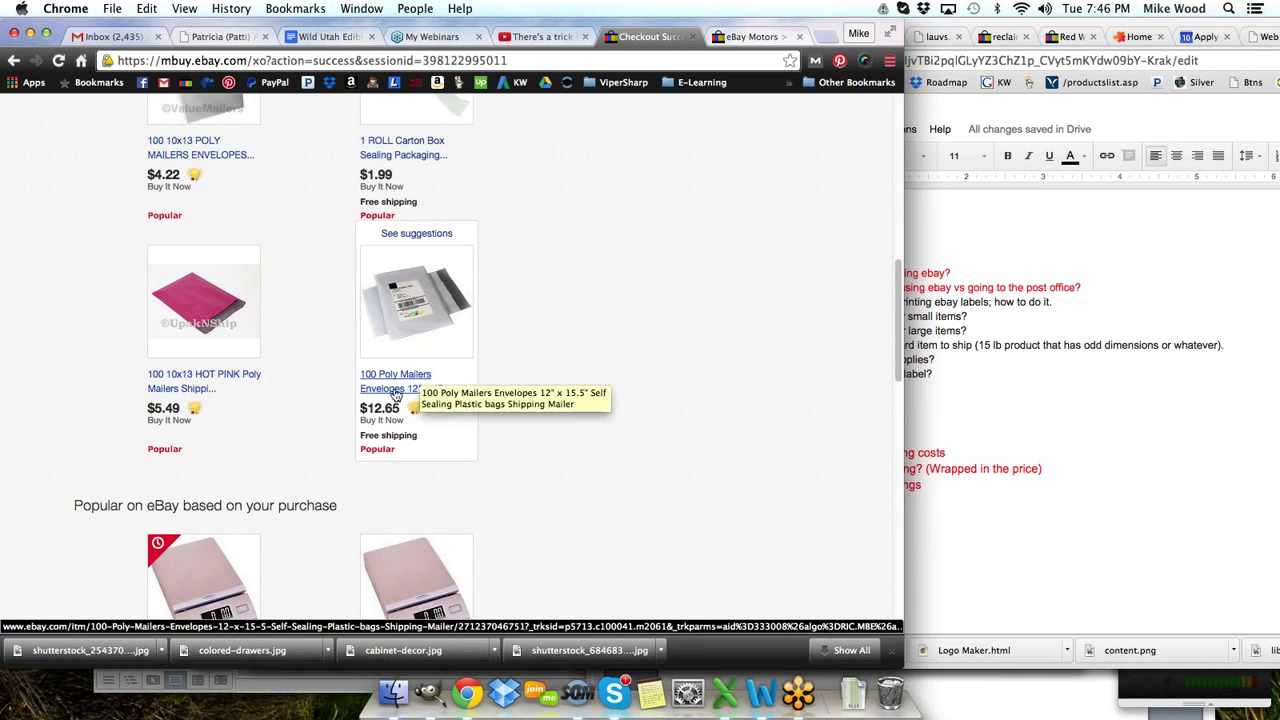
{"action": "scroll", "coordinate": [325, 346], "scroll_direction": "down", "scroll_amount": 3}
{"action": "scroll", "coordinate": [330, 345], "scroll_direction": "down", "scroll_amount": 10}
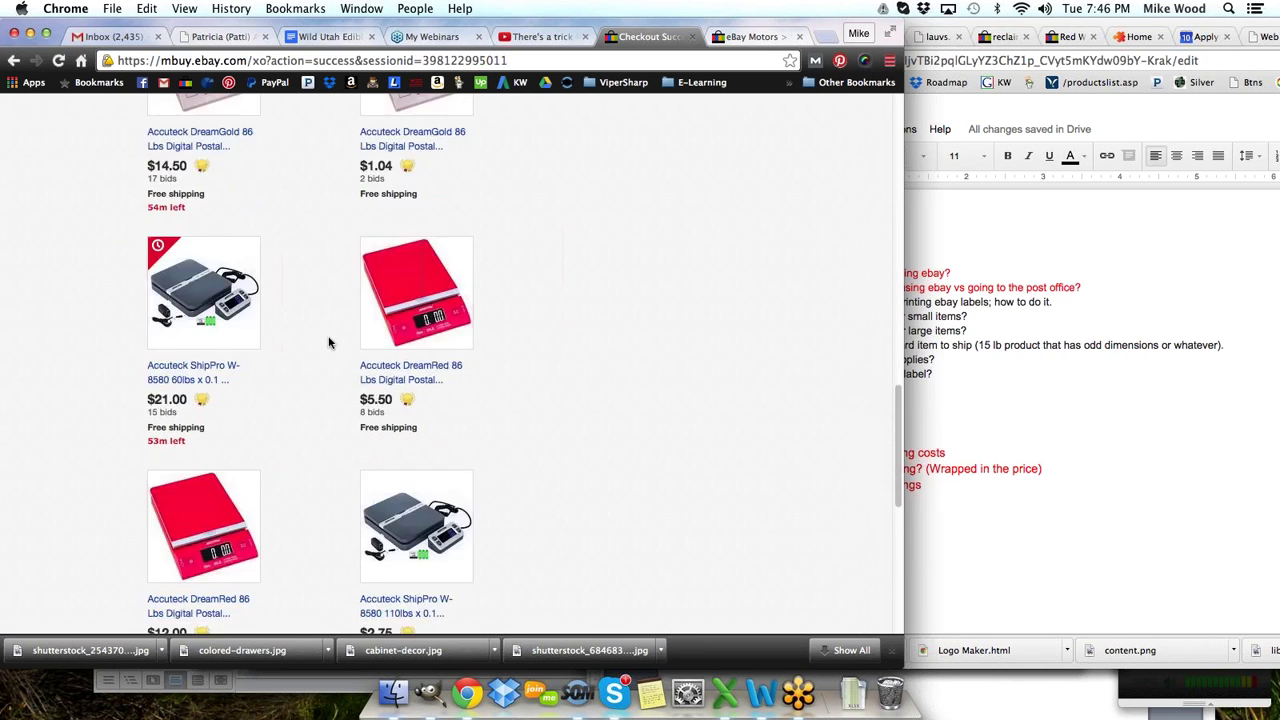
{"action": "scroll", "coordinate": [328, 342], "scroll_direction": "up", "scroll_amount": 17}
{"action": "scroll", "coordinate": [328, 342], "scroll_direction": "up", "scroll_amount": 5}
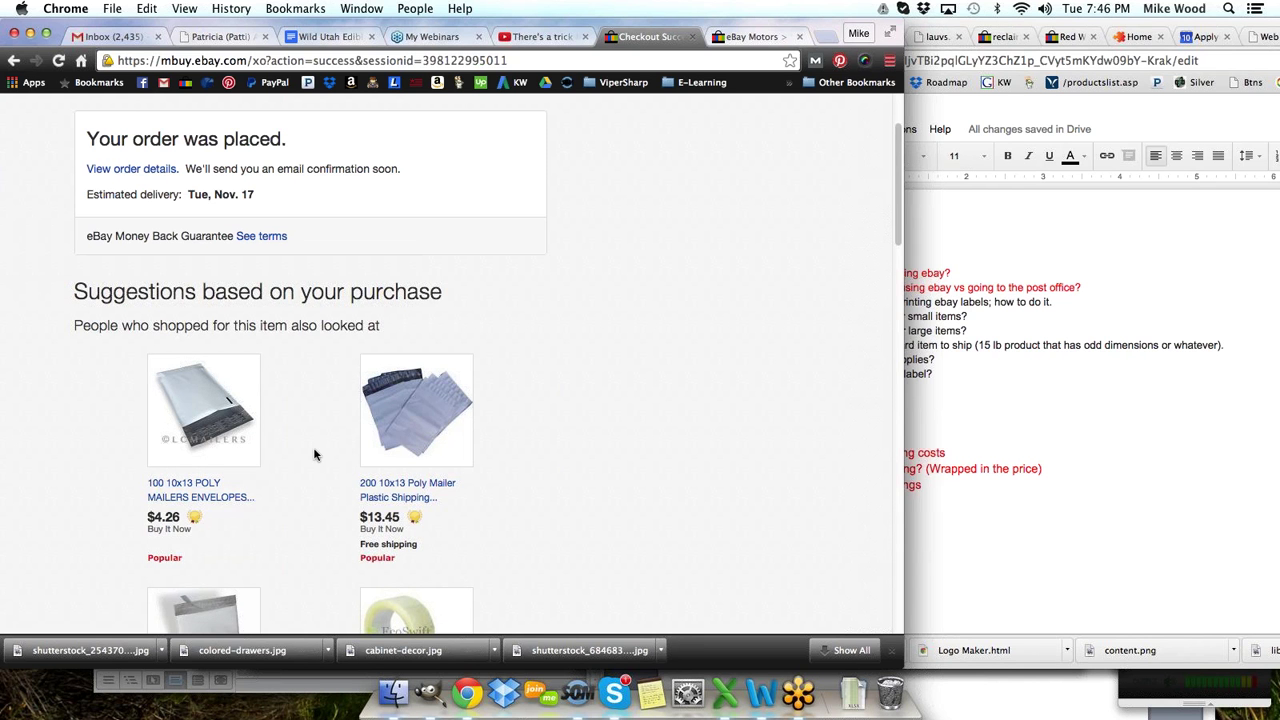
{"action": "scroll", "coordinate": [614, 429], "scroll_direction": "down", "scroll_amount": 3}
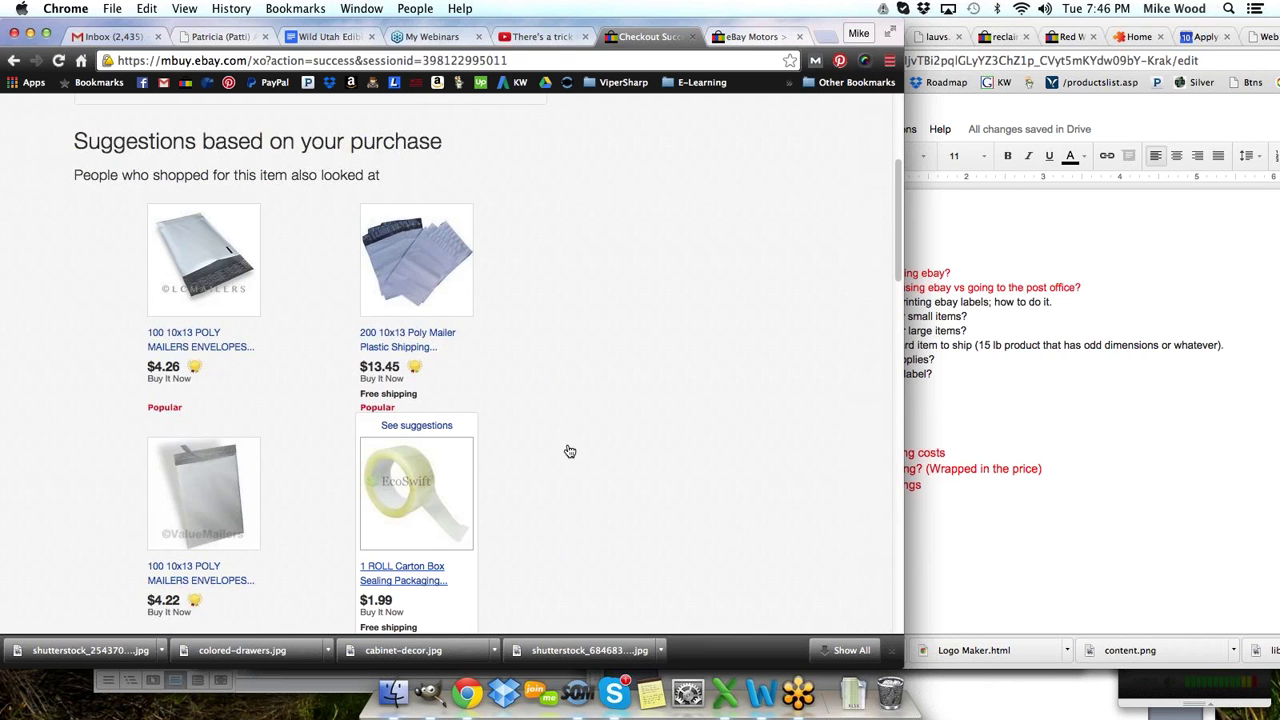
- Open the suggested carton sealing tape roll, view the ecoswift seller's other items, and highlight the number of listings
{"action": "left_click", "coordinate": [410, 490]}
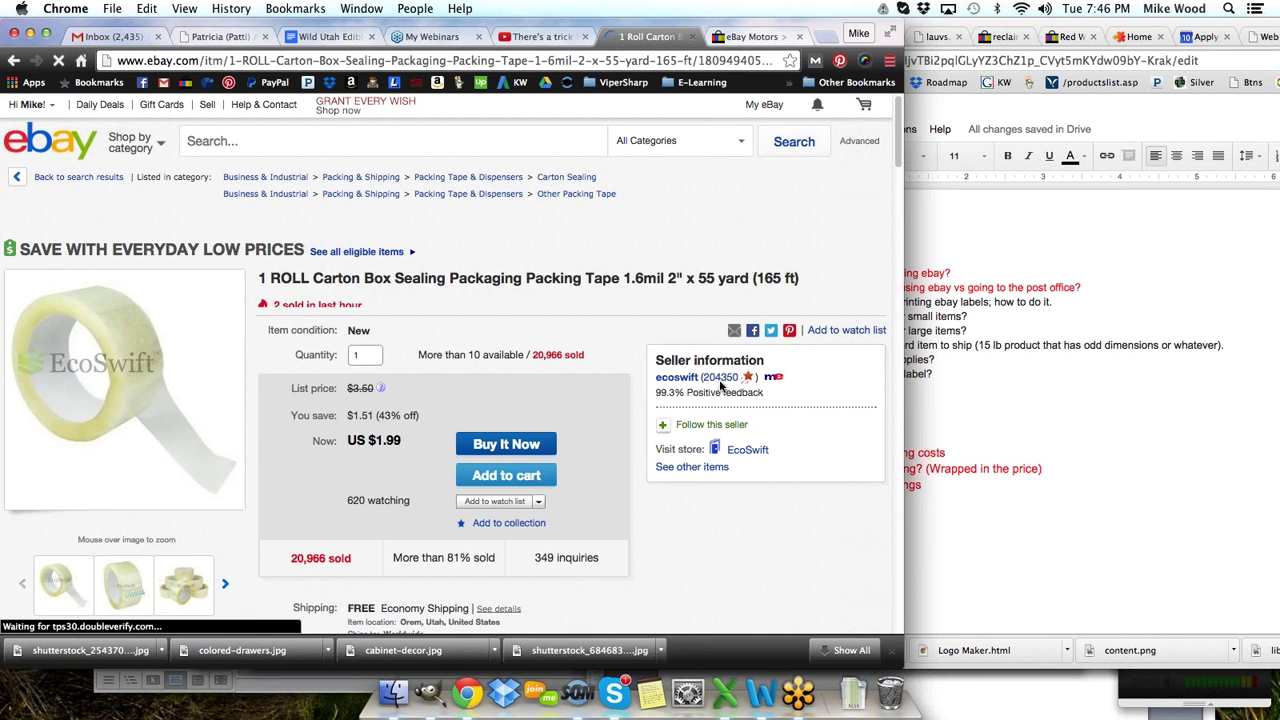
{"action": "left_click", "coordinate": [692, 467]}
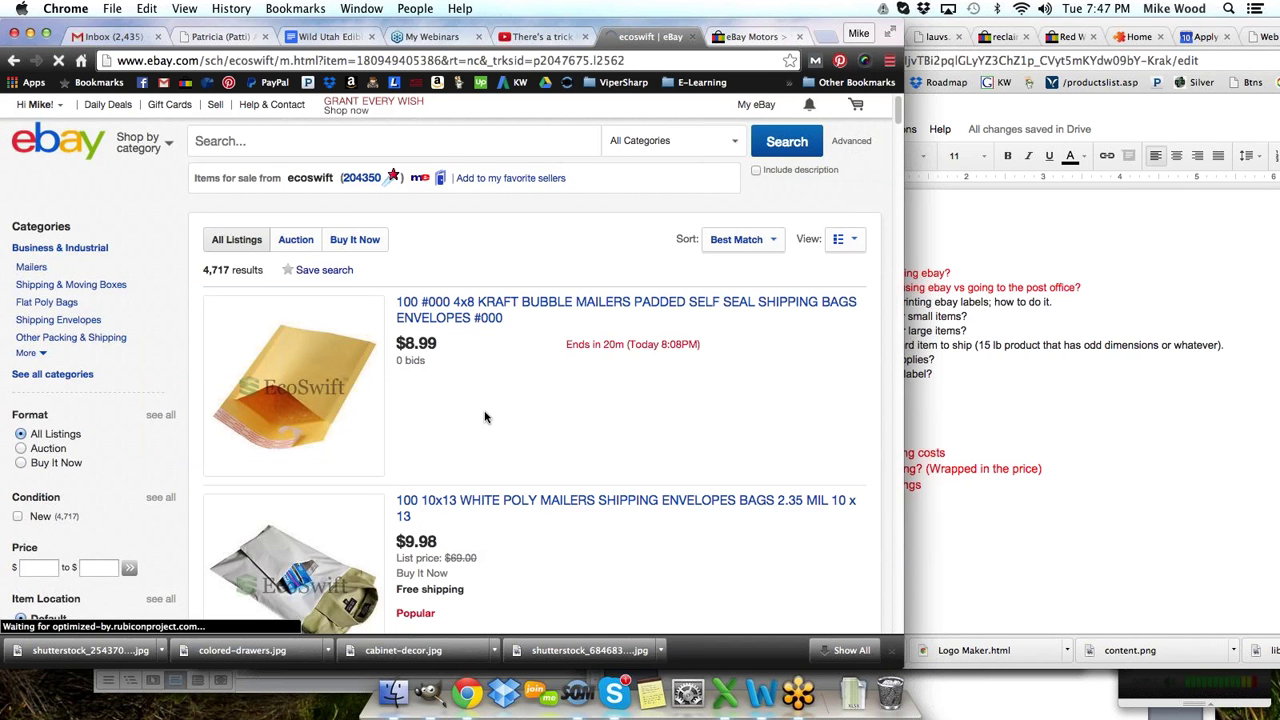
{"action": "triple_click", "coordinate": [200, 269]}
{"action": "double_click", "coordinate": [205, 268]}
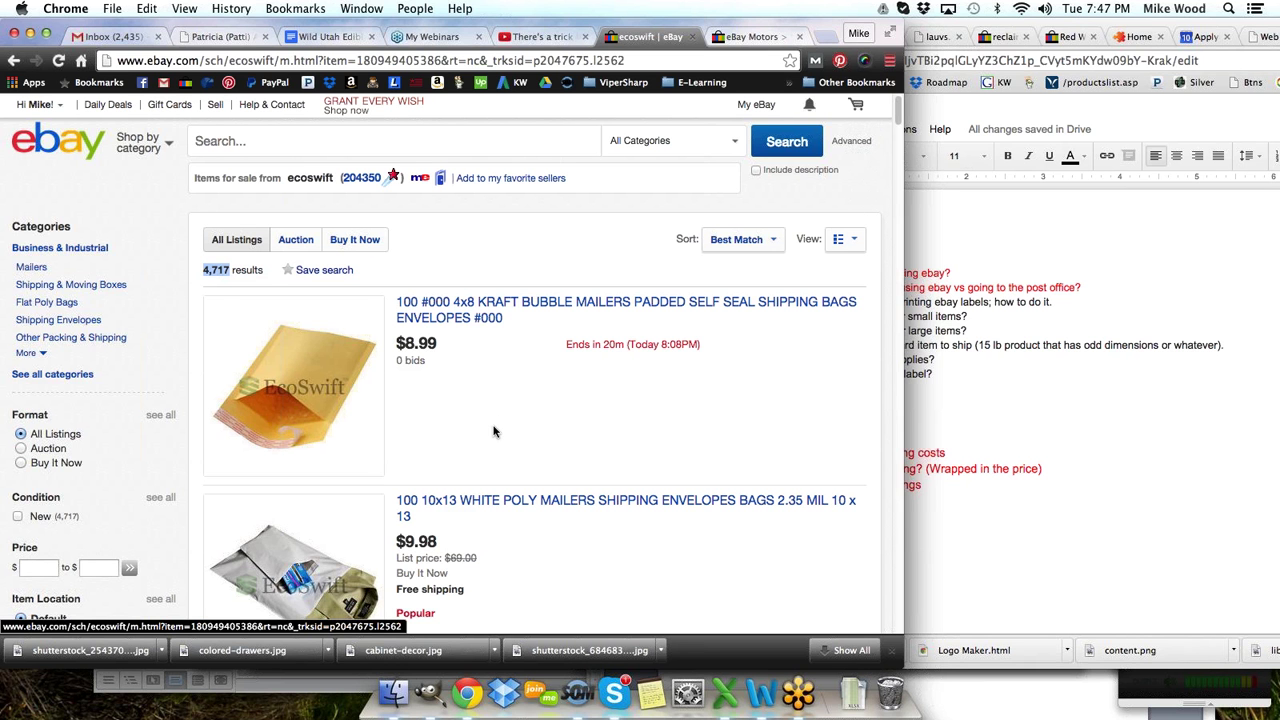
- Look through the ecoswift seller's listings of bubble mailers, poly mailers, and cardboard shipping boxes
{"action": "scroll", "coordinate": [493, 425], "scroll_direction": "down", "scroll_amount": 1}
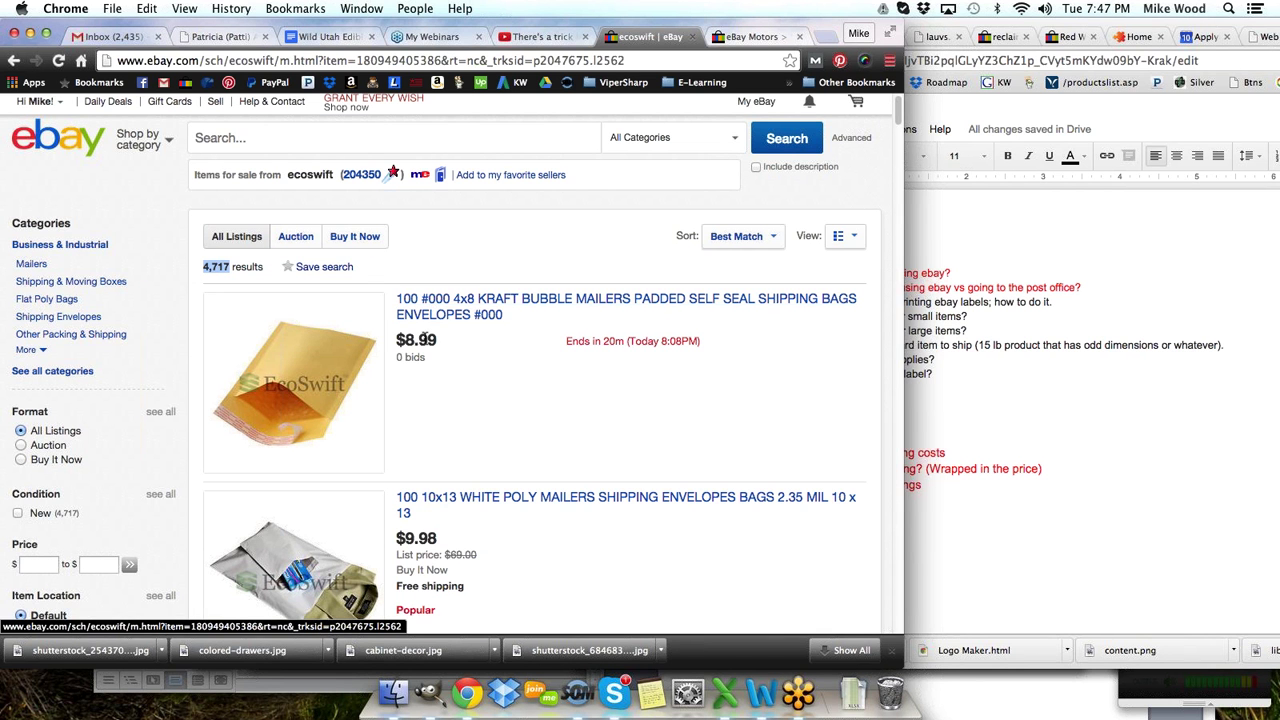
{"action": "scroll", "coordinate": [471, 366], "scroll_direction": "down", "scroll_amount": 5}
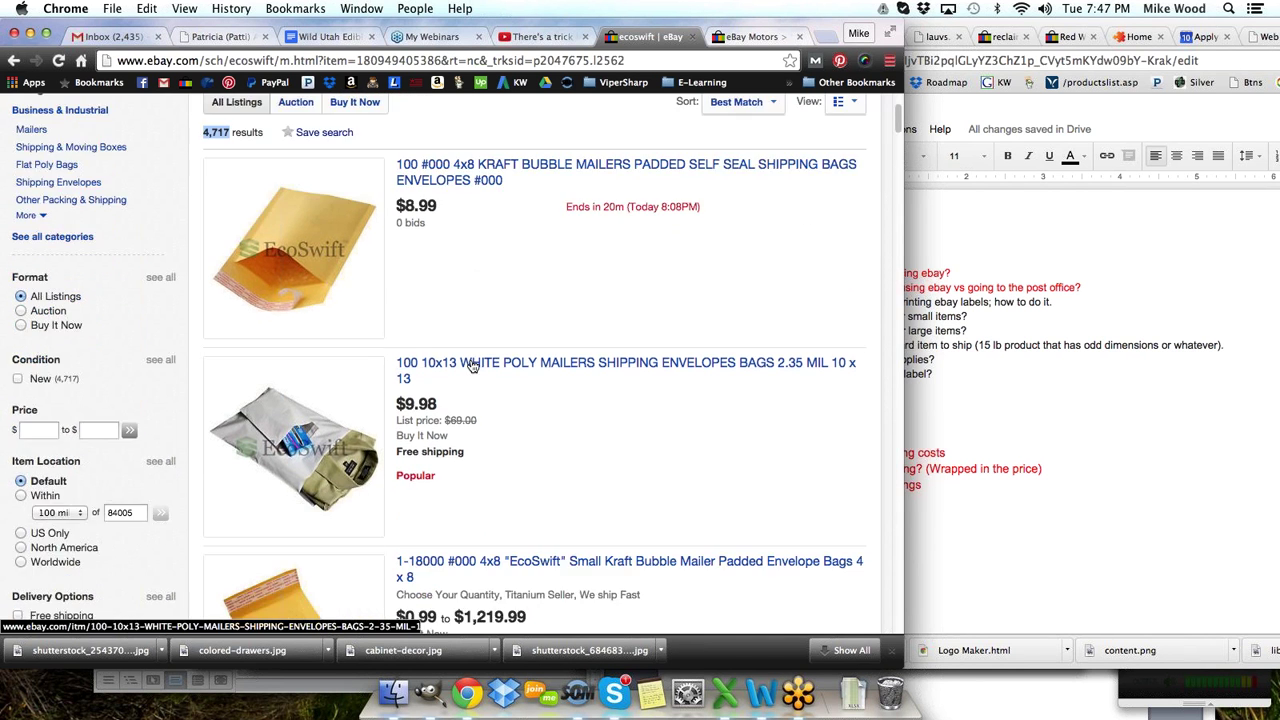
{"action": "scroll", "coordinate": [471, 366], "scroll_direction": "down", "scroll_amount": 6}
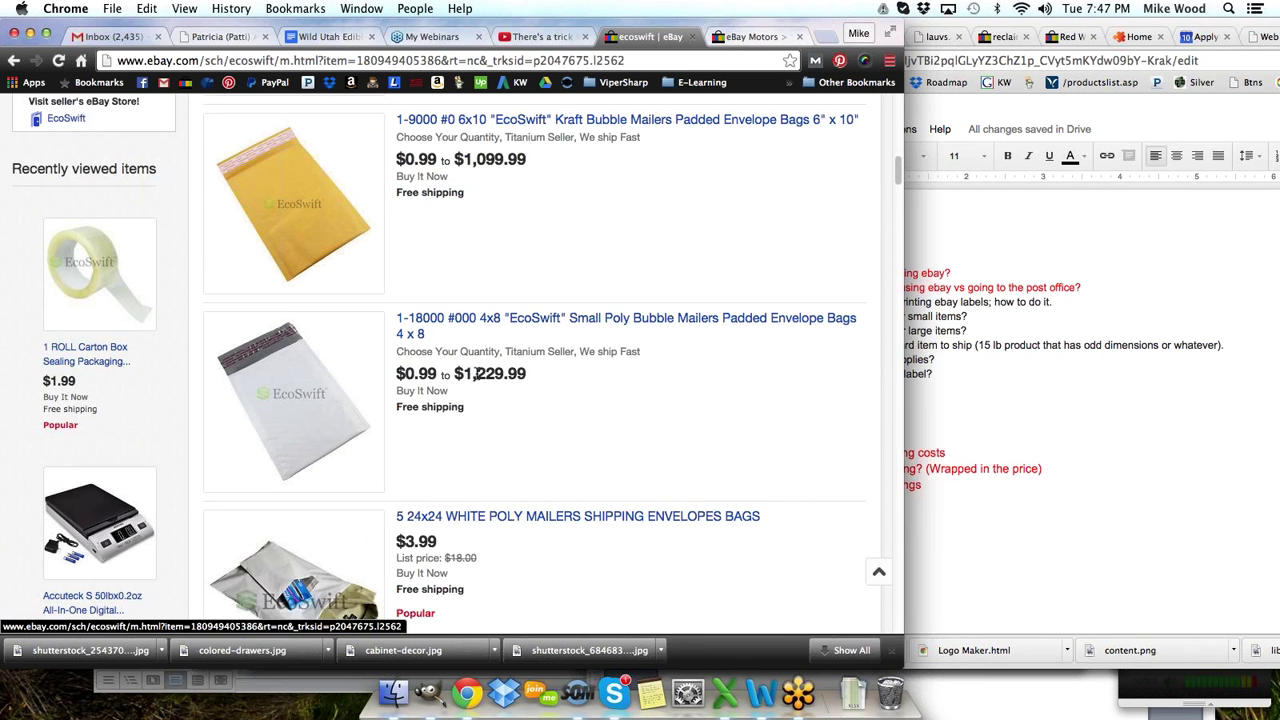
{"action": "scroll", "coordinate": [498, 374], "scroll_direction": "down", "scroll_amount": 1}
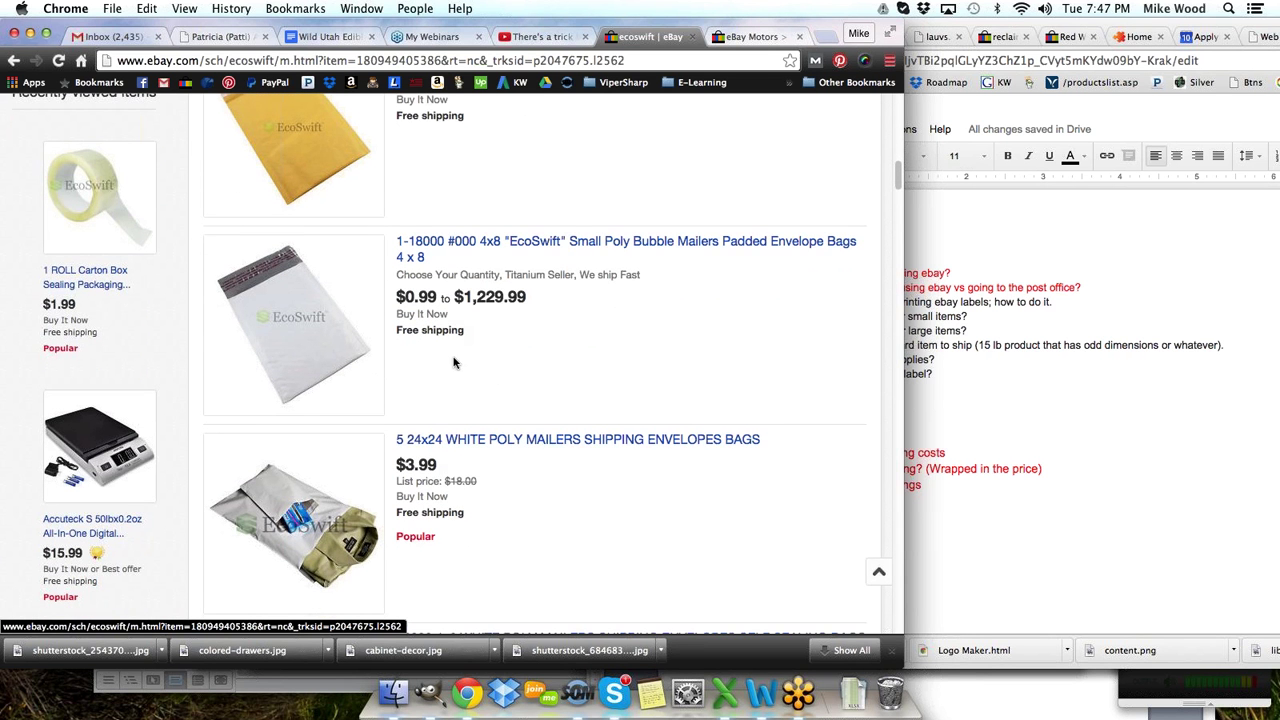
{"action": "scroll", "coordinate": [453, 355], "scroll_direction": "down", "scroll_amount": 1}
{"action": "scroll", "coordinate": [453, 355], "scroll_direction": "down", "scroll_amount": 10}
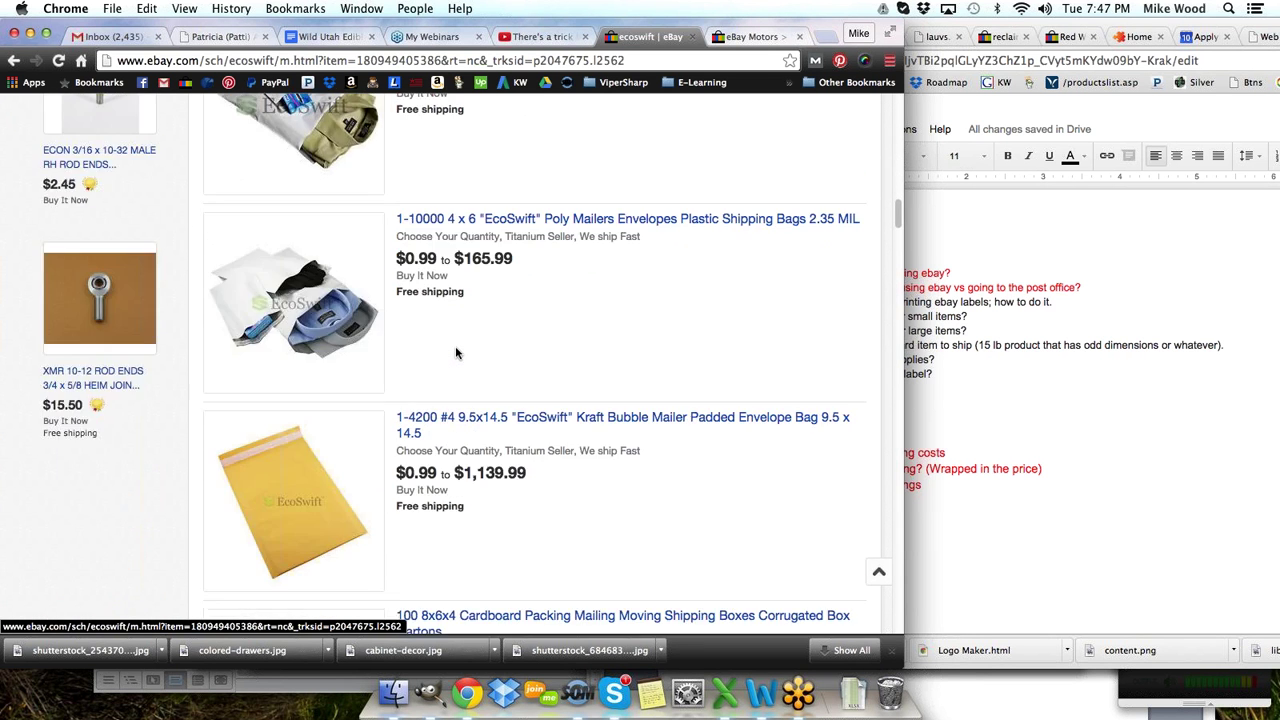
{"action": "scroll", "coordinate": [458, 355], "scroll_direction": "down", "scroll_amount": 4}
{"action": "scroll", "coordinate": [458, 355], "scroll_direction": "up", "scroll_amount": 2}
{"action": "scroll", "coordinate": [458, 355], "scroll_direction": "down", "scroll_amount": 10}
{"action": "scroll", "coordinate": [458, 355], "scroll_direction": "up", "scroll_amount": 6}
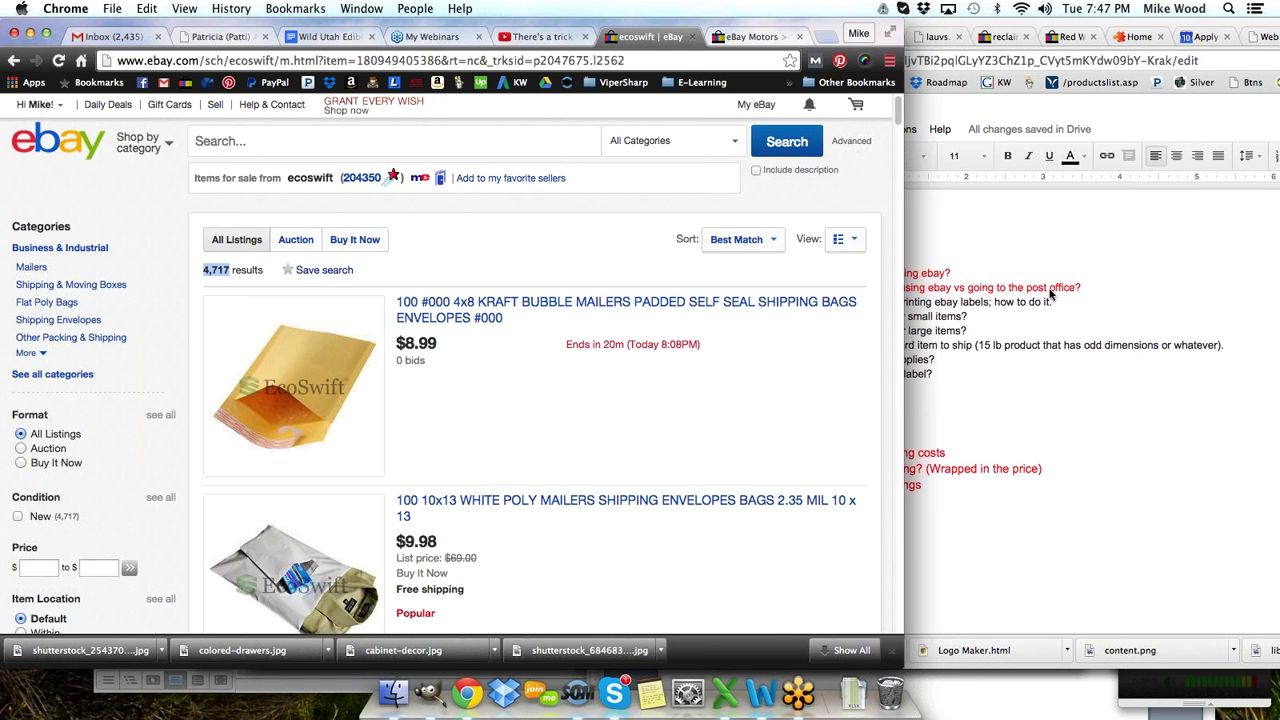
- Load walmart.com in place of the My Webinars page and dismiss the savings sign-up offer
{"action": "left_click", "coordinate": [409, 38]}
{"action": "left_click", "coordinate": [421, 60]}
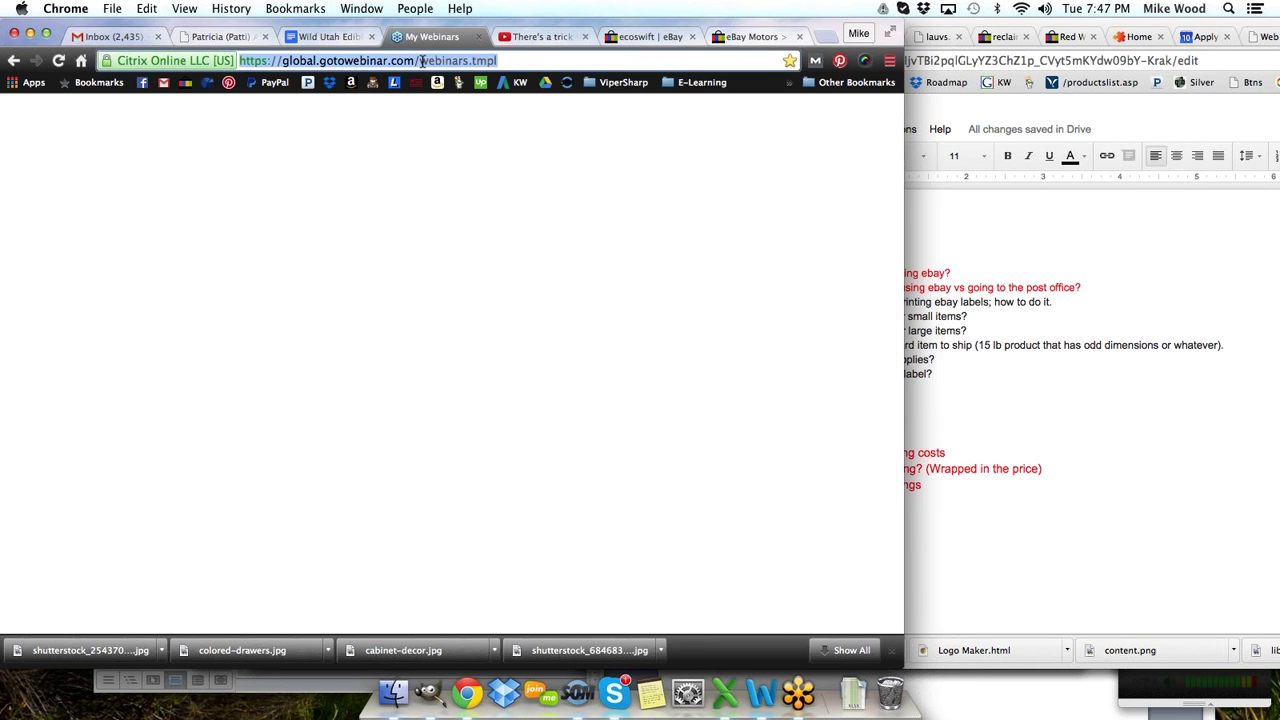
{"action": "type", "text": "walmart.com"}
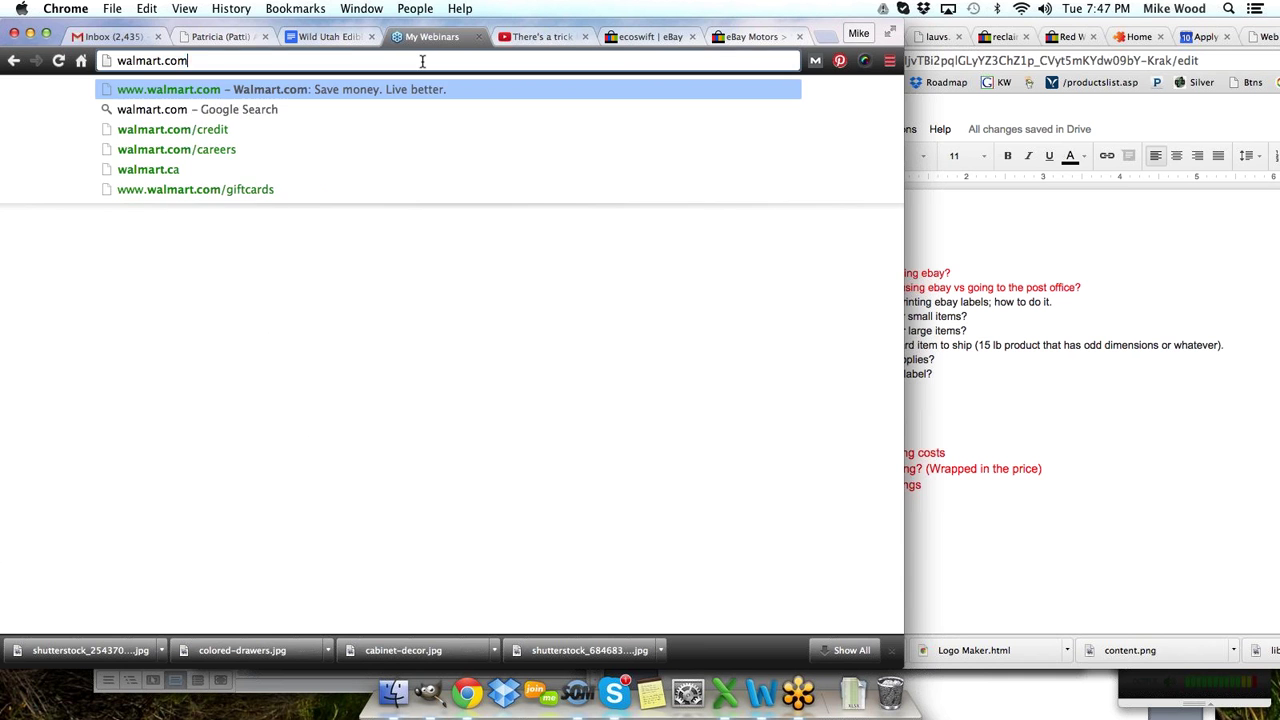
{"action": "key", "text": "Return"}
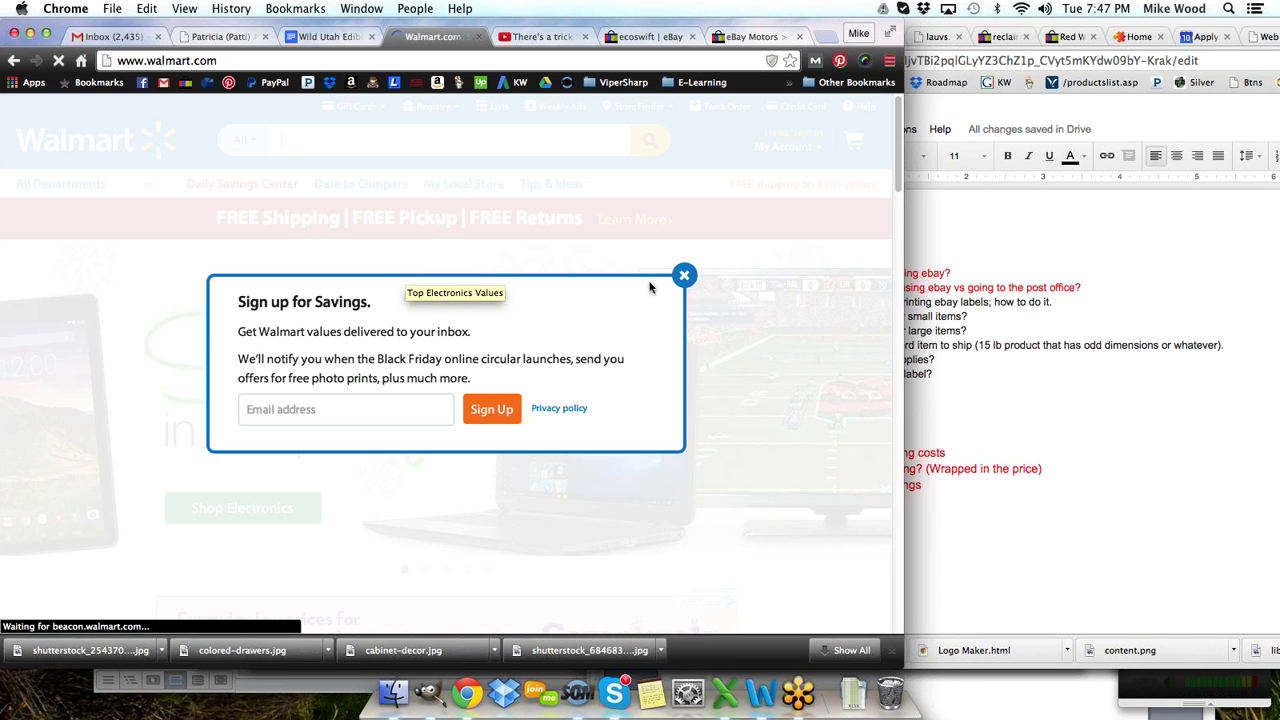
{"action": "left_click", "coordinate": [683, 274]}
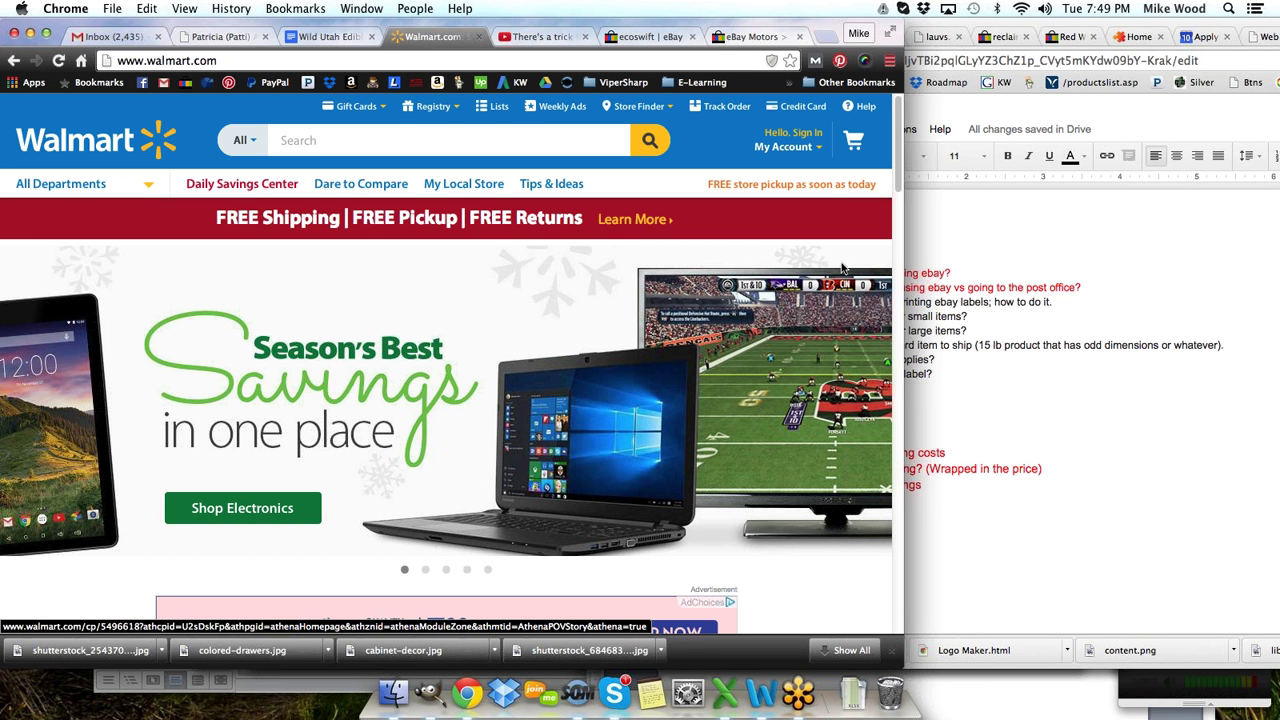
- Check the shipping outline, load the KSL website in place of Walmart, and show its Classifieds options
{"action": "left_click", "coordinate": [1000, 240]}
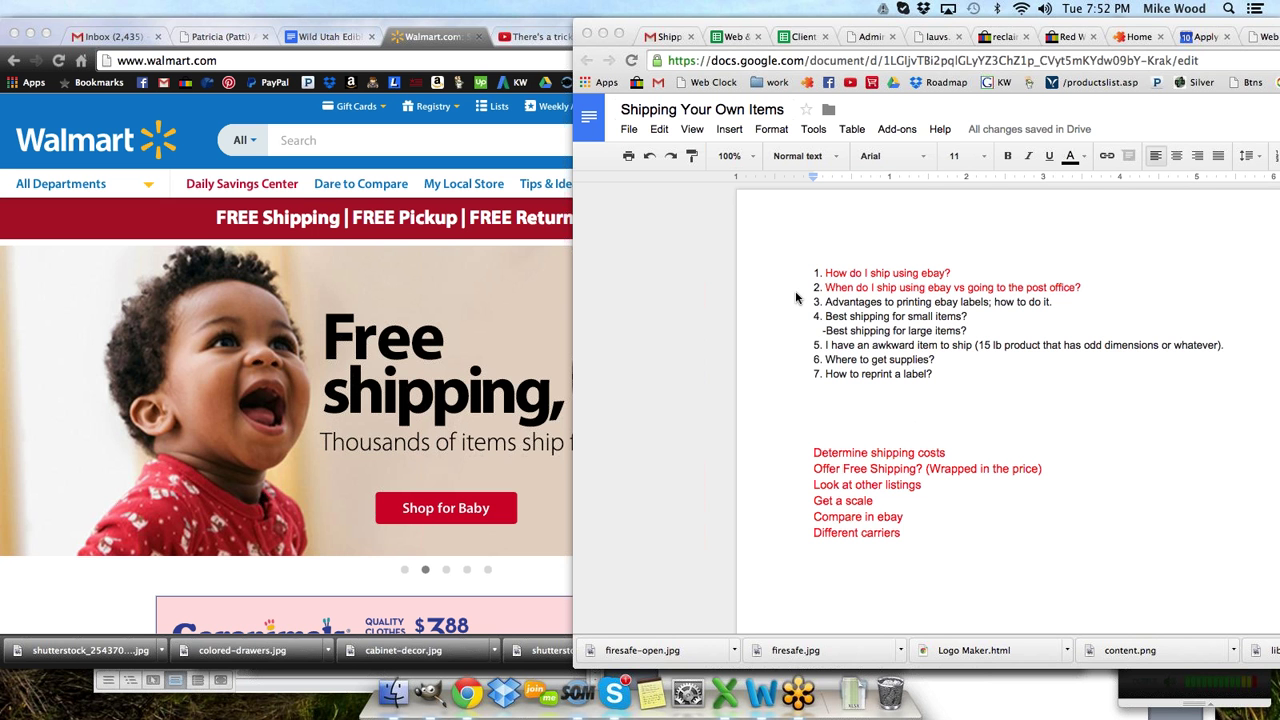
{"action": "left_click", "coordinate": [422, 62]}
{"action": "left_click", "coordinate": [422, 61]}
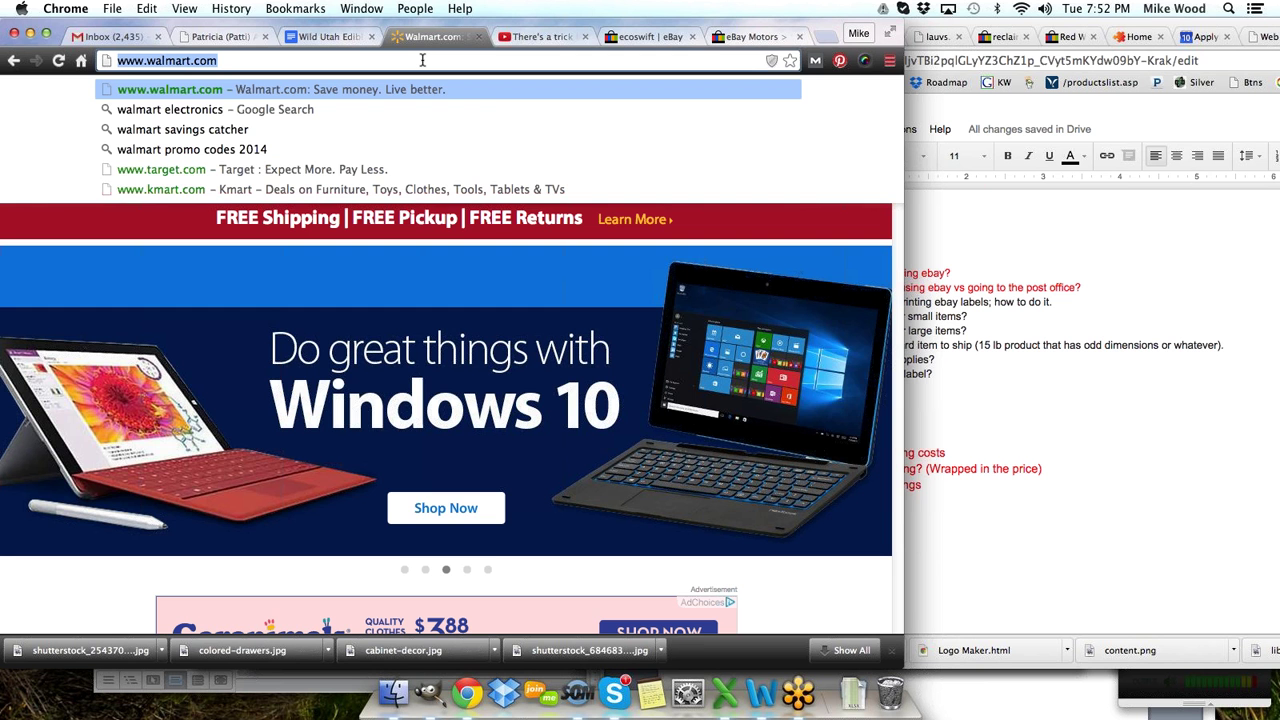
{"action": "type", "text": "ksl"}
{"action": "key", "text": "Return"}
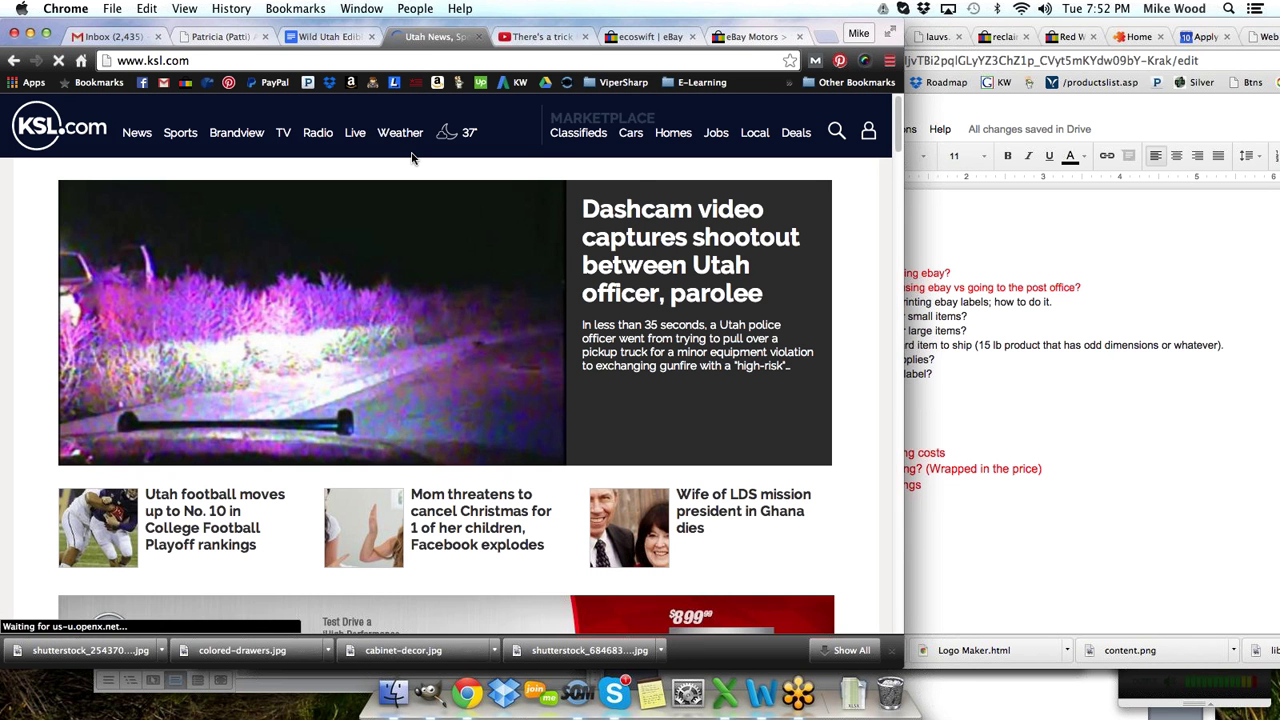
{"action": "mouse_move", "coordinate": [583, 138]}
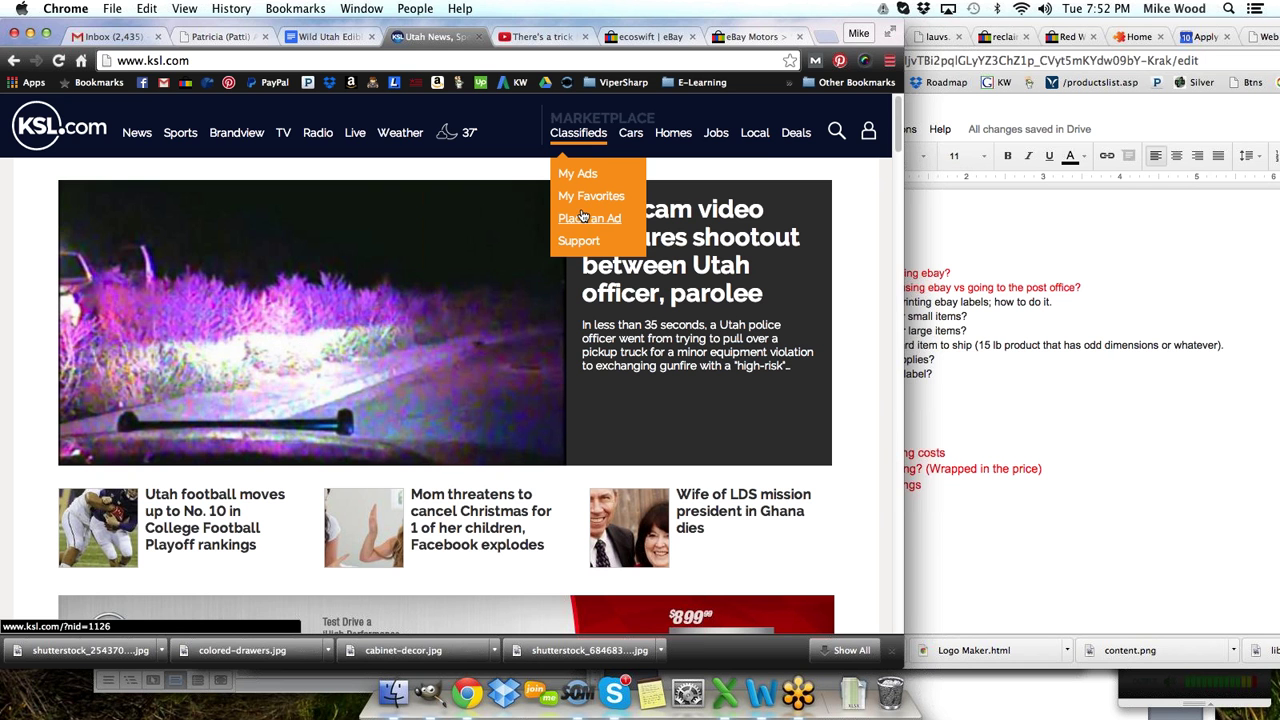
- Search Google for "salt lake city classifieds" and highlight "ksl" in the web address of the Classifieds for Utah, Idaho, and Wyoming result
{"action": "left_click", "coordinate": [526, 40]}
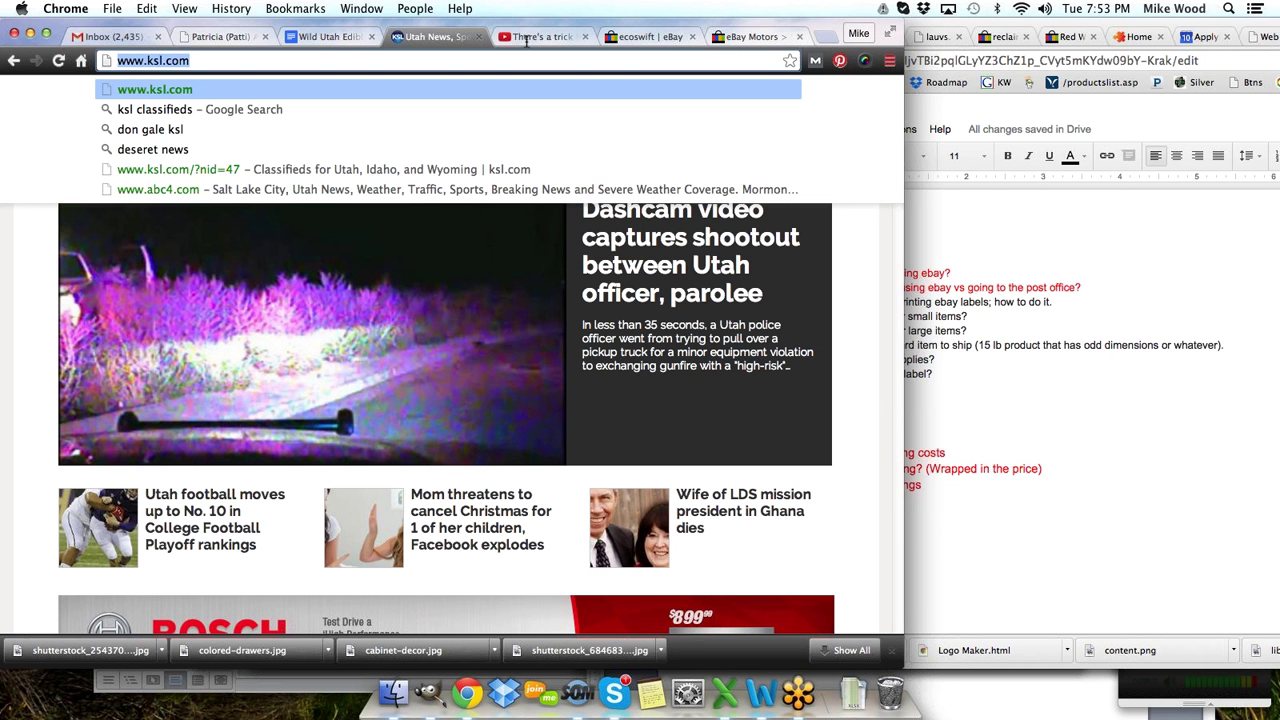
{"action": "type", "text": "salt lake "}
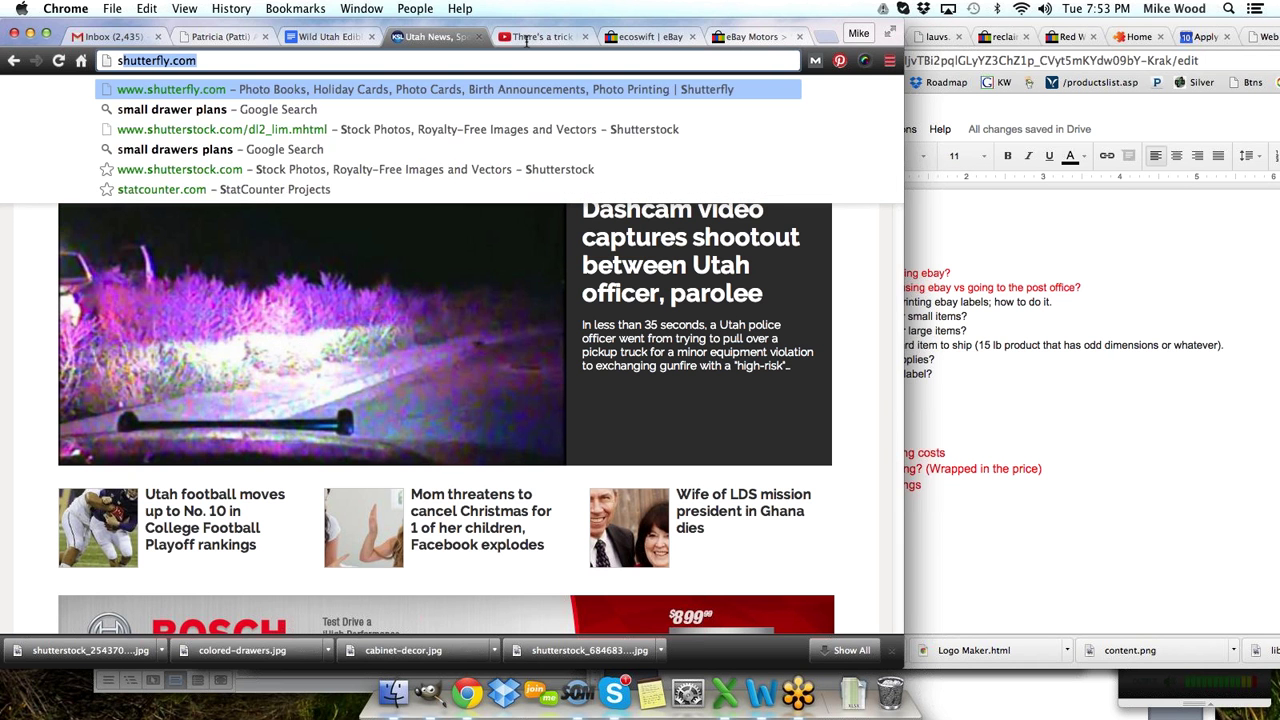
{"action": "type", "text": "city clas"}
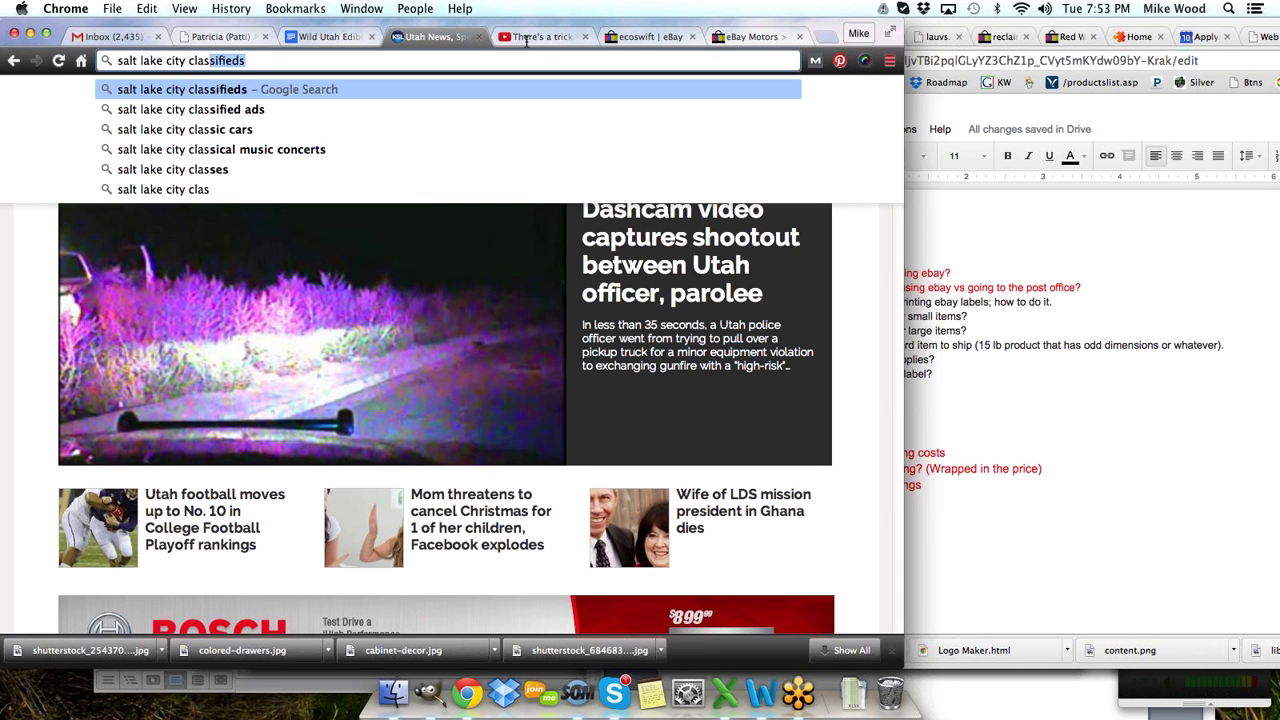
{"action": "key", "text": "Return"}
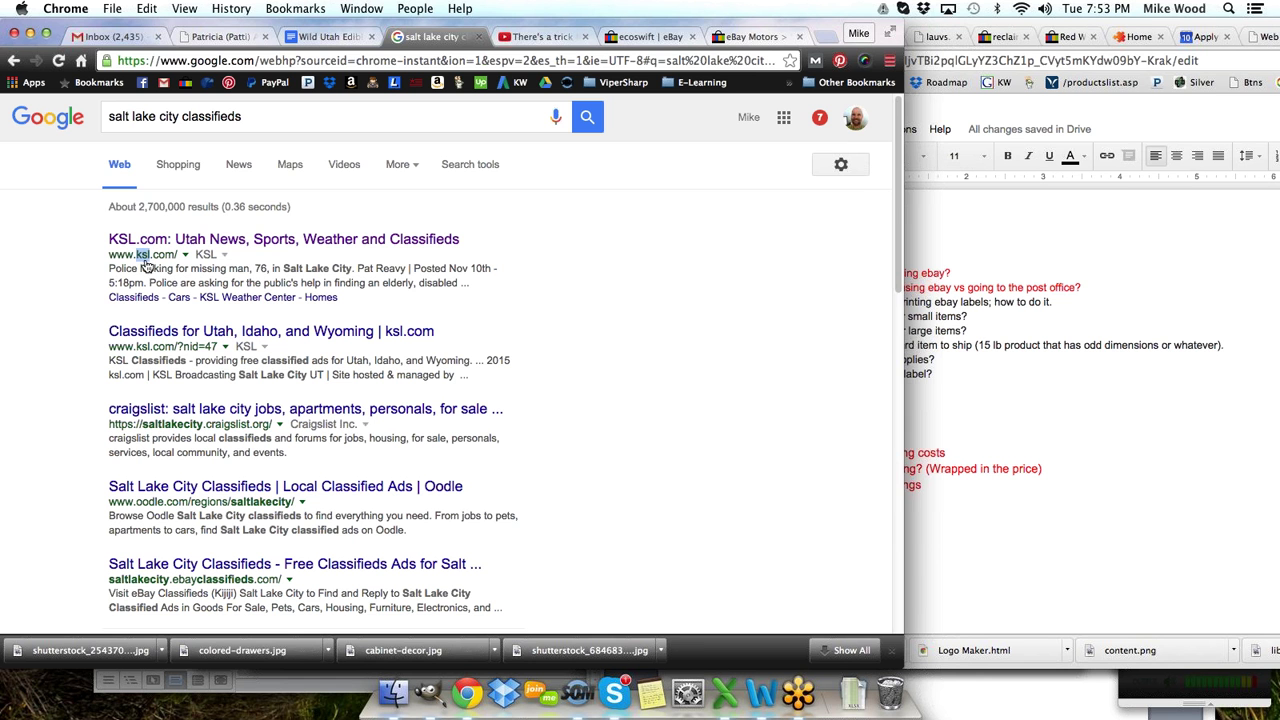
{"action": "double_click", "coordinate": [141, 345]}
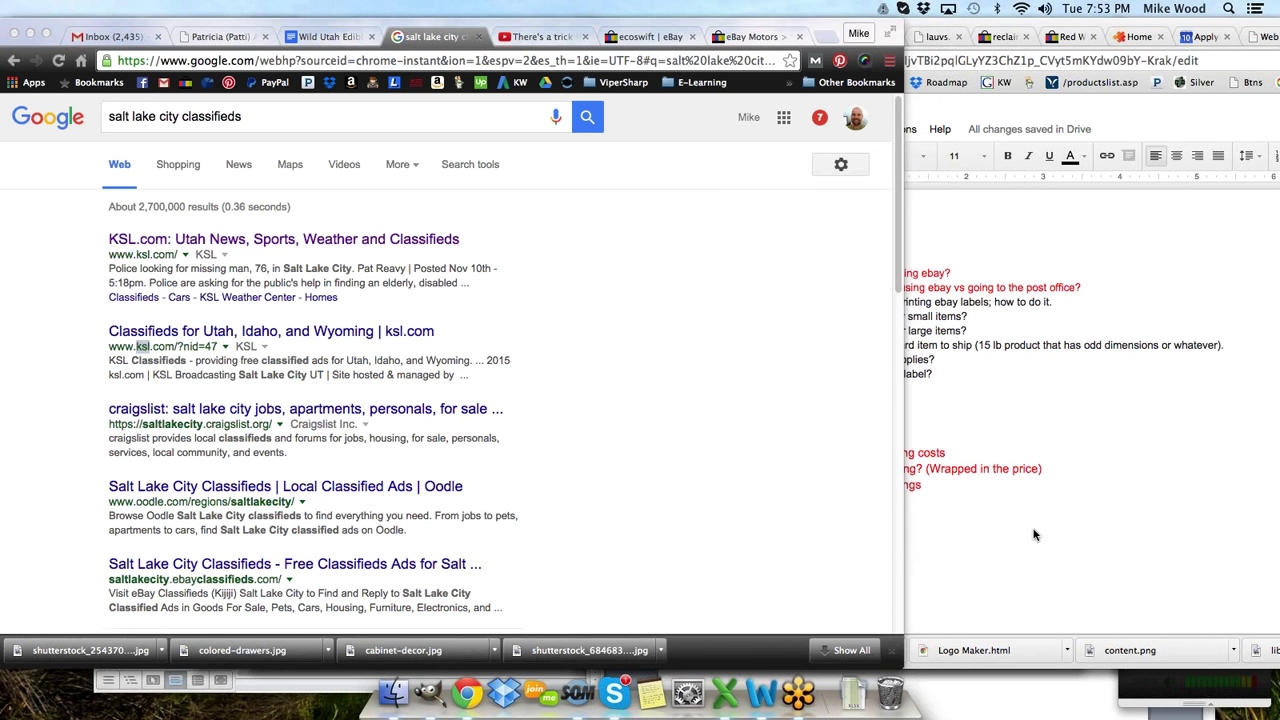
- Glance at the shipping outline, return to the ecoswift eBay page, and open the My eBay active listings
{"action": "left_click", "coordinate": [958, 407]}
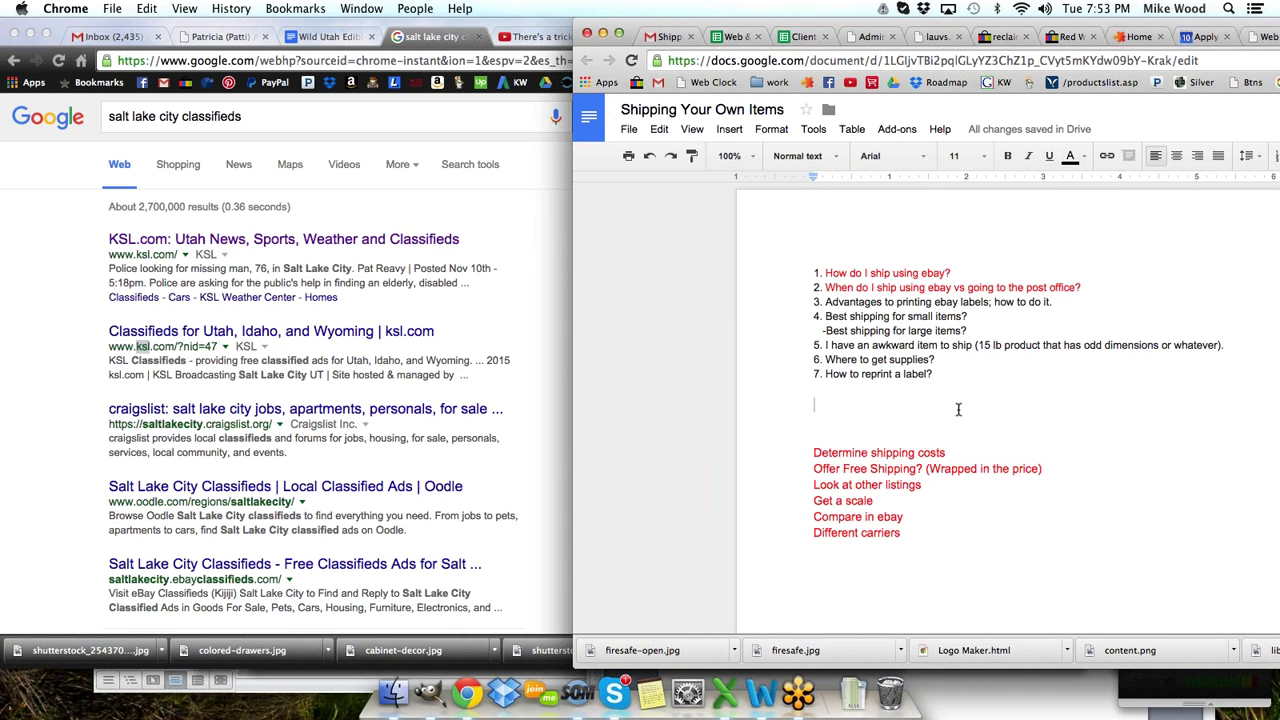
{"action": "left_click", "coordinate": [530, 175]}
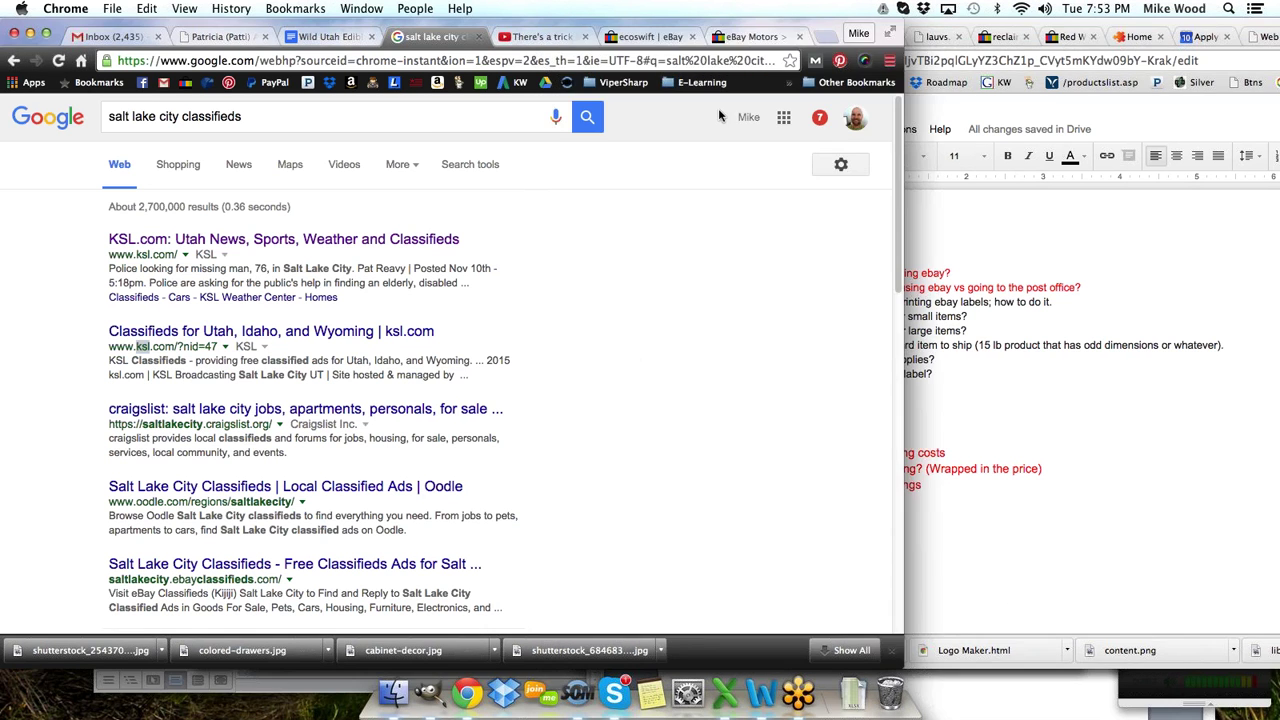
{"action": "left_click", "coordinate": [676, 37]}
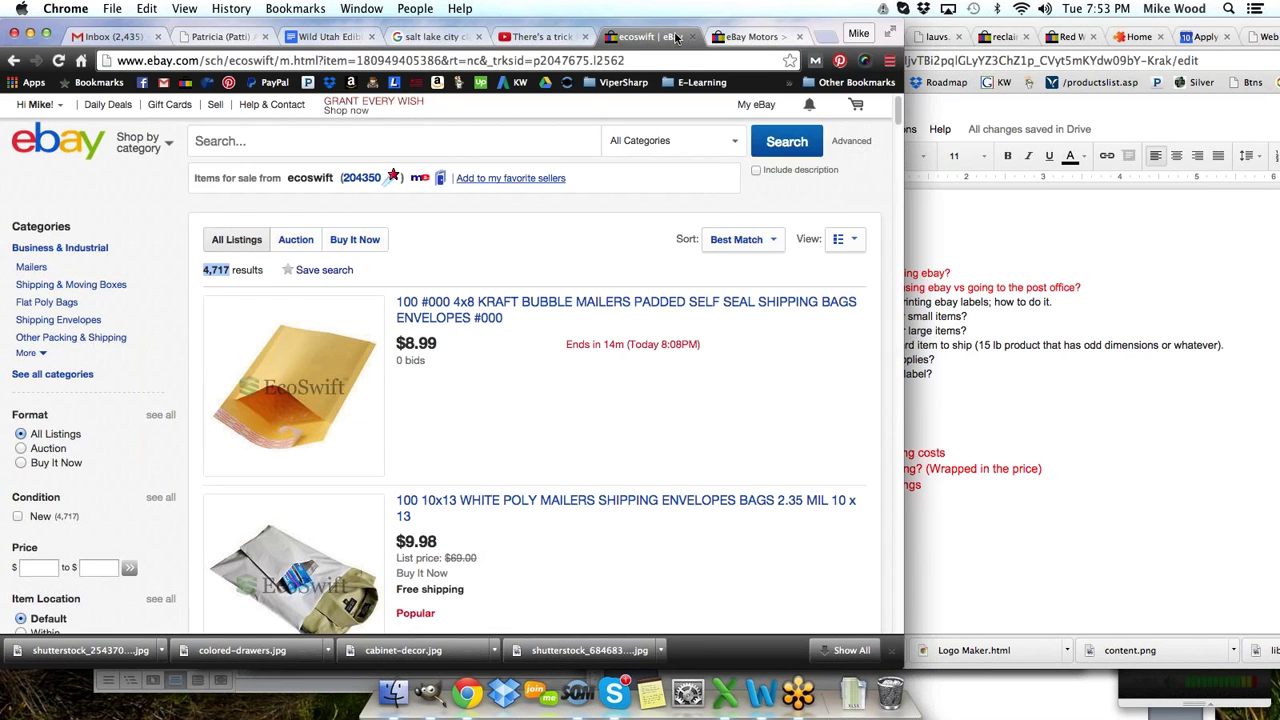
{"action": "mouse_move", "coordinate": [740, 106]}
{"action": "left_click", "coordinate": [757, 264]}
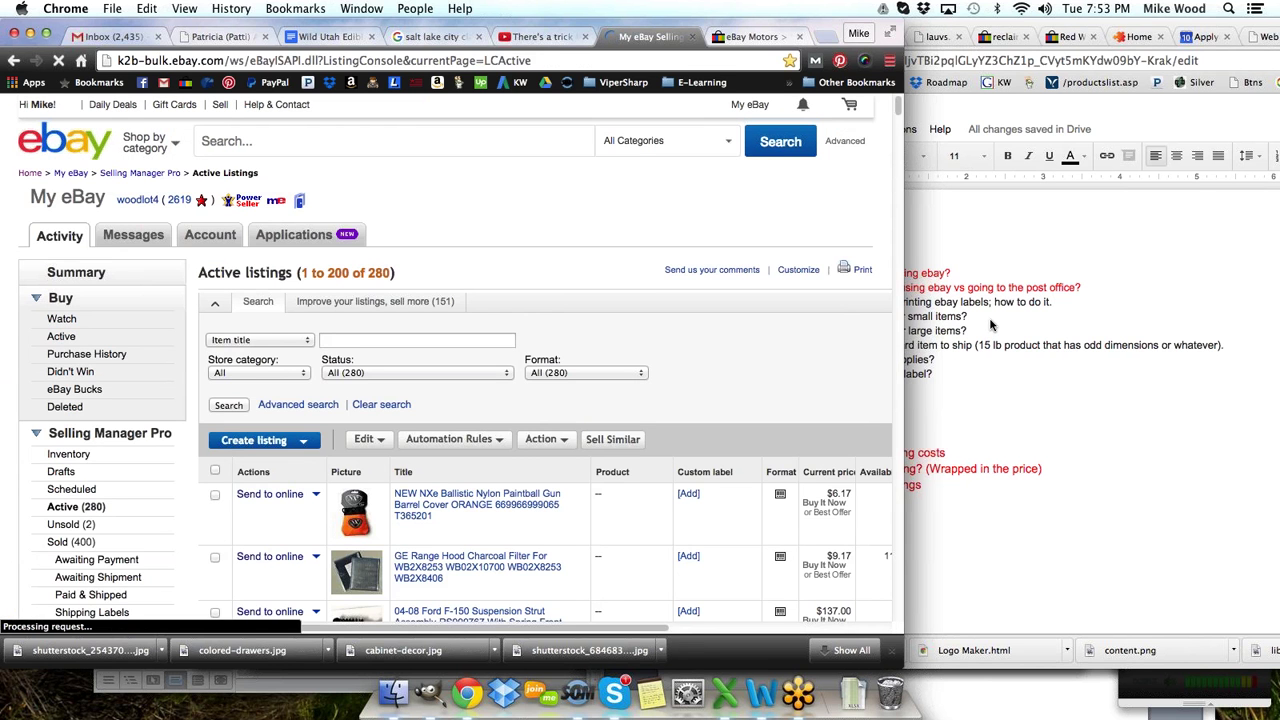
- Look through the My eBay active listings, examining the item pictures, titles and prices
{"action": "scroll", "coordinate": [773, 357], "scroll_direction": "down", "scroll_amount": 10}
{"action": "scroll", "coordinate": [609, 271], "scroll_direction": "down", "scroll_amount": 5}
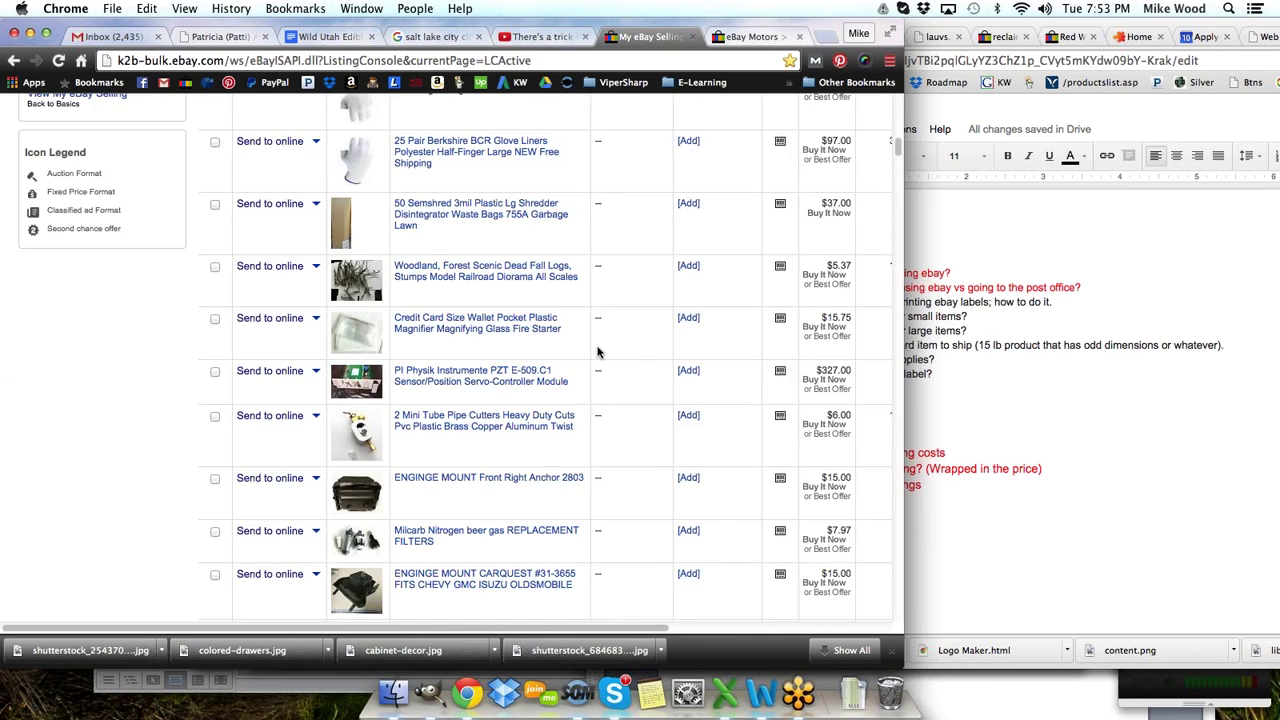
{"action": "scroll", "coordinate": [407, 325], "scroll_direction": "down", "scroll_amount": 10}
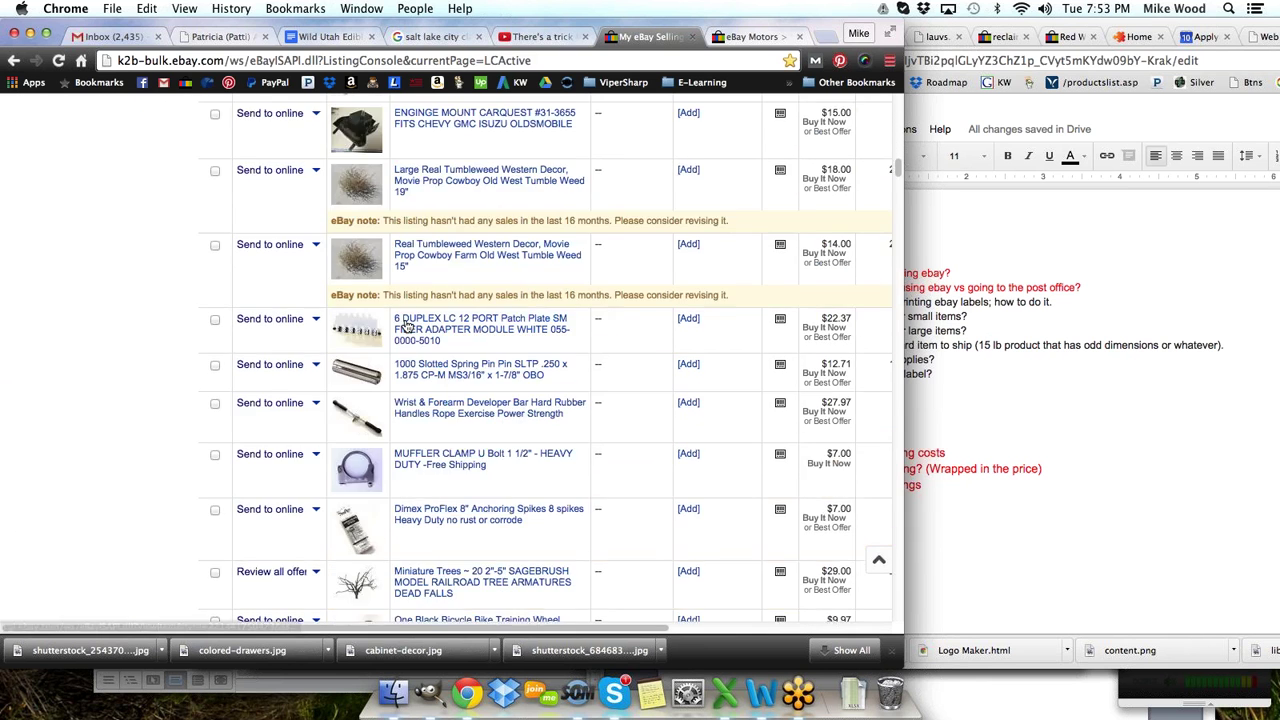
{"action": "scroll", "coordinate": [401, 334], "scroll_direction": "down", "scroll_amount": 10}
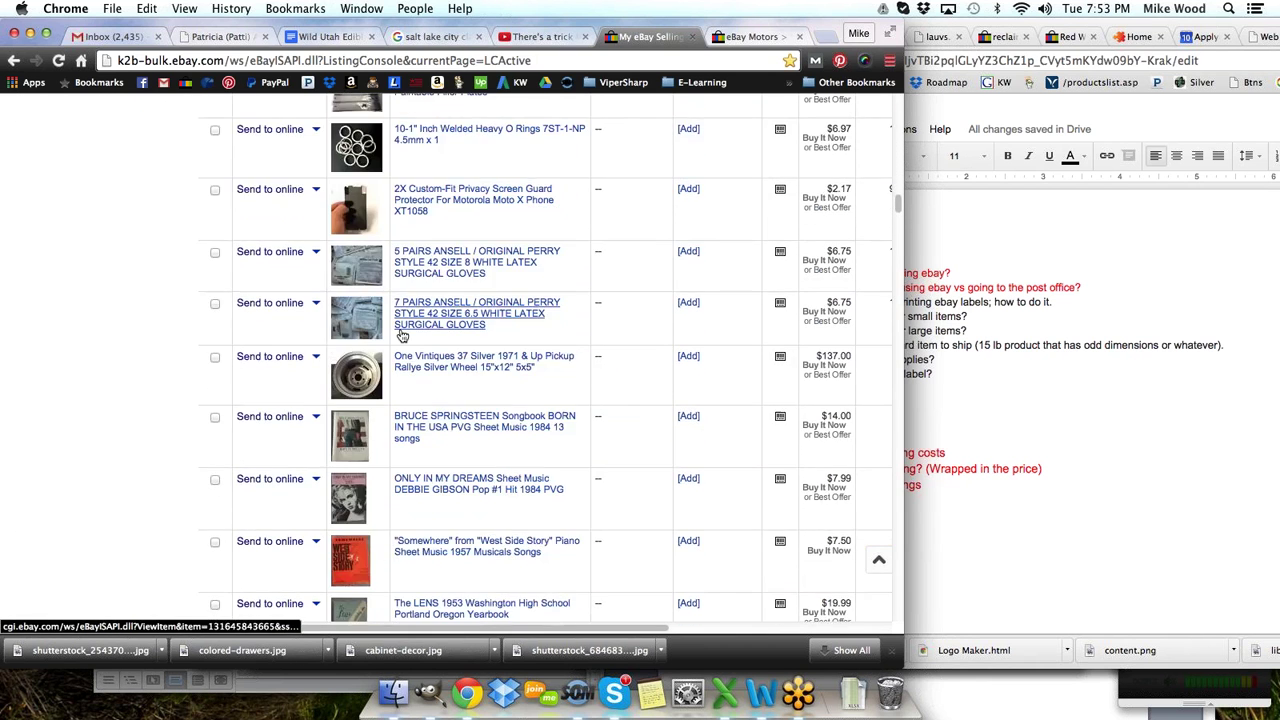
{"action": "scroll", "coordinate": [401, 334], "scroll_direction": "down", "scroll_amount": 10}
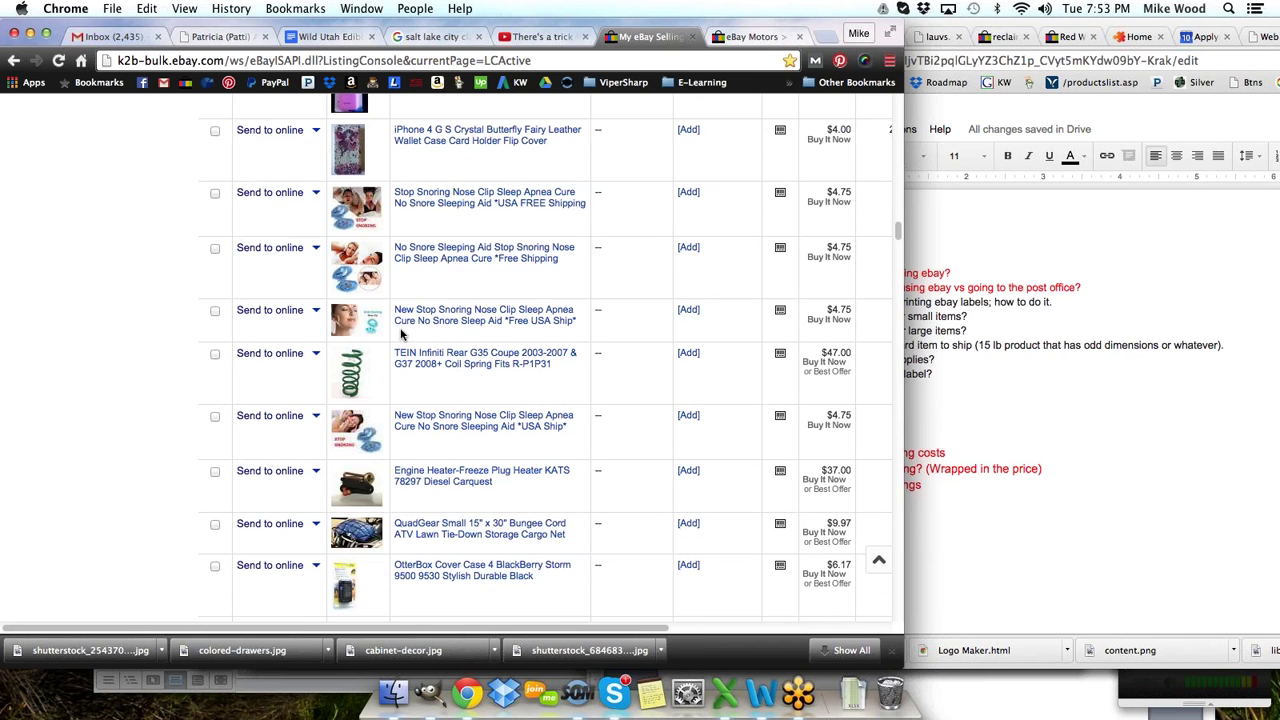
{"action": "scroll", "coordinate": [401, 334], "scroll_direction": "down", "scroll_amount": 6}
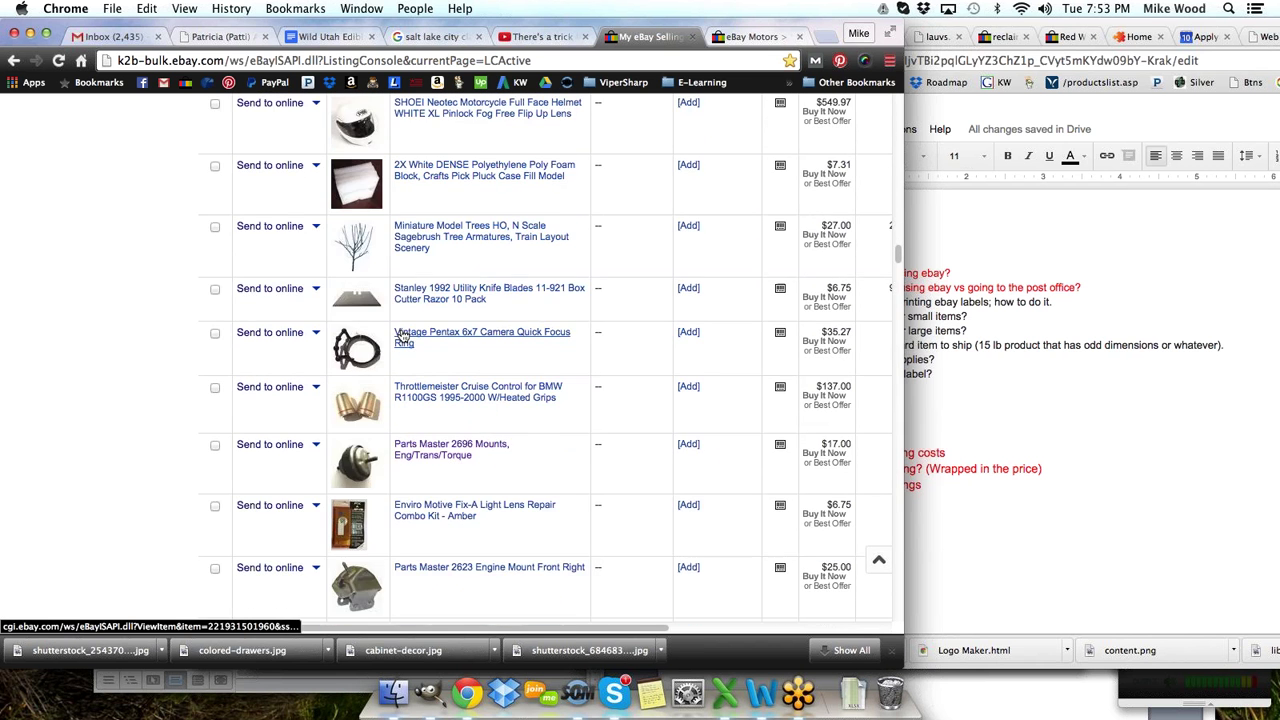
{"action": "scroll", "coordinate": [401, 334], "scroll_direction": "down", "scroll_amount": 10}
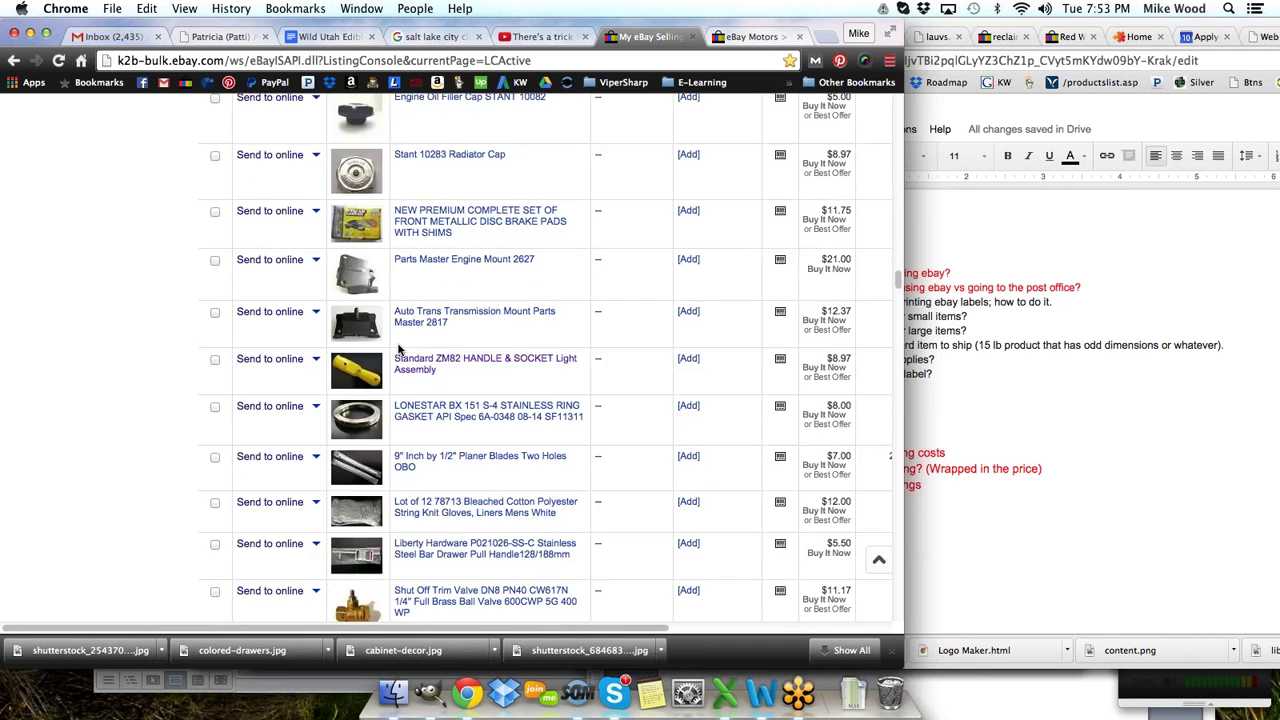
{"action": "scroll", "coordinate": [400, 352], "scroll_direction": "down", "scroll_amount": 10}
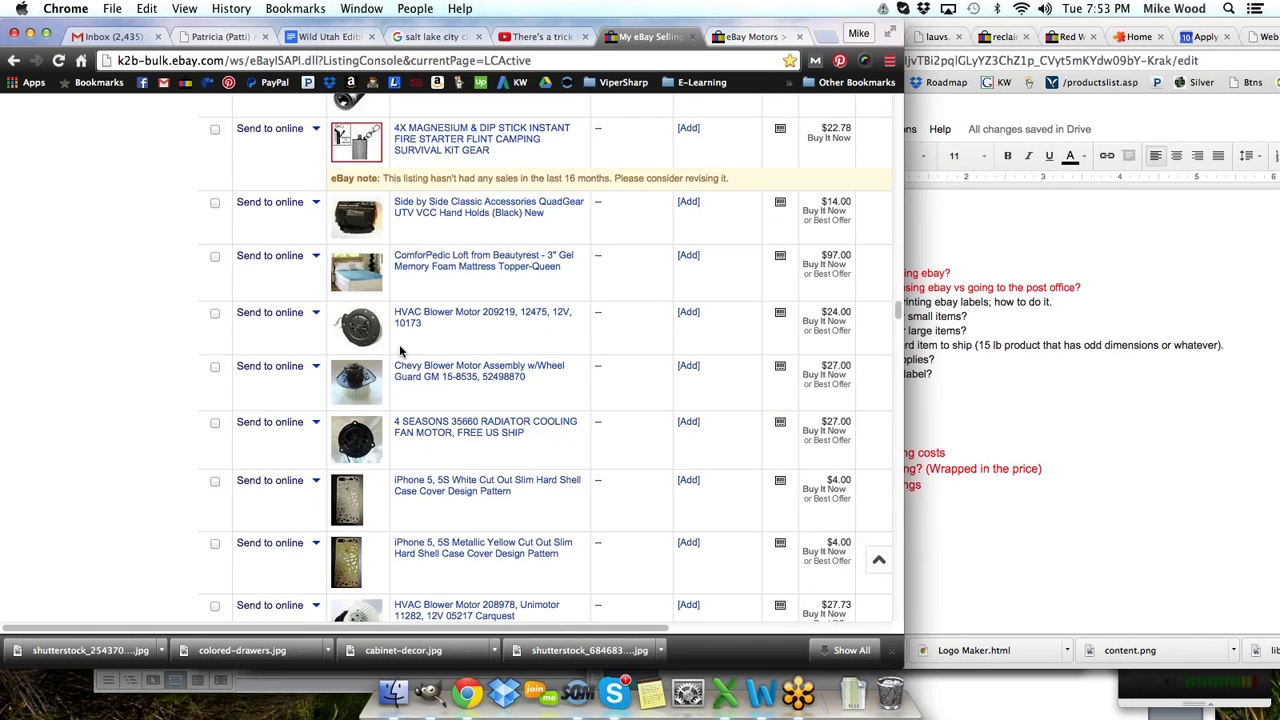
{"action": "scroll", "coordinate": [401, 352], "scroll_direction": "down", "scroll_amount": 10}
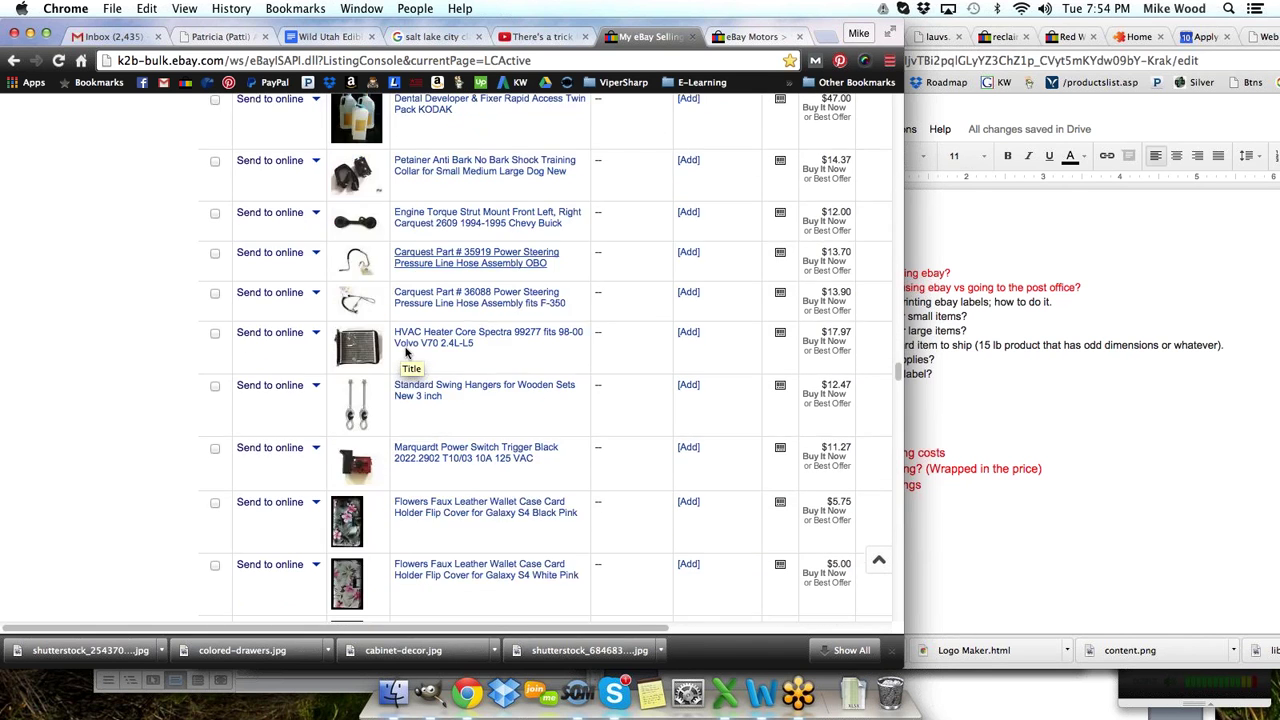
{"action": "scroll", "coordinate": [417, 357], "scroll_direction": "down", "scroll_amount": 10}
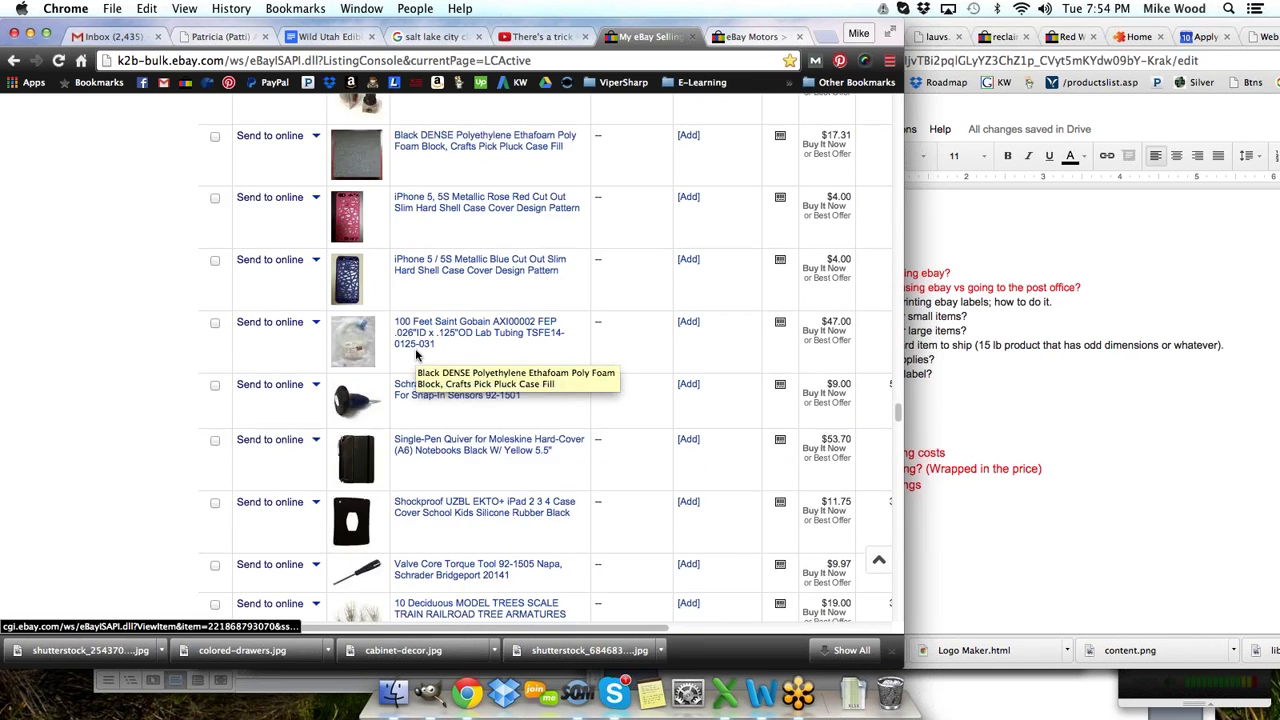
{"action": "scroll", "coordinate": [534, 349], "scroll_direction": "down", "scroll_amount": 10}
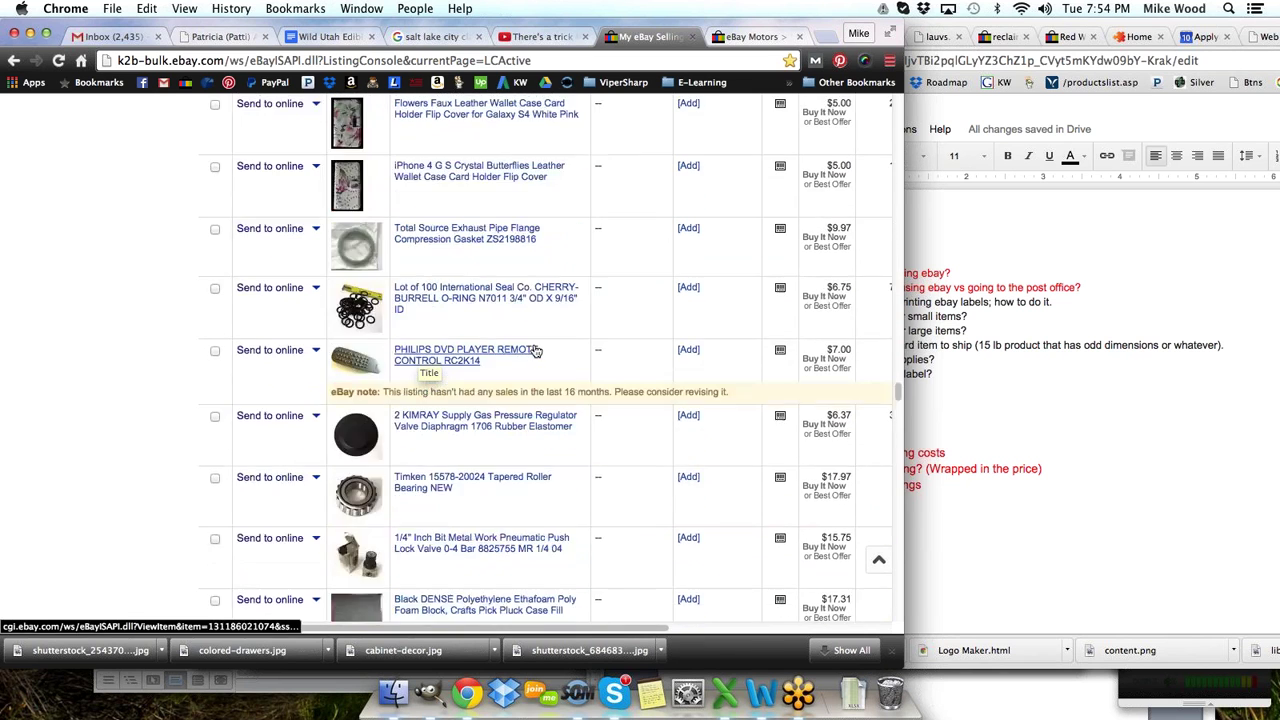
- Find the 2X White DENSE Polyethylene Poly Foam Block item in the active listings and open its page in a new tab
{"action": "scroll", "coordinate": [534, 349], "scroll_direction": "up", "scroll_amount": 5}
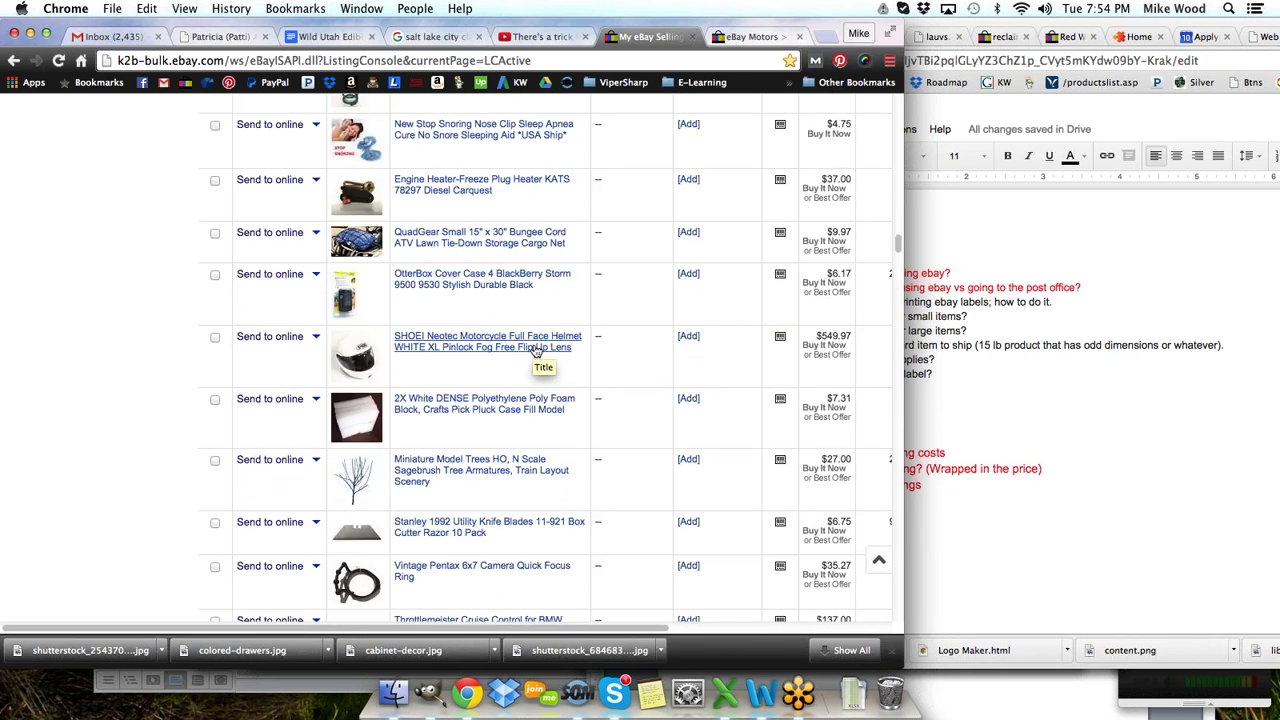
{"action": "right_click", "coordinate": [515, 404]}
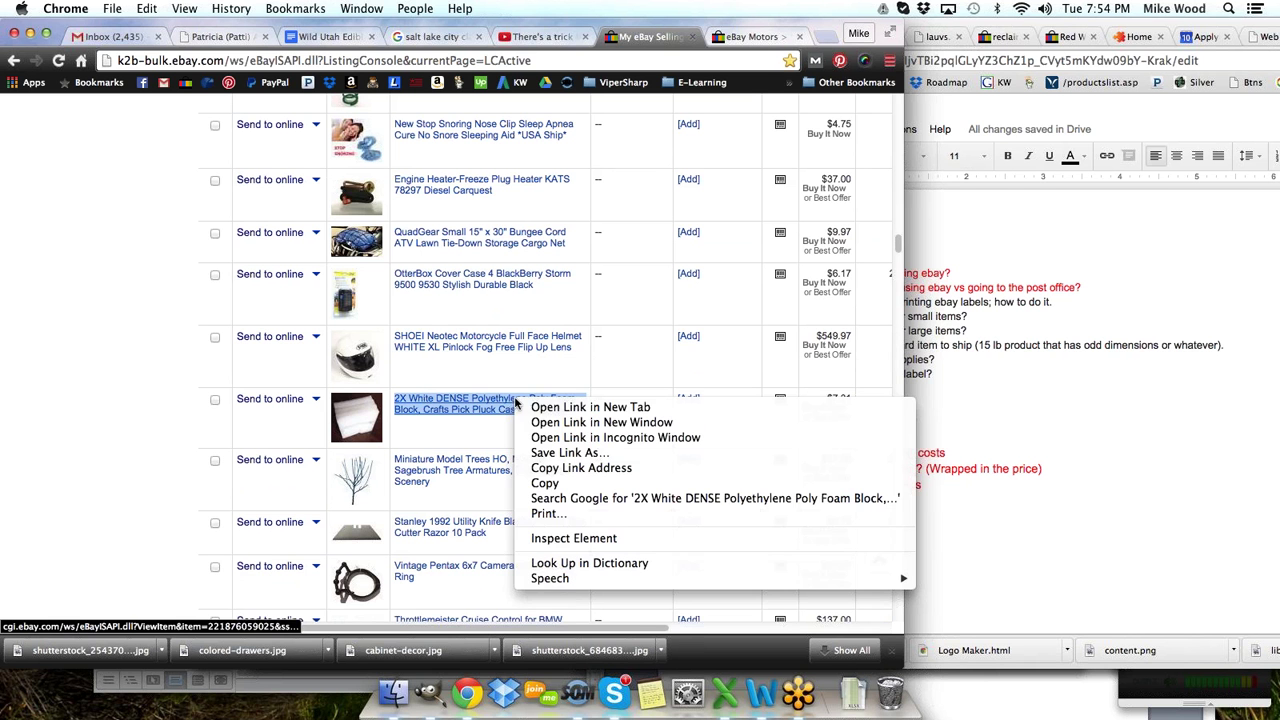
{"action": "left_click", "coordinate": [560, 486]}
- Search the active listings page for "phono" and open the Thomas Edison Home Model B. Cylinder Phonograph listing
{"action": "left_click", "coordinate": [627, 334]}
{"action": "type", "text": "ph"}
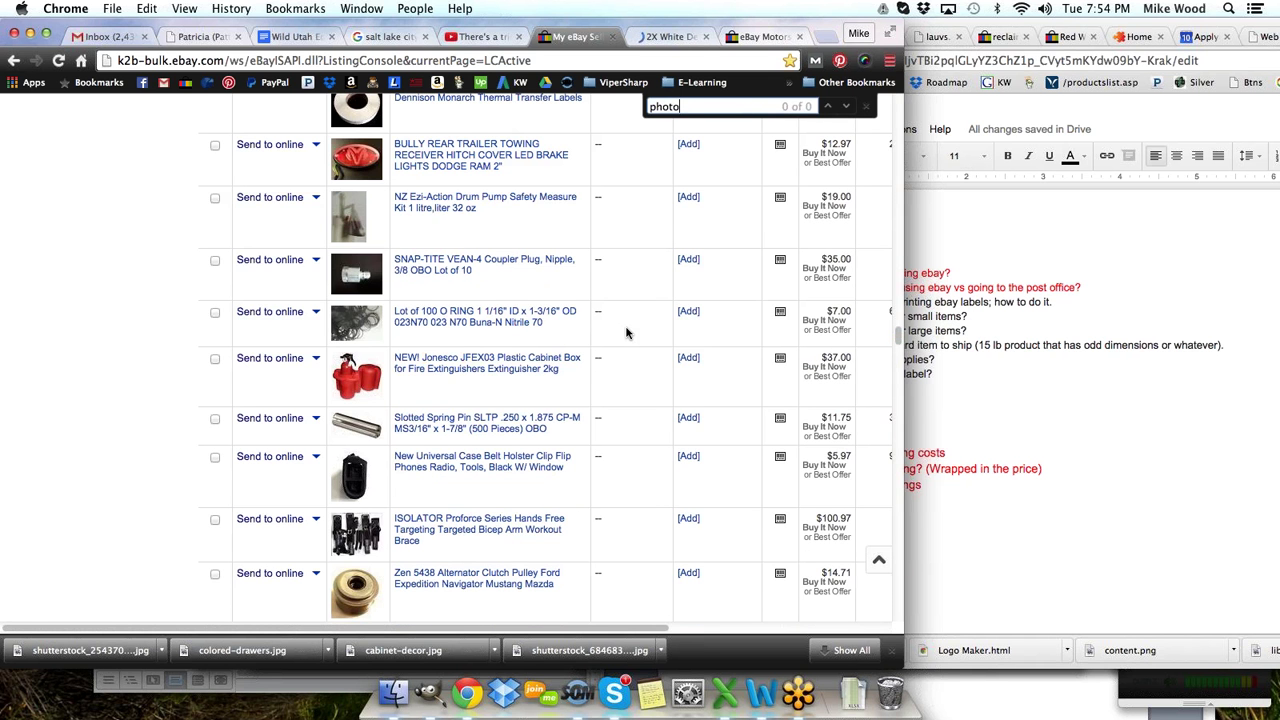
{"action": "type", "text": "ono"}
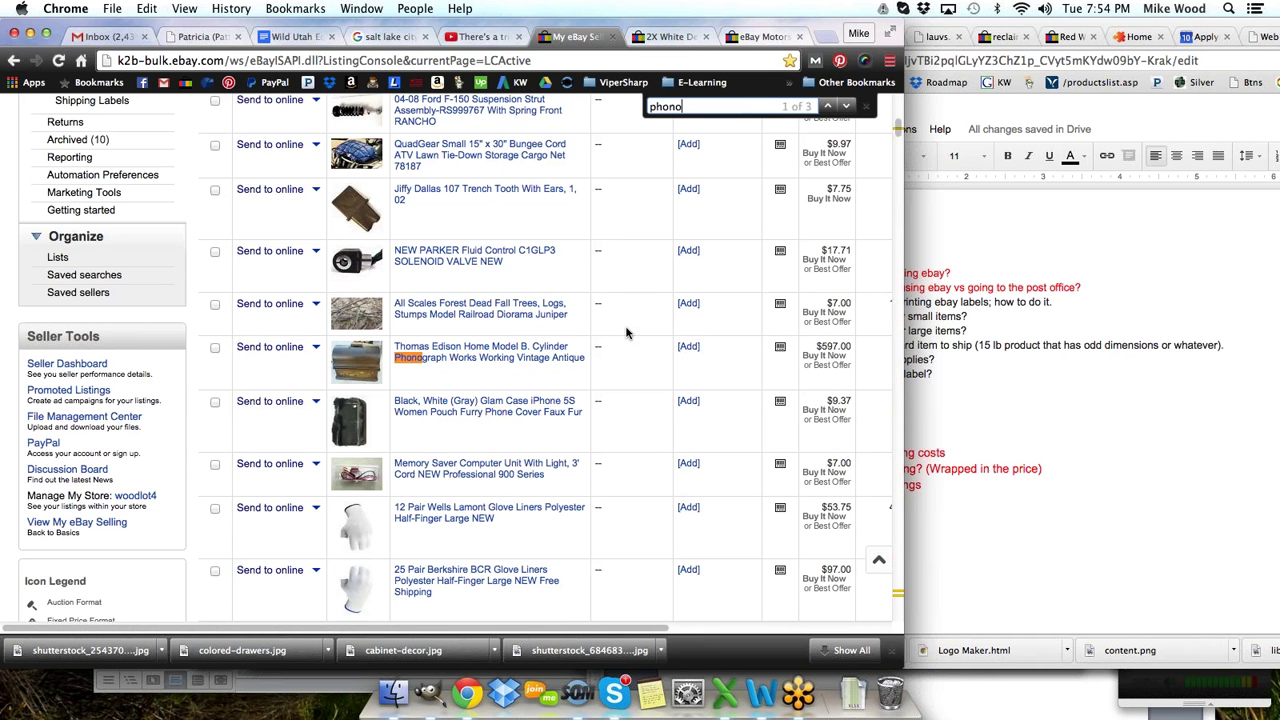
{"action": "left_click", "coordinate": [476, 356]}
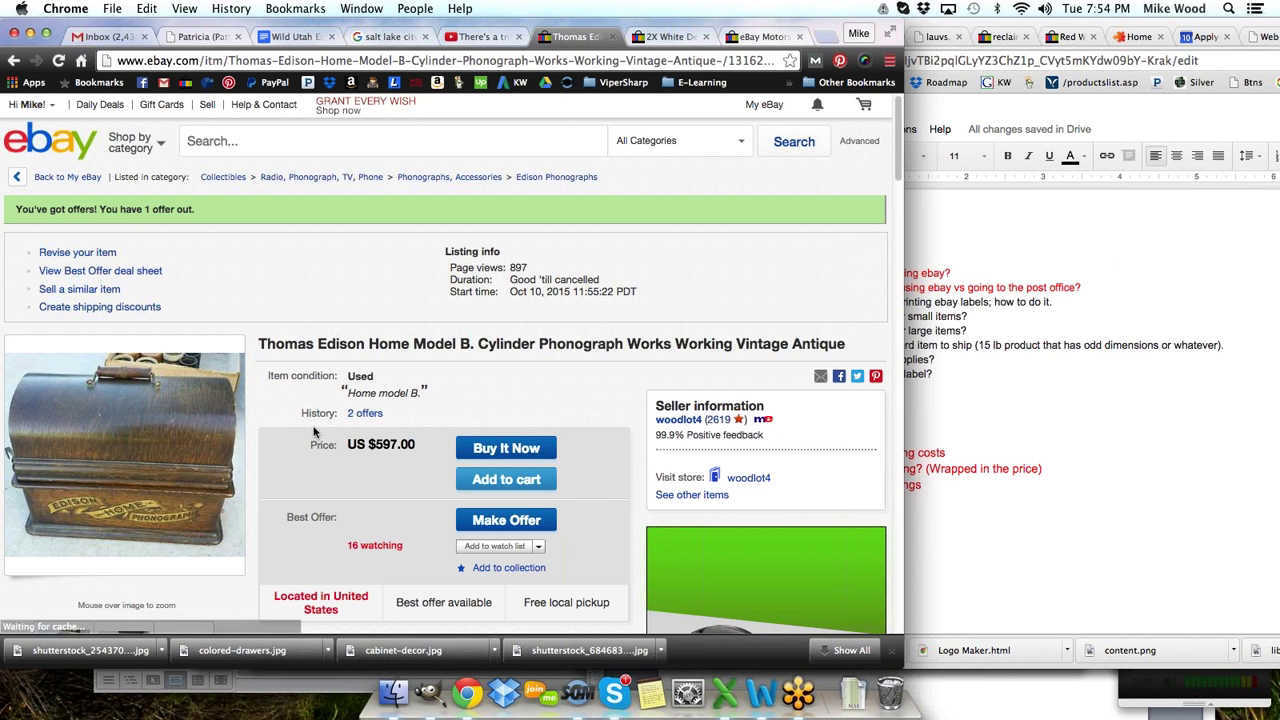
- Examine the phonograph listing's photo, price and shipping details, and glance at the shipping outline
{"action": "scroll", "coordinate": [307, 486], "scroll_direction": "down", "scroll_amount": 5}
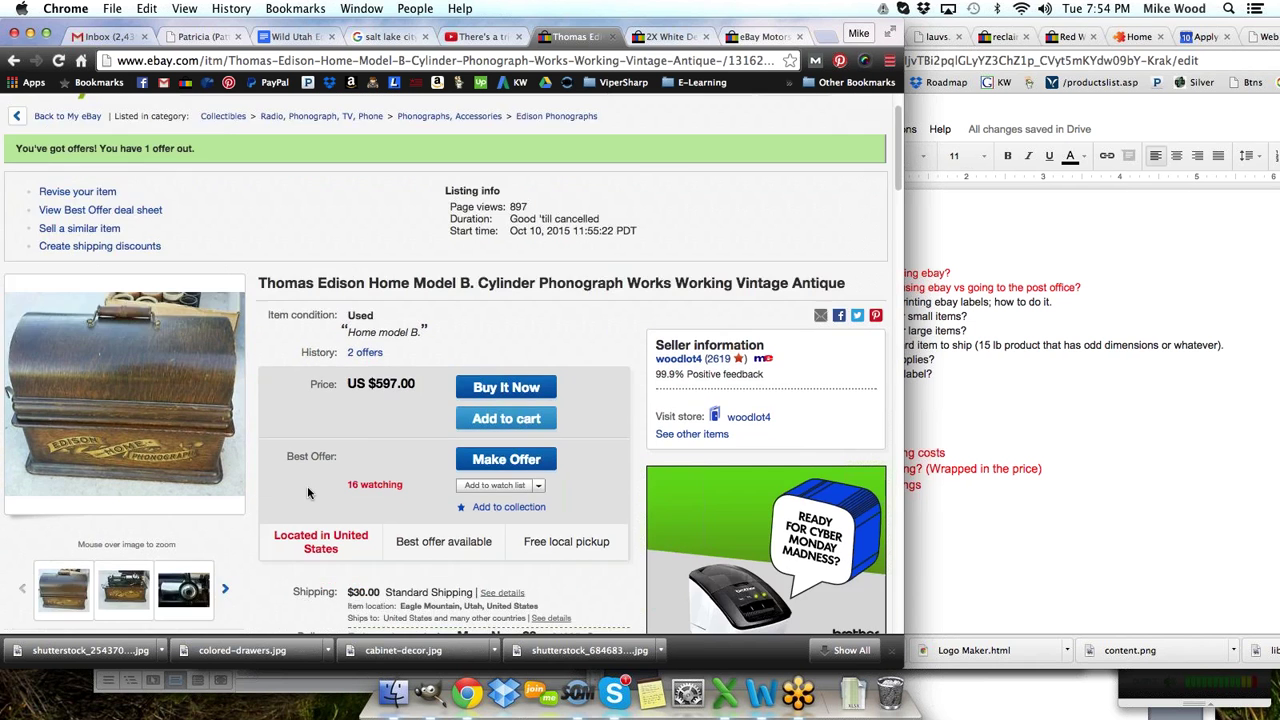
{"action": "scroll", "coordinate": [307, 465], "scroll_direction": "up", "scroll_amount": 3}
{"action": "scroll", "coordinate": [307, 456], "scroll_direction": "down", "scroll_amount": 3}
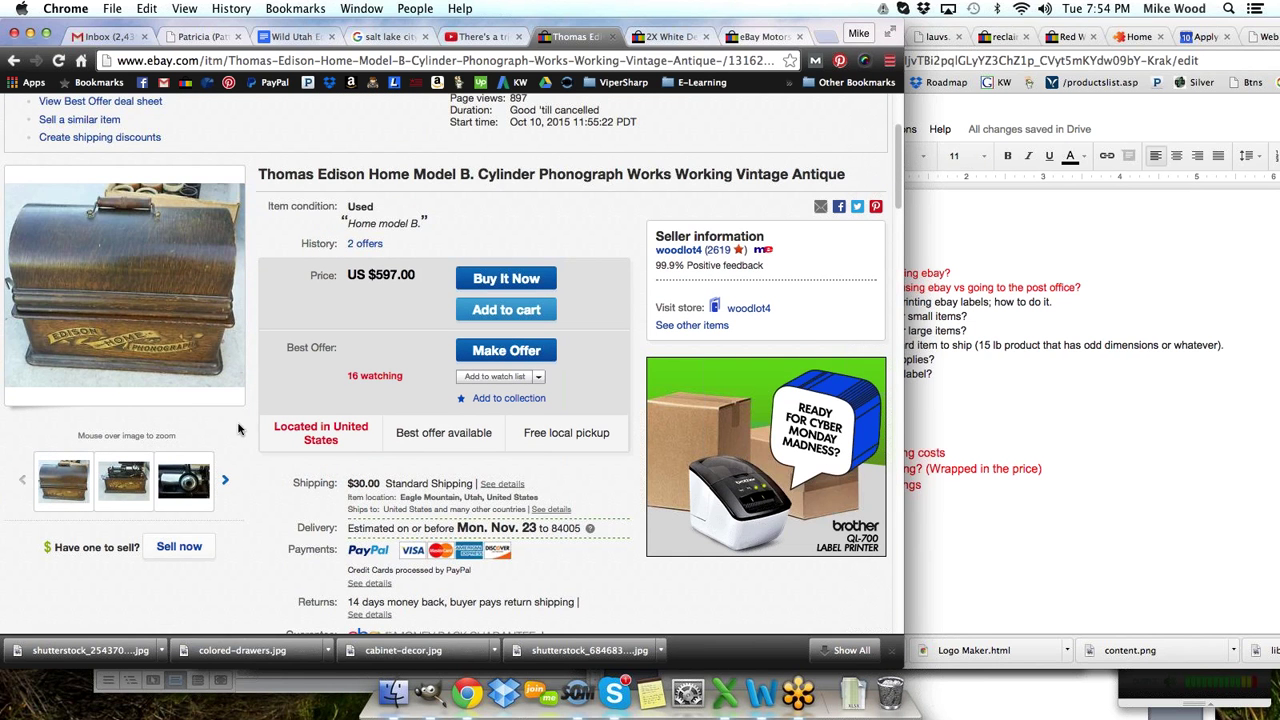
{"action": "mouse_move", "coordinate": [128, 332]}
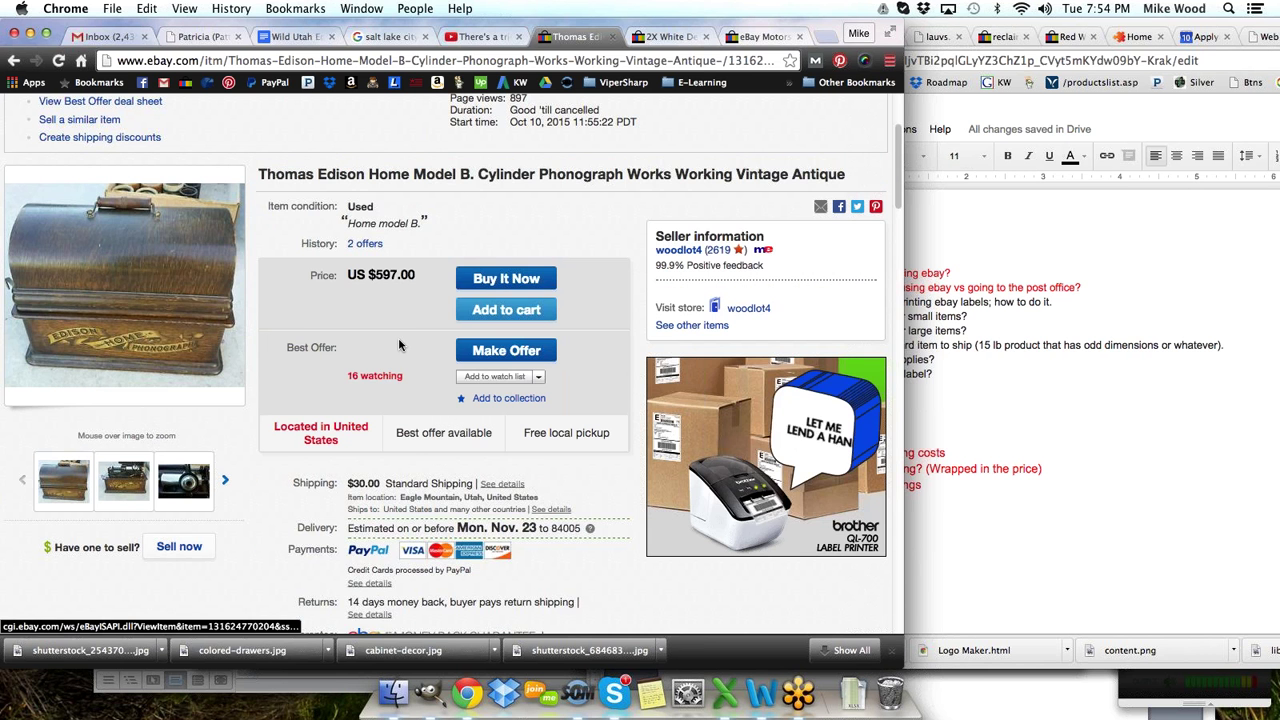
{"action": "mouse_move", "coordinate": [86, 263]}
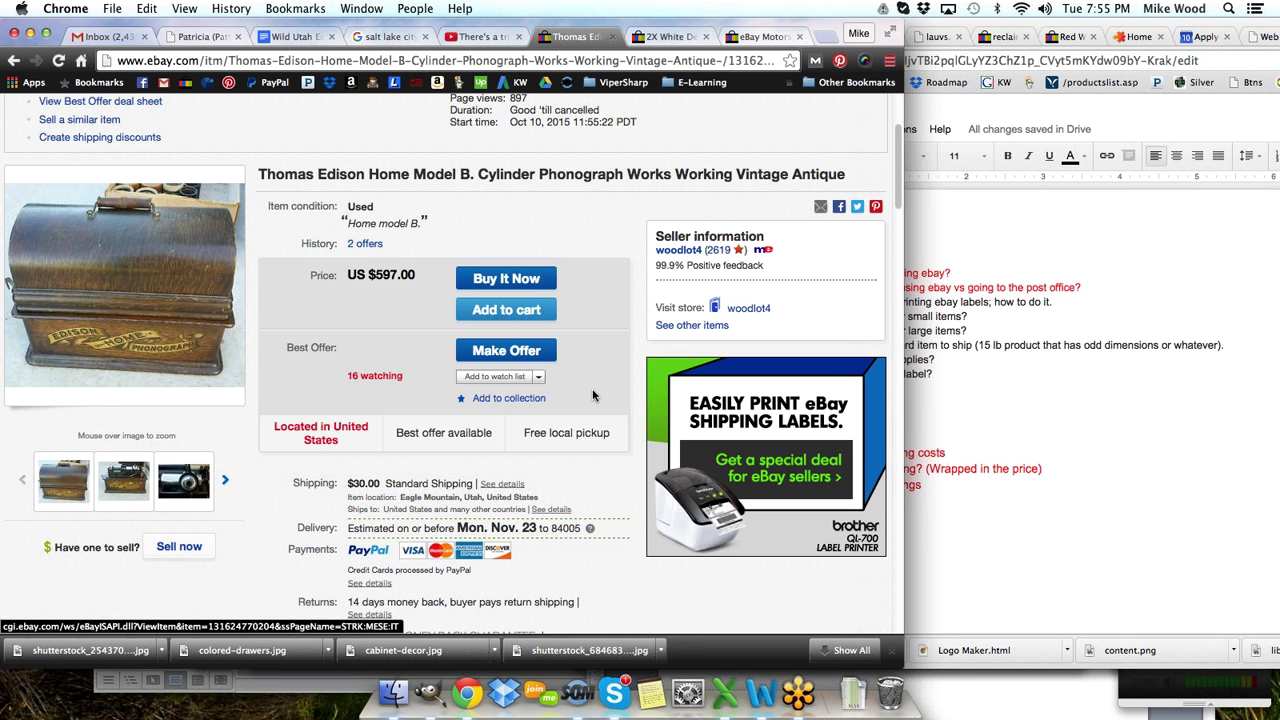
{"action": "left_click", "coordinate": [931, 370]}
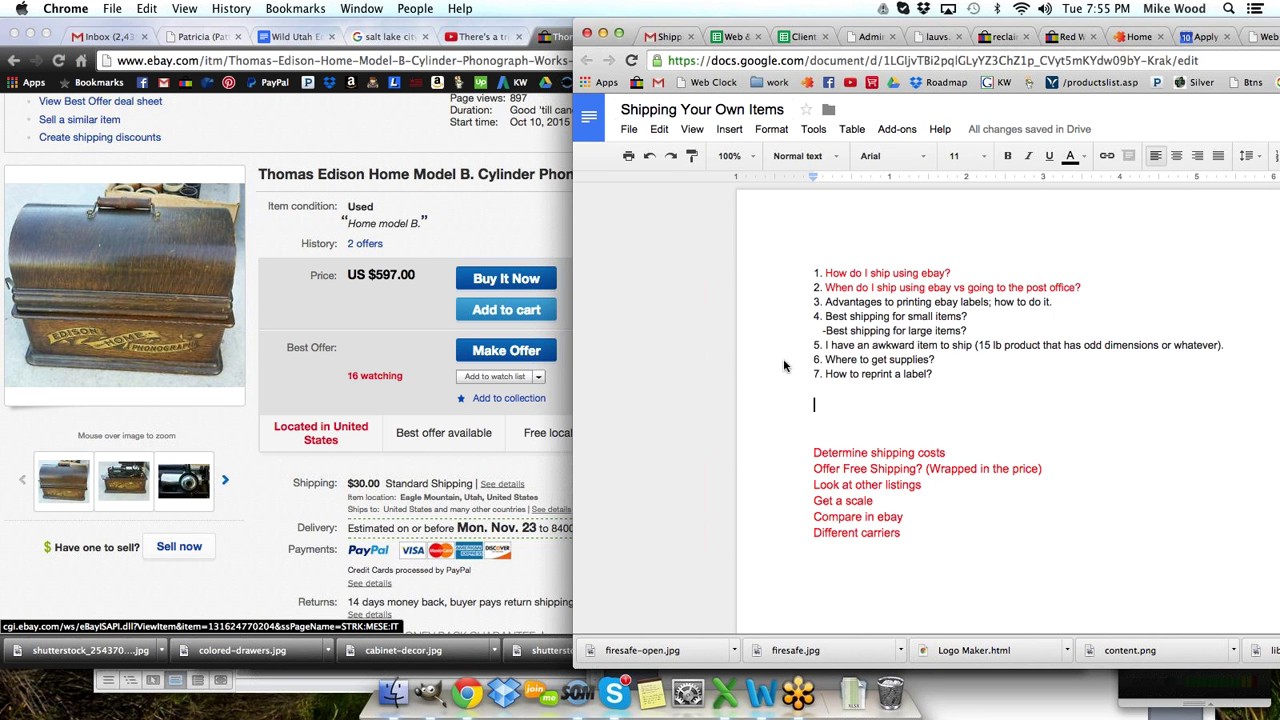
{"action": "left_click", "coordinate": [494, 205]}
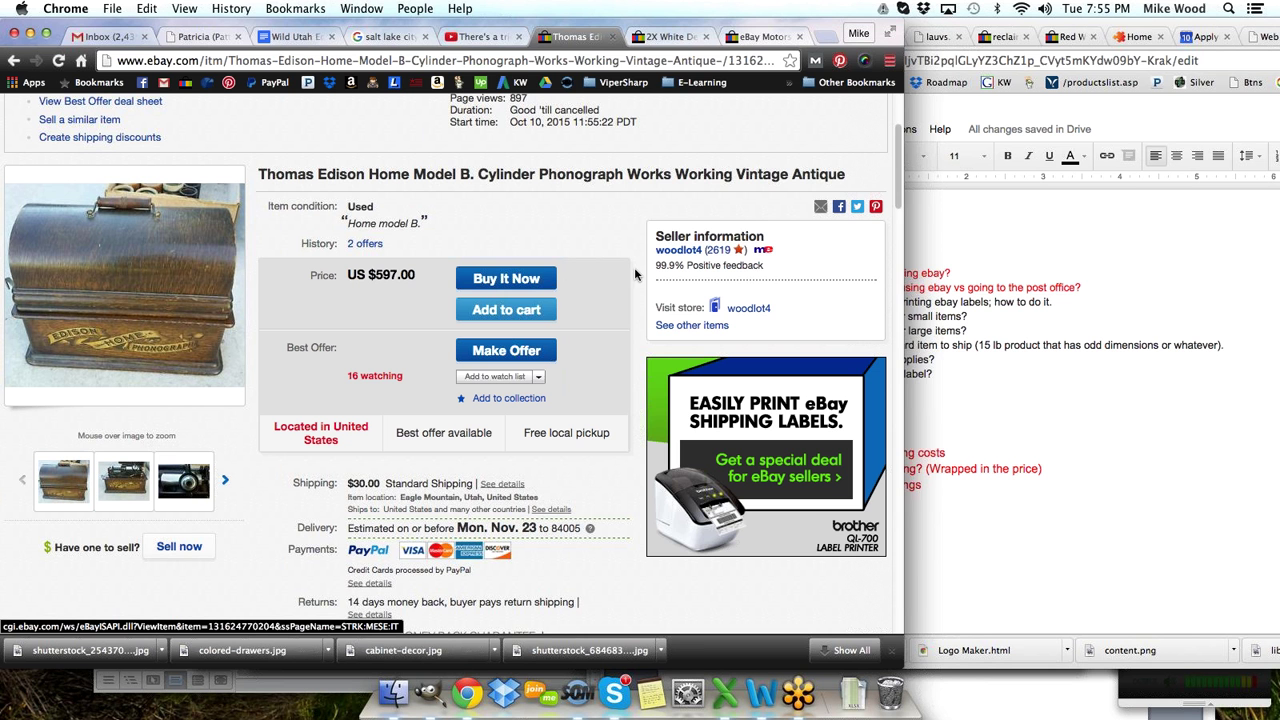
- In the shipping outline, color the item 3 text "Advantages to printing ebay labels; how to do it." red
{"action": "left_click", "coordinate": [1087, 536]}
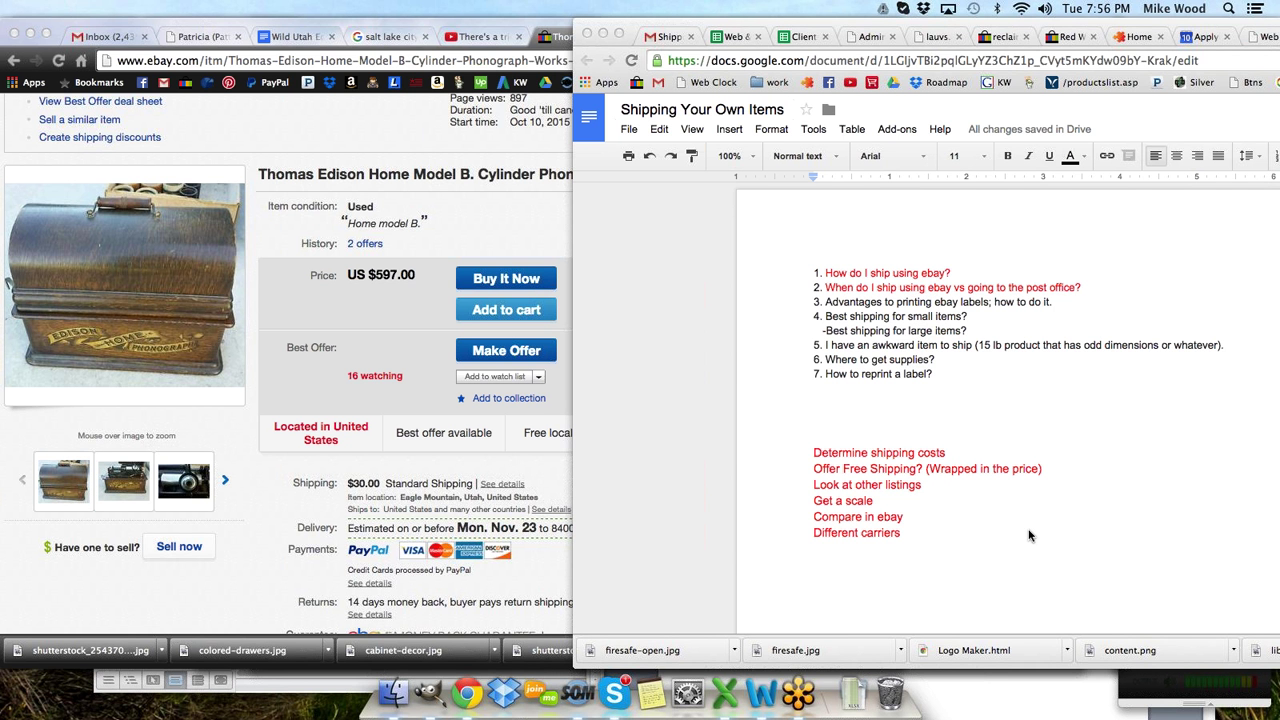
{"action": "left_click", "coordinate": [899, 303]}
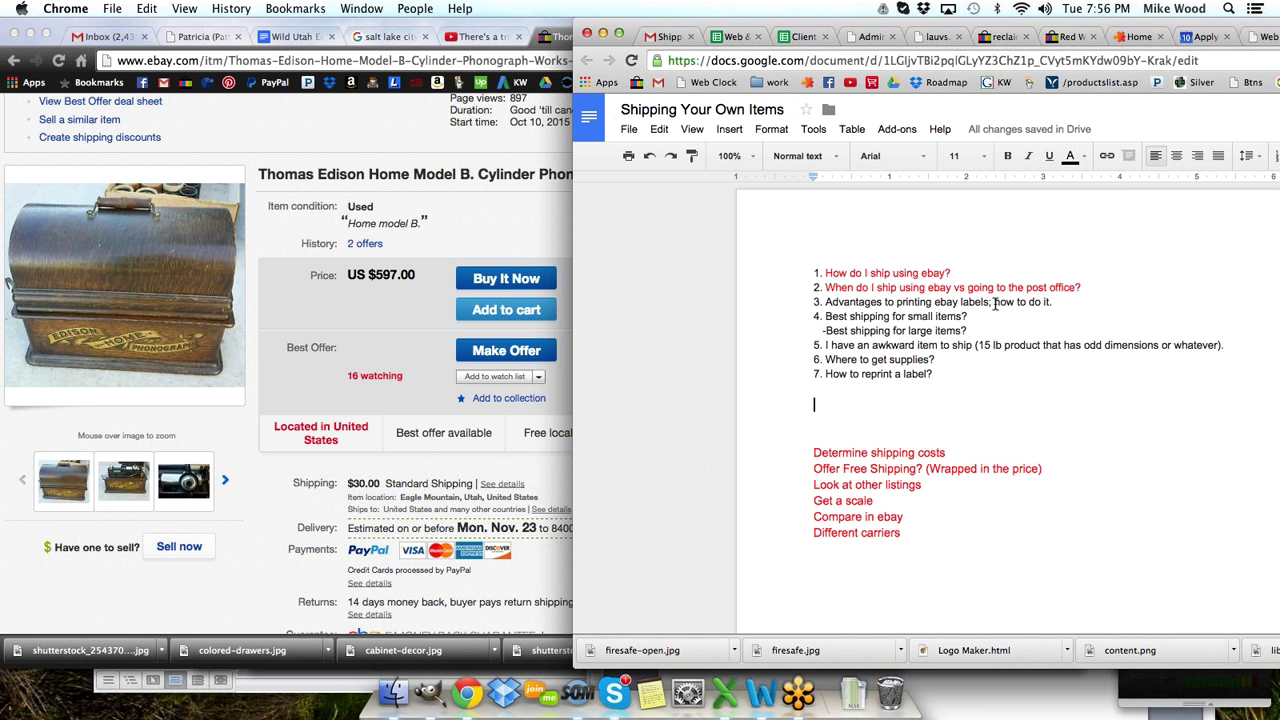
{"action": "left_click_drag", "start_coordinate": [1058, 302], "coordinate": [818, 303]}
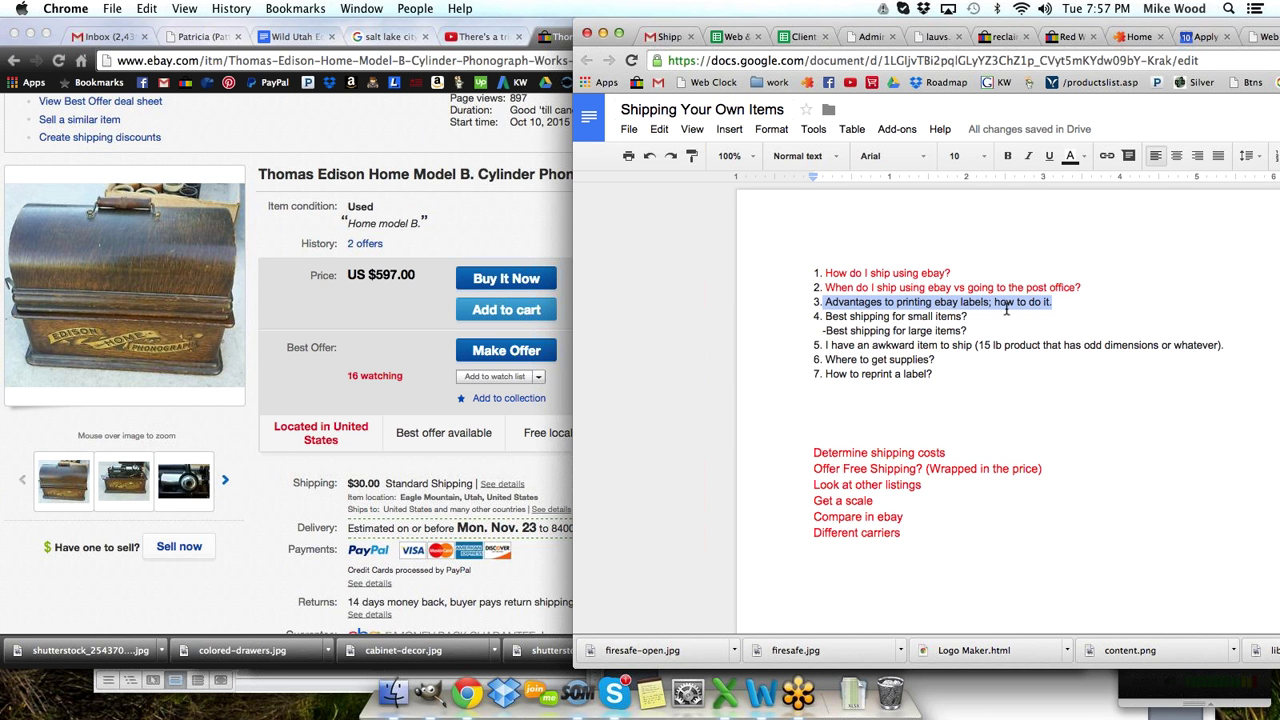
{"action": "left_click", "coordinate": [1081, 166]}
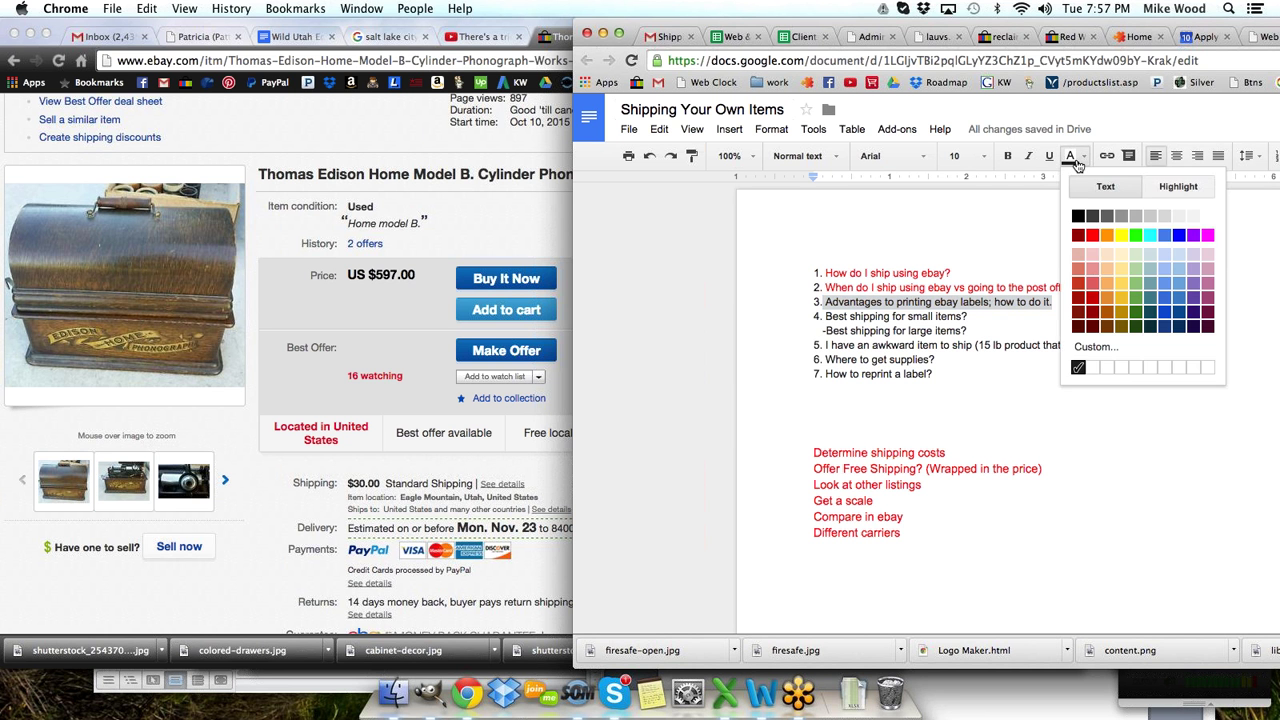
{"action": "left_click", "coordinate": [1087, 229]}
{"action": "left_click", "coordinate": [1067, 300]}
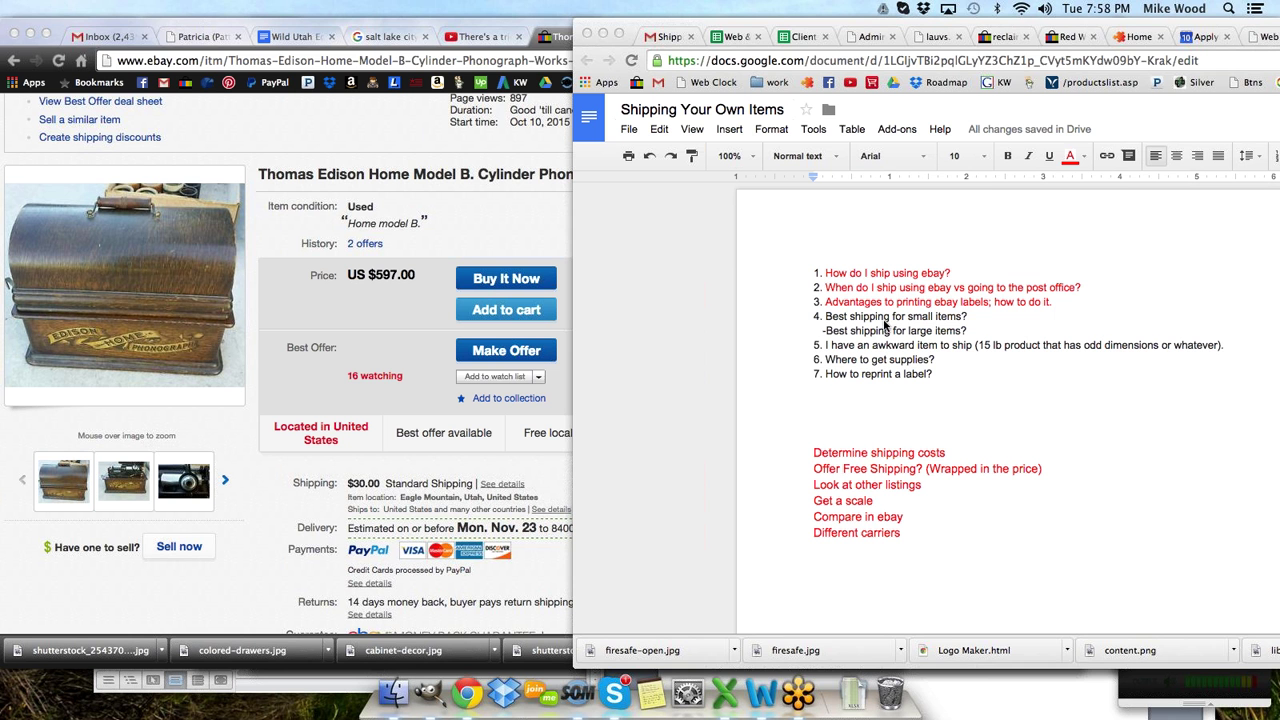
- Color both lines of outline item 4, about the best shipping for small and large items, red
{"action": "left_click", "coordinate": [942, 318]}
{"action": "left_click_drag", "start_coordinate": [970, 316], "coordinate": [828, 320]}
{"action": "left_click_drag", "start_coordinate": [968, 330], "coordinate": [827, 316]}
{"action": "left_click", "coordinate": [1070, 156]}
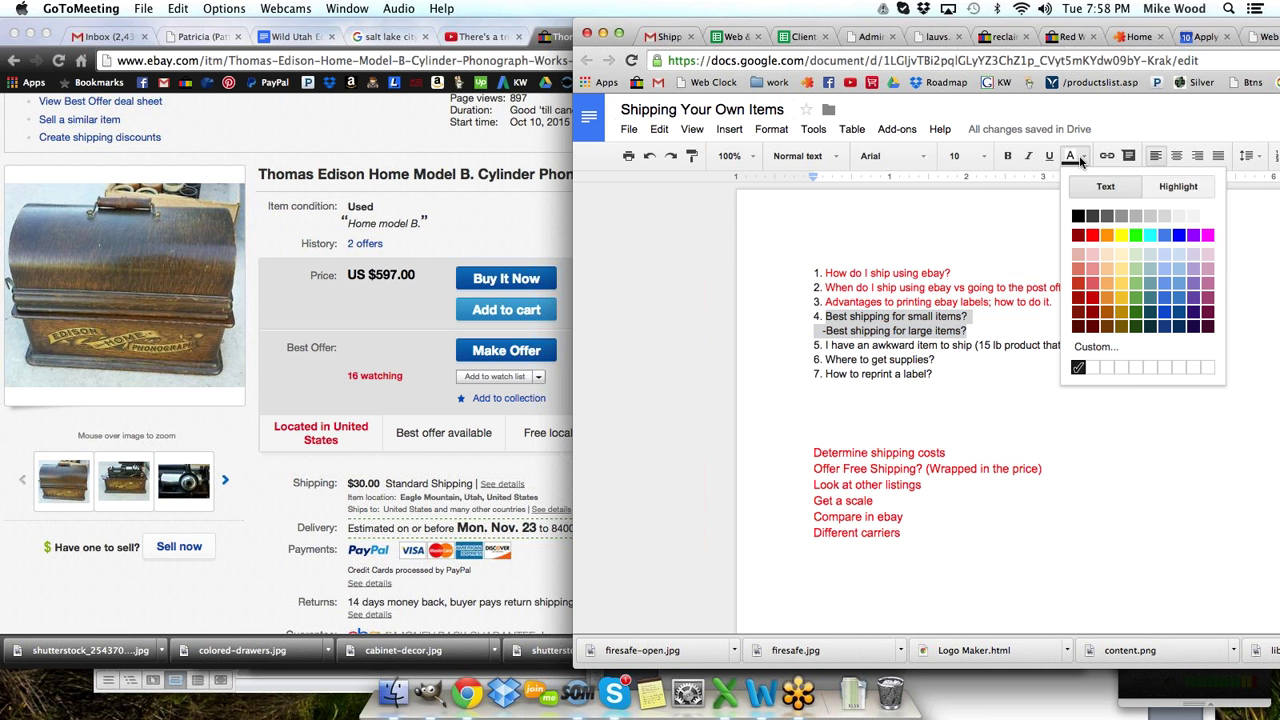
{"action": "left_click", "coordinate": [1092, 235]}
- Color the text of outline item 5, about having an awkward item to ship, red
{"action": "left_click", "coordinate": [902, 347]}
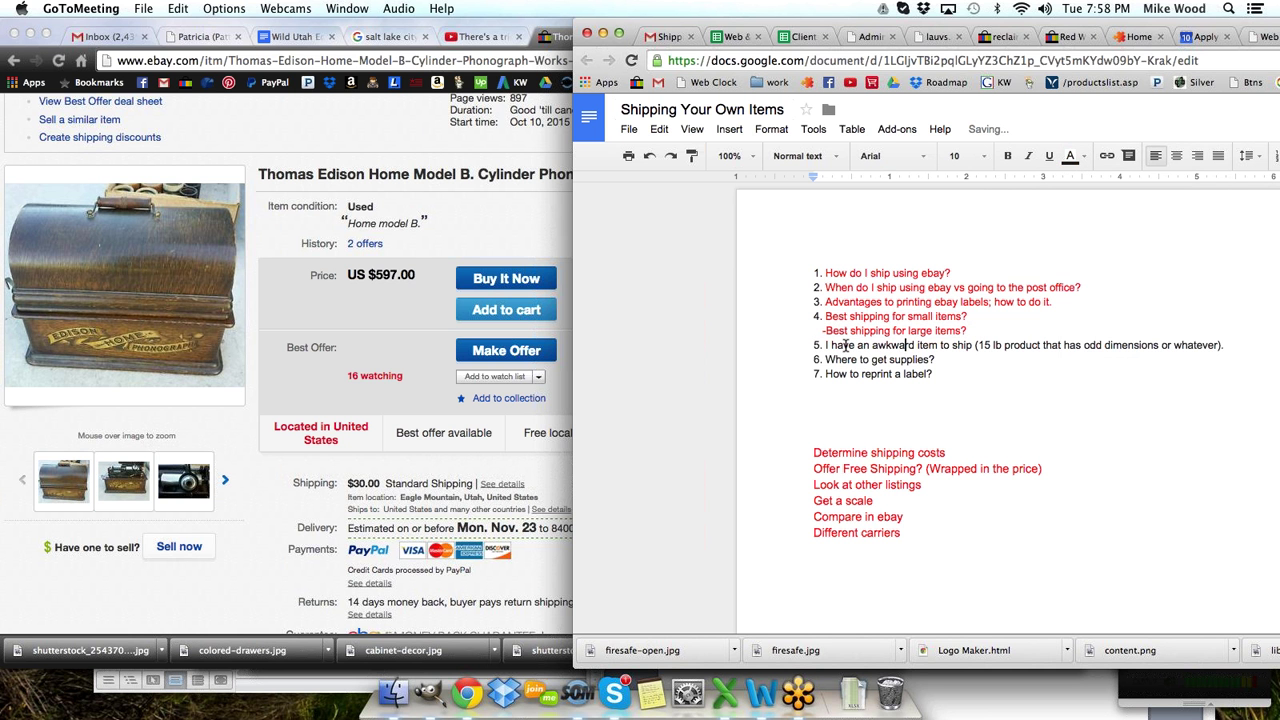
{"action": "left_click_drag", "start_coordinate": [825, 345], "coordinate": [1226, 345]}
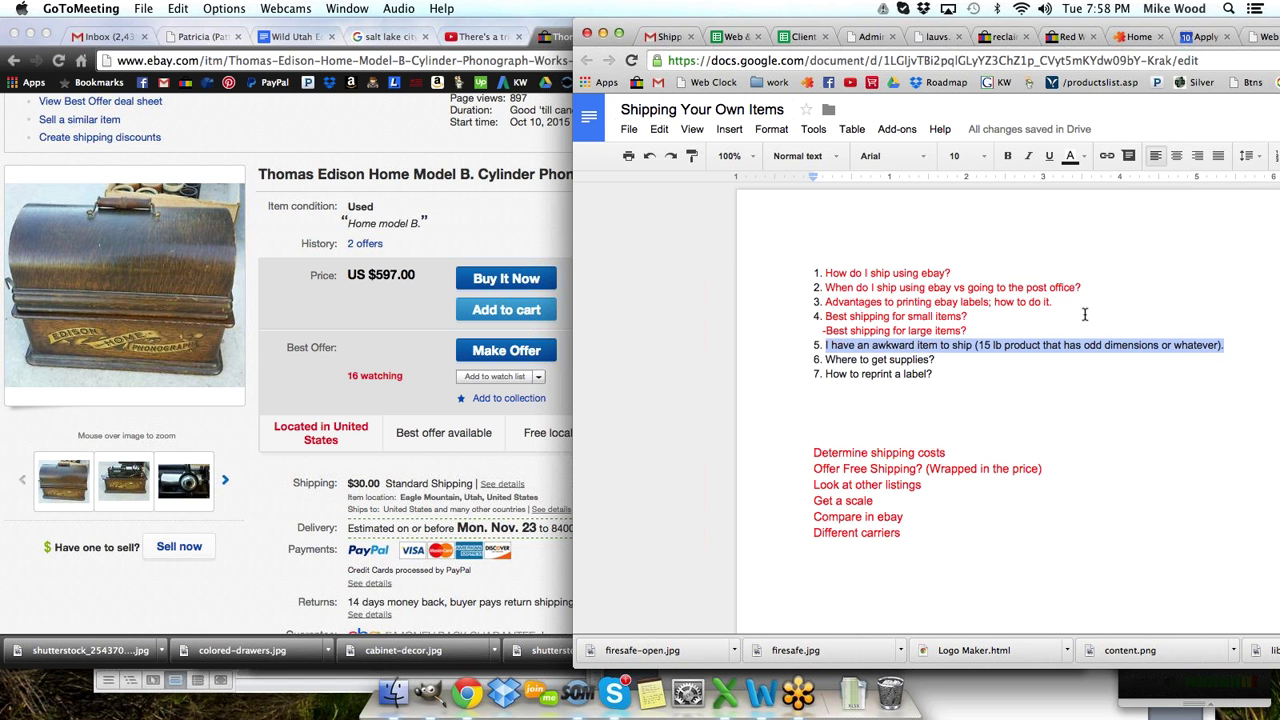
{"action": "left_click", "coordinate": [1070, 156]}
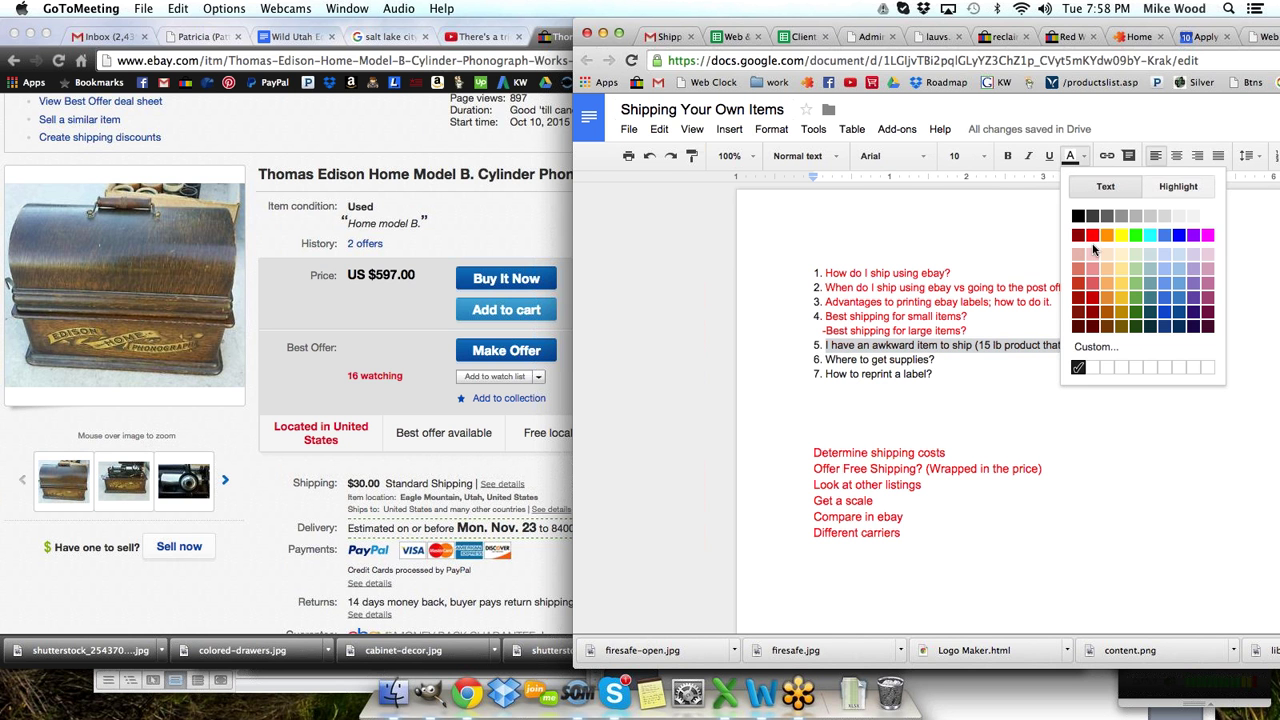
{"action": "left_click", "coordinate": [1092, 235]}
- Color the outline texts "Where to get supplies?" in item 6 and "How to reprint a label?" in item 7 red
{"action": "left_click_drag", "start_coordinate": [938, 359], "coordinate": [824, 360]}
{"action": "left_click", "coordinate": [1071, 157]}
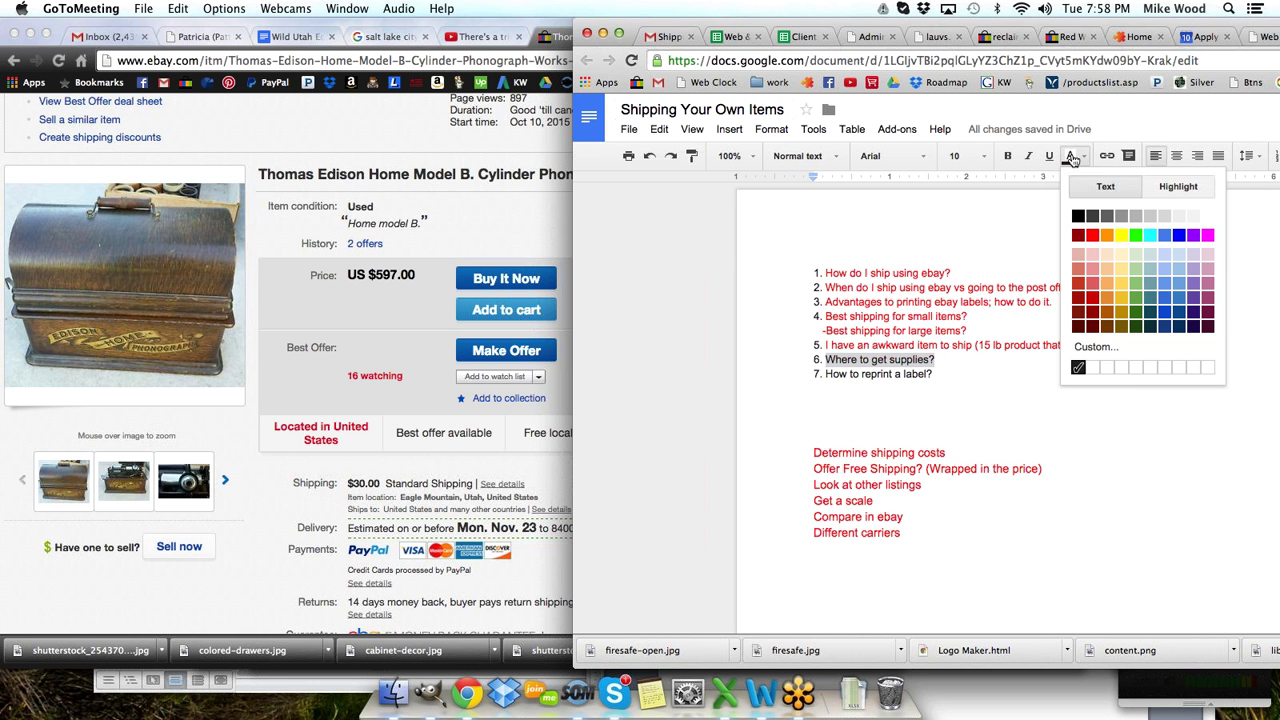
{"action": "left_click", "coordinate": [1092, 235]}
{"action": "left_click", "coordinate": [943, 372]}
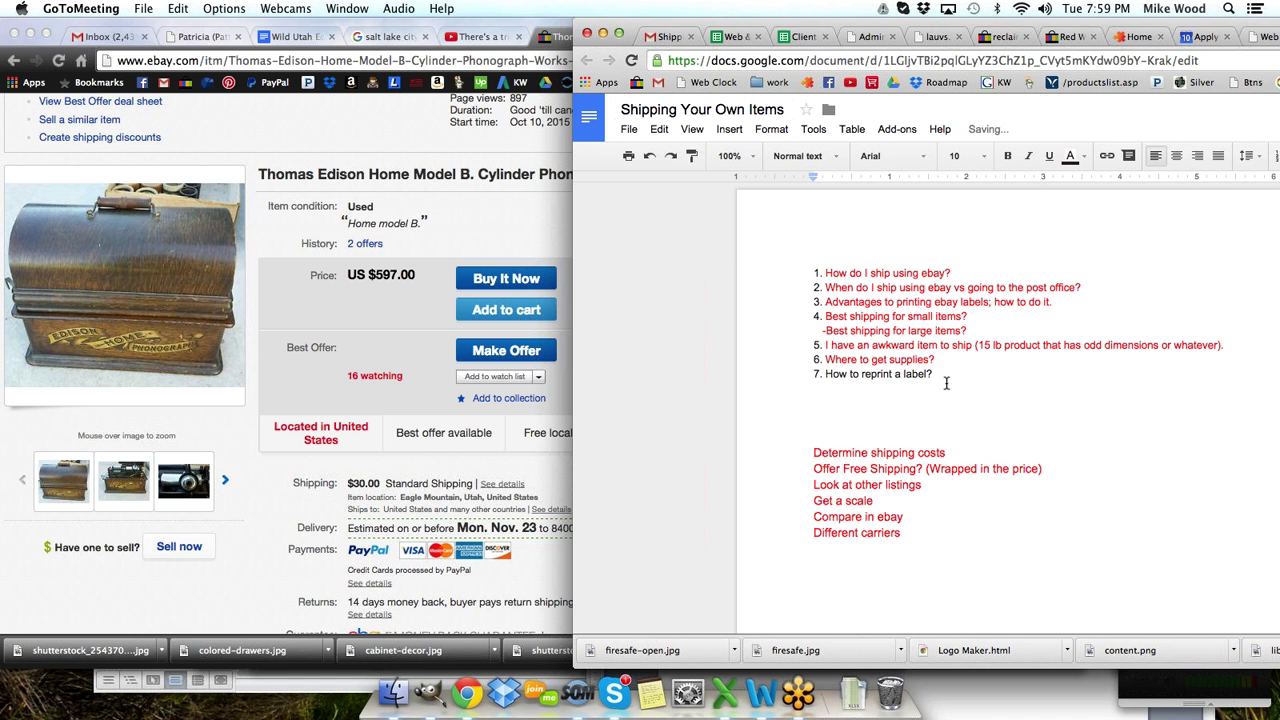
{"action": "left_click_drag", "start_coordinate": [947, 379], "coordinate": [826, 376]}
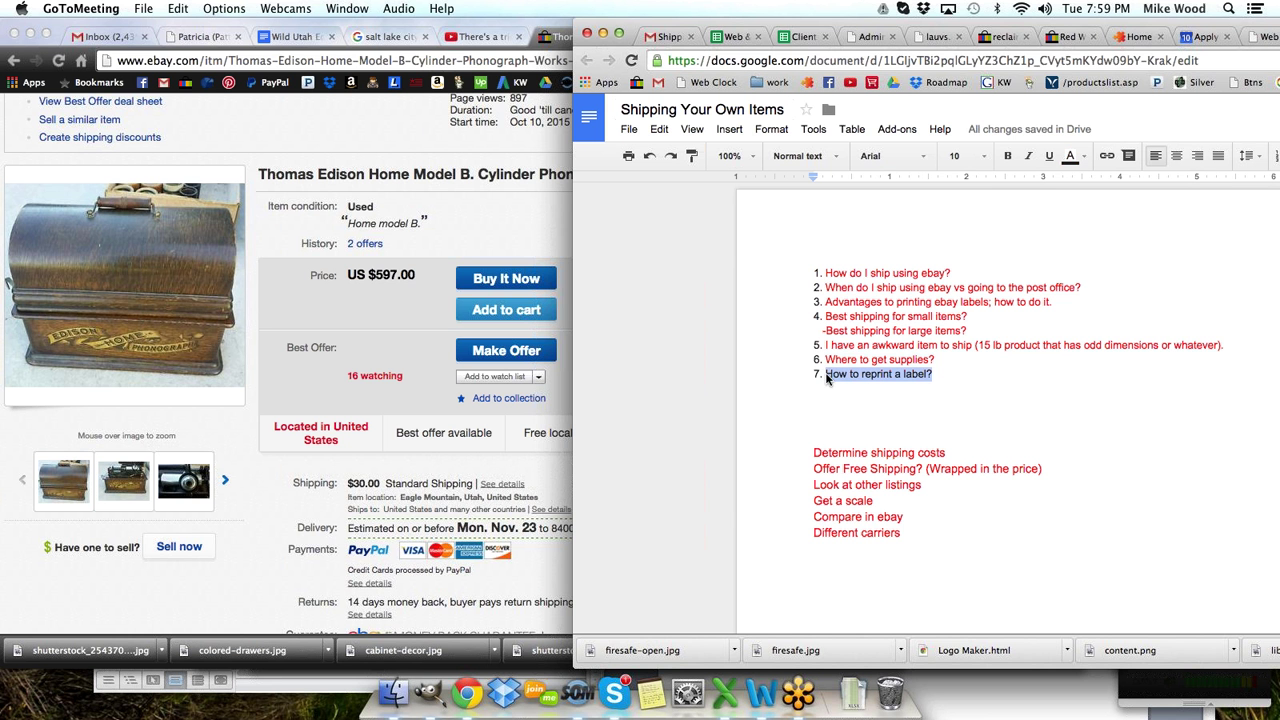
{"action": "left_click", "coordinate": [1071, 158]}
{"action": "left_click", "coordinate": [1092, 235]}
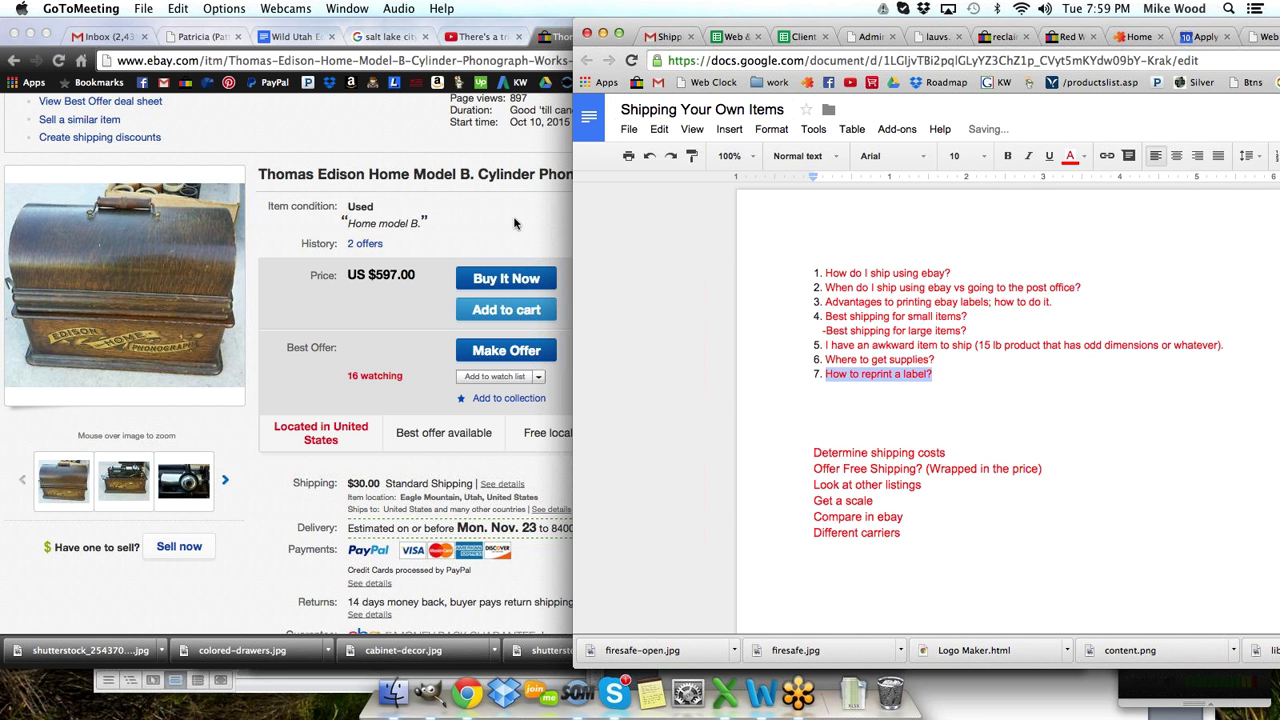
- Switch to the eBay browser window and open the account's Selling overview
{"action": "left_click", "coordinate": [514, 224]}
{"action": "scroll", "coordinate": [662, 145], "scroll_direction": "up", "scroll_amount": 3}
{"action": "mouse_move", "coordinate": [770, 106]}
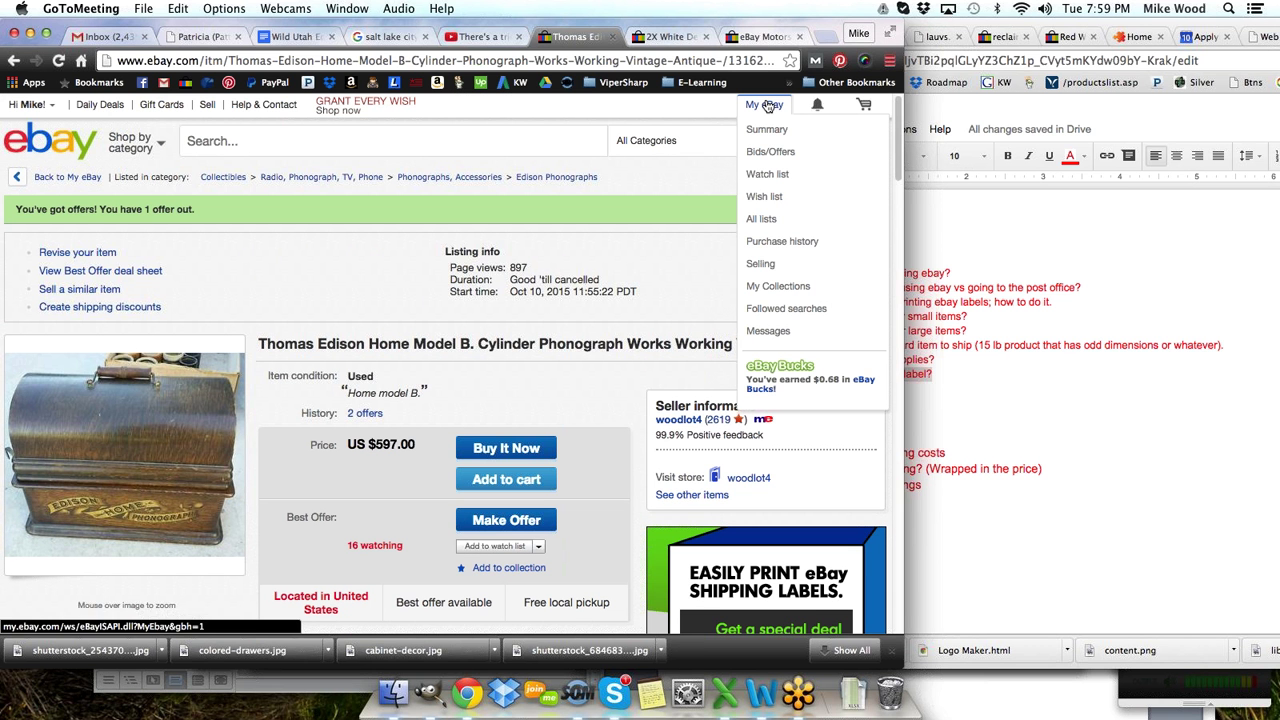
{"action": "left_click", "coordinate": [760, 264]}
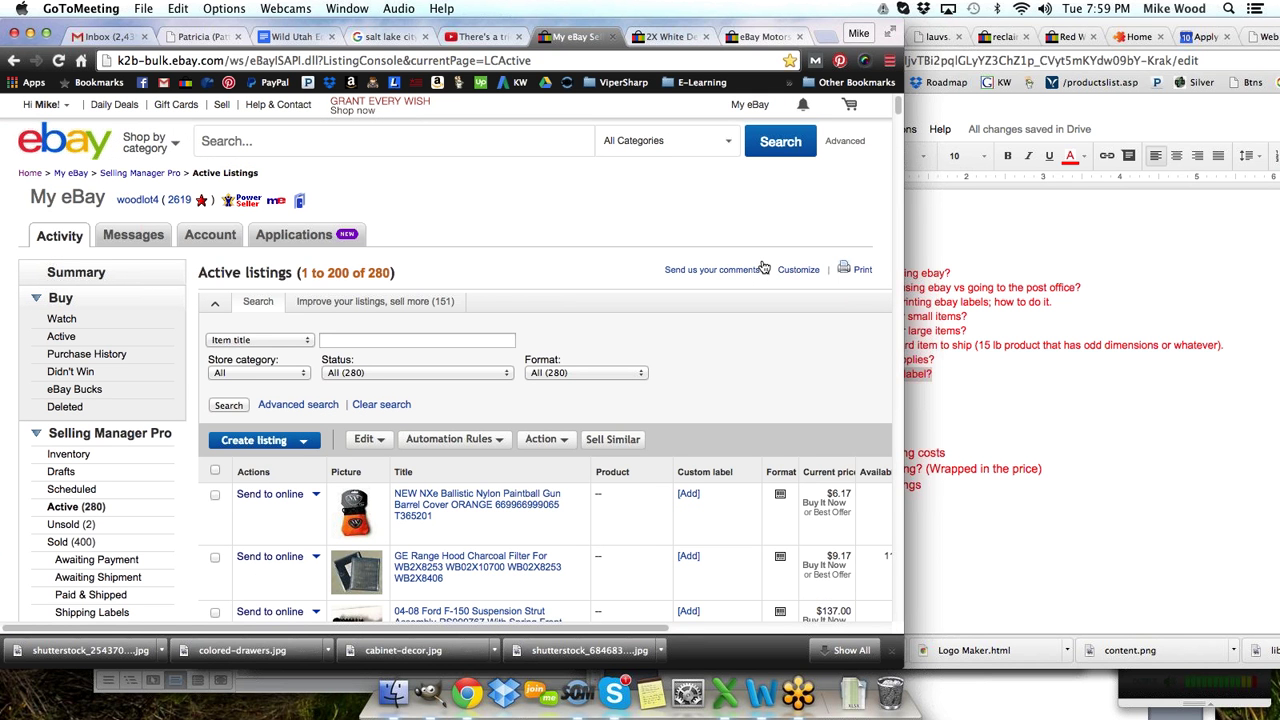
- Open the Shipping Labels page under Selling Manager Pro and go to the list of created labels
{"action": "scroll", "coordinate": [522, 279], "scroll_direction": "down", "scroll_amount": 3}
{"action": "scroll", "coordinate": [522, 279], "scroll_direction": "down", "scroll_amount": 3}
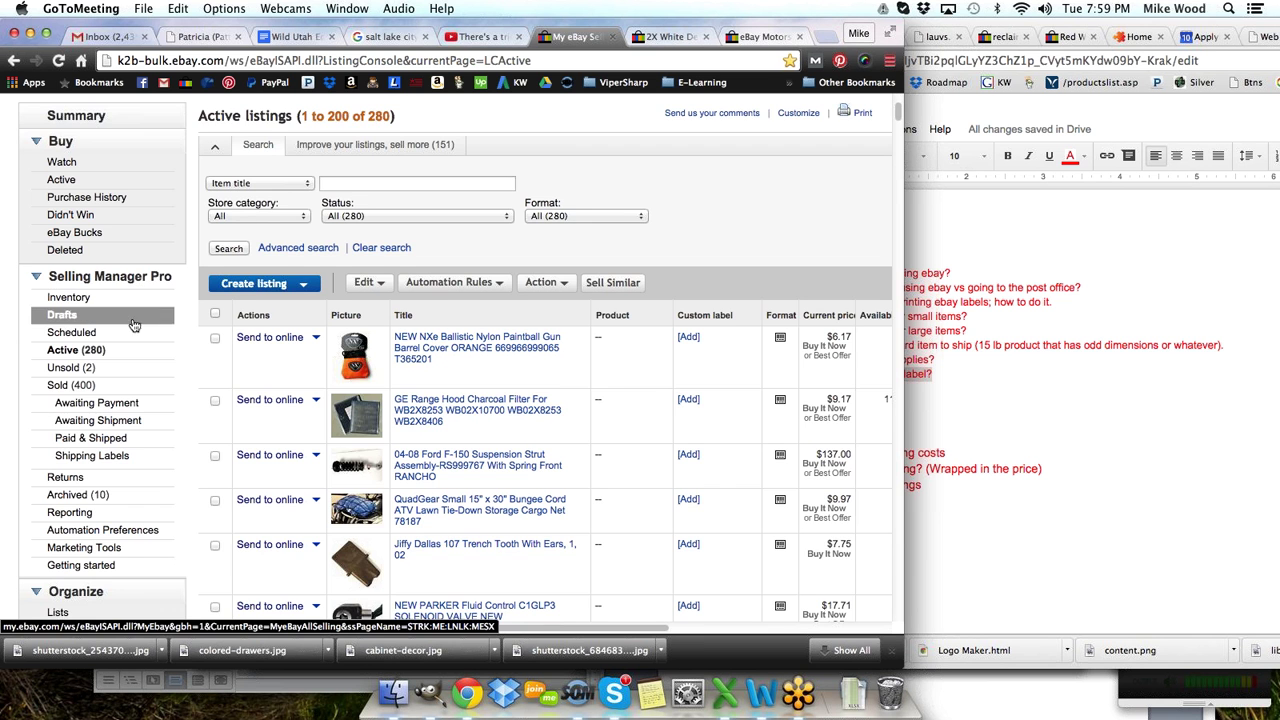
{"action": "scroll", "coordinate": [125, 330], "scroll_direction": "down", "scroll_amount": 2}
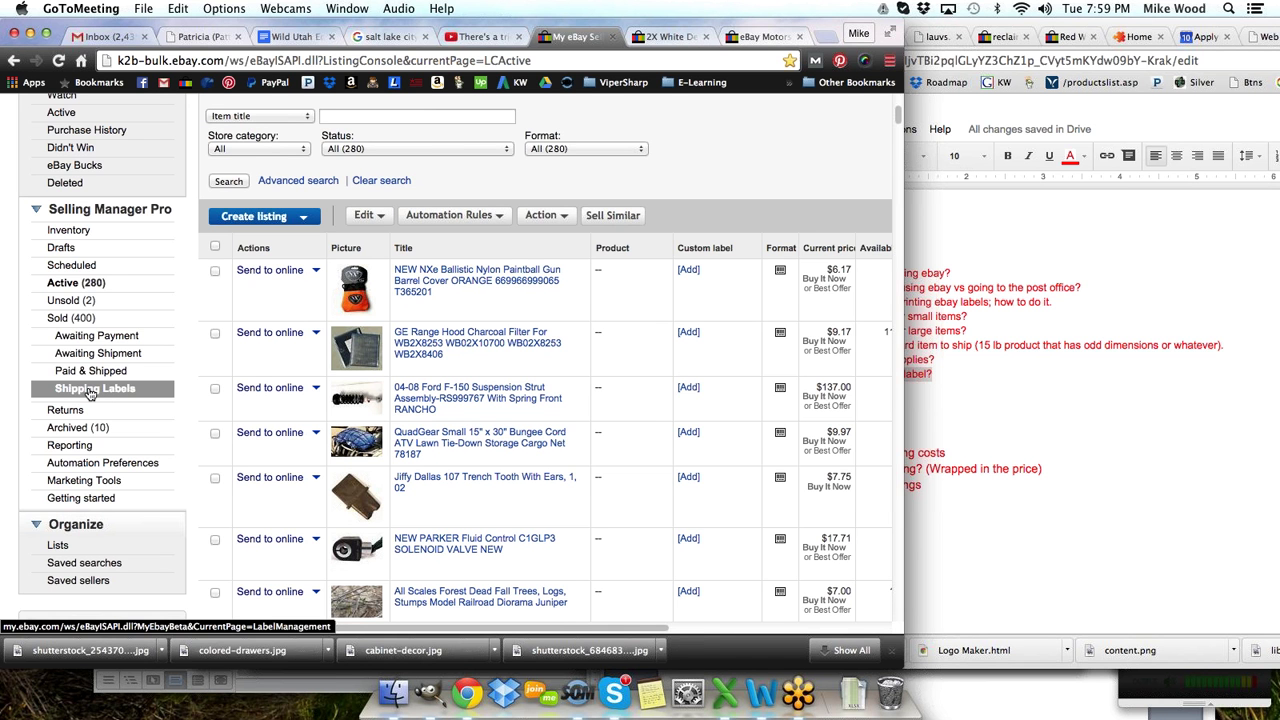
{"action": "left_click", "coordinate": [90, 390]}
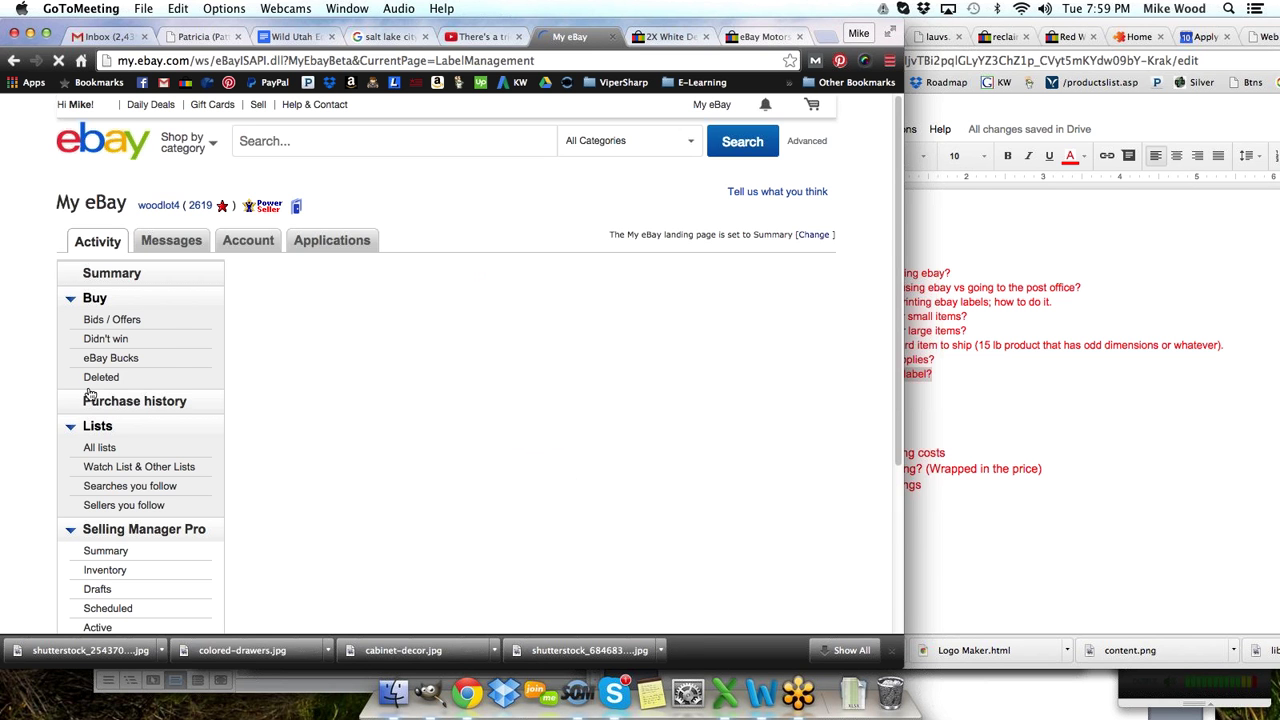
{"action": "scroll", "coordinate": [493, 473], "scroll_direction": "down", "scroll_amount": 3}
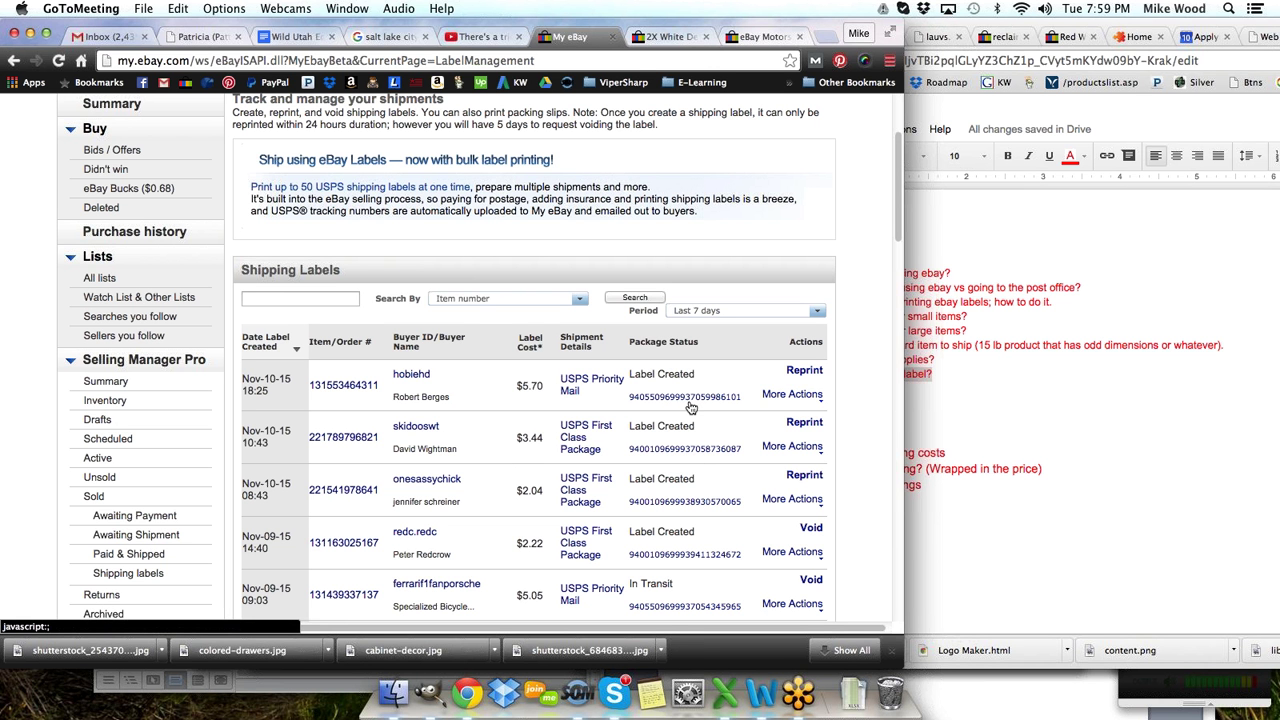
{"action": "scroll", "coordinate": [690, 407], "scroll_direction": "down", "scroll_amount": 3}
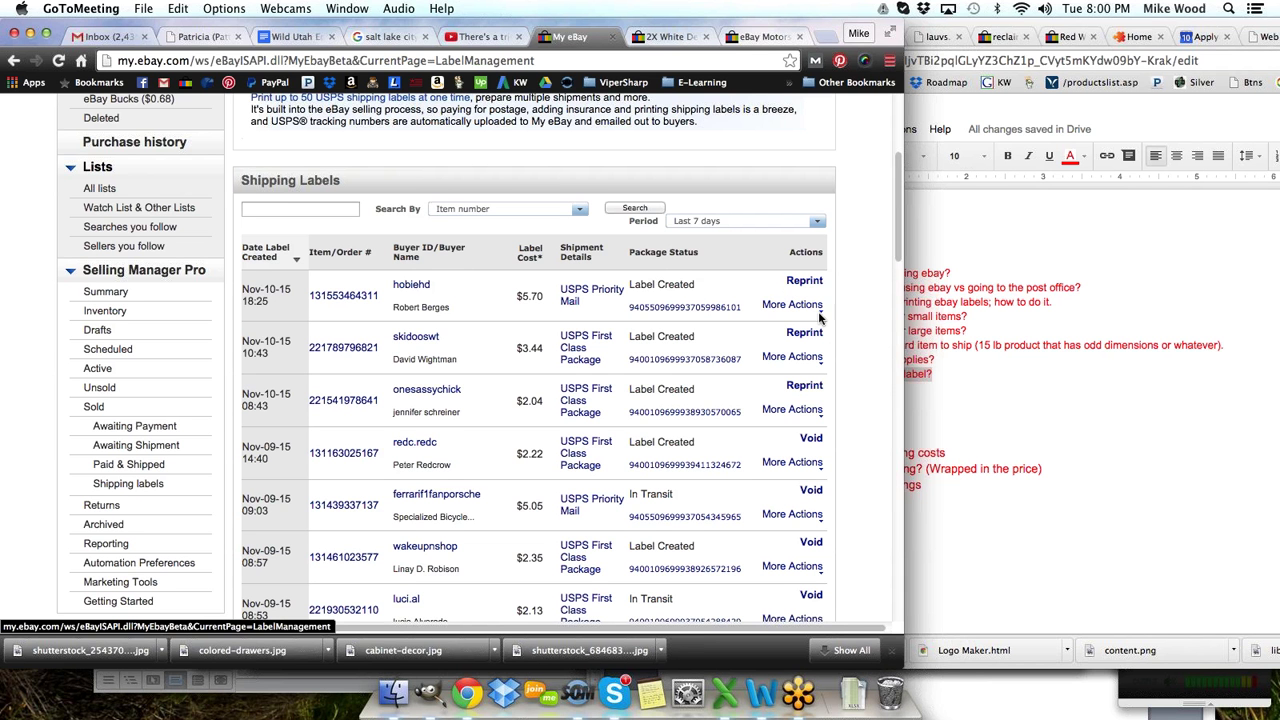
- Examine the additional actions offered for the most recently created shipping label, including voiding, printing another label and printing a packing slip
{"action": "left_click", "coordinate": [820, 305]}
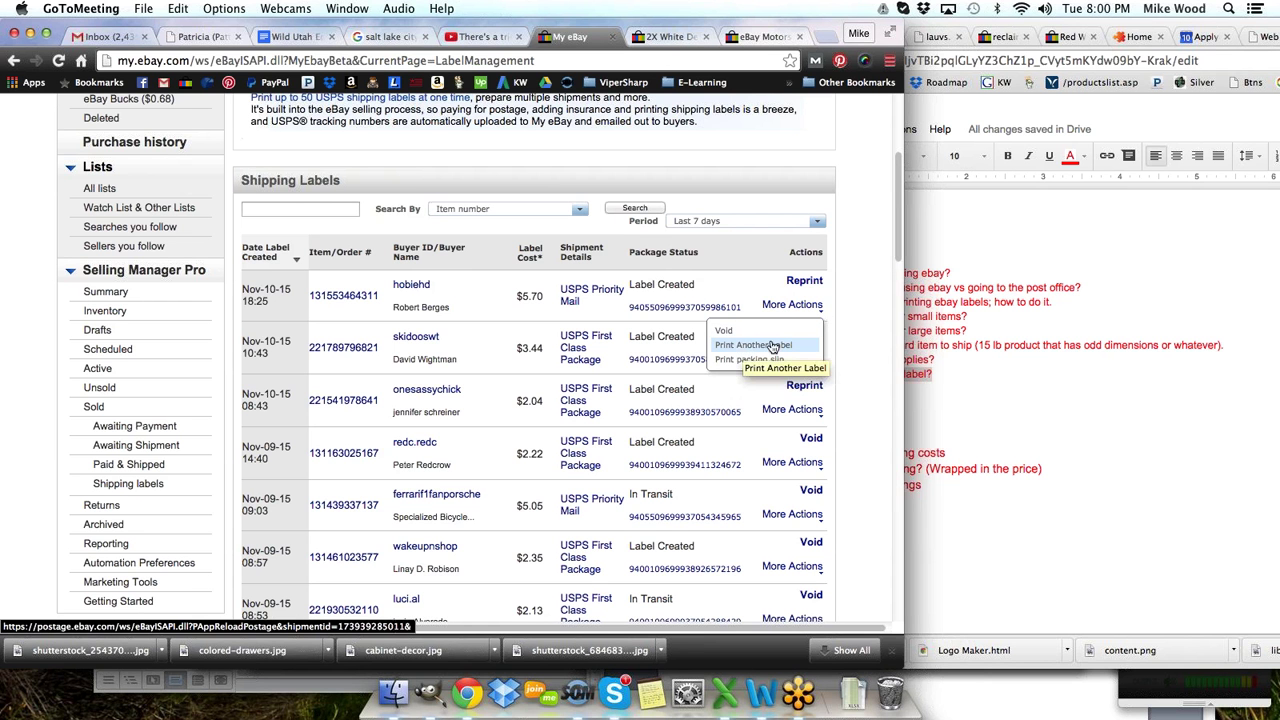
{"action": "mouse_move", "coordinate": [812, 308]}
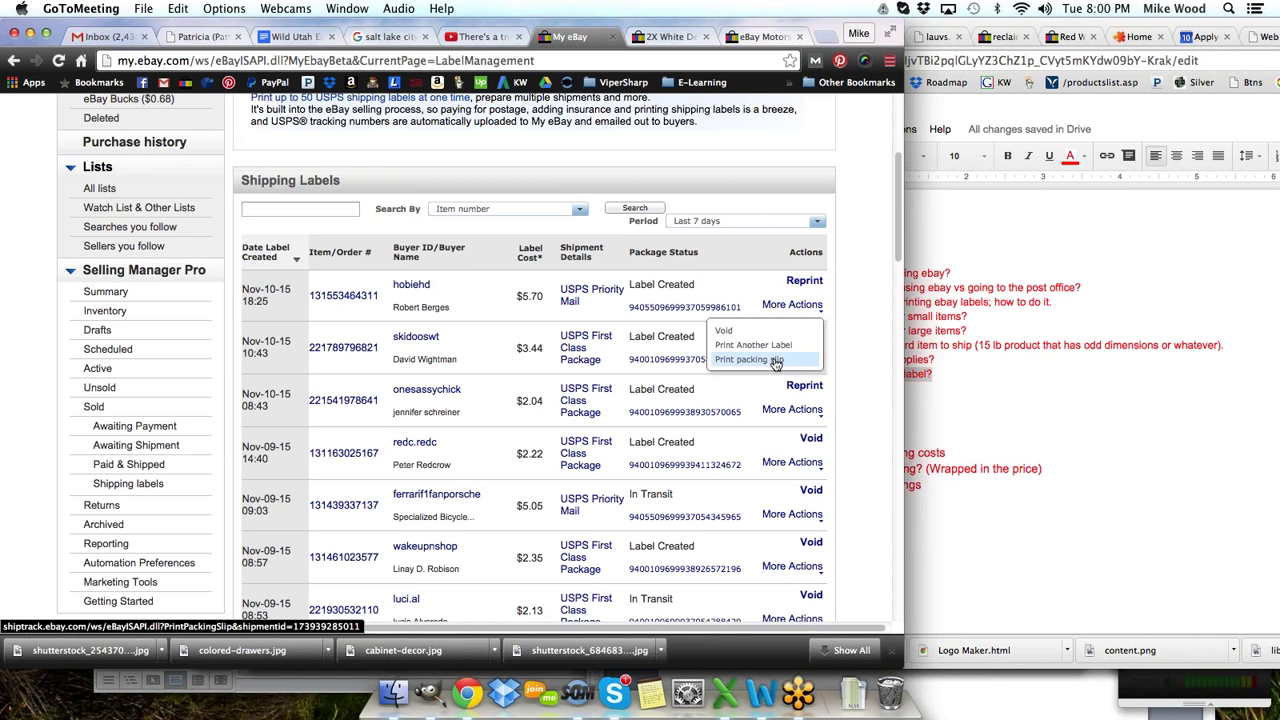
{"action": "left_click", "coordinate": [817, 310]}
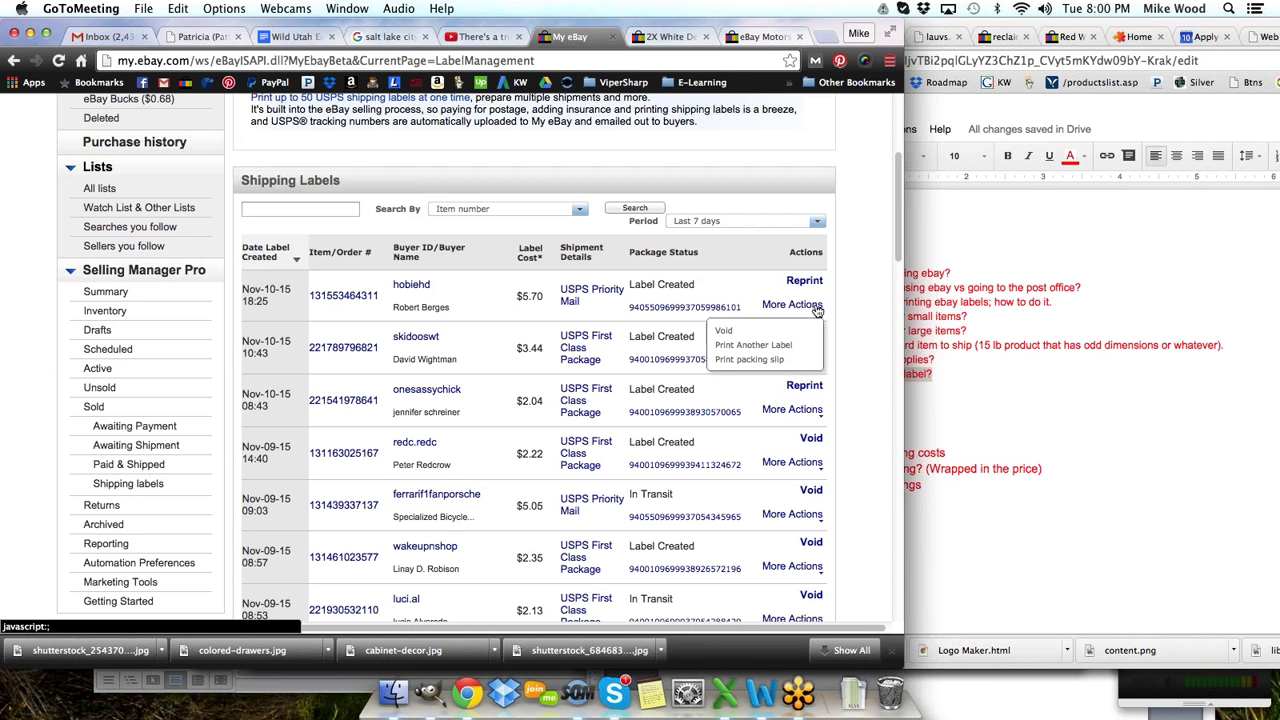
{"action": "left_click", "coordinate": [728, 341]}
{"action": "scroll", "coordinate": [838, 327], "scroll_direction": "up", "scroll_amount": 5}
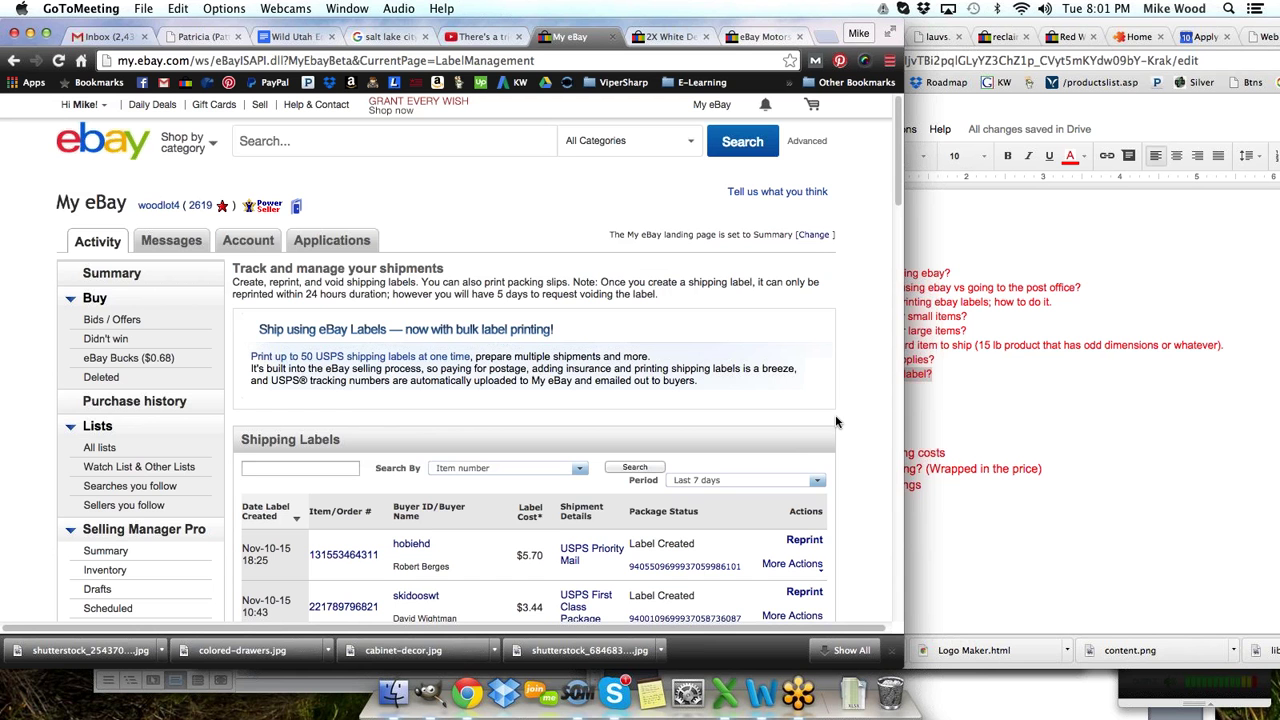
{"action": "scroll", "coordinate": [837, 421], "scroll_direction": "down", "scroll_amount": 2}
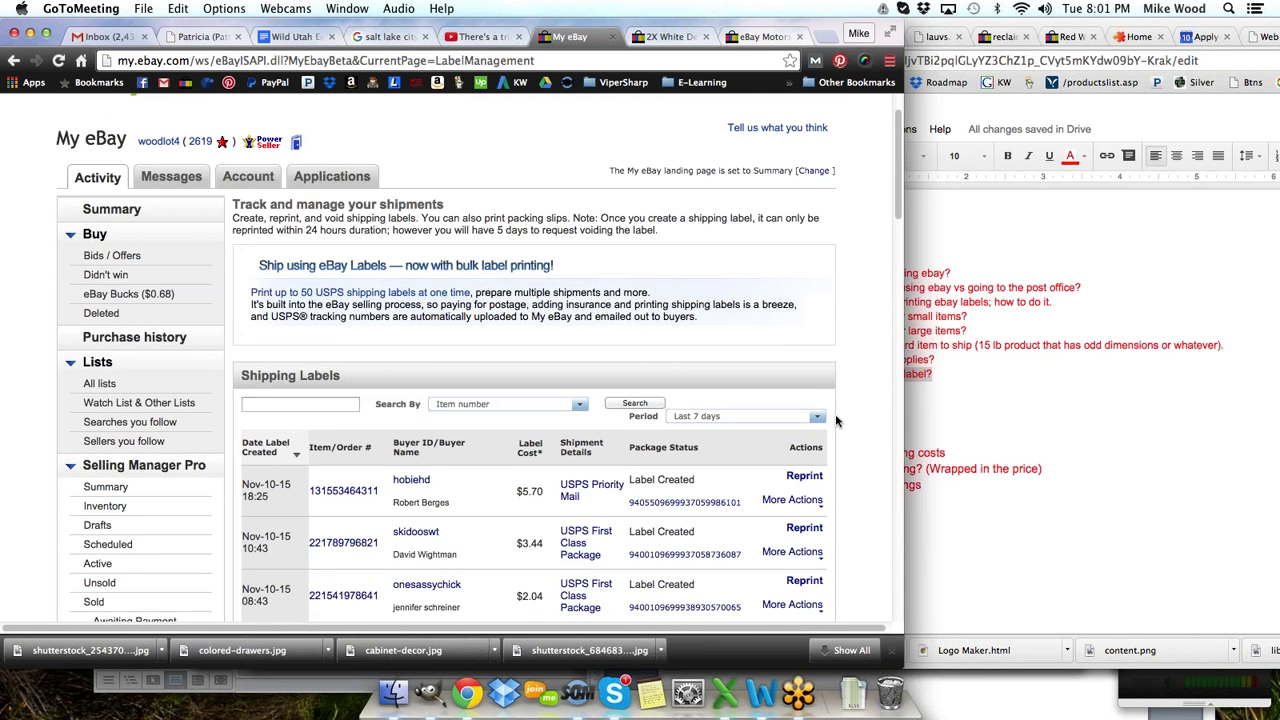
{"action": "scroll", "coordinate": [837, 421], "scroll_direction": "up", "scroll_amount": 2}
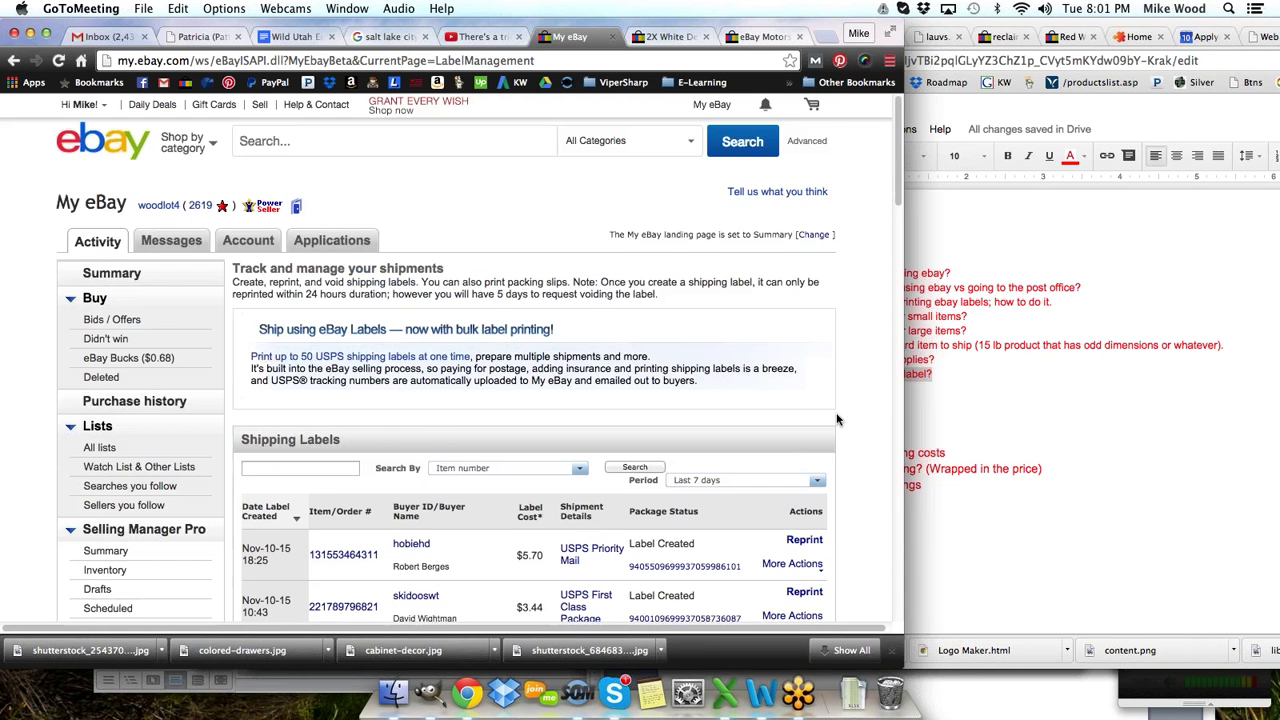